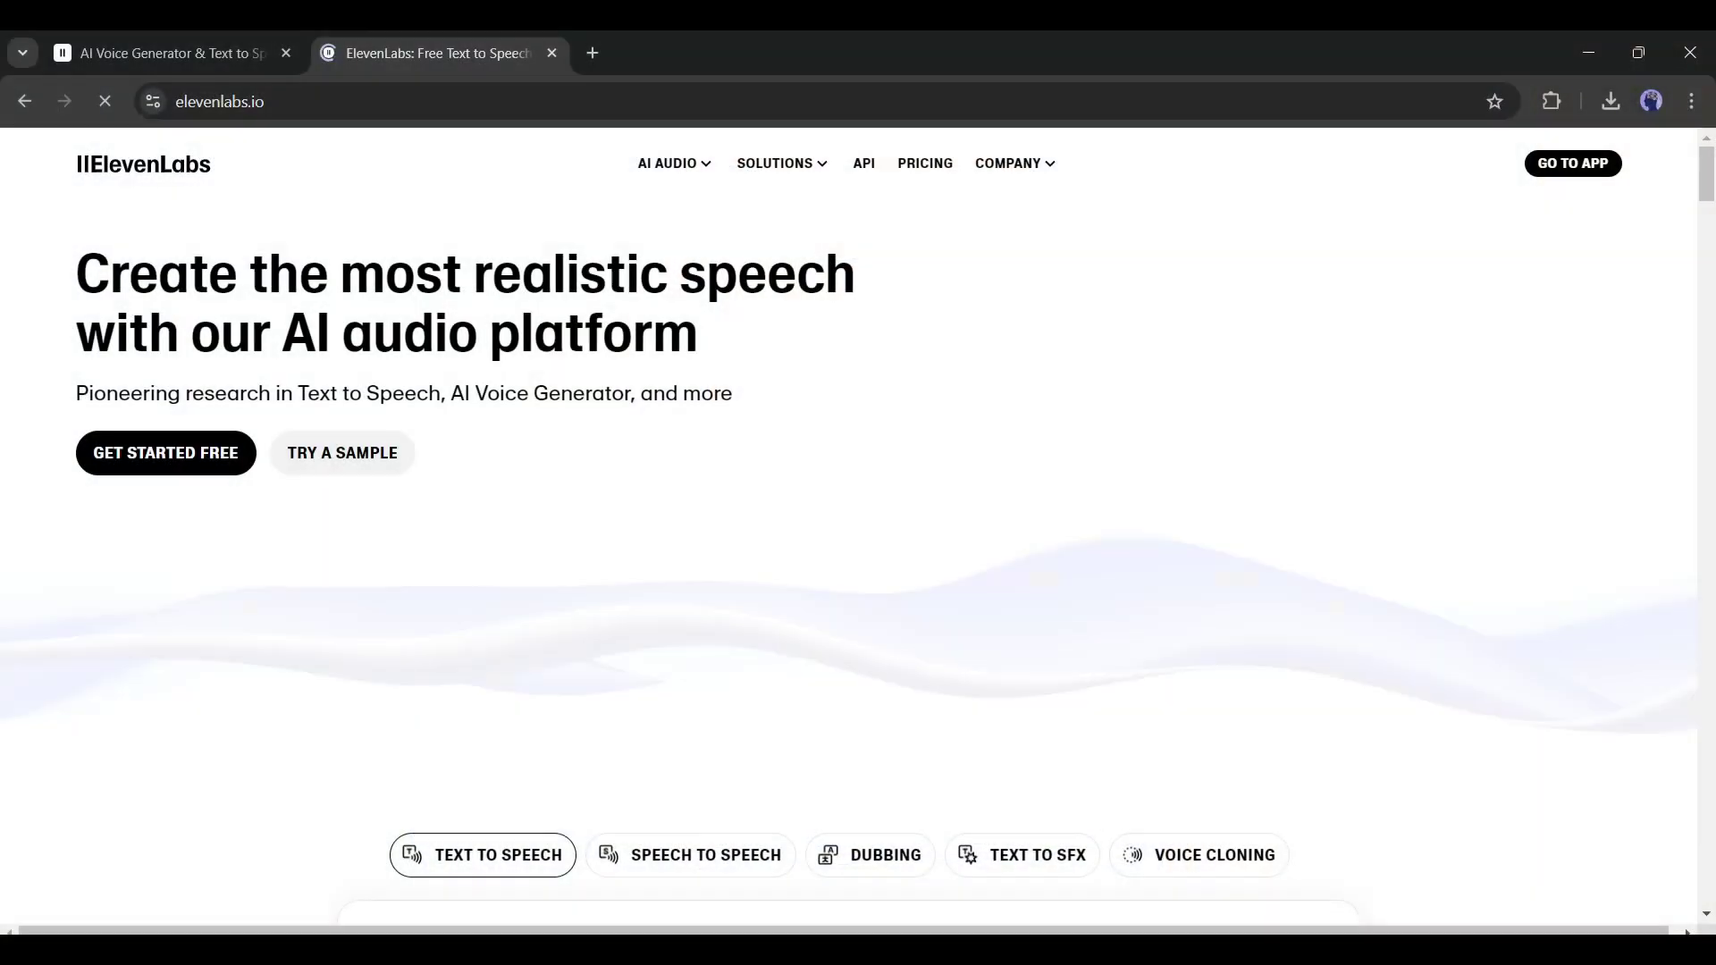
Start DupDub's 3-day free trial and open a new AI voiceover project from the tools home
scroll(858, 536, down, 3)
scroll(859, 537, up, 3)
scroll(858, 537, down, 3)
scroll(858, 537, down, 5)
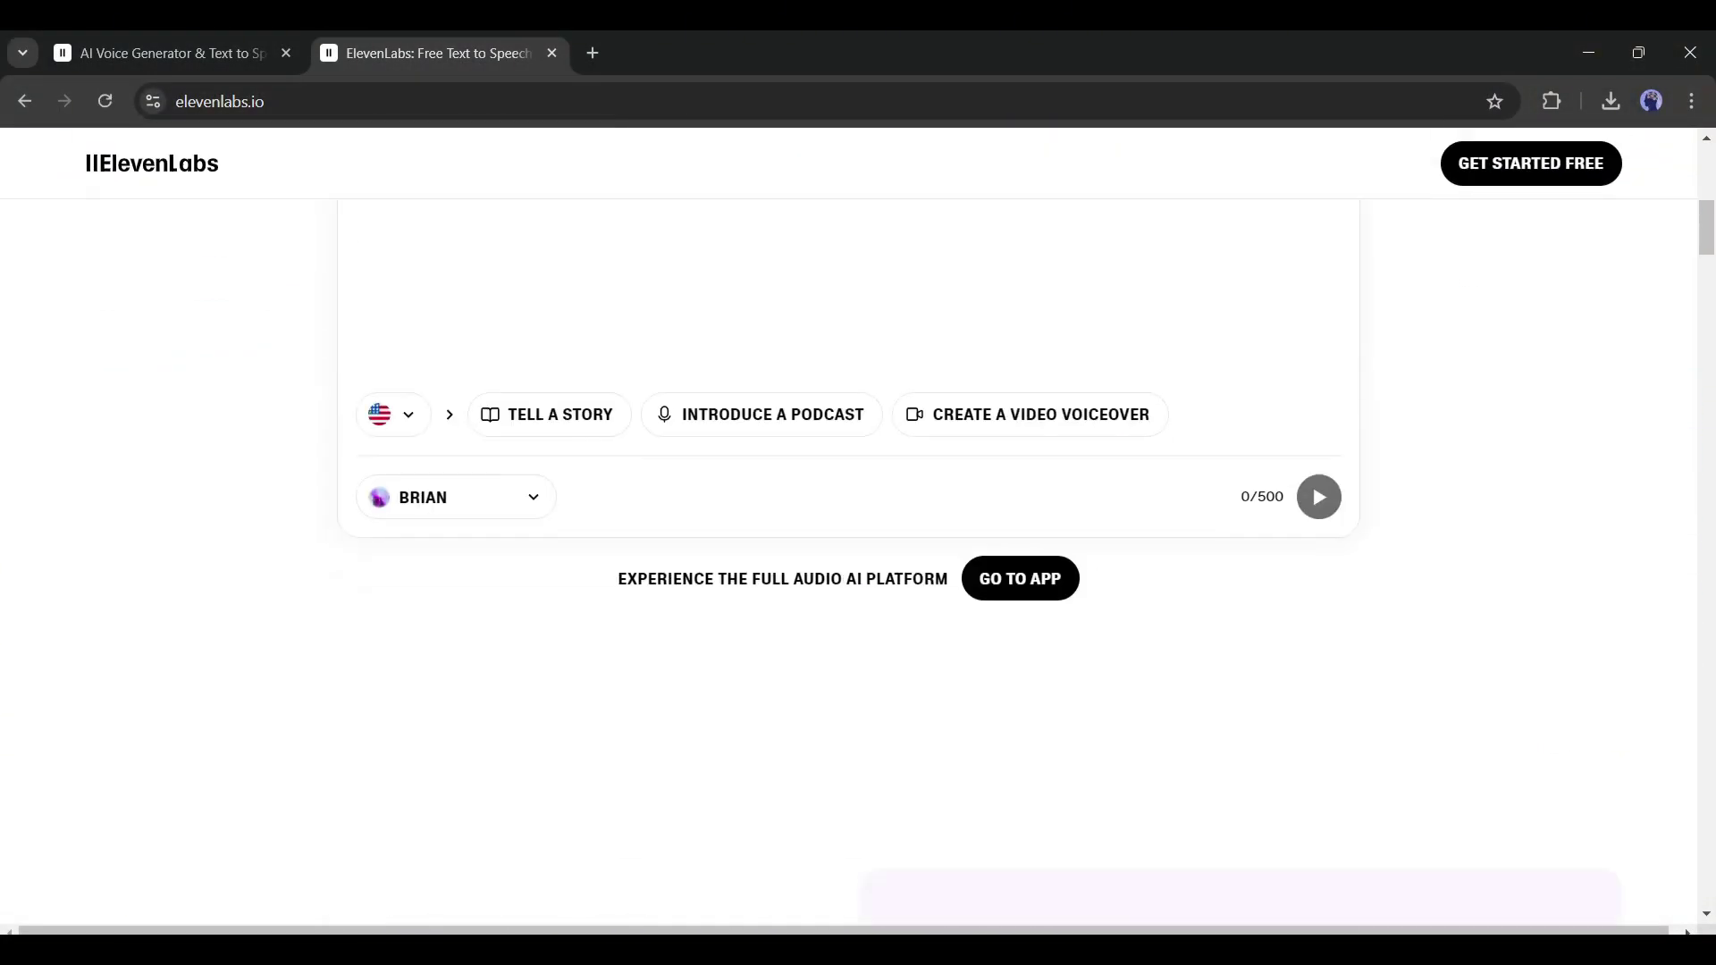
scroll(858, 536, down, 20)
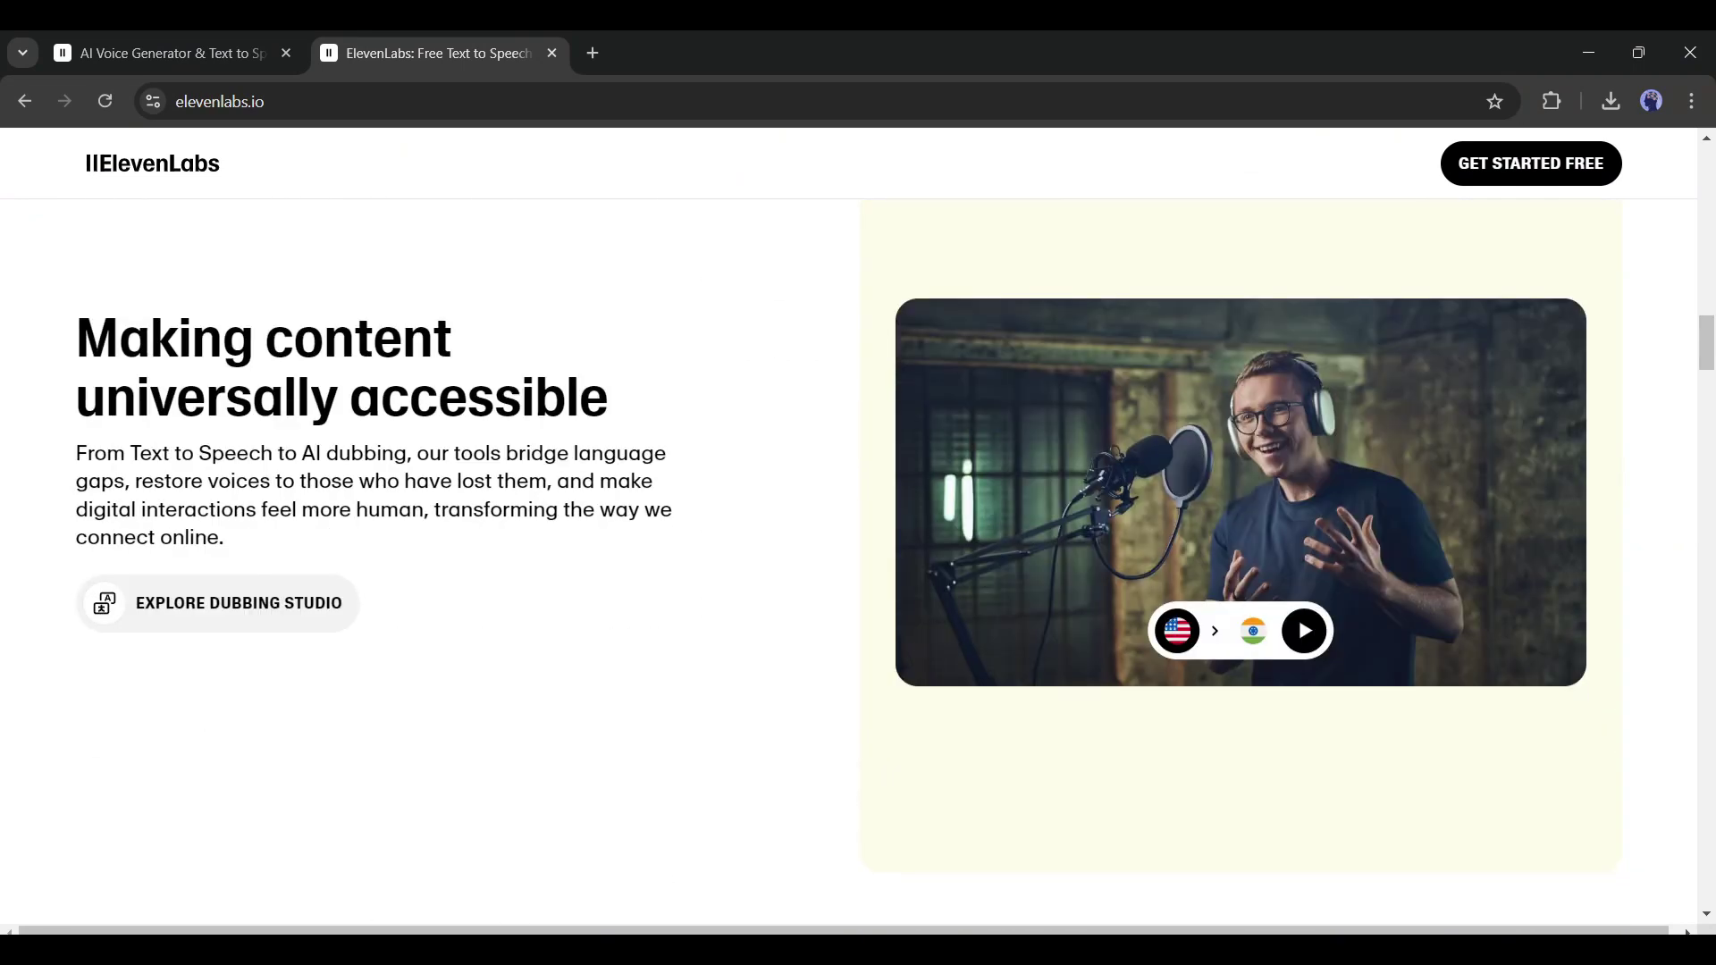
scroll(859, 536, down, 10)
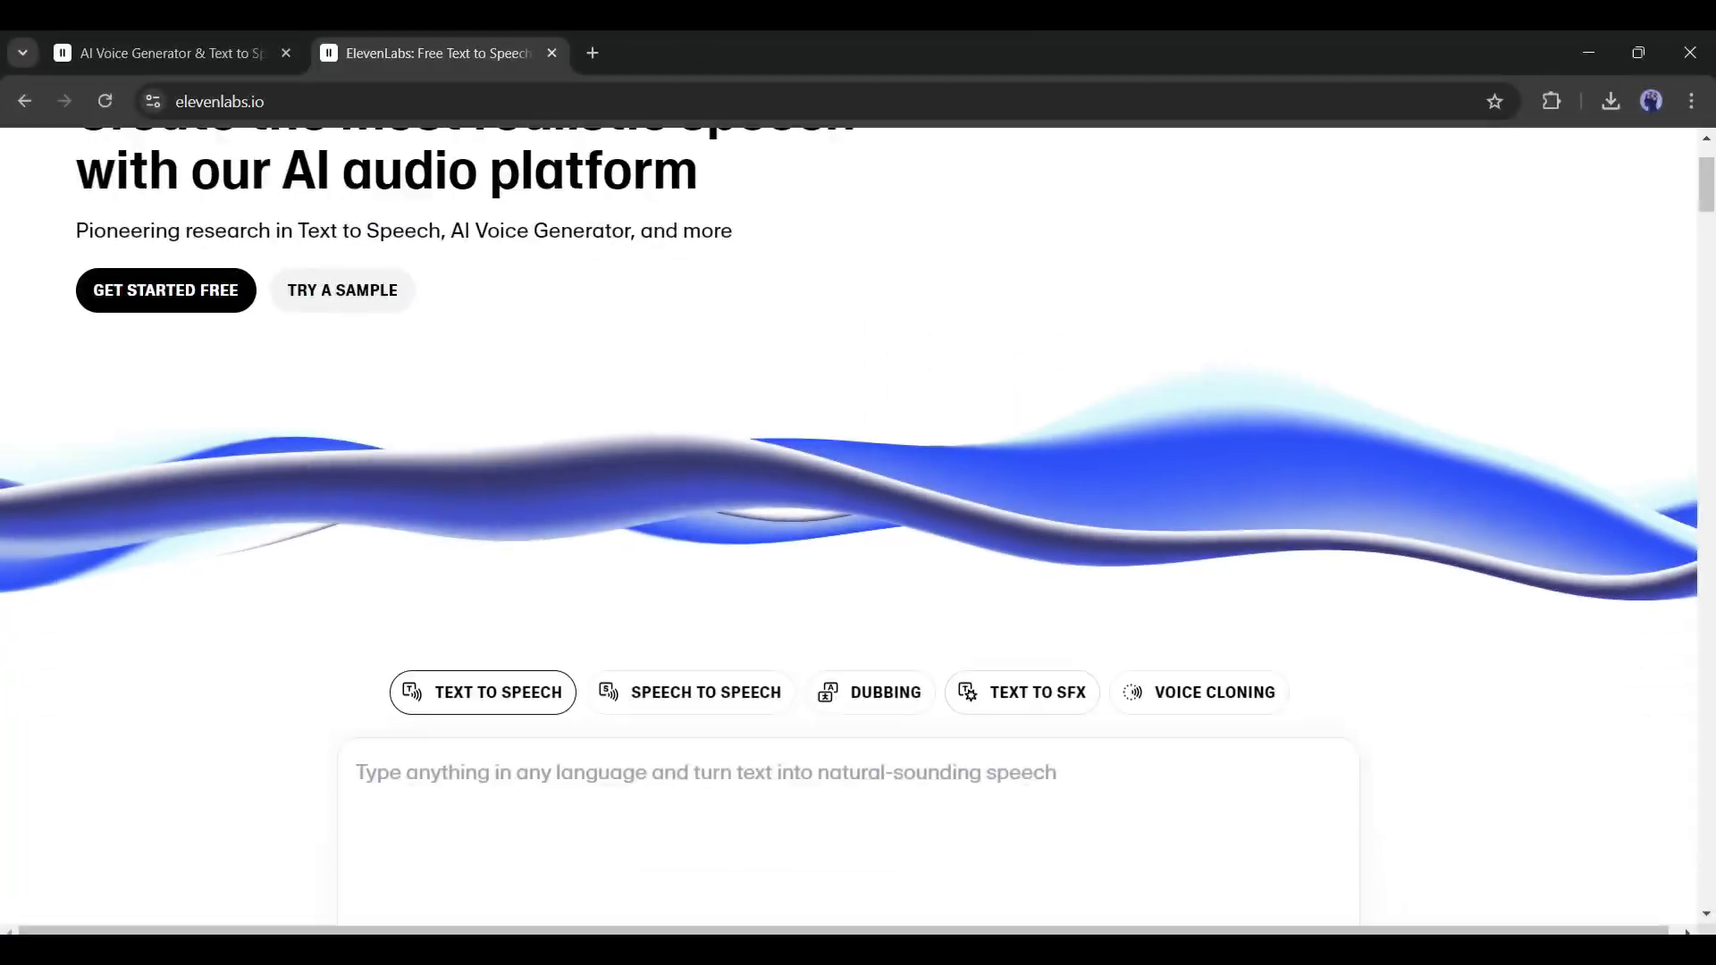
scroll(858, 447, down, 1)
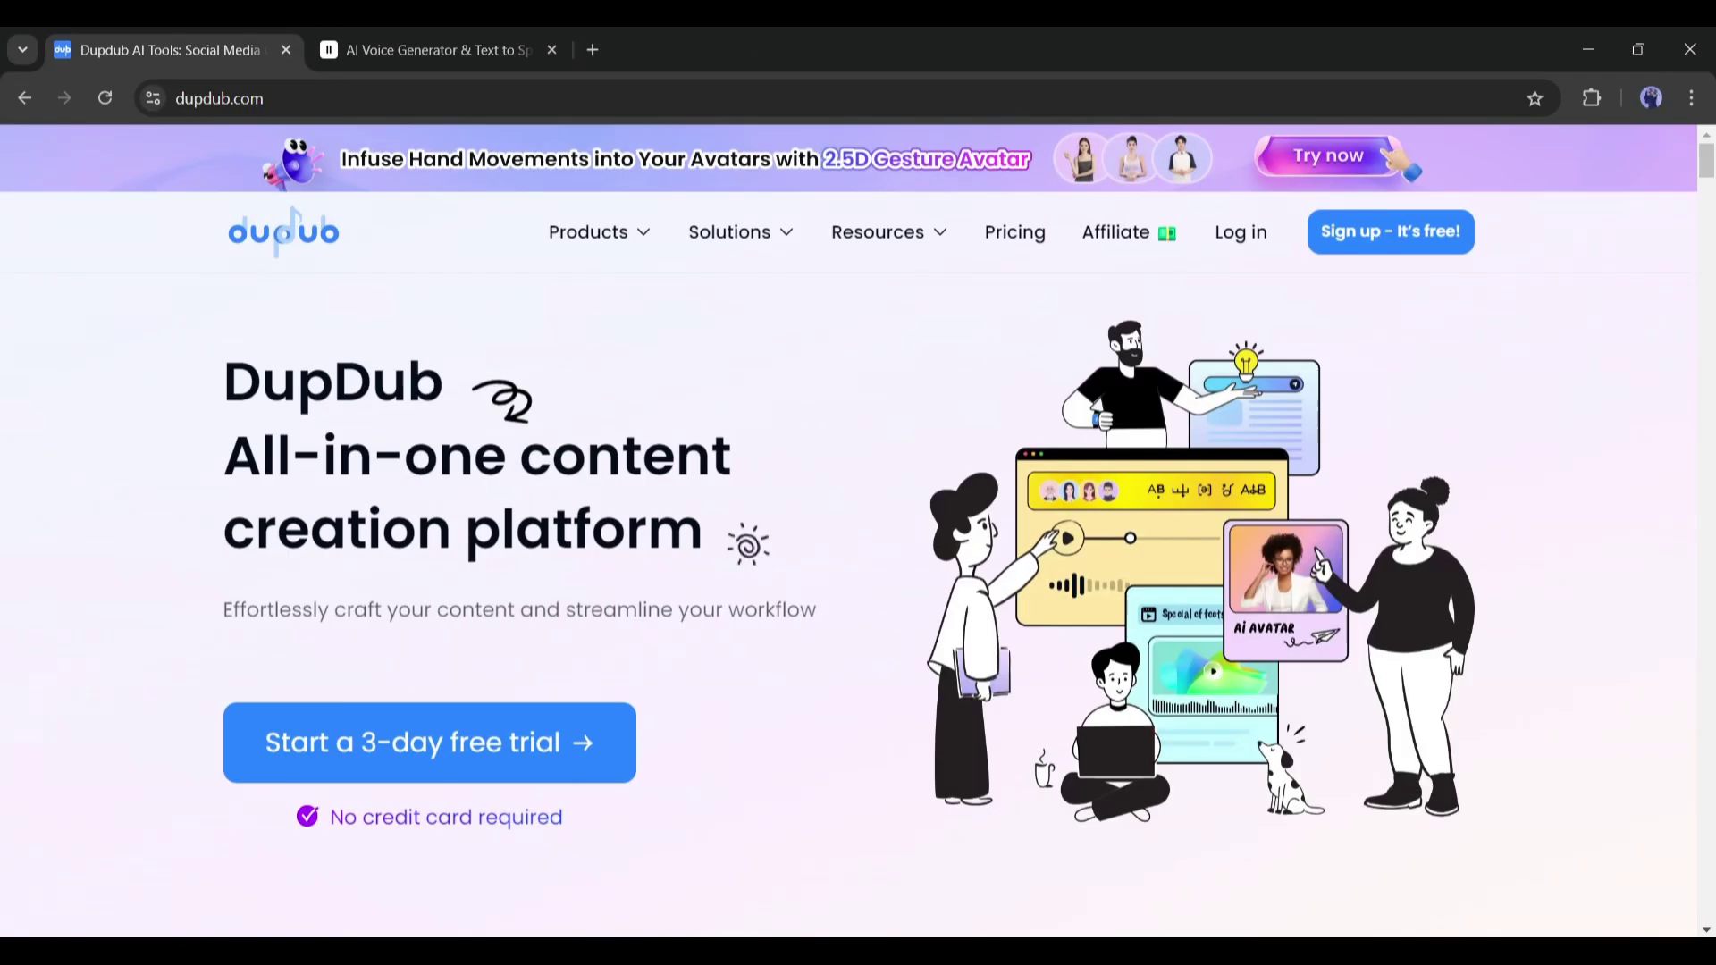
scroll(859, 606, down, 10)
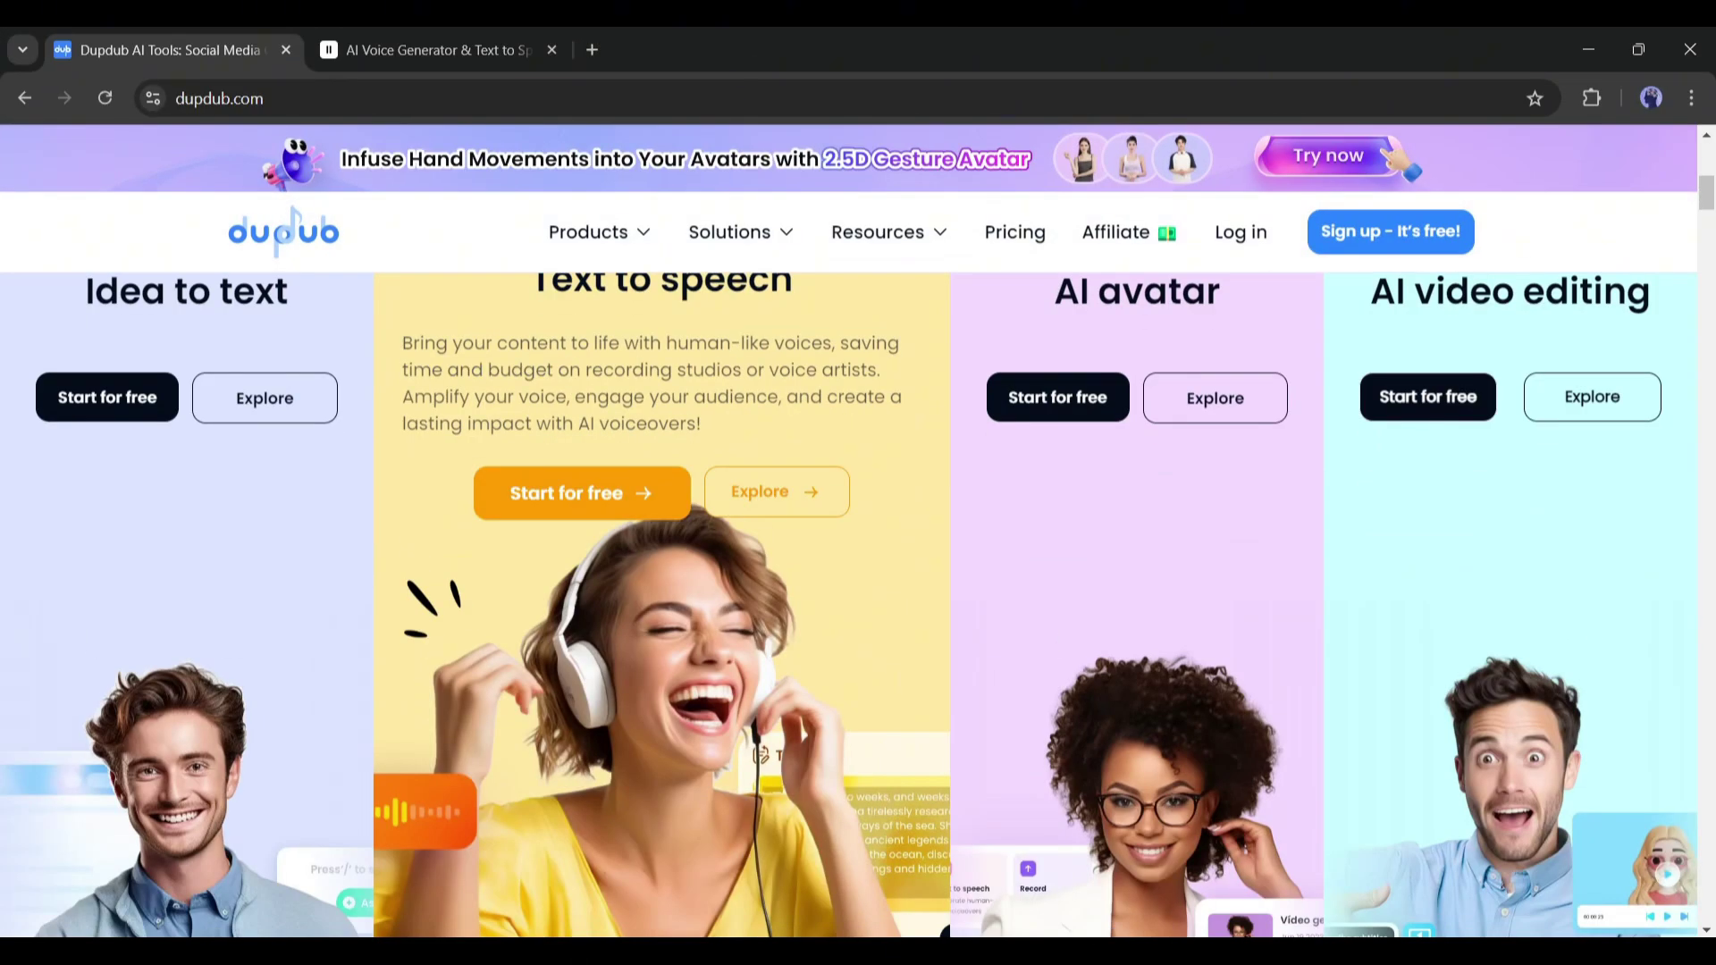
scroll(858, 606, up, 10)
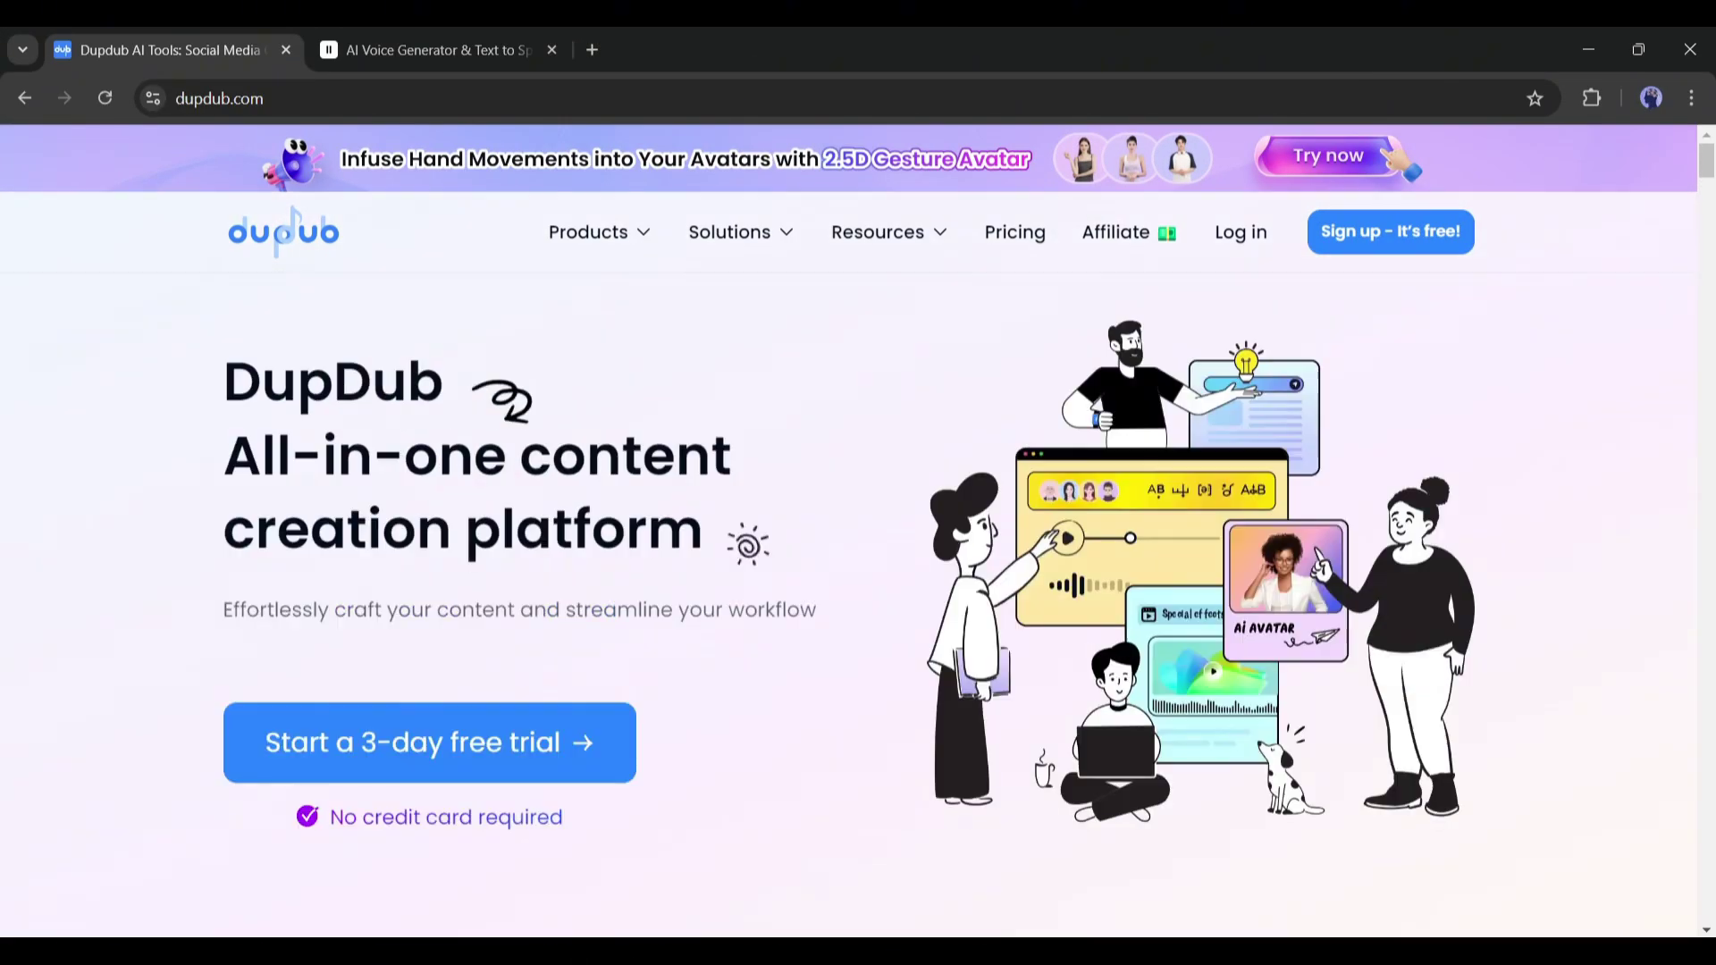
scroll(858, 606, down, 10)
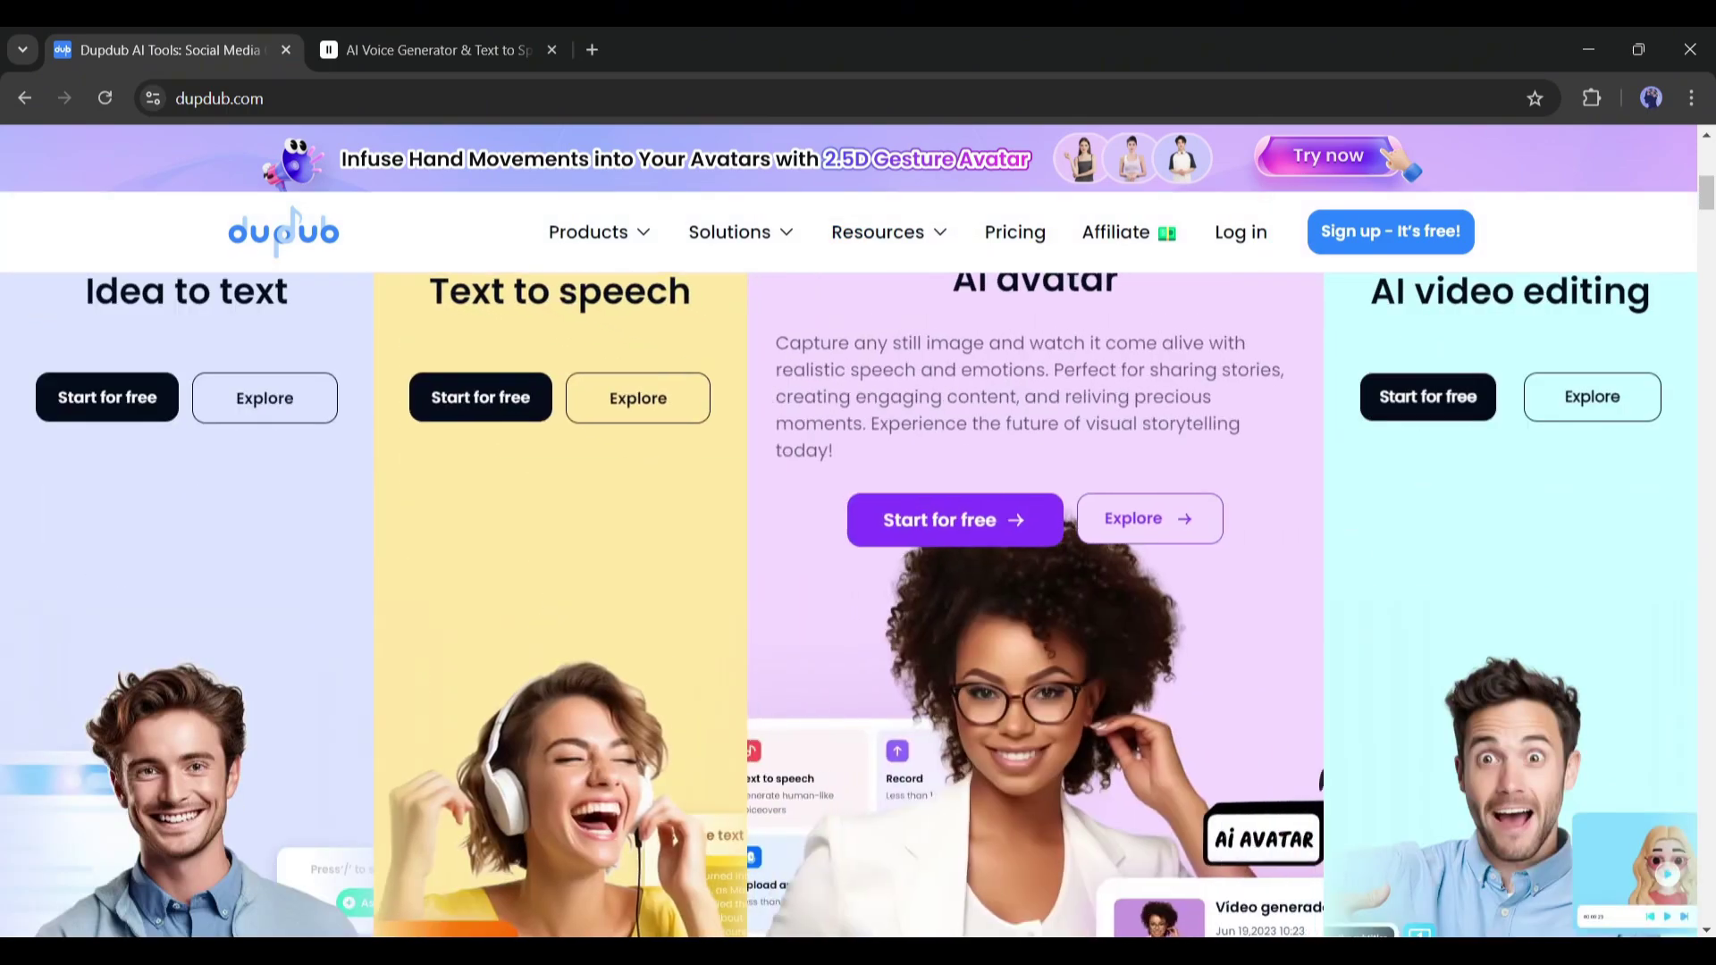
scroll(858, 606, down, 10)
scroll(858, 606, down, 10)
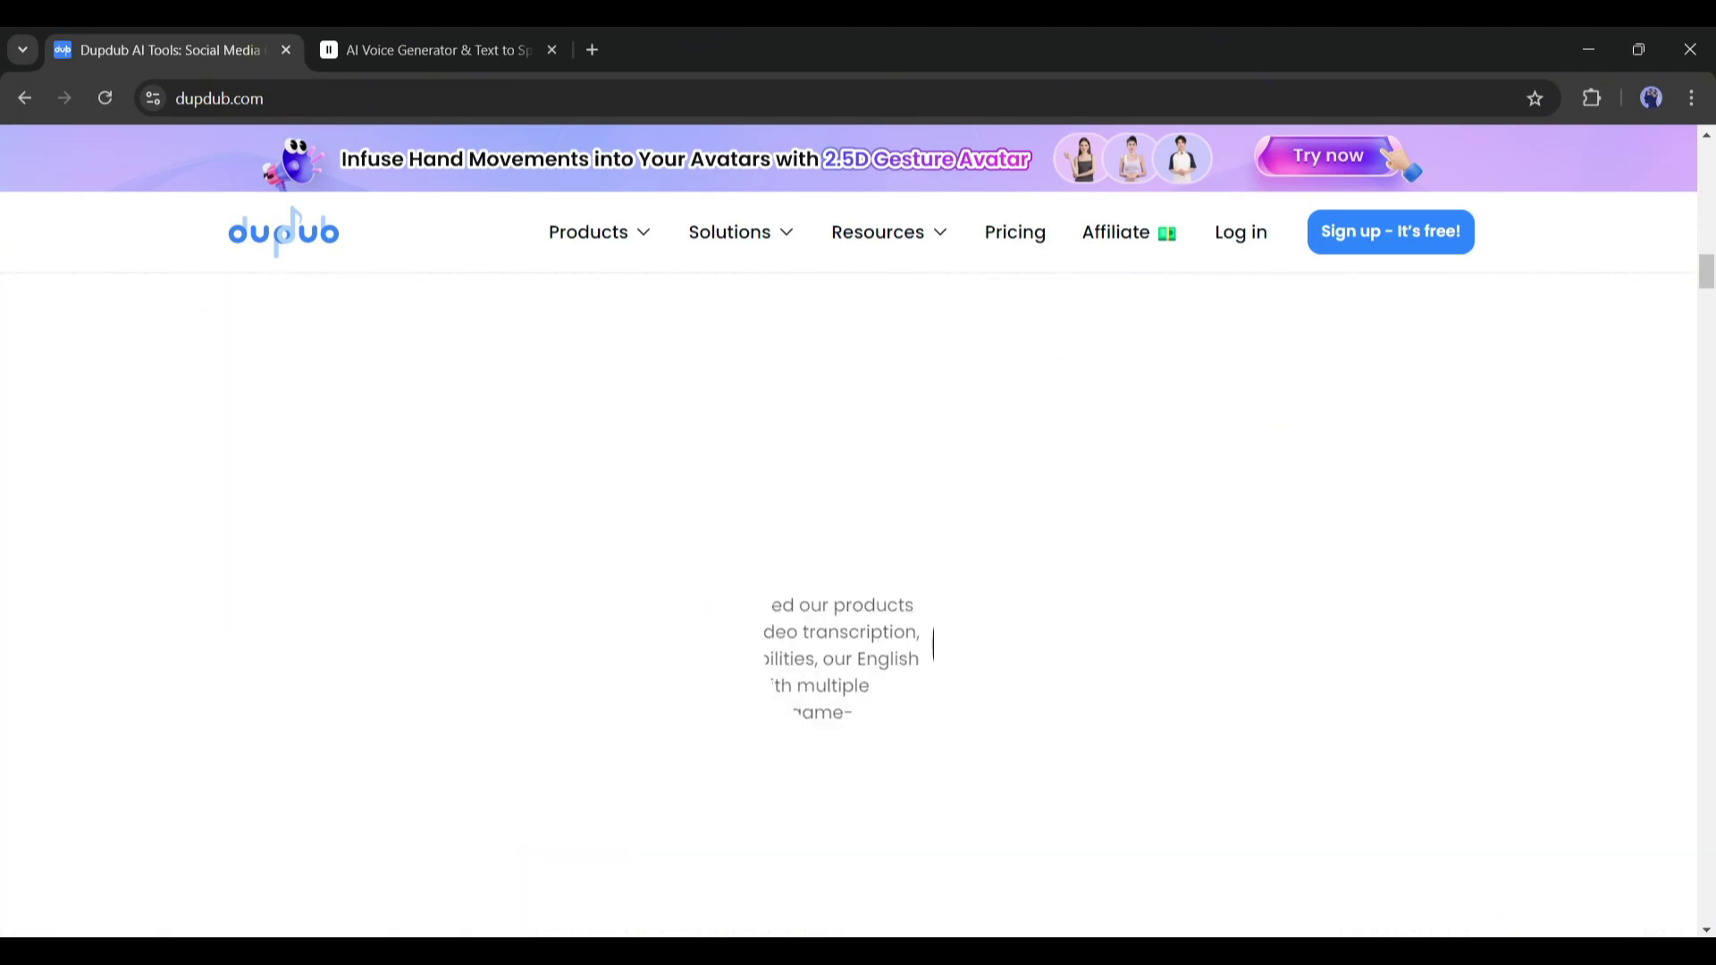
scroll(859, 606, down, 10)
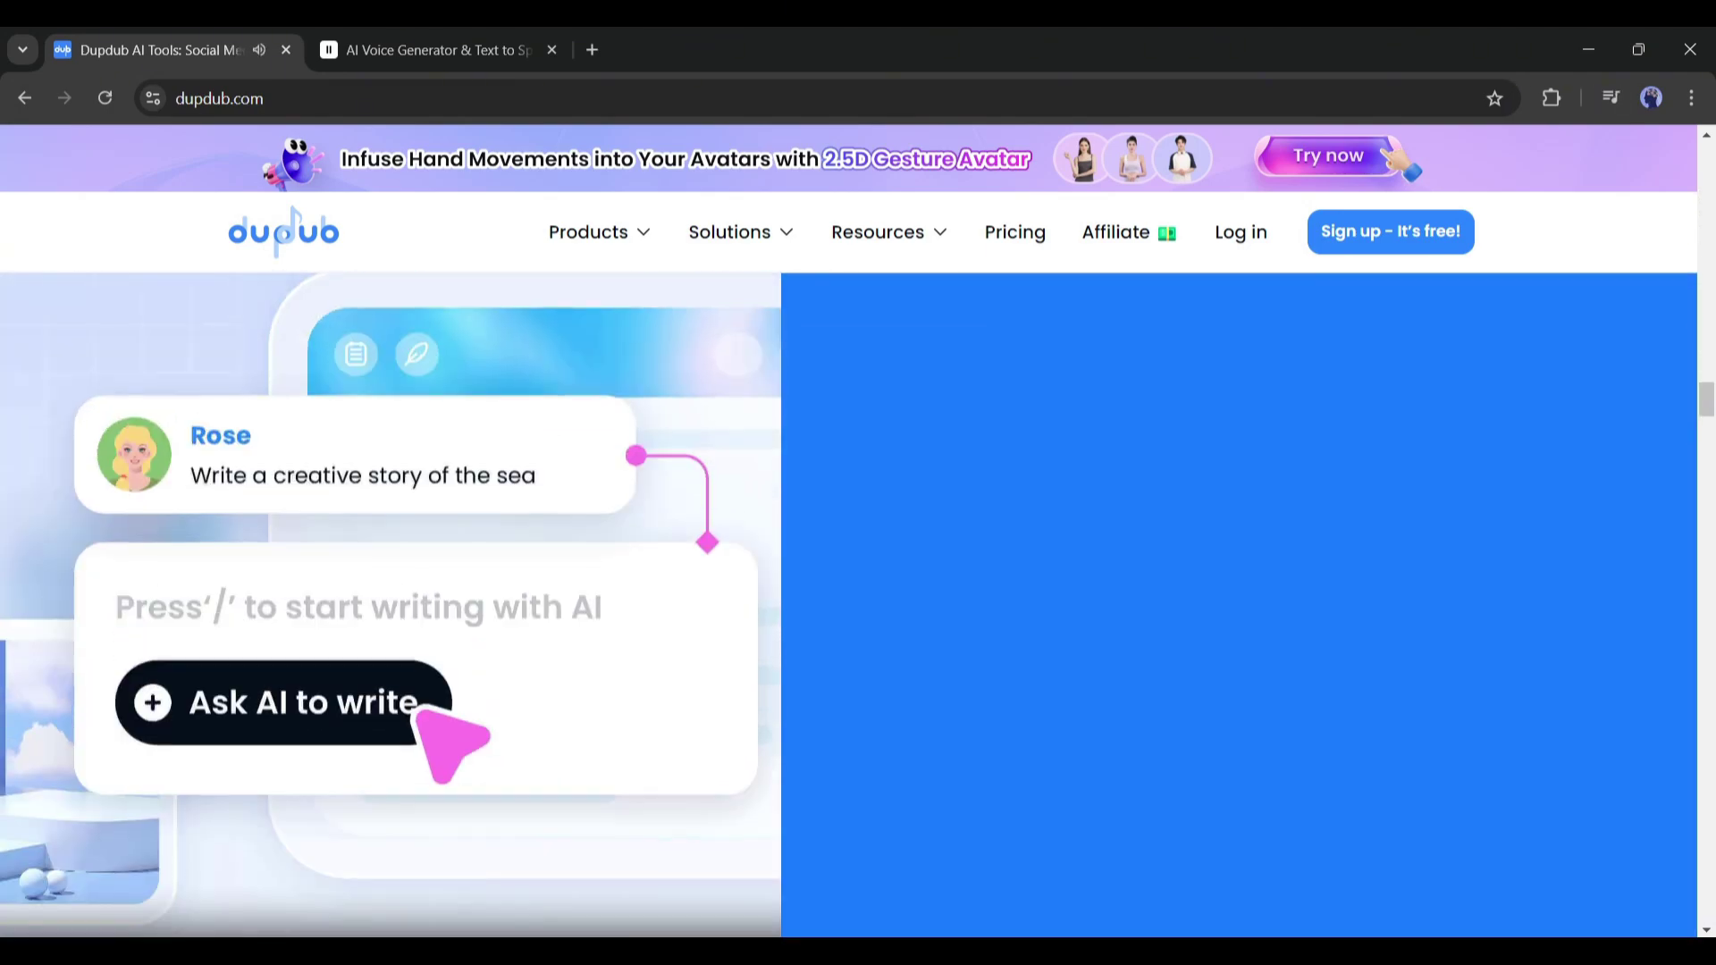
scroll(858, 606, down, 10)
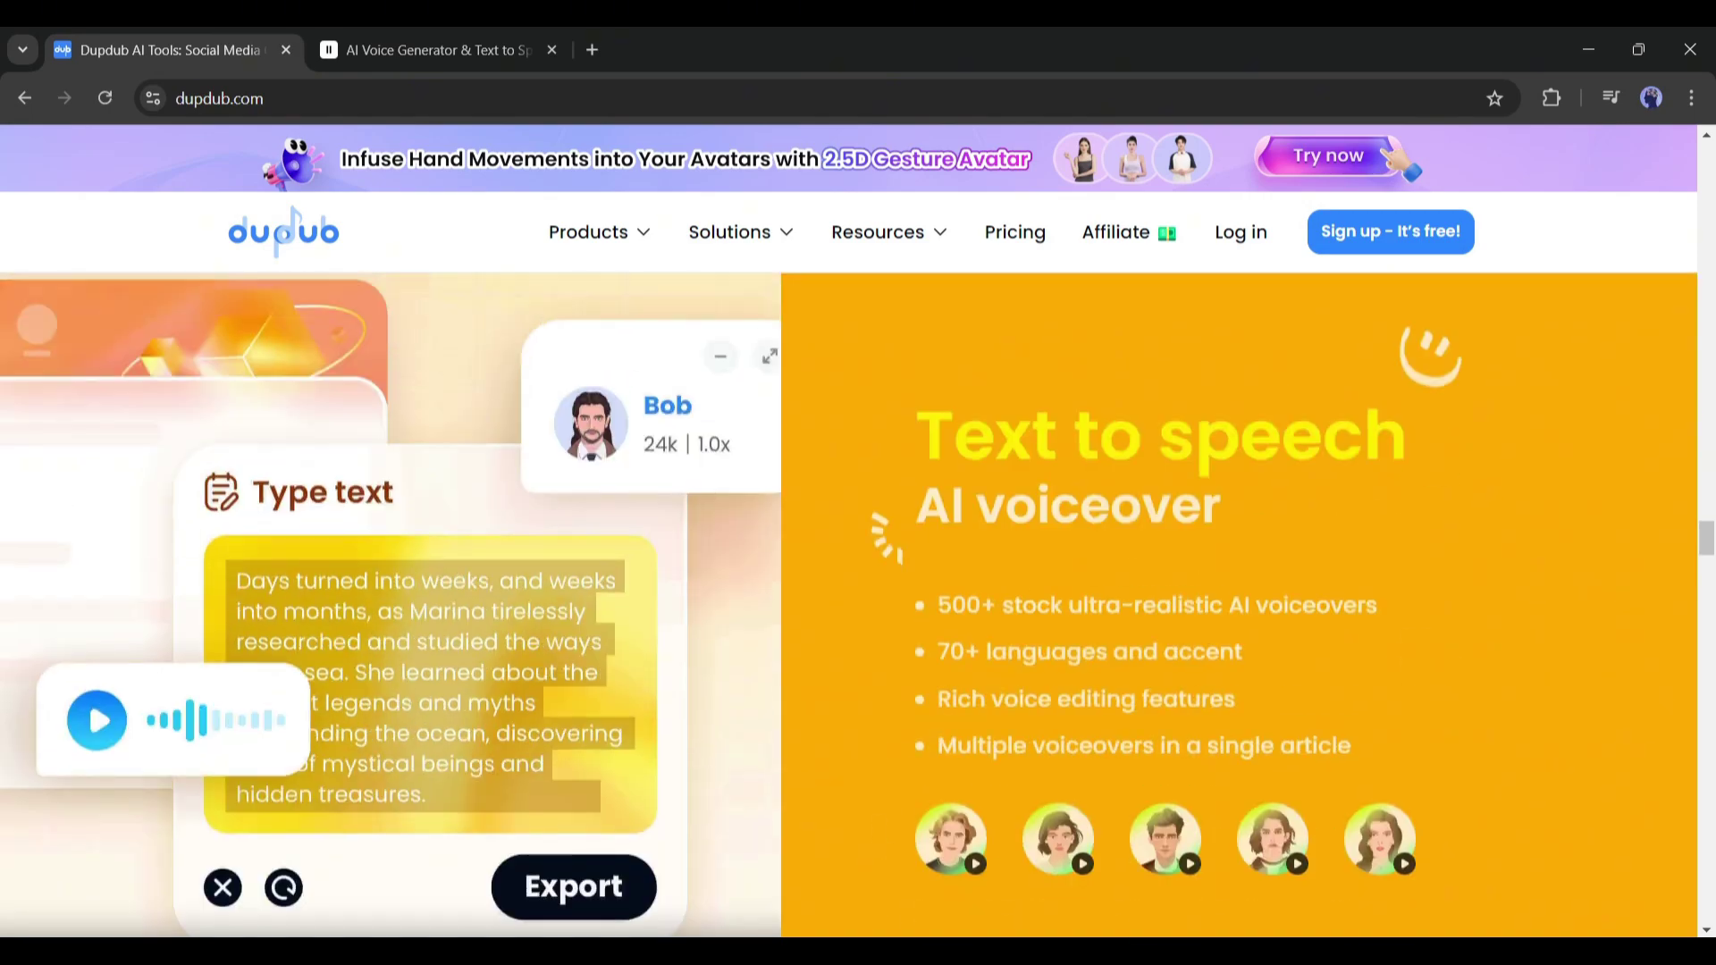
scroll(858, 606, down, 10)
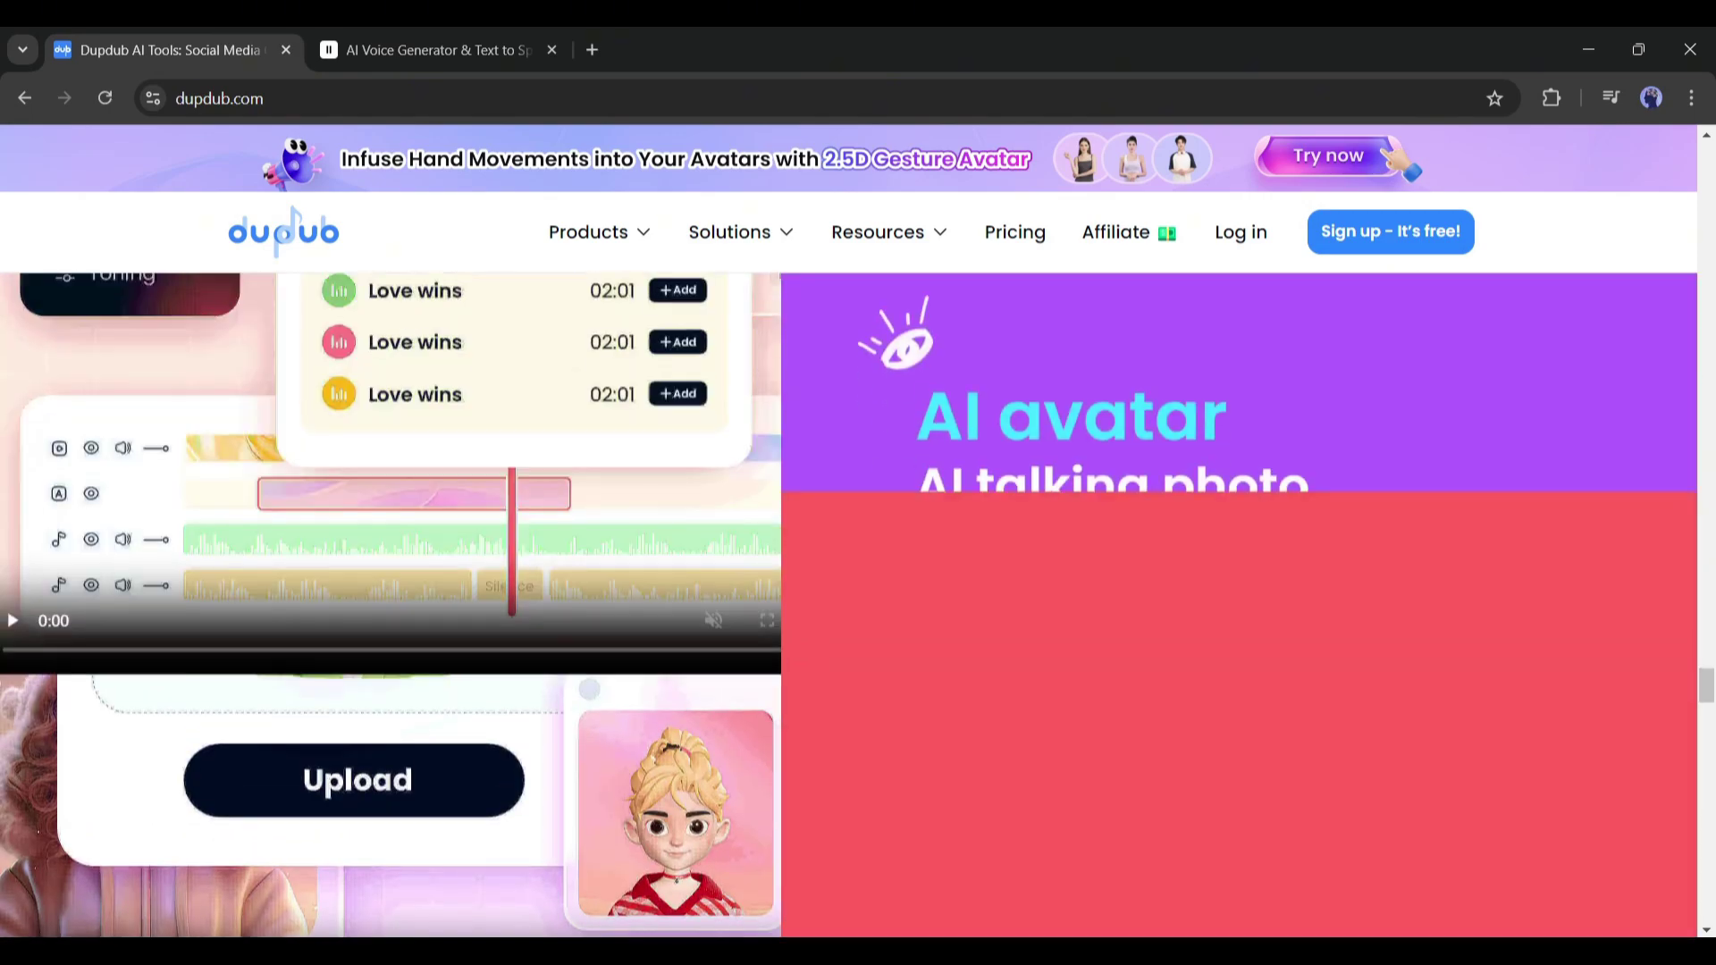
scroll(858, 606, down, 10)
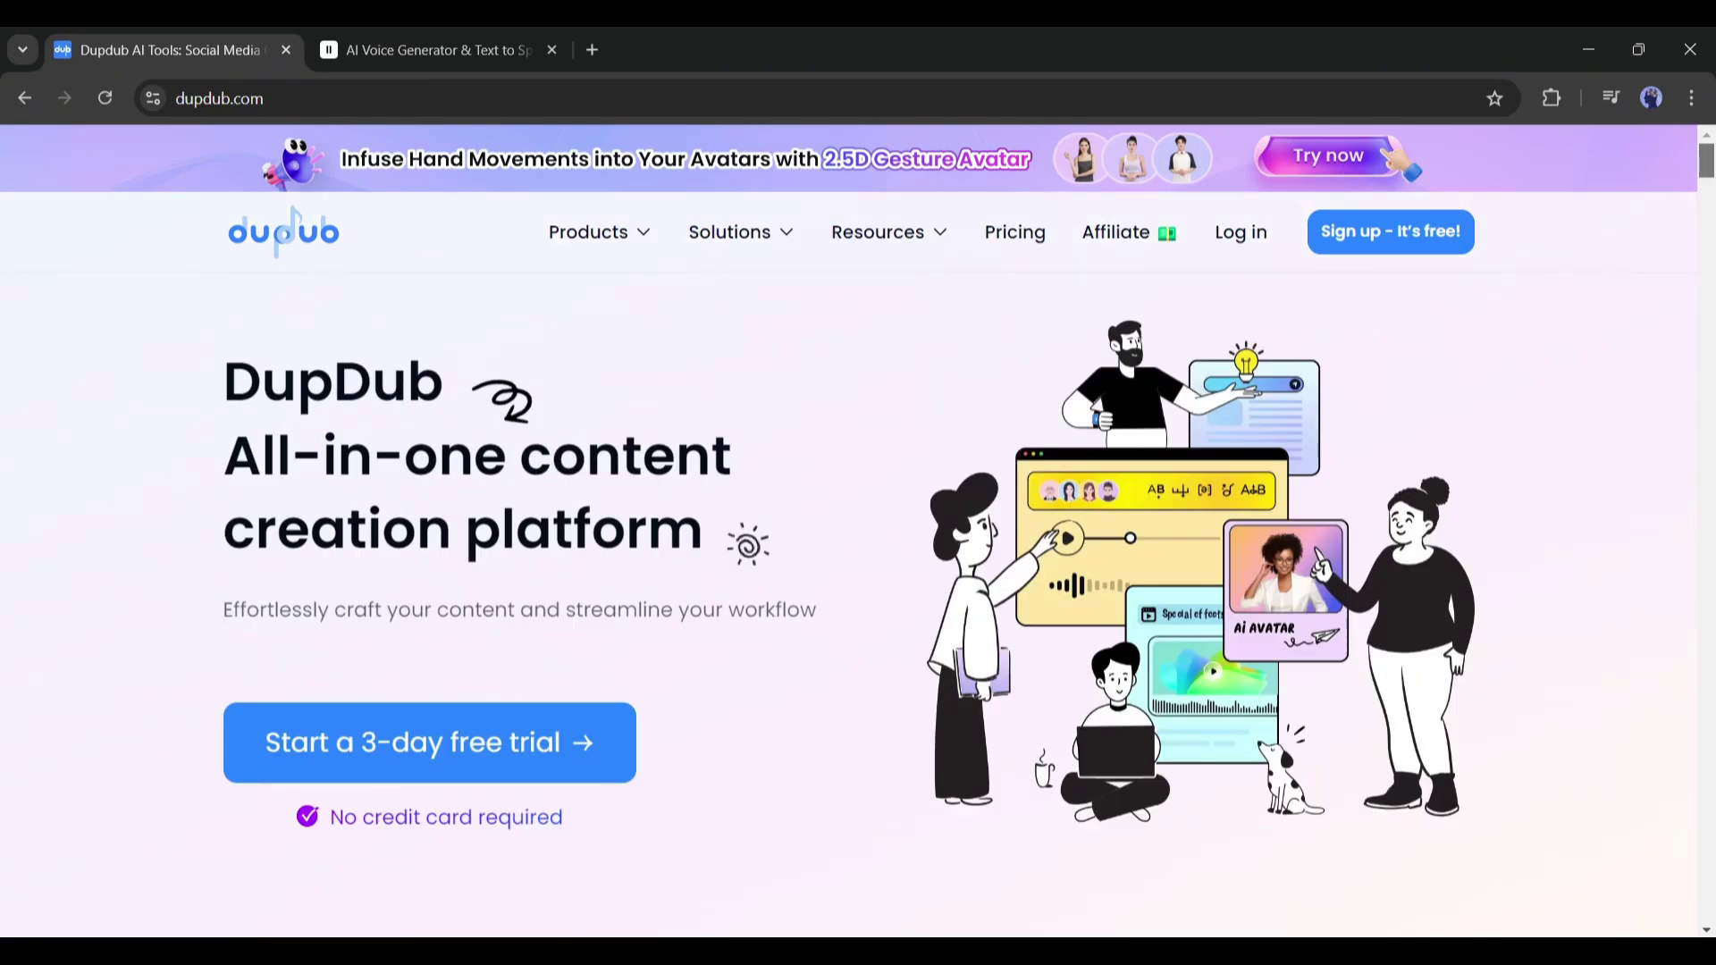
click(429, 743)
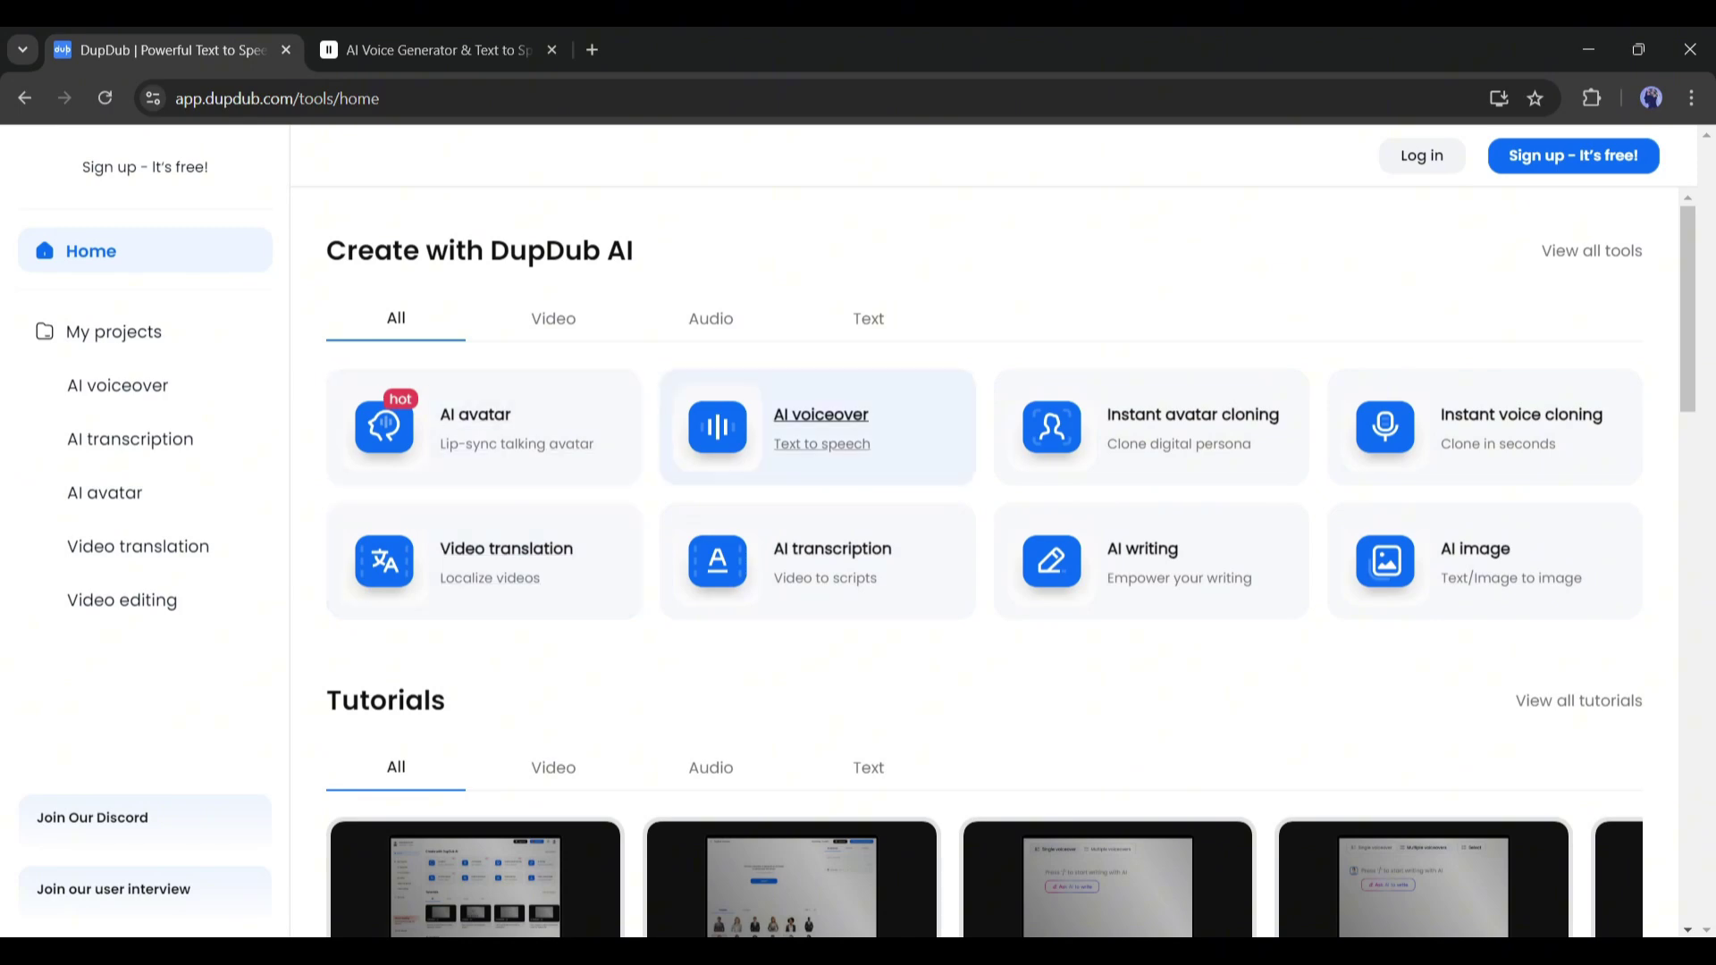
click(821, 420)
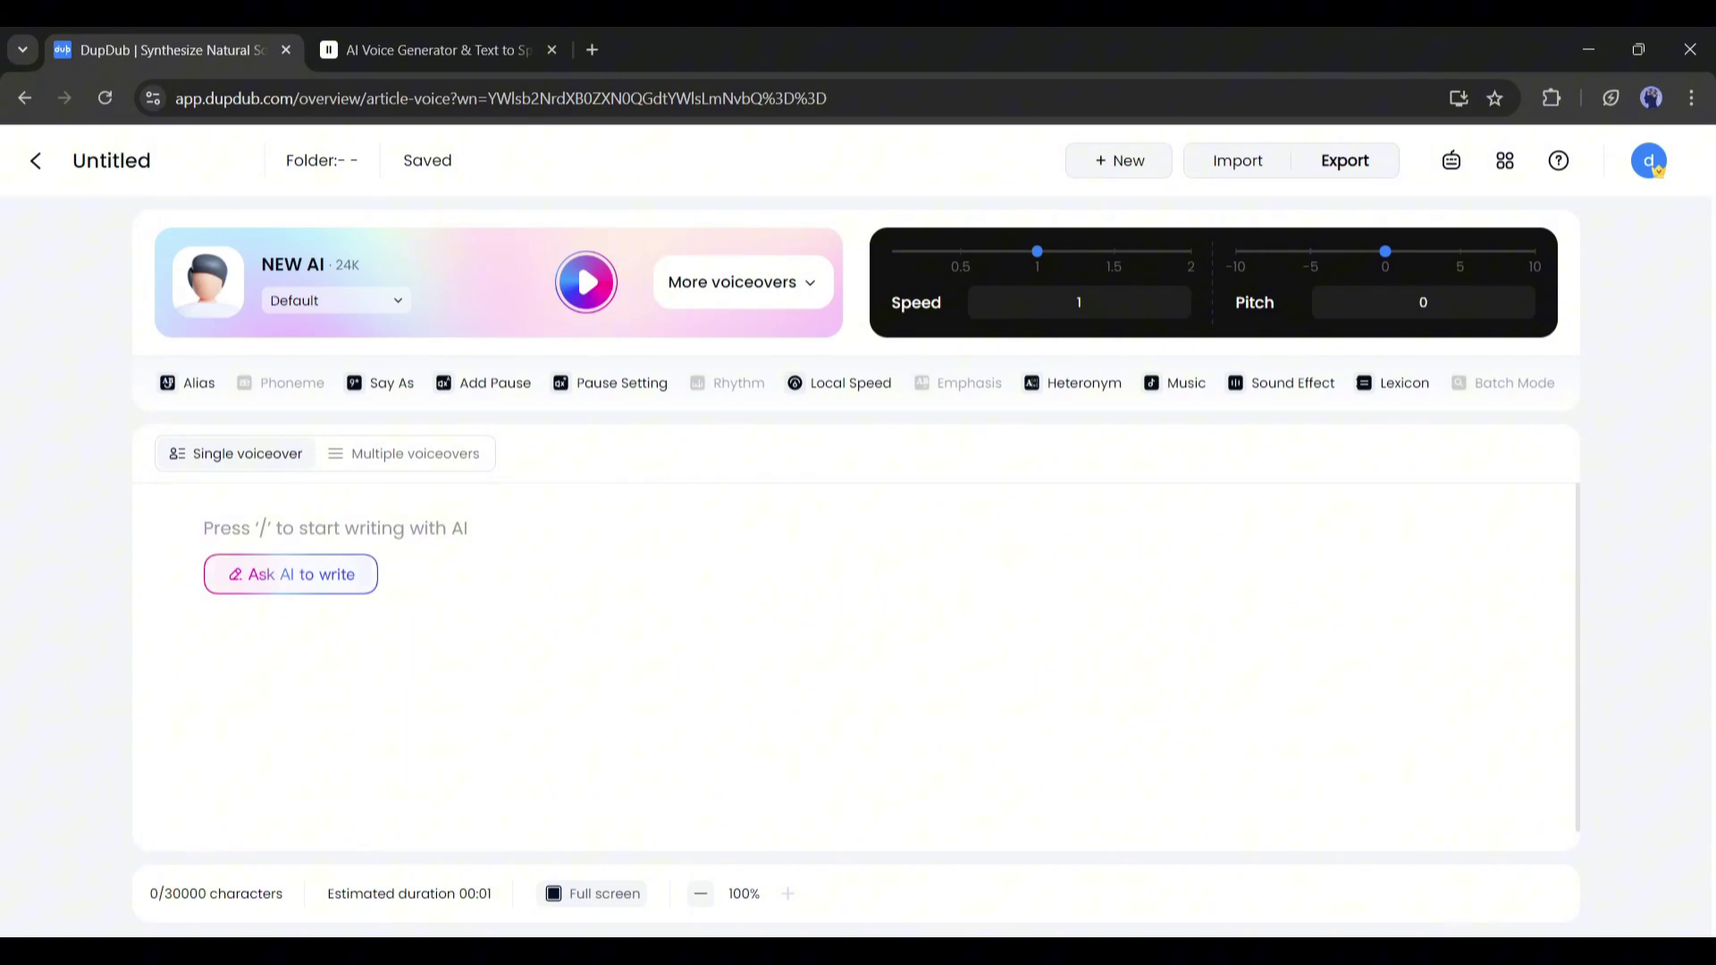
Have the AI write a creative story about 'a boy and his dog', then go to ElevenLabs
click(290, 574)
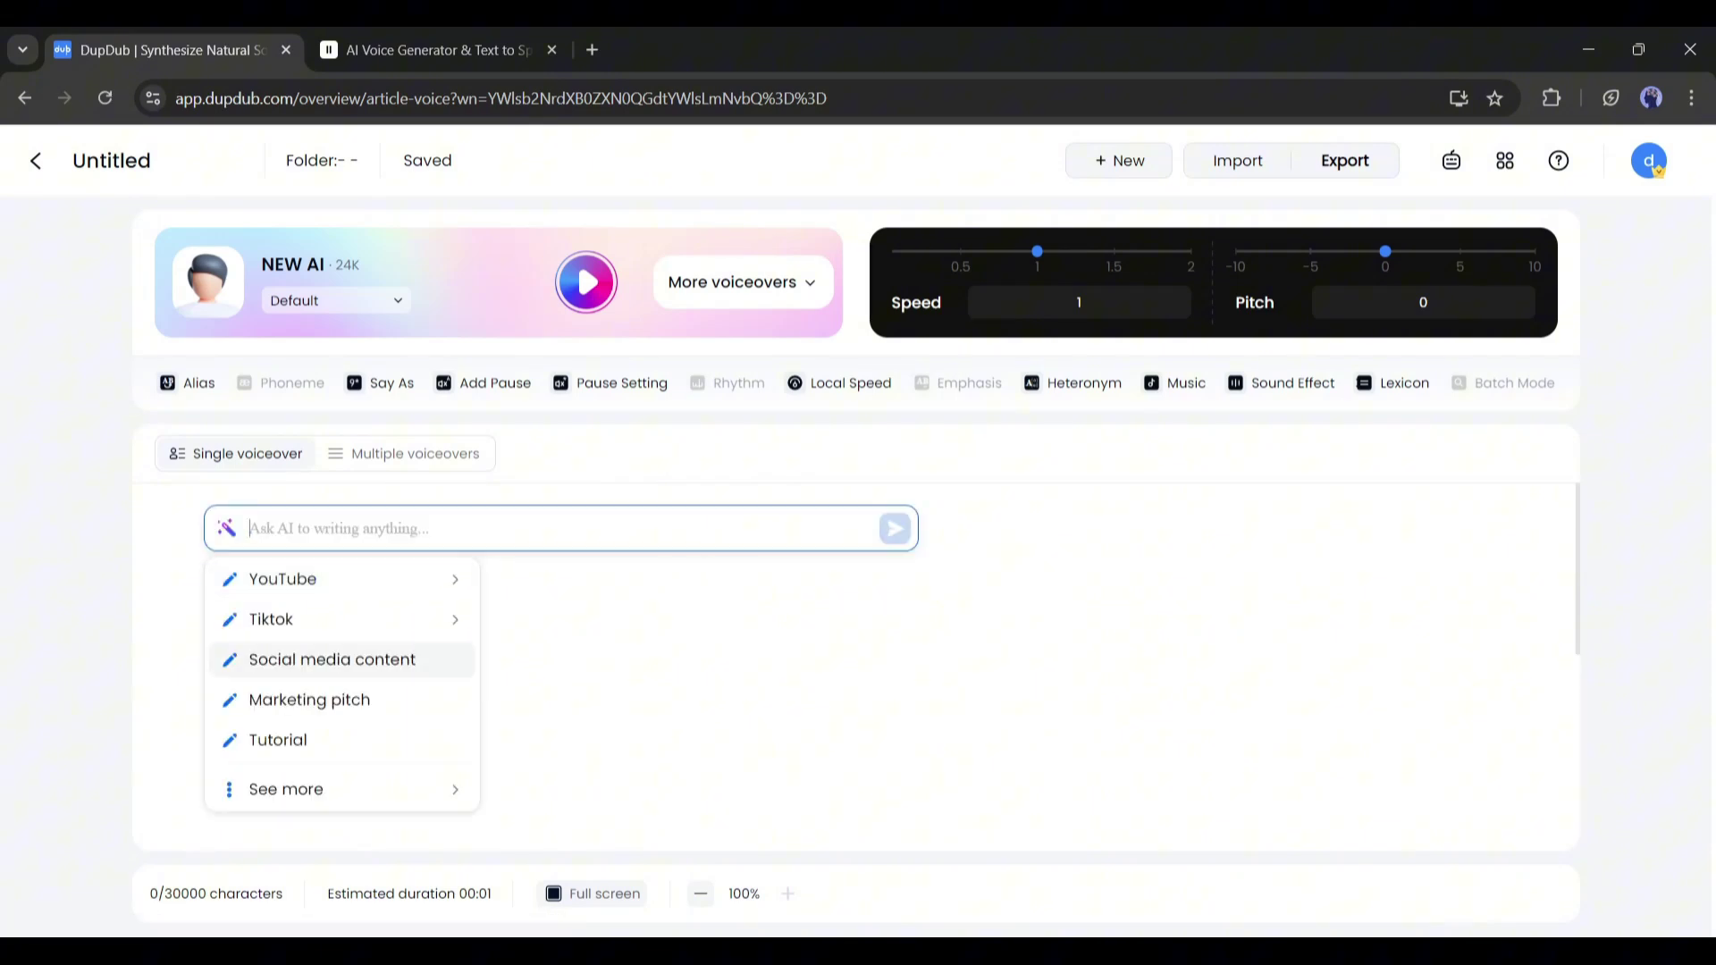
mouse_move(286, 789)
scroll(573, 742, down, 2)
click(572, 756)
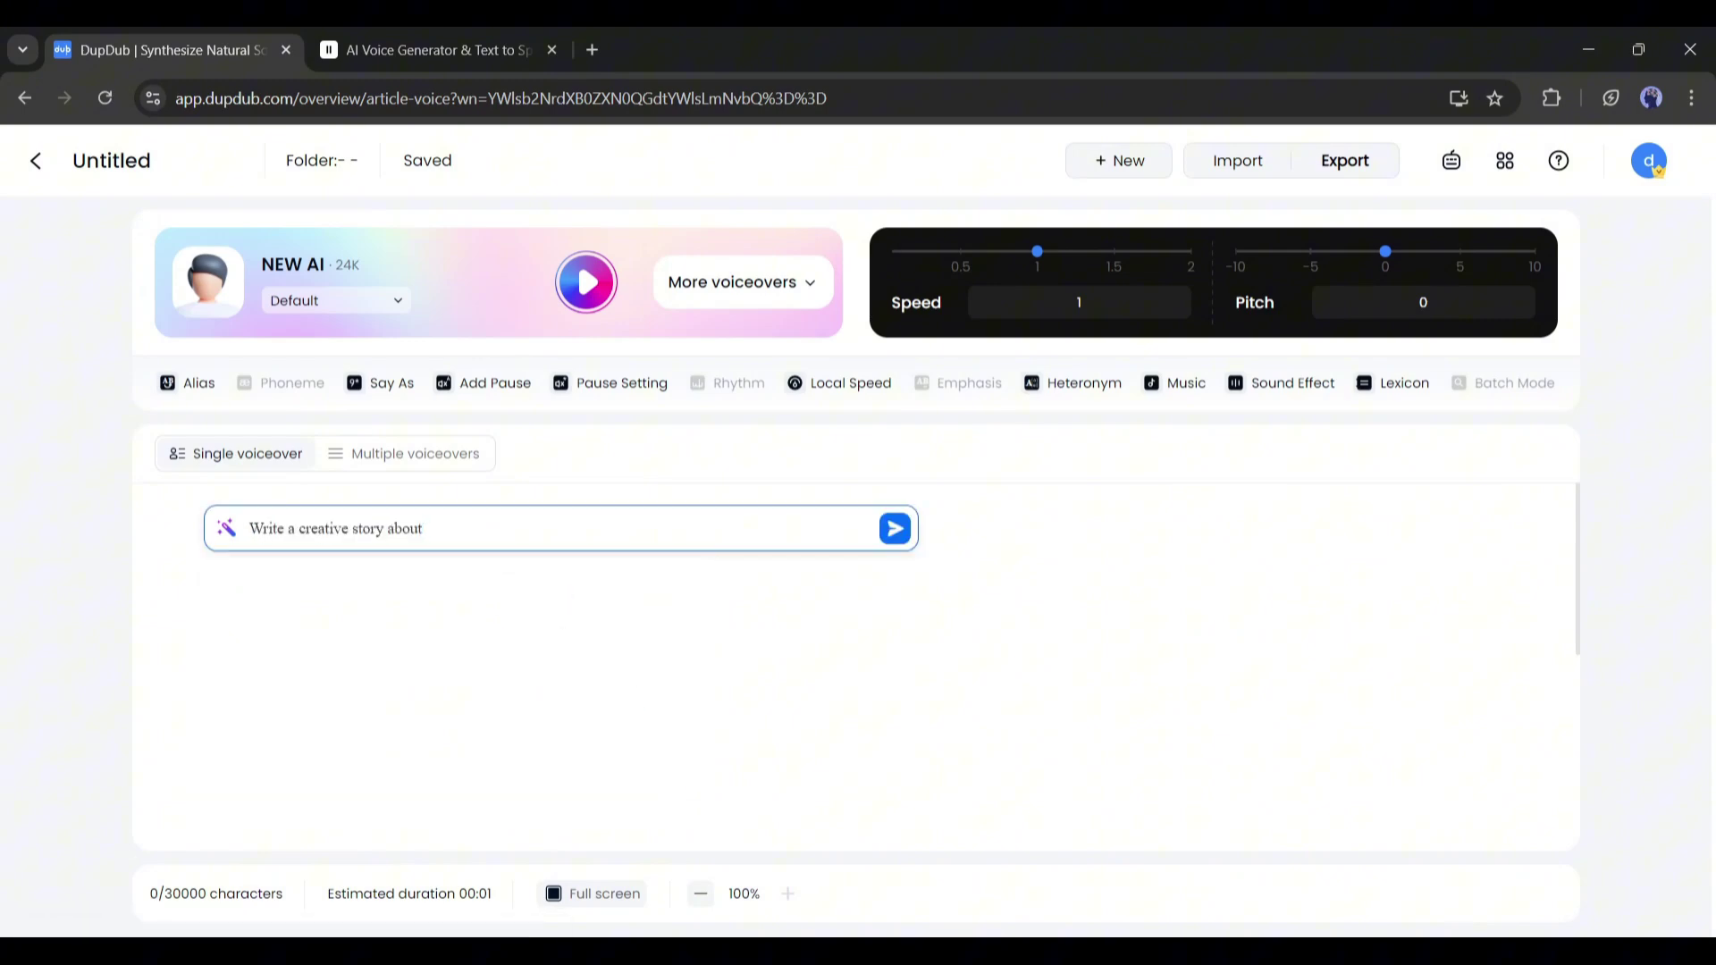
text(a boy and his dog)
key(Return)
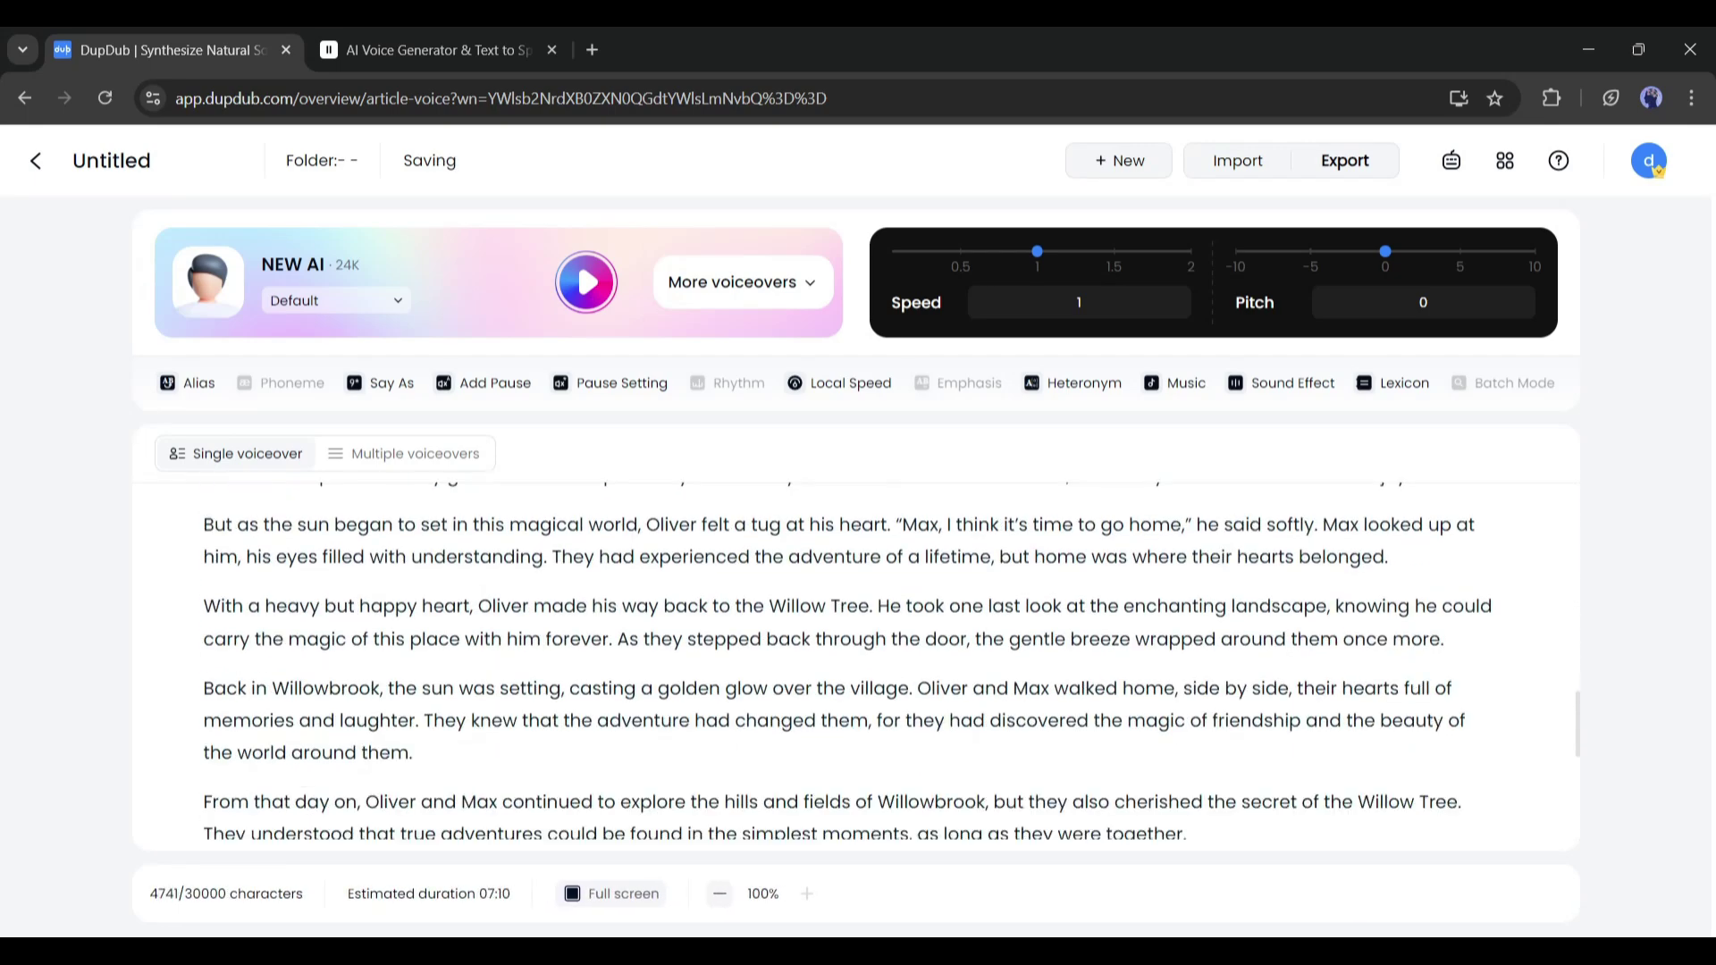
click(420, 50)
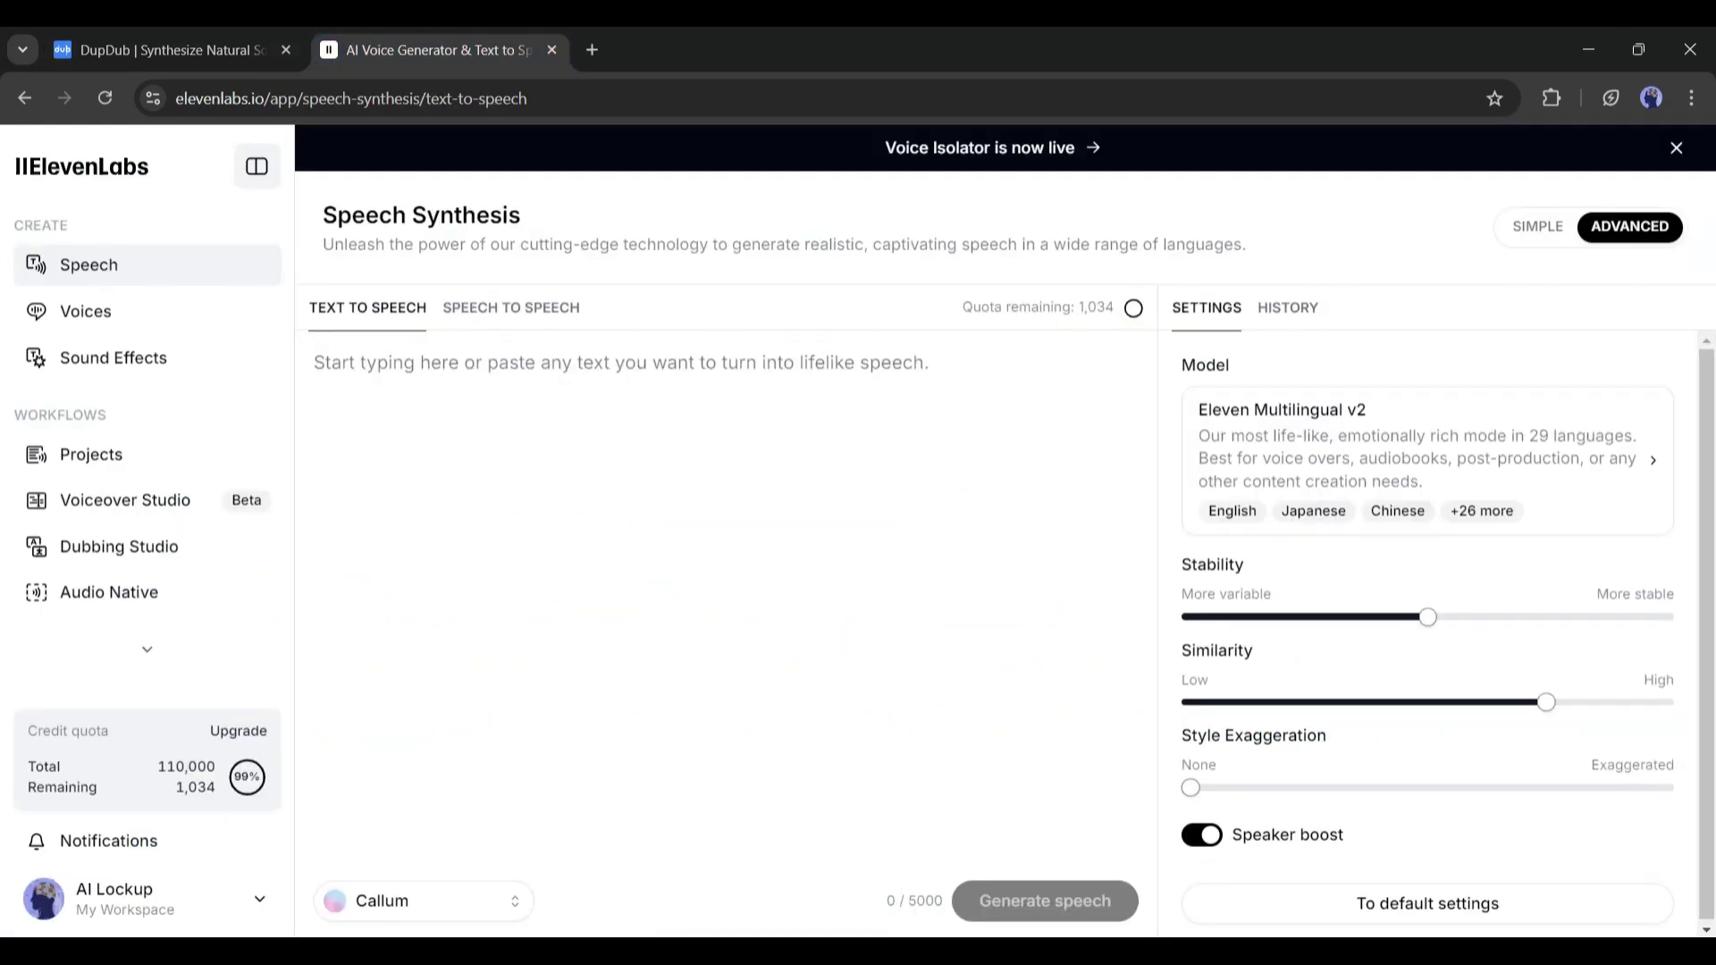
Back in DupDub, enable multiple voiceovers and open then dismiss the paragraph voice picker
key(ctrl+shift+Tab)
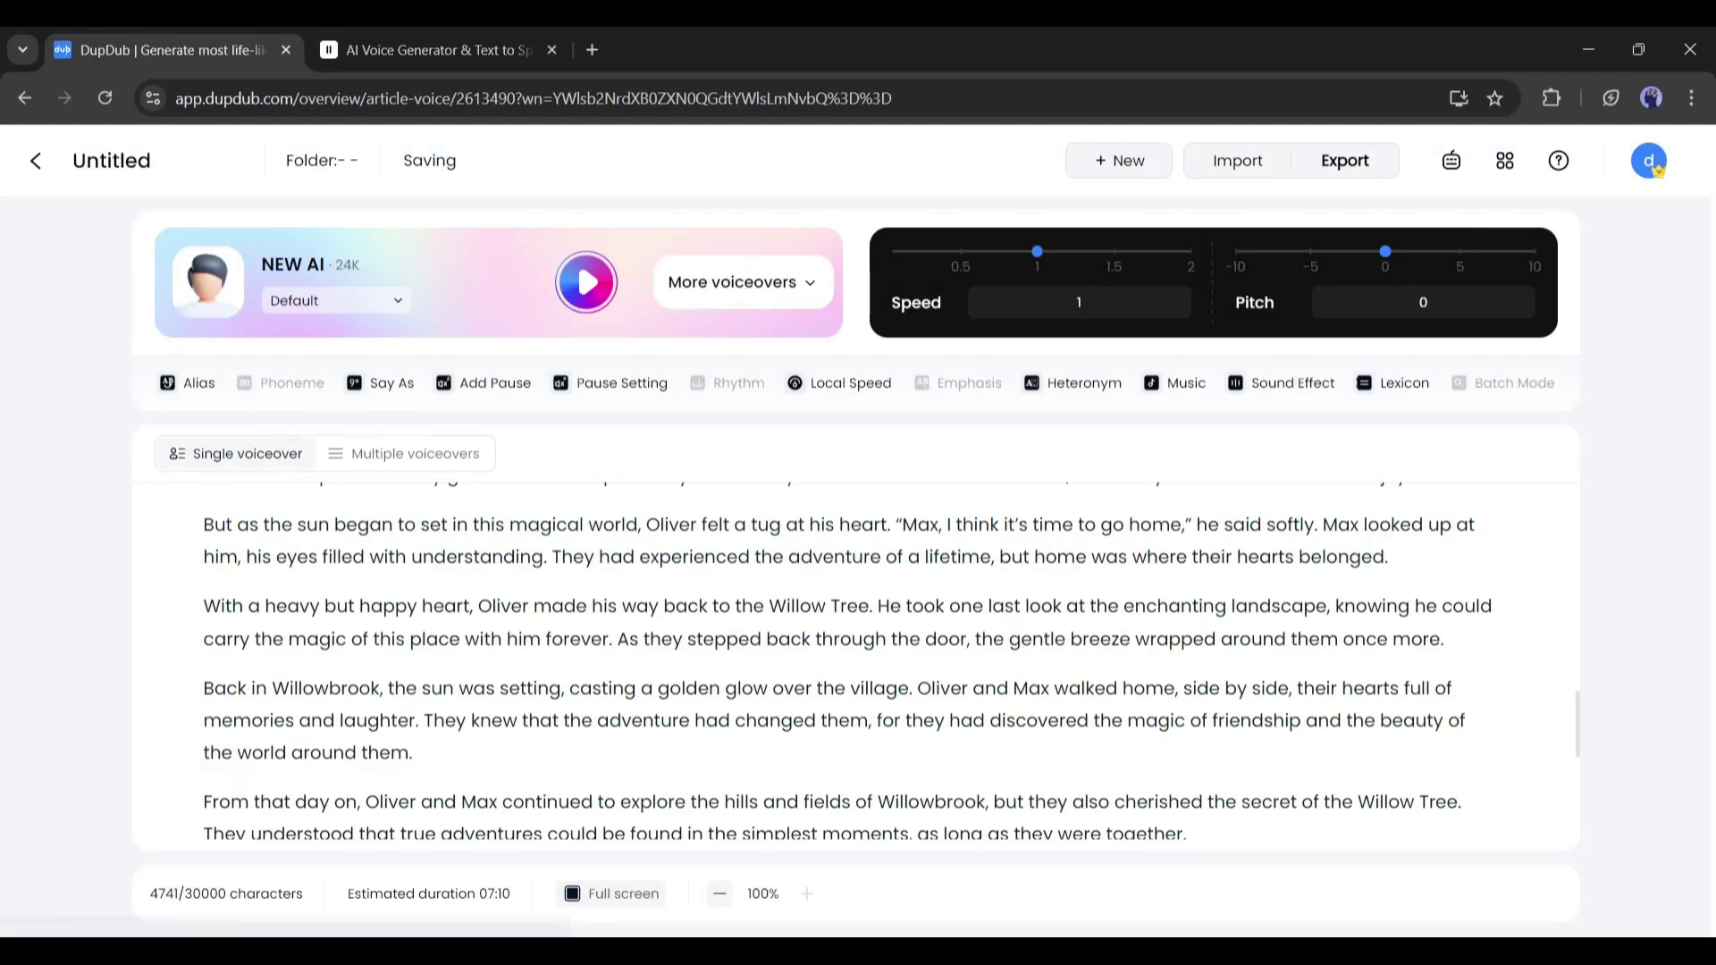
click(405, 453)
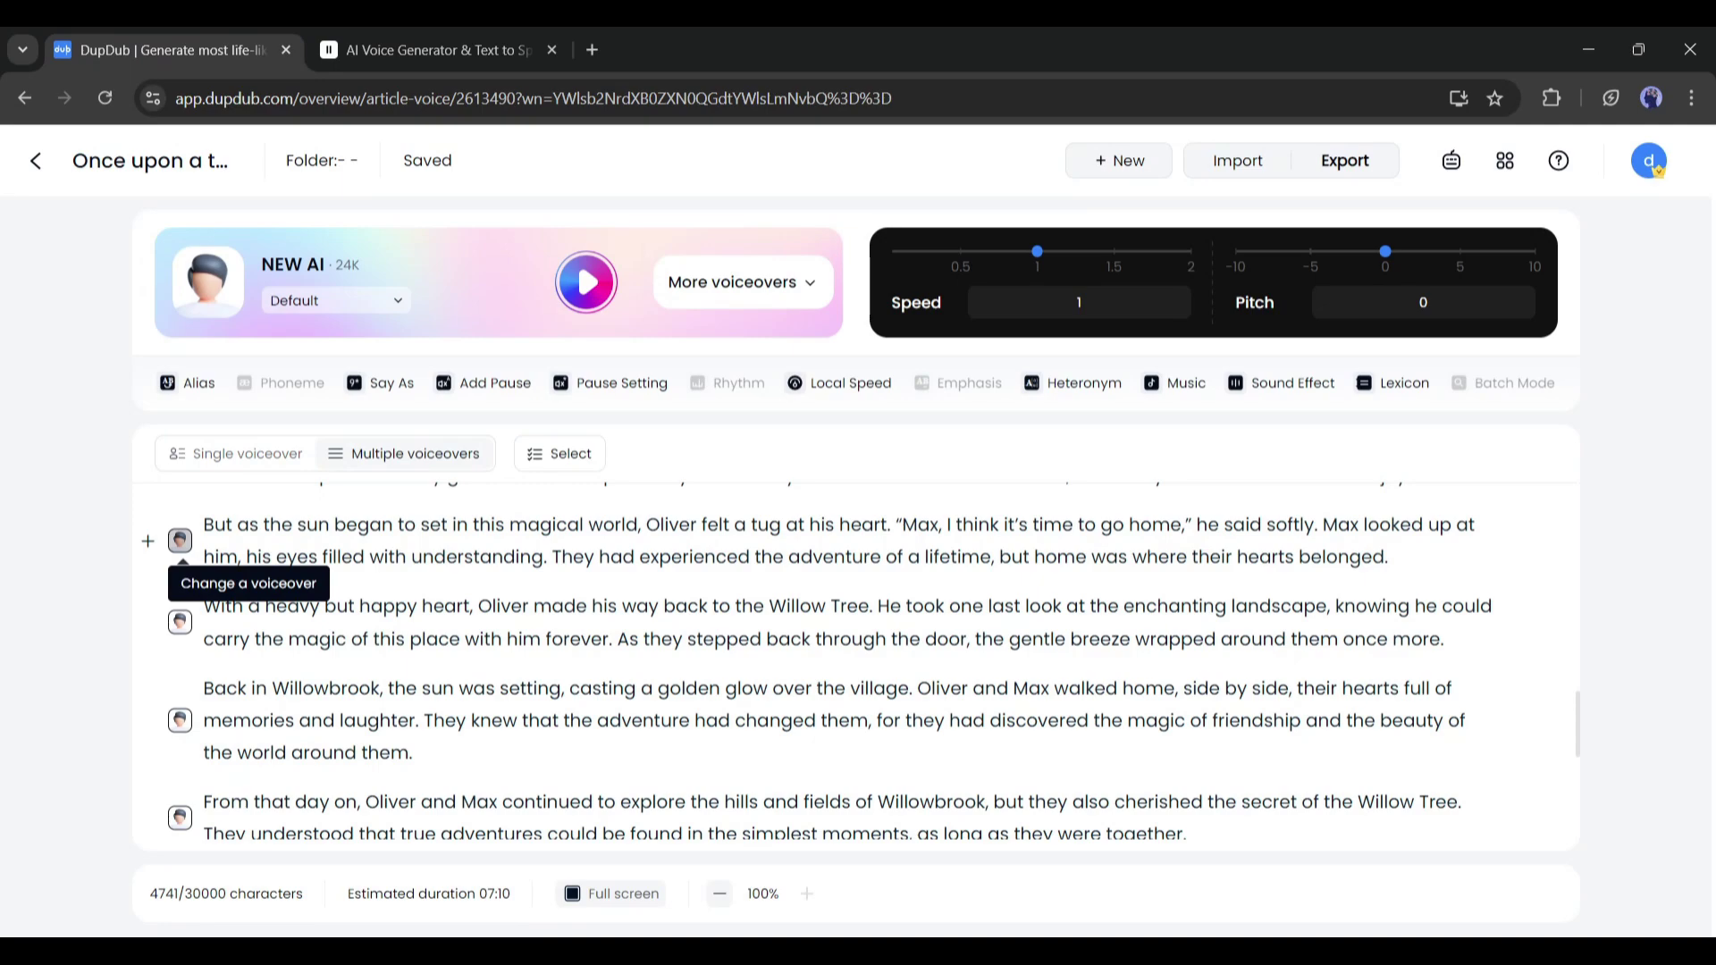
click(180, 541)
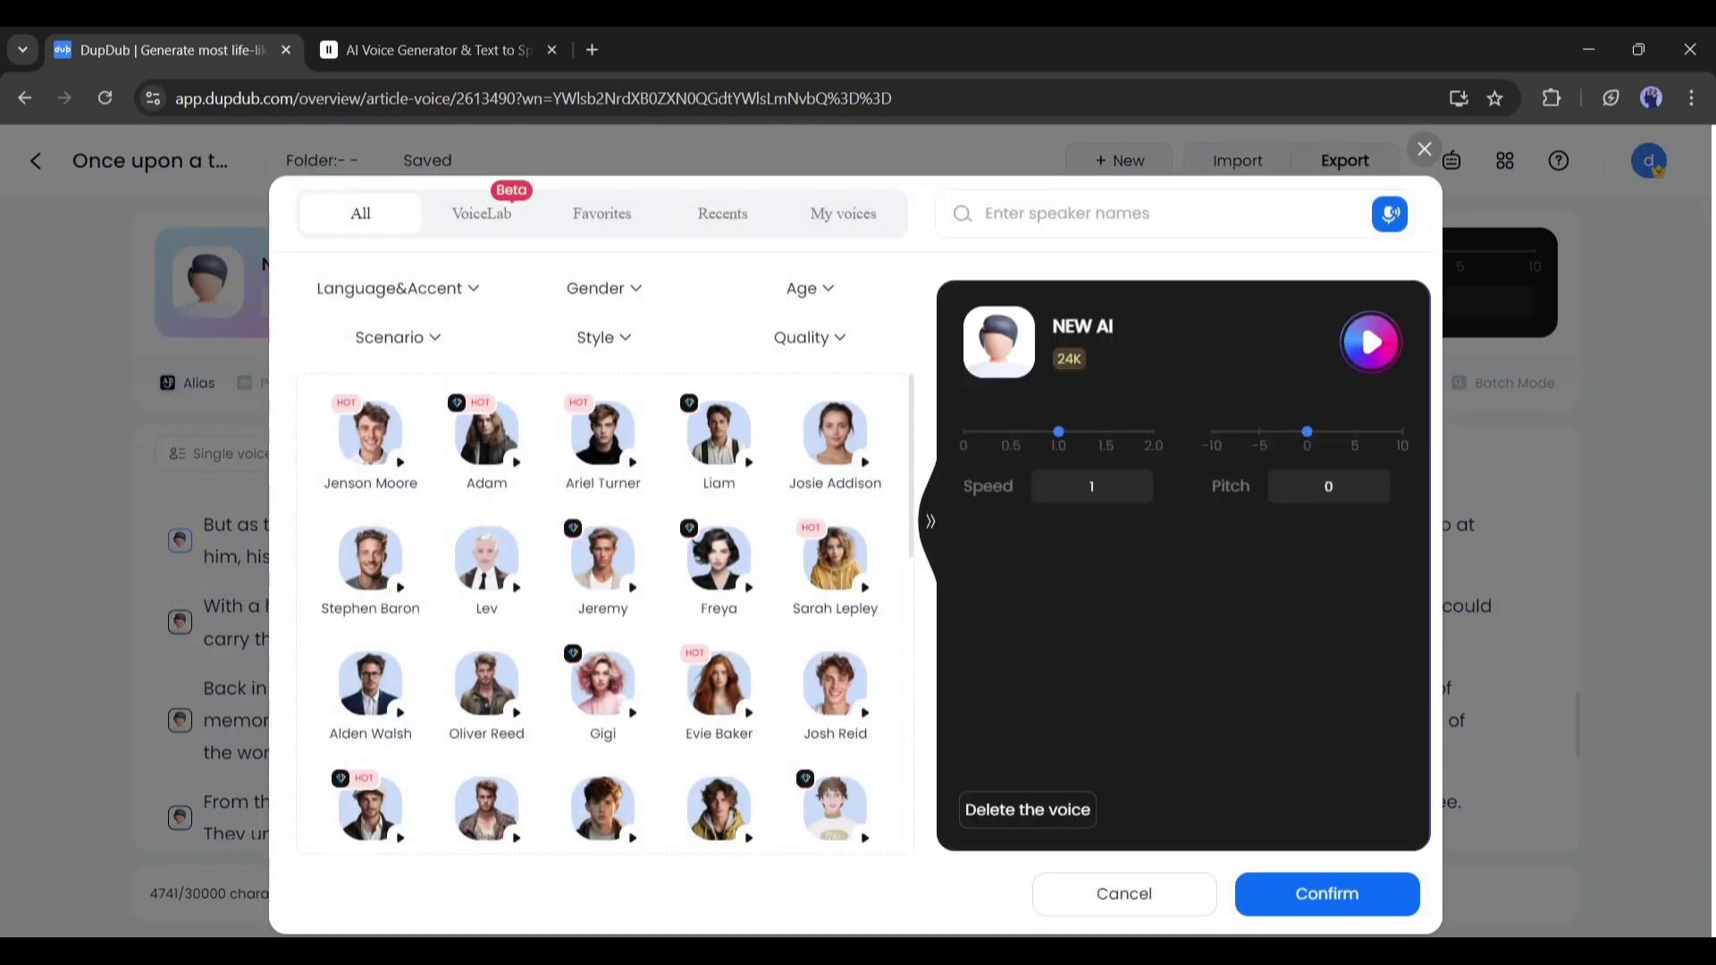
key(Escape)
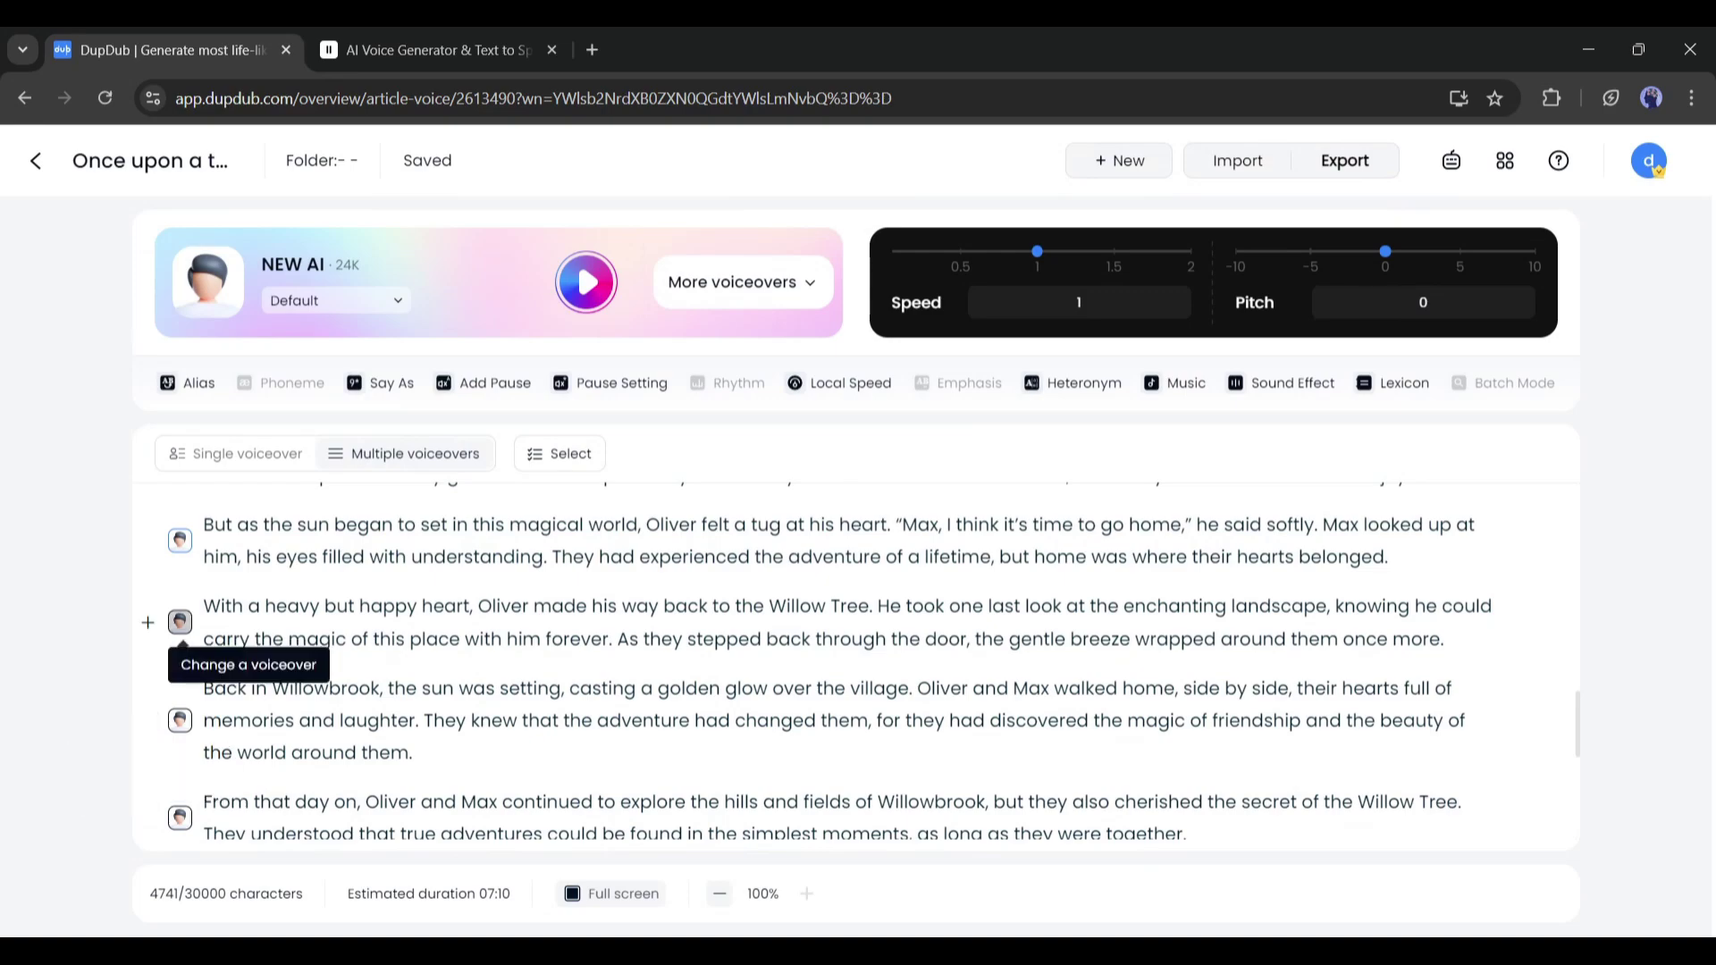
click(180, 621)
click(1425, 148)
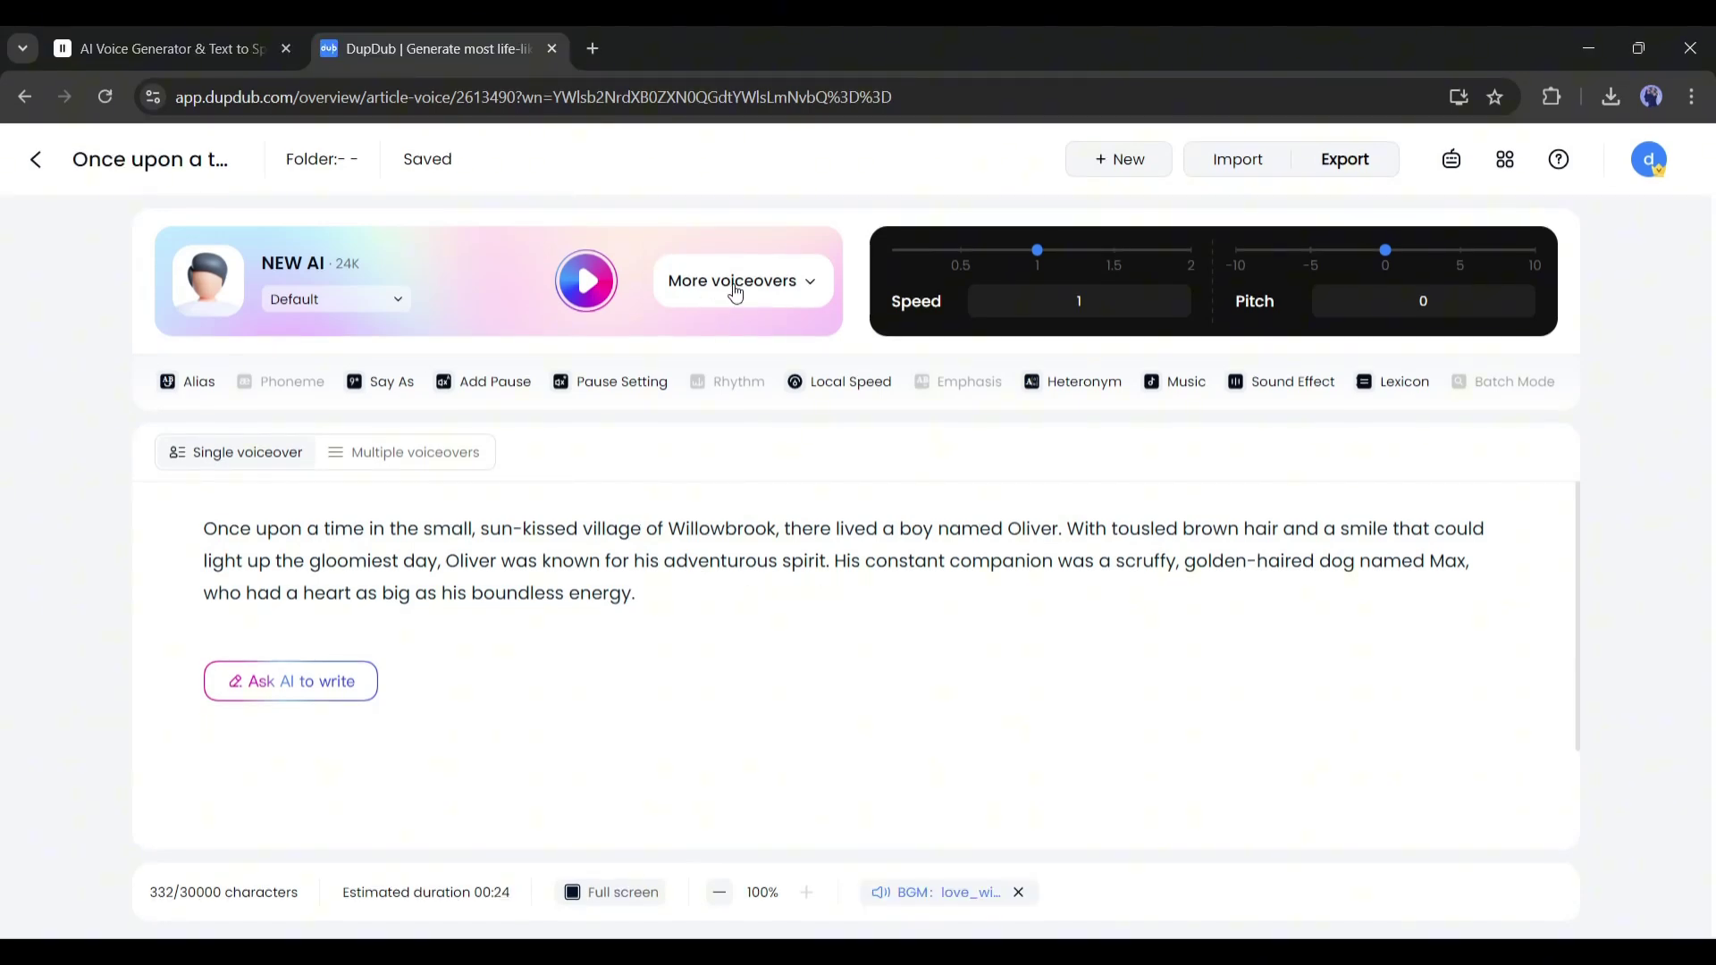
Browse the voice catalogue's All, VoiceLab and My voices categories
click(735, 285)
click(360, 214)
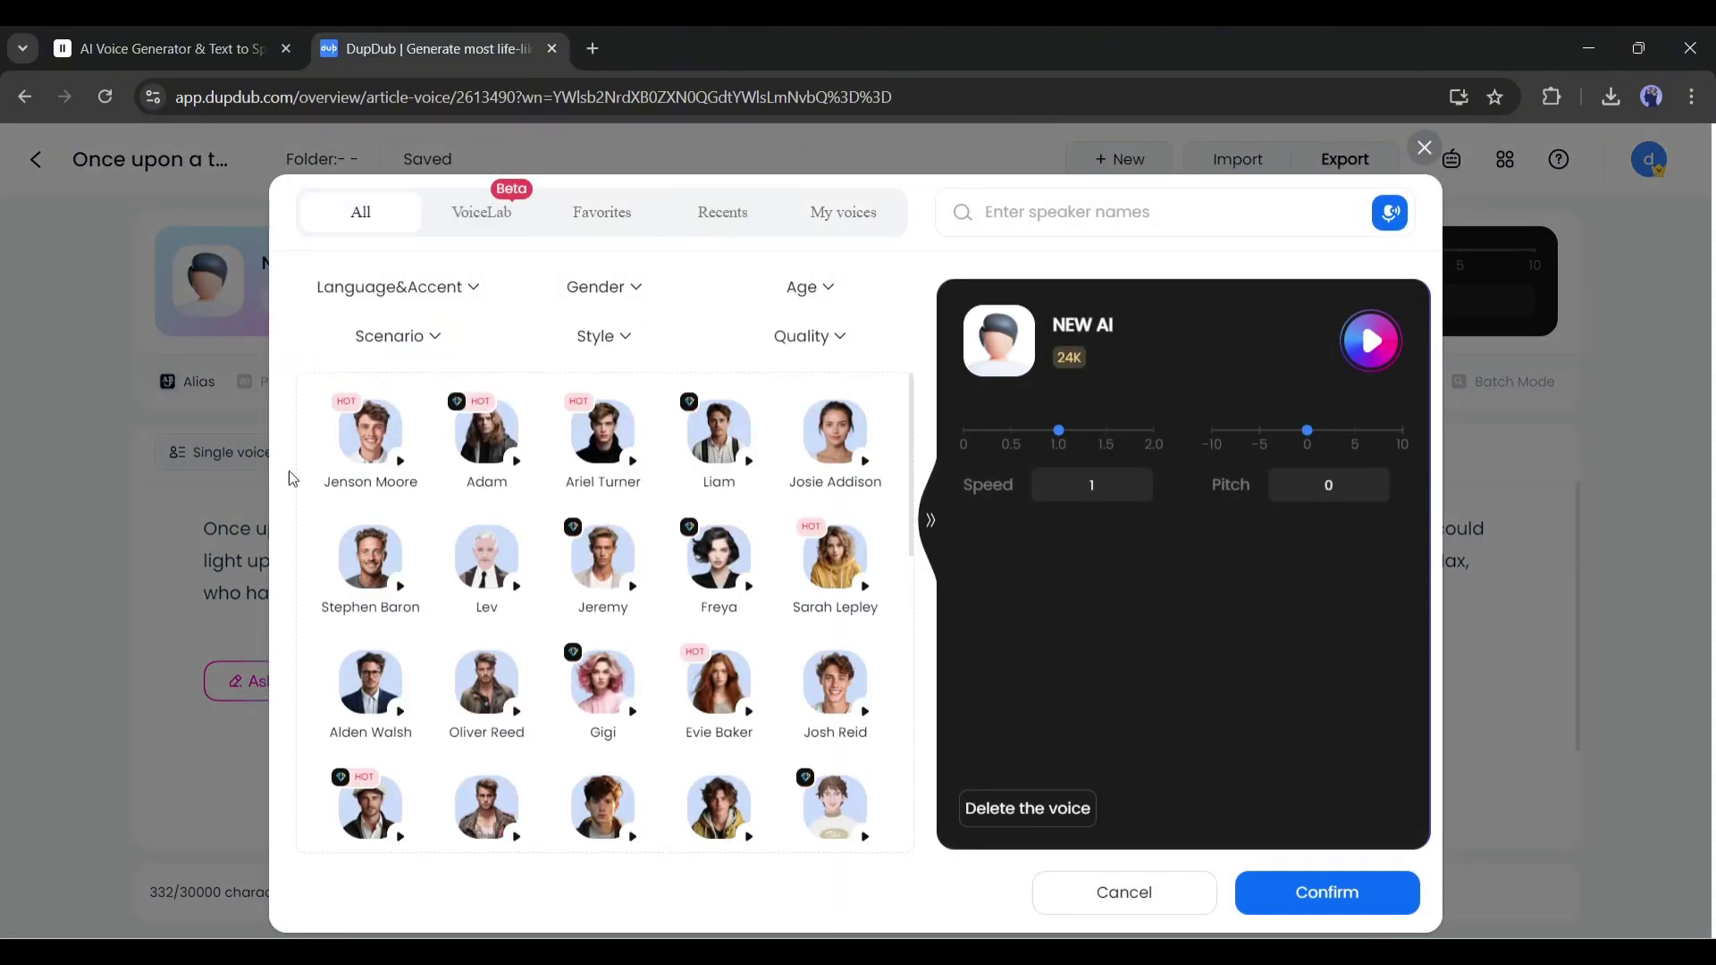
scroll(536, 608, down, 10)
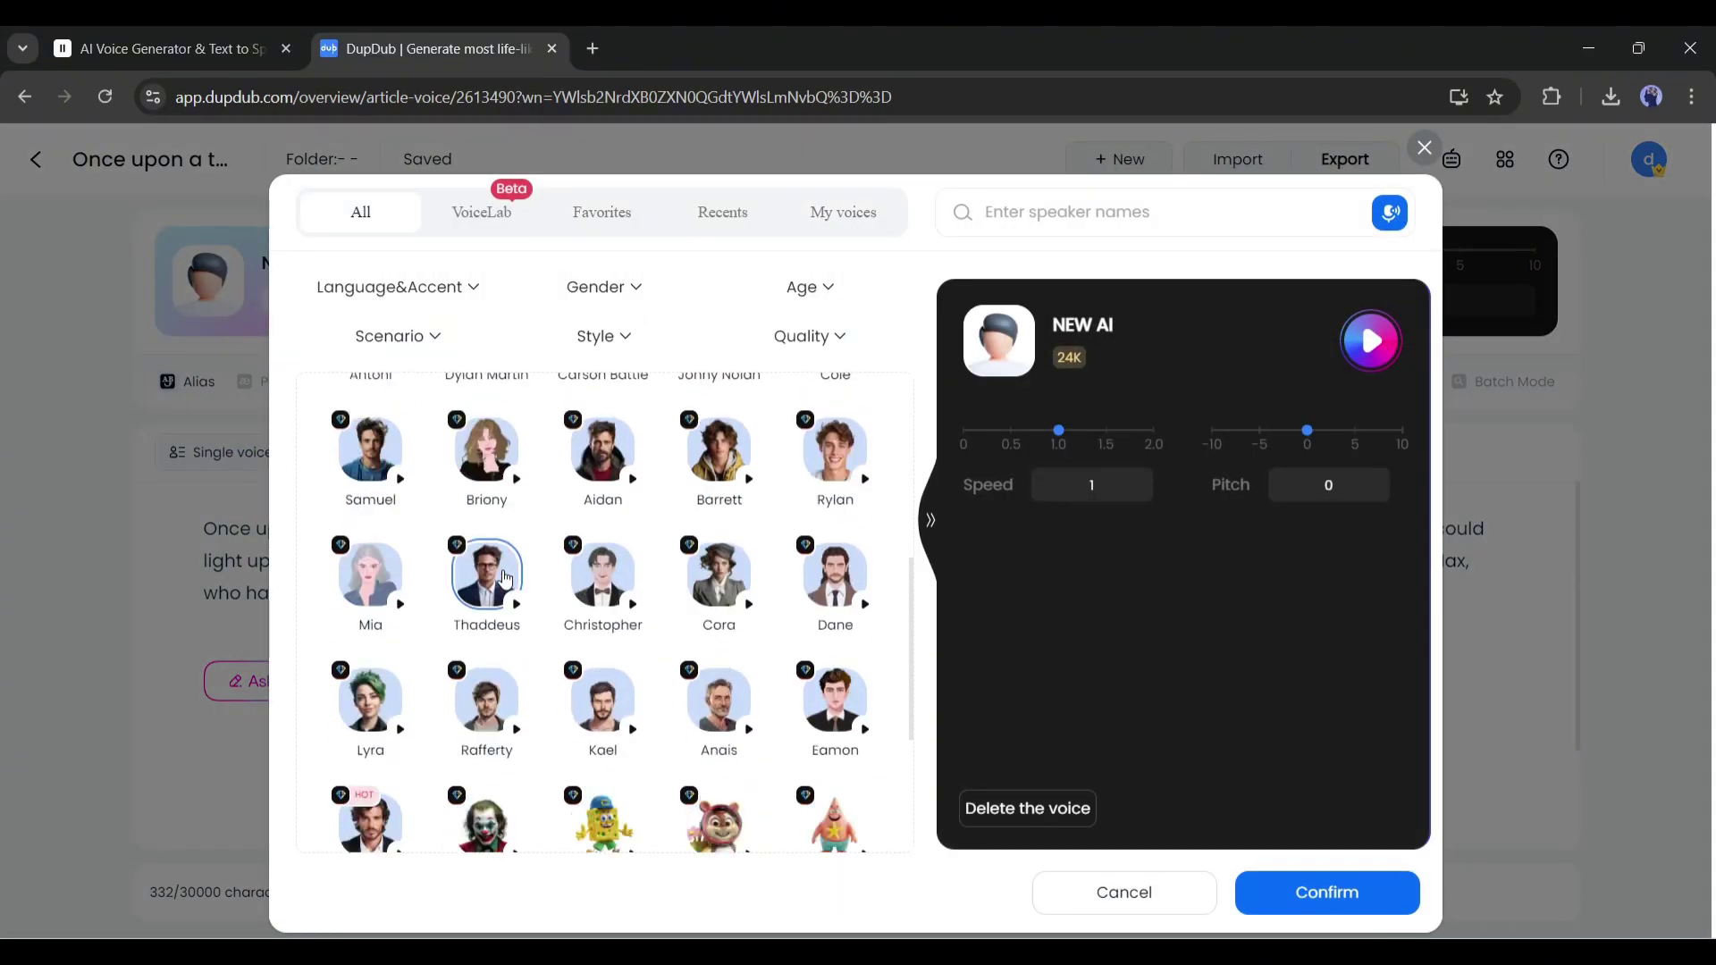
scroll(601, 666, down, 5)
scroll(614, 678, up, 15)
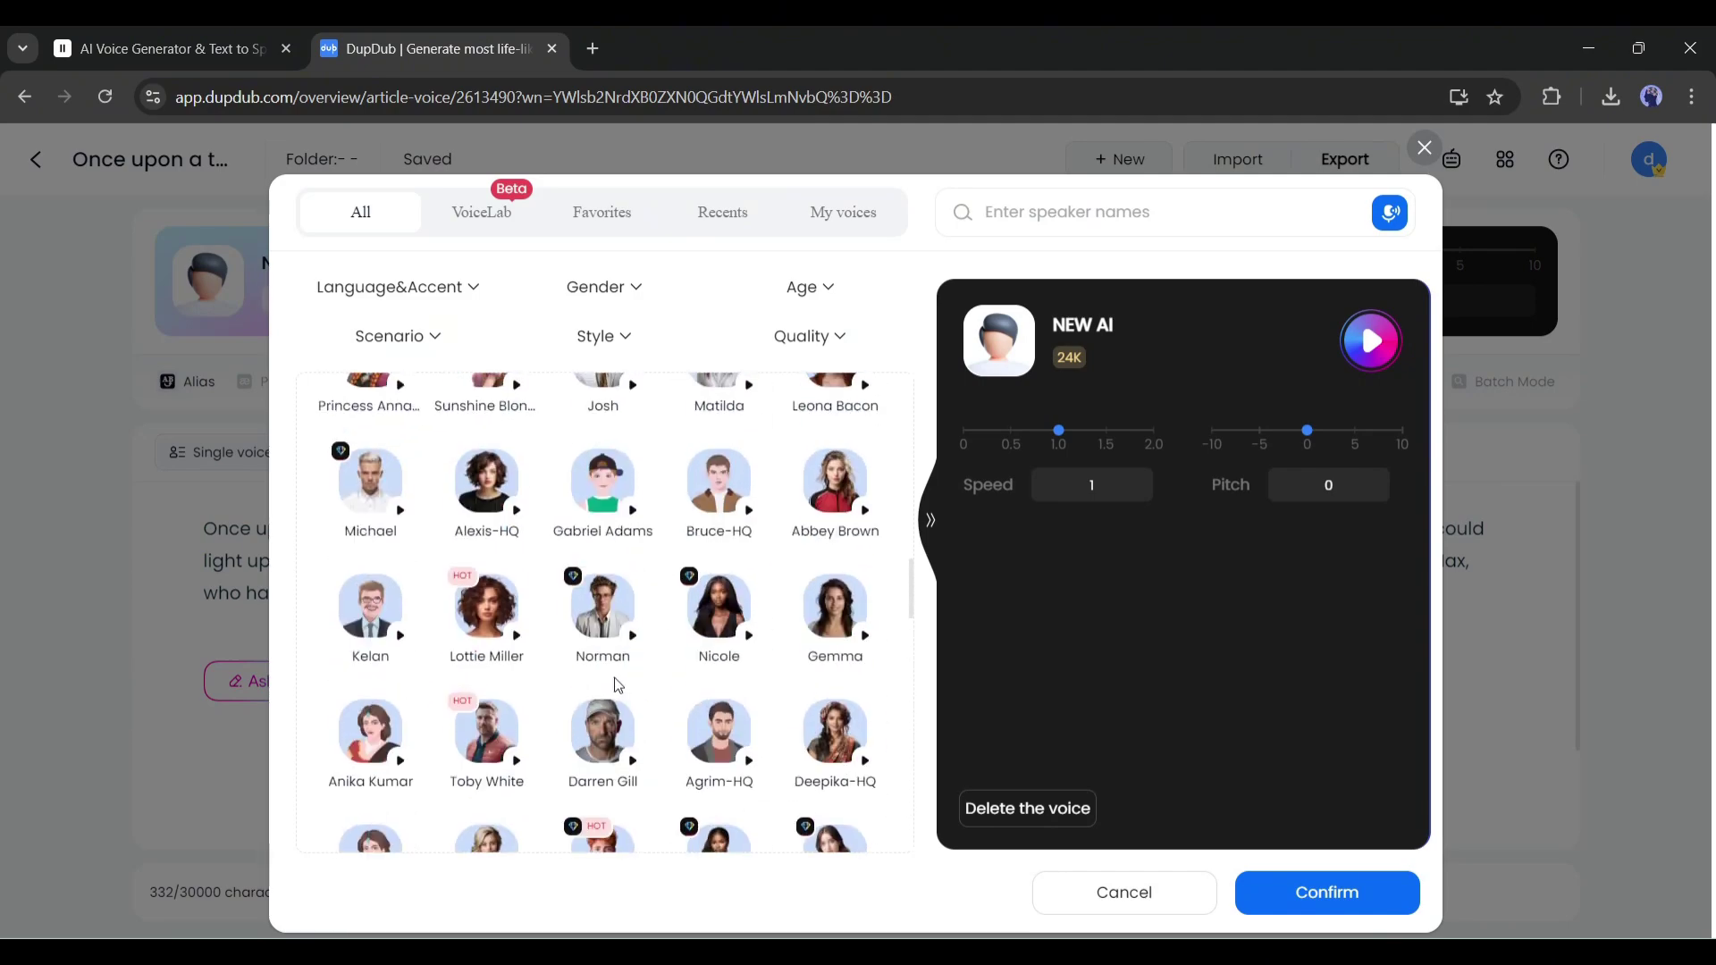
click(487, 230)
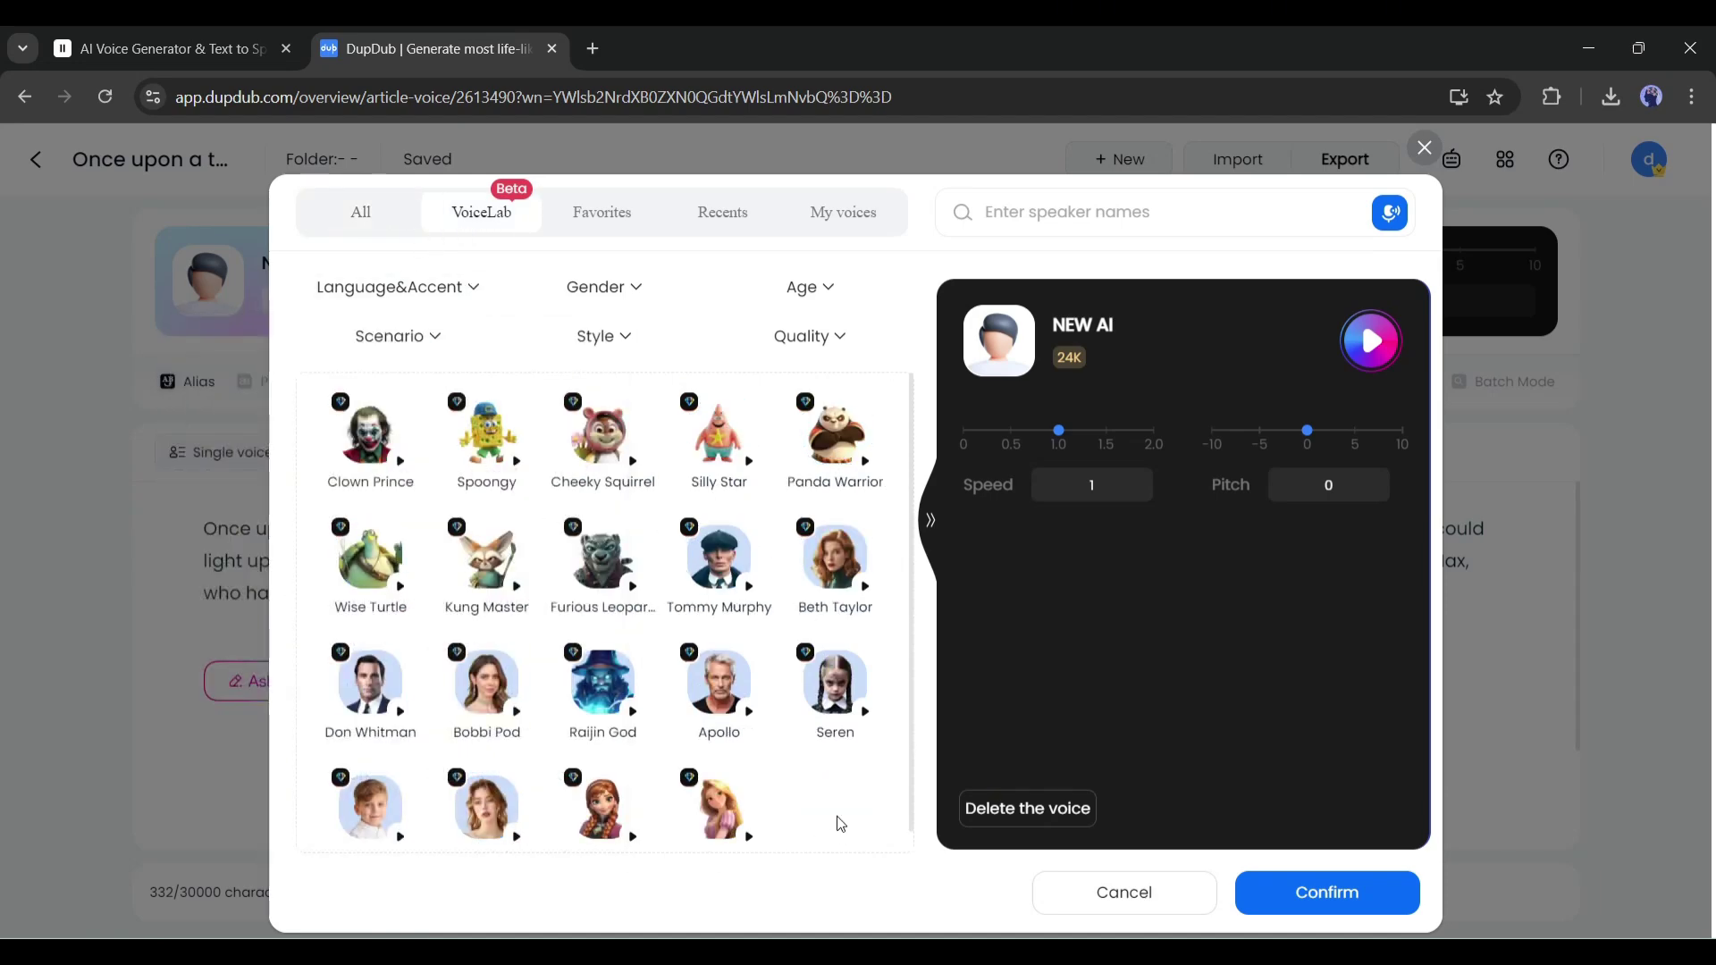
click(843, 212)
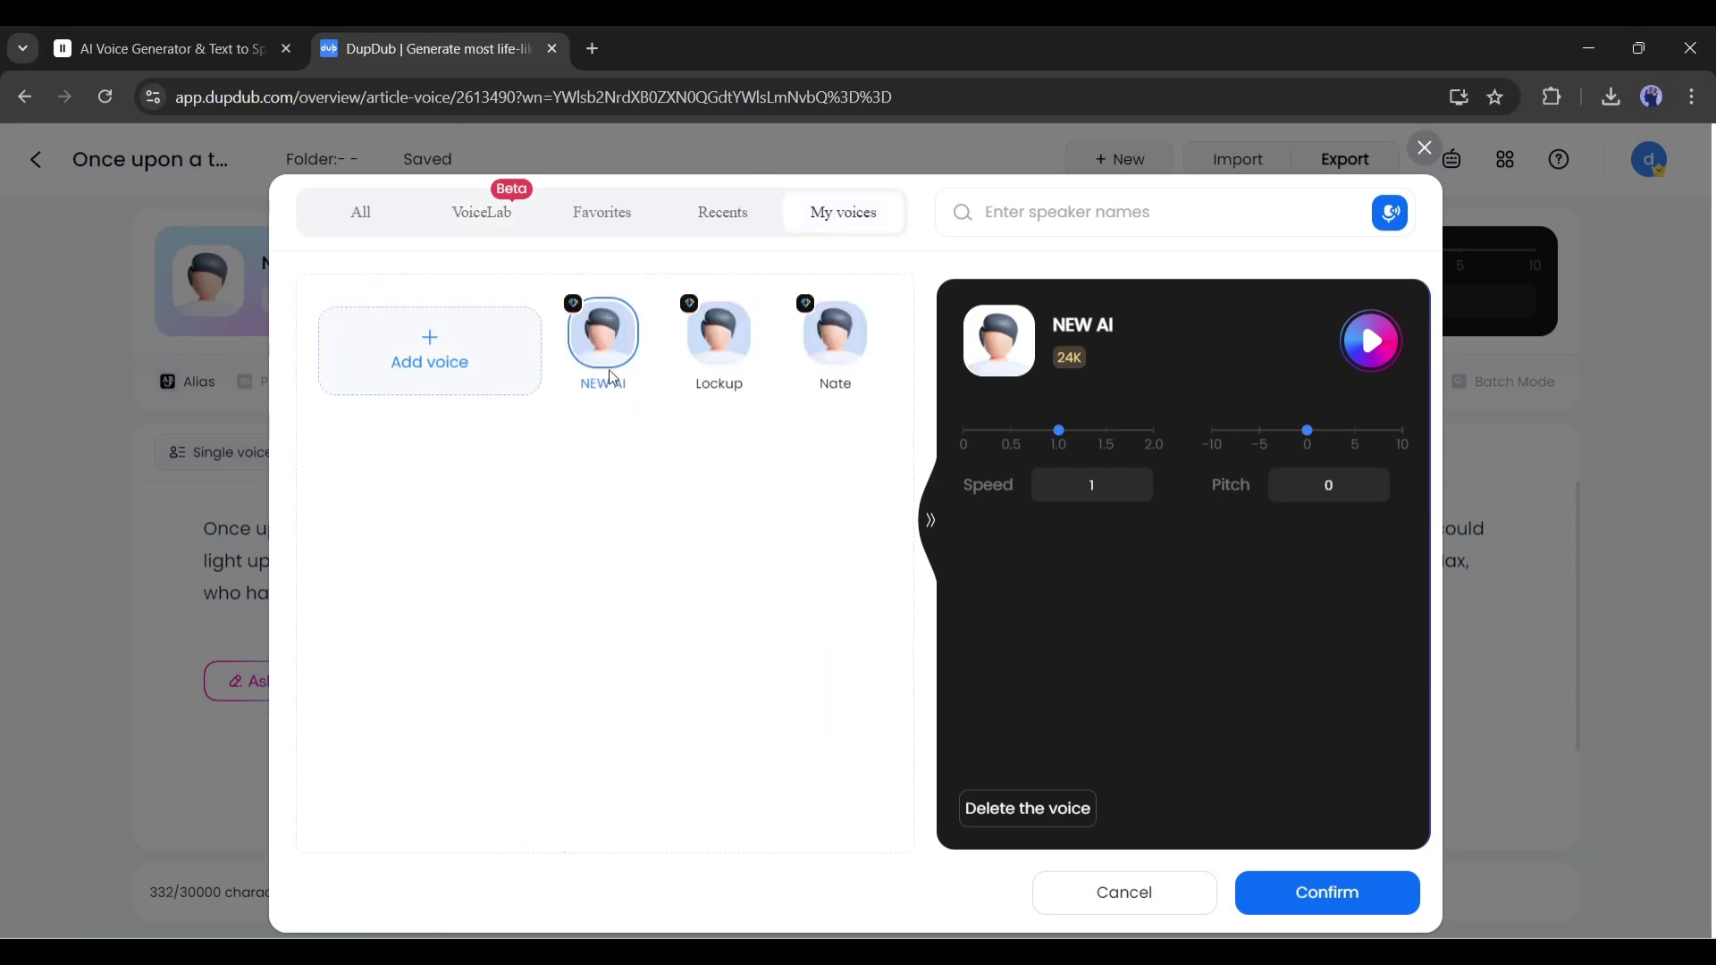
Open and close the add-voice form, returning to the full voice library
click(424, 345)
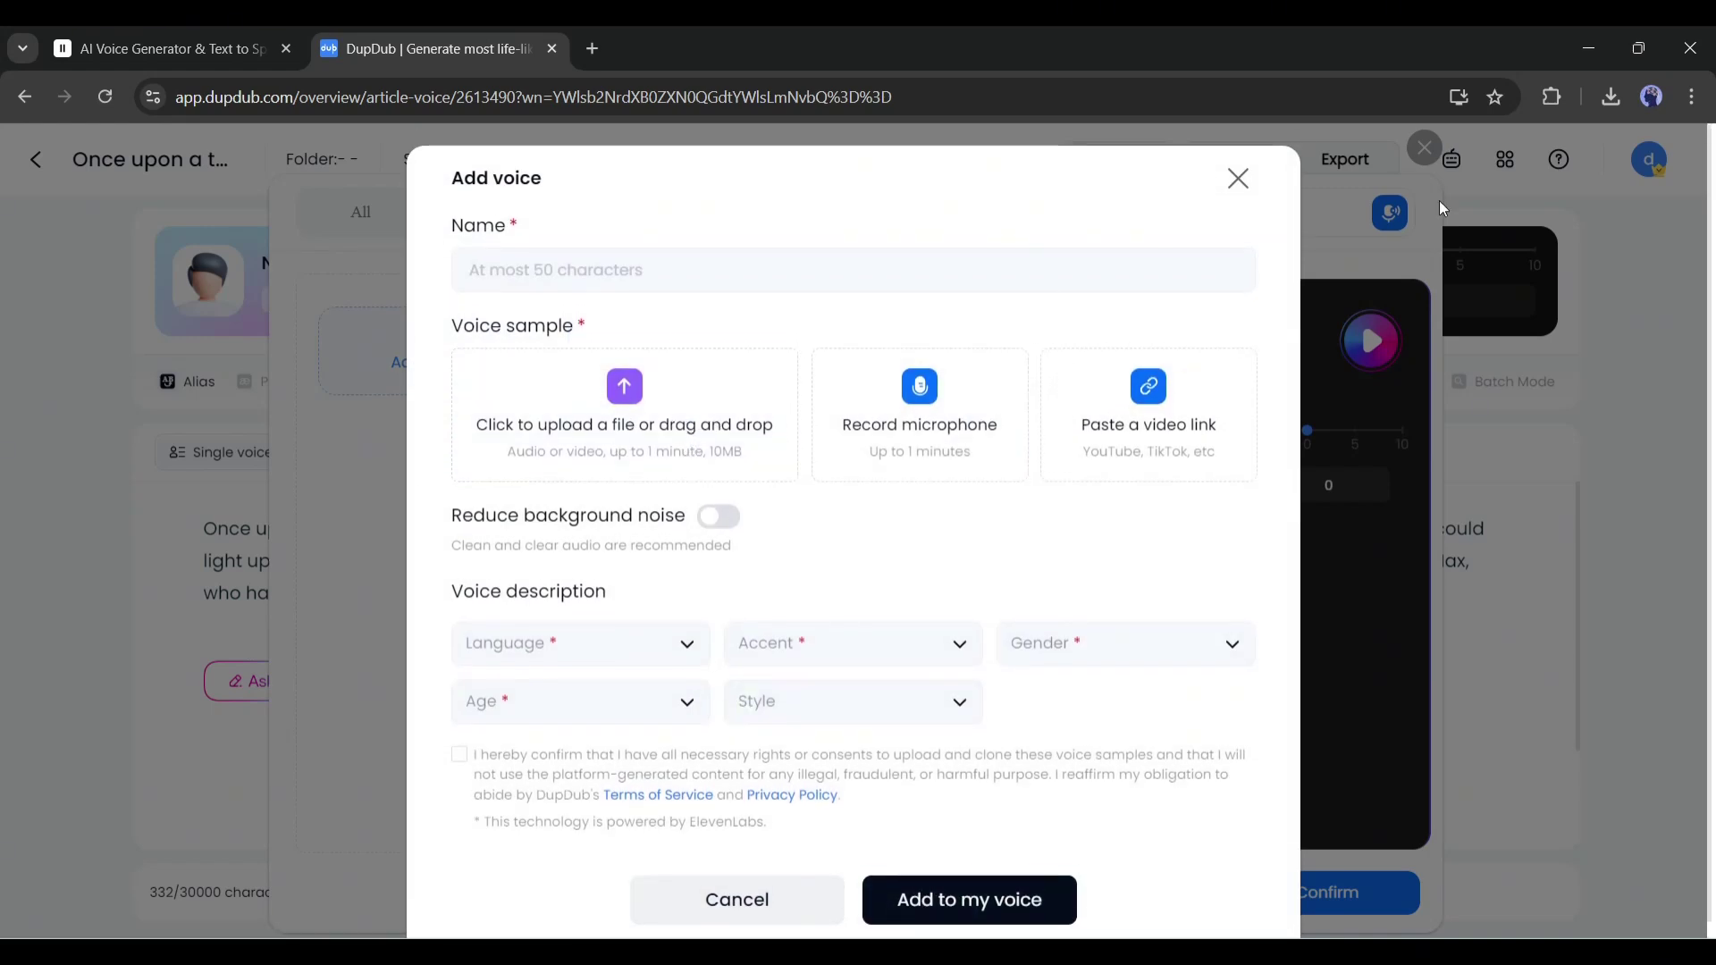
click(1239, 178)
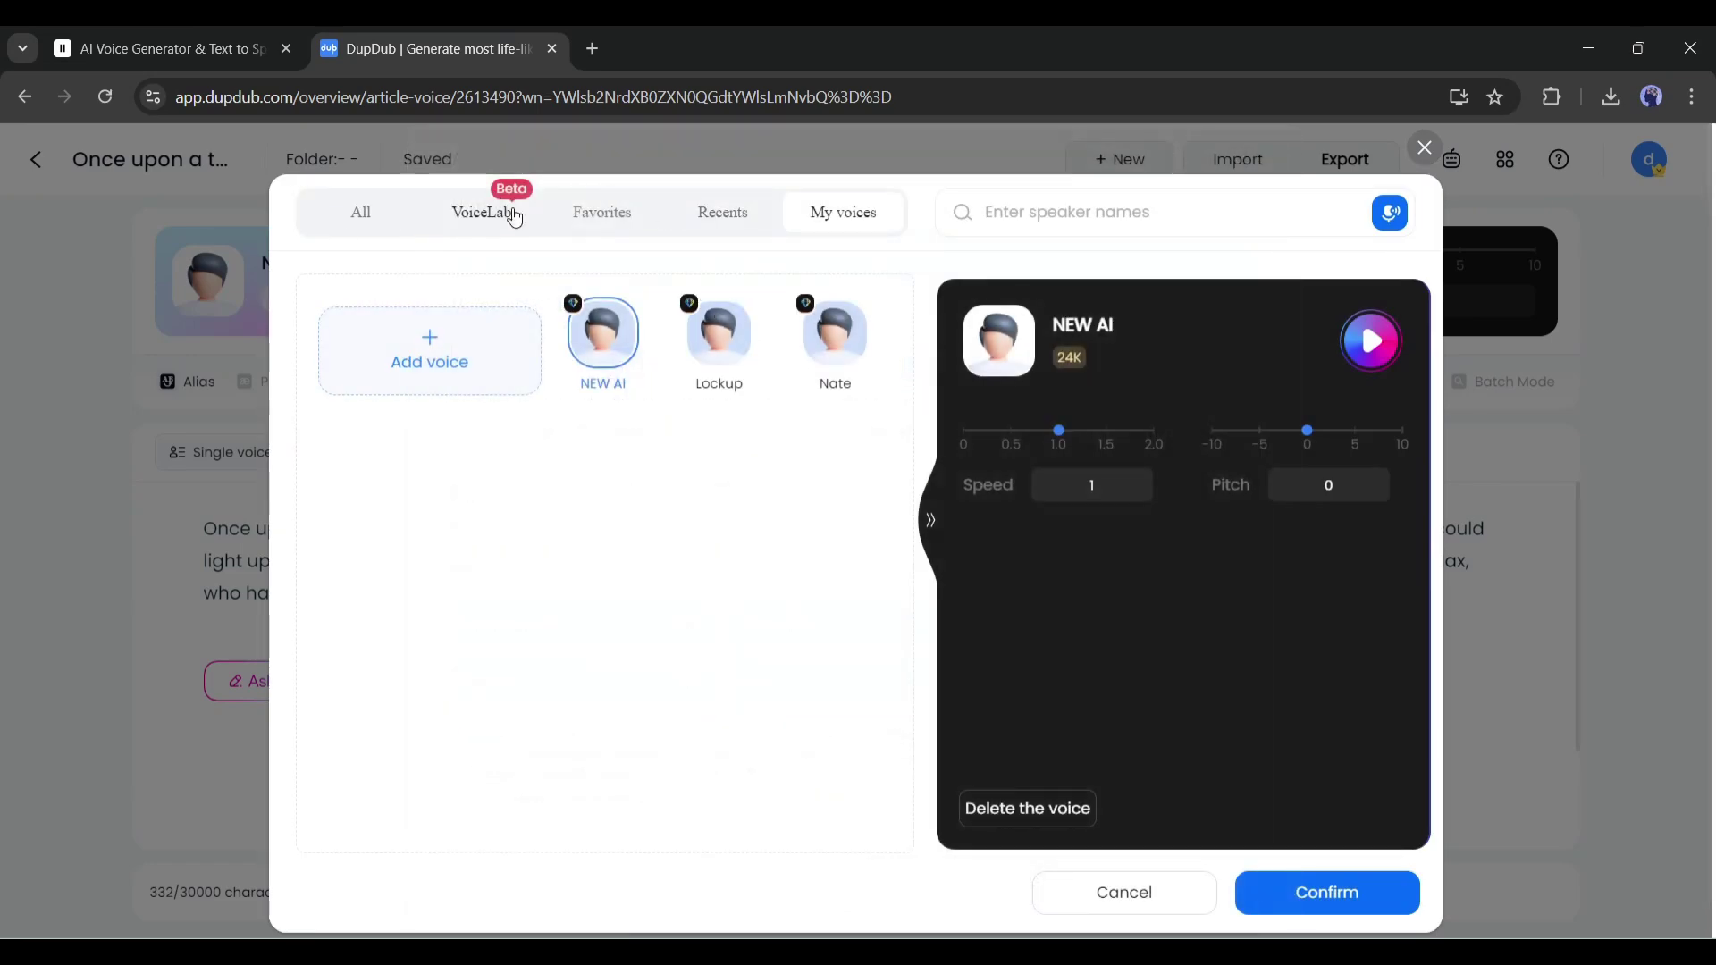
click(371, 230)
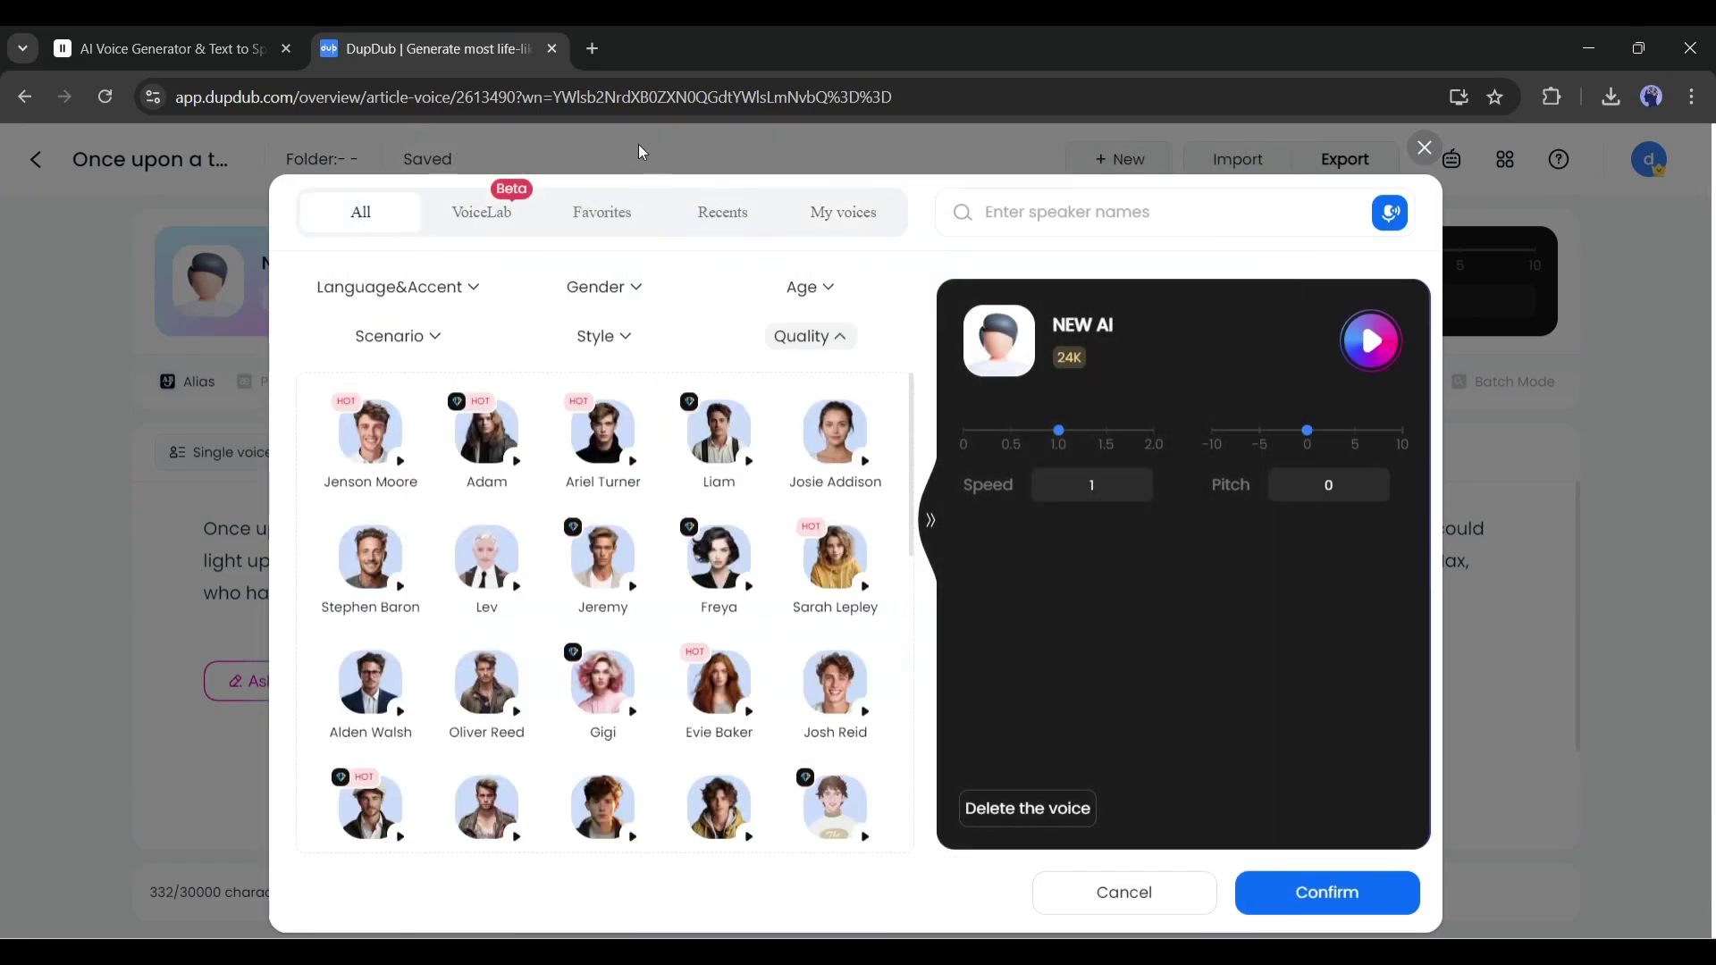
Filter voices to English American accent, Female gender and Ultra quality
click(462, 287)
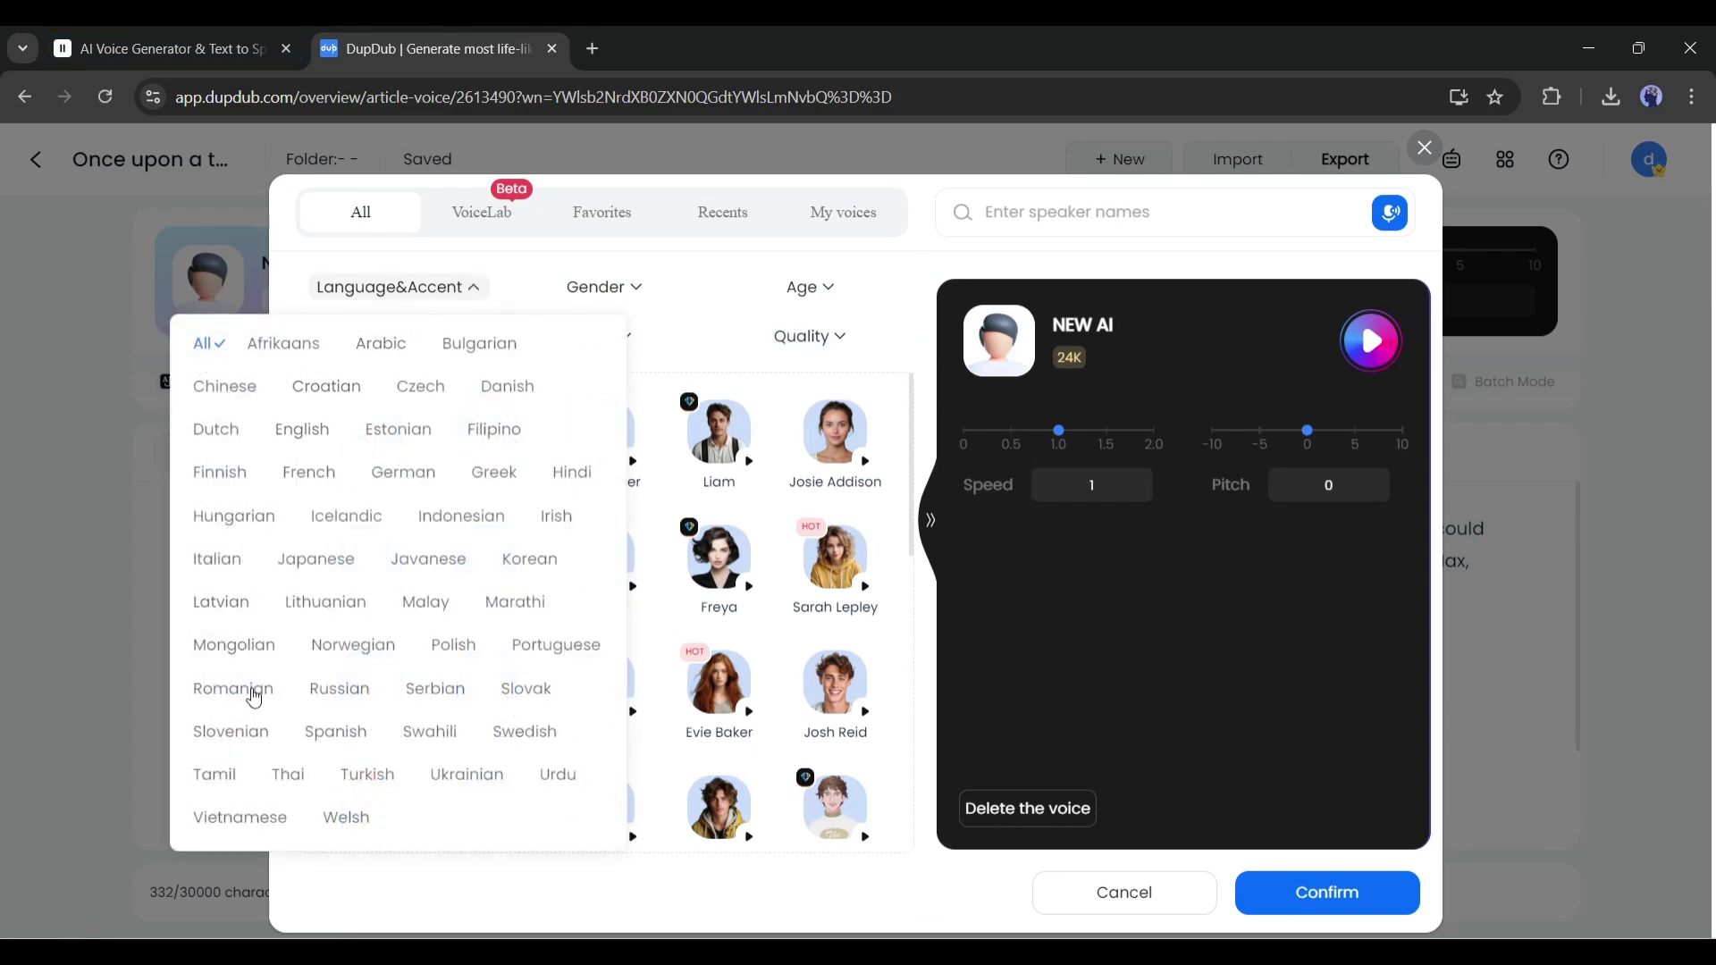
click(304, 430)
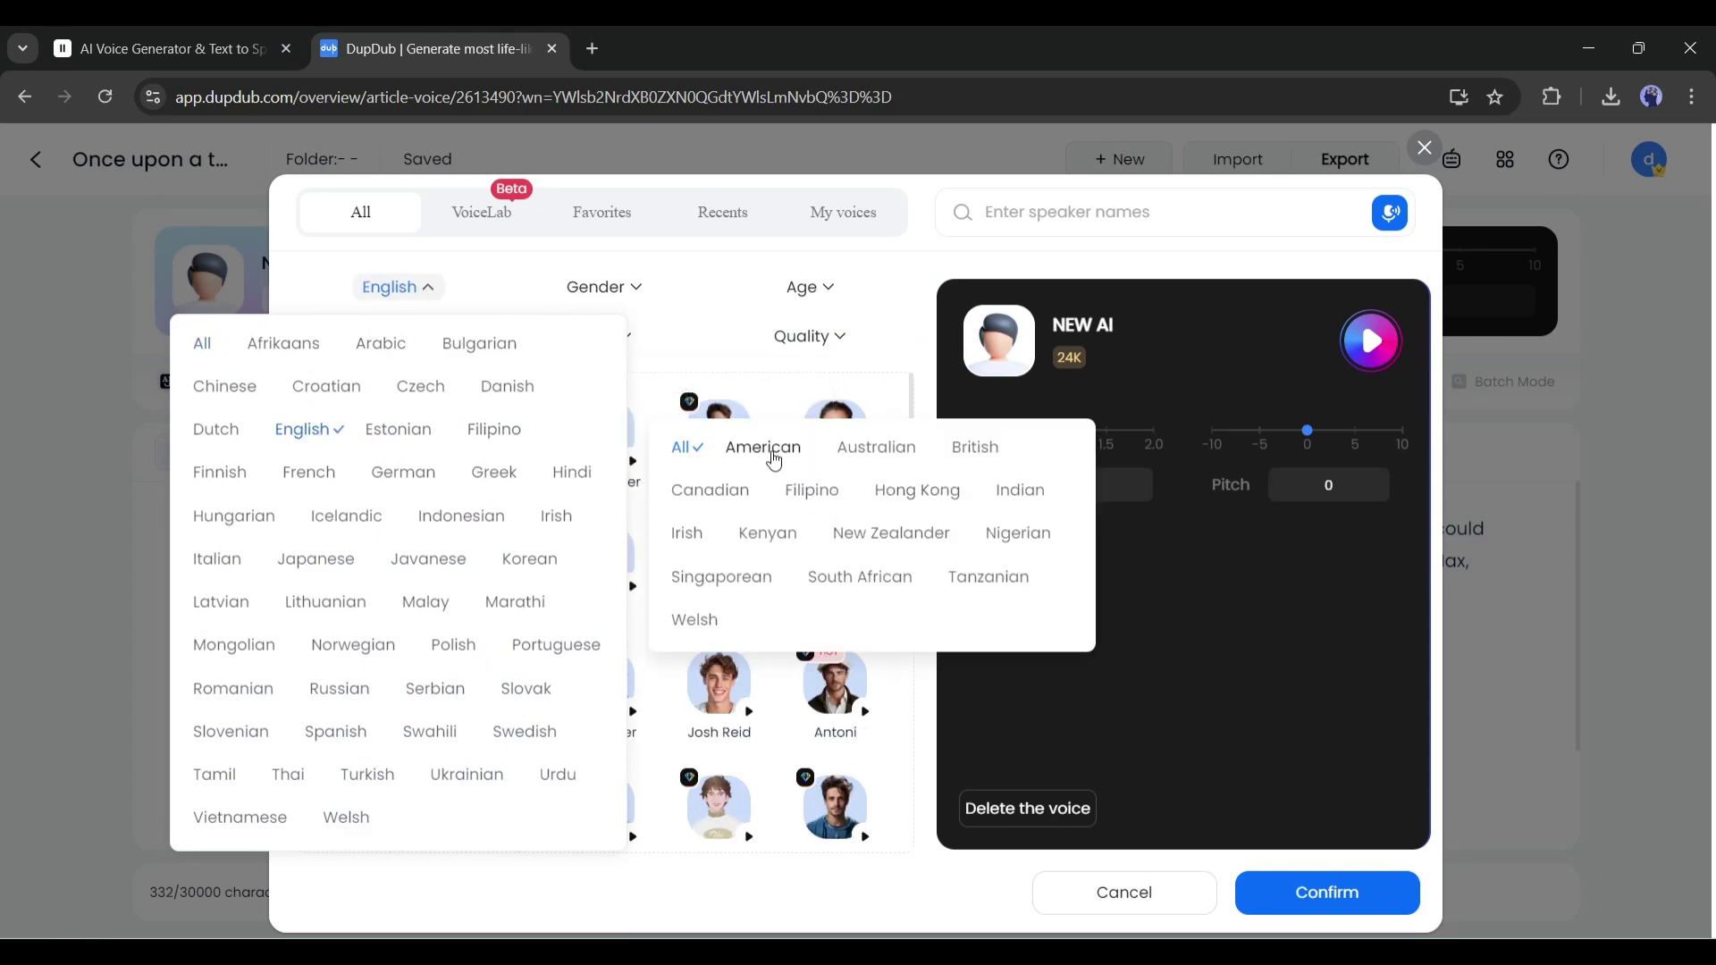
click(774, 460)
click(634, 288)
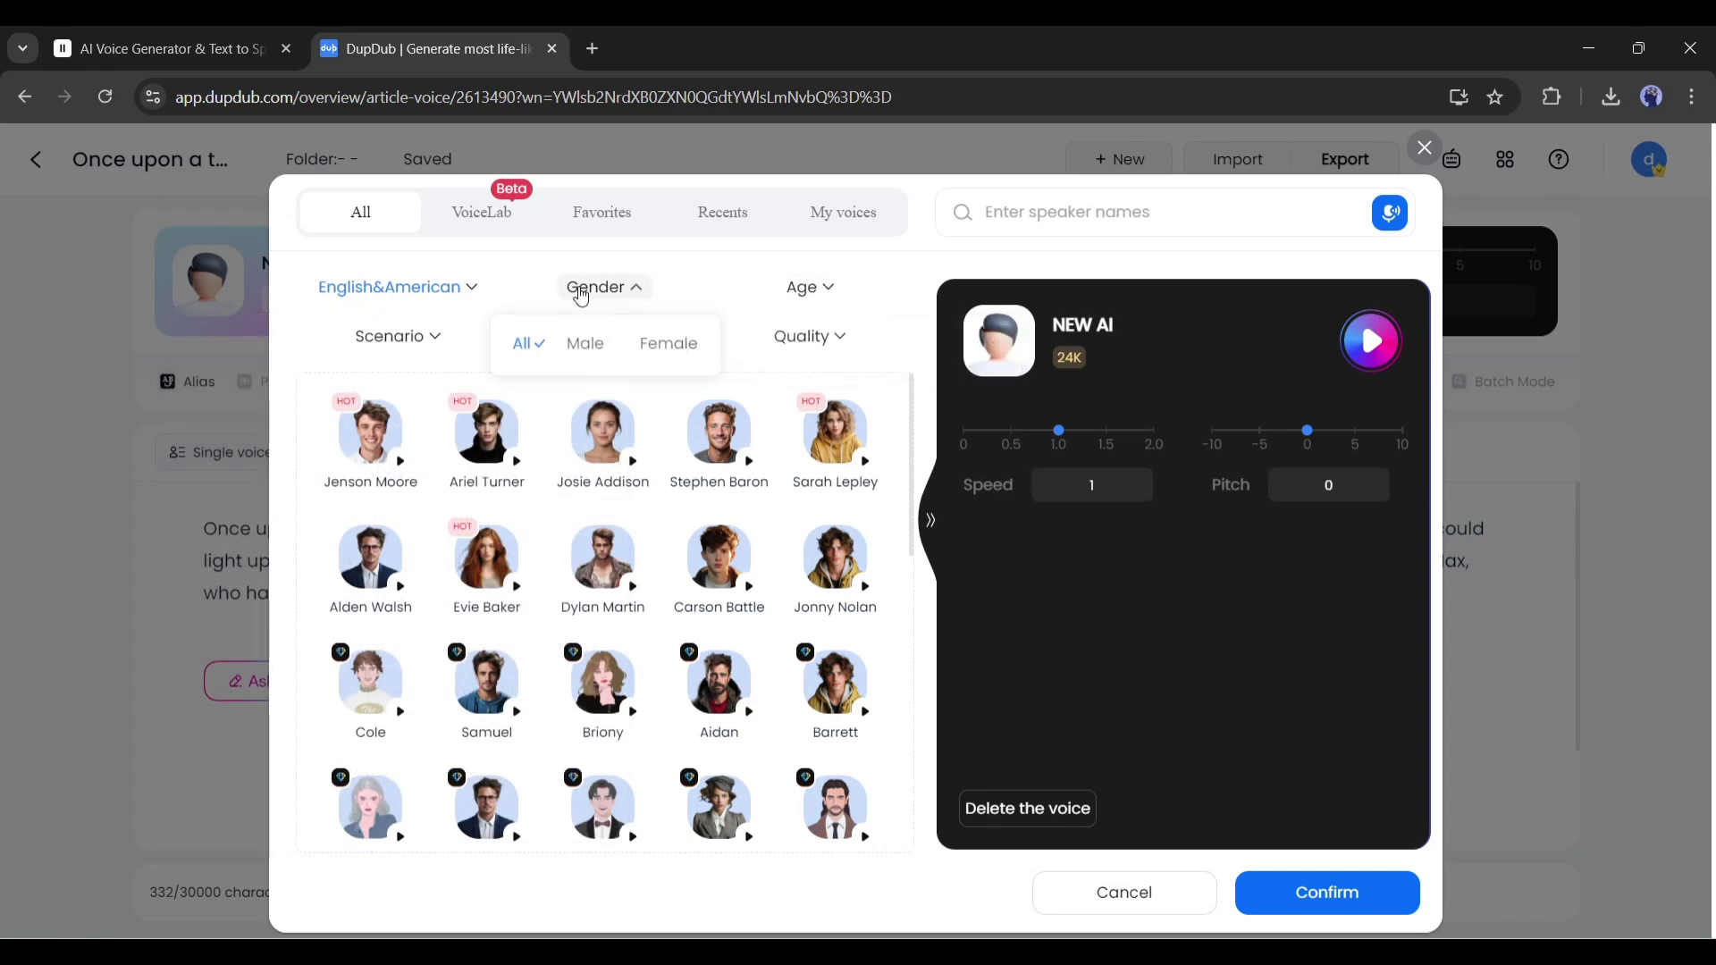
click(672, 345)
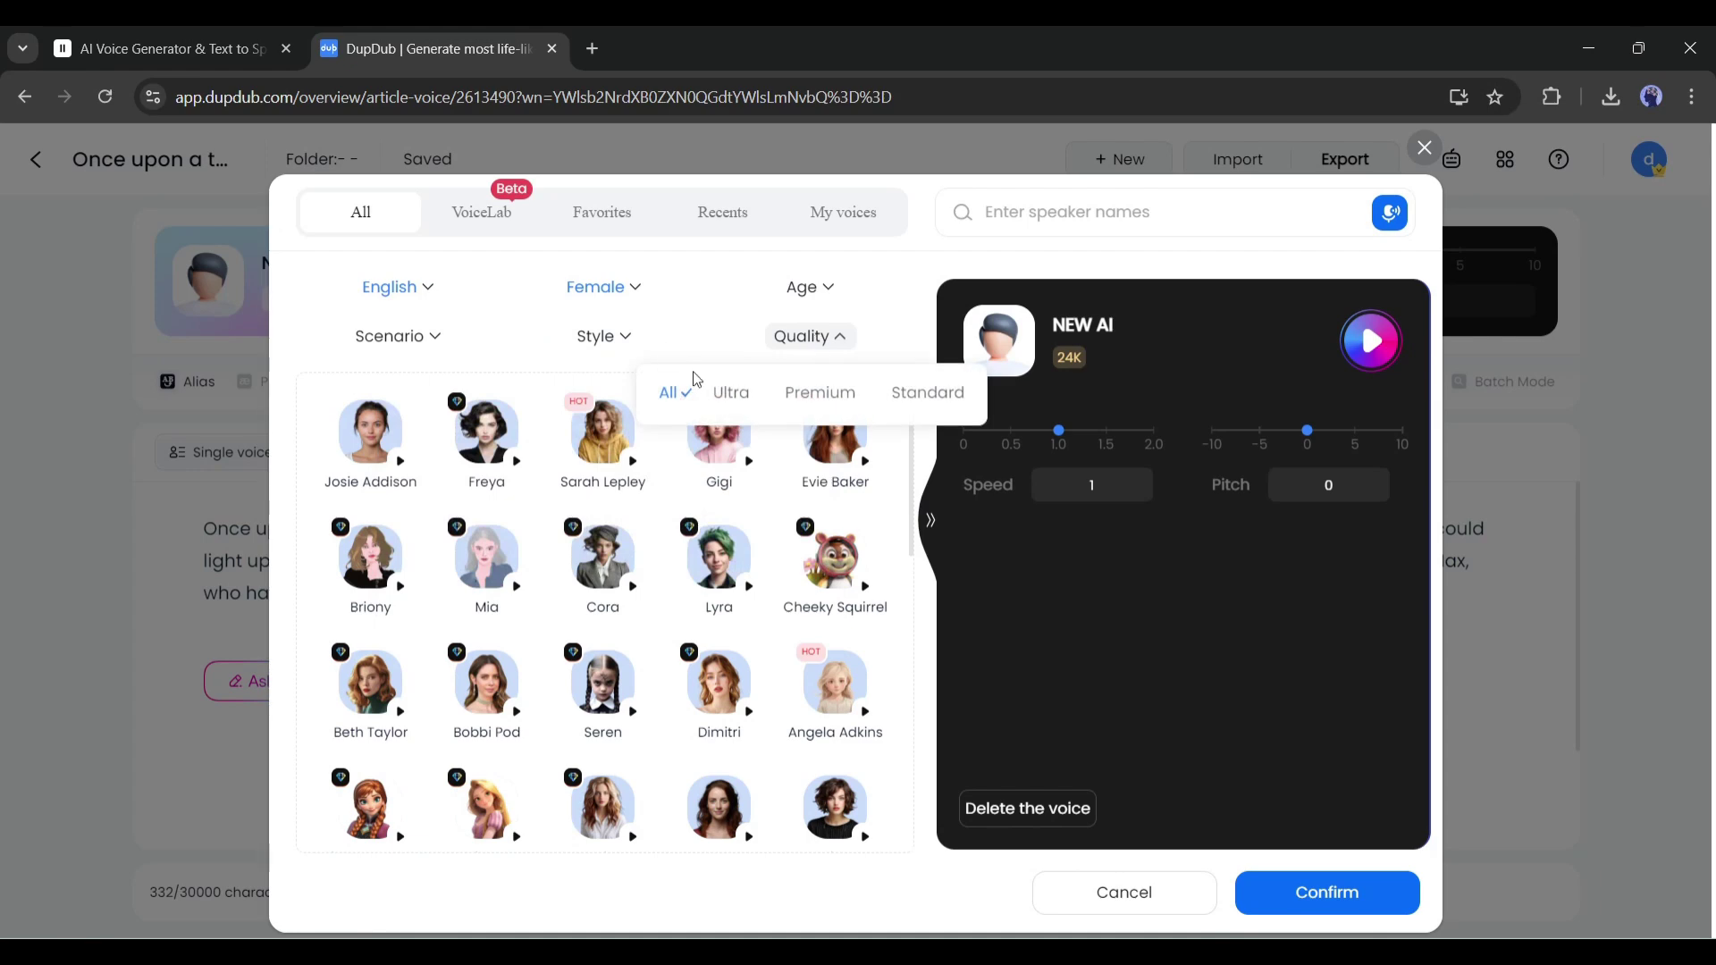
click(730, 394)
Preview Glinda, then choose Matilda and confirm her as the story's voice
scroll(554, 517, down, 3)
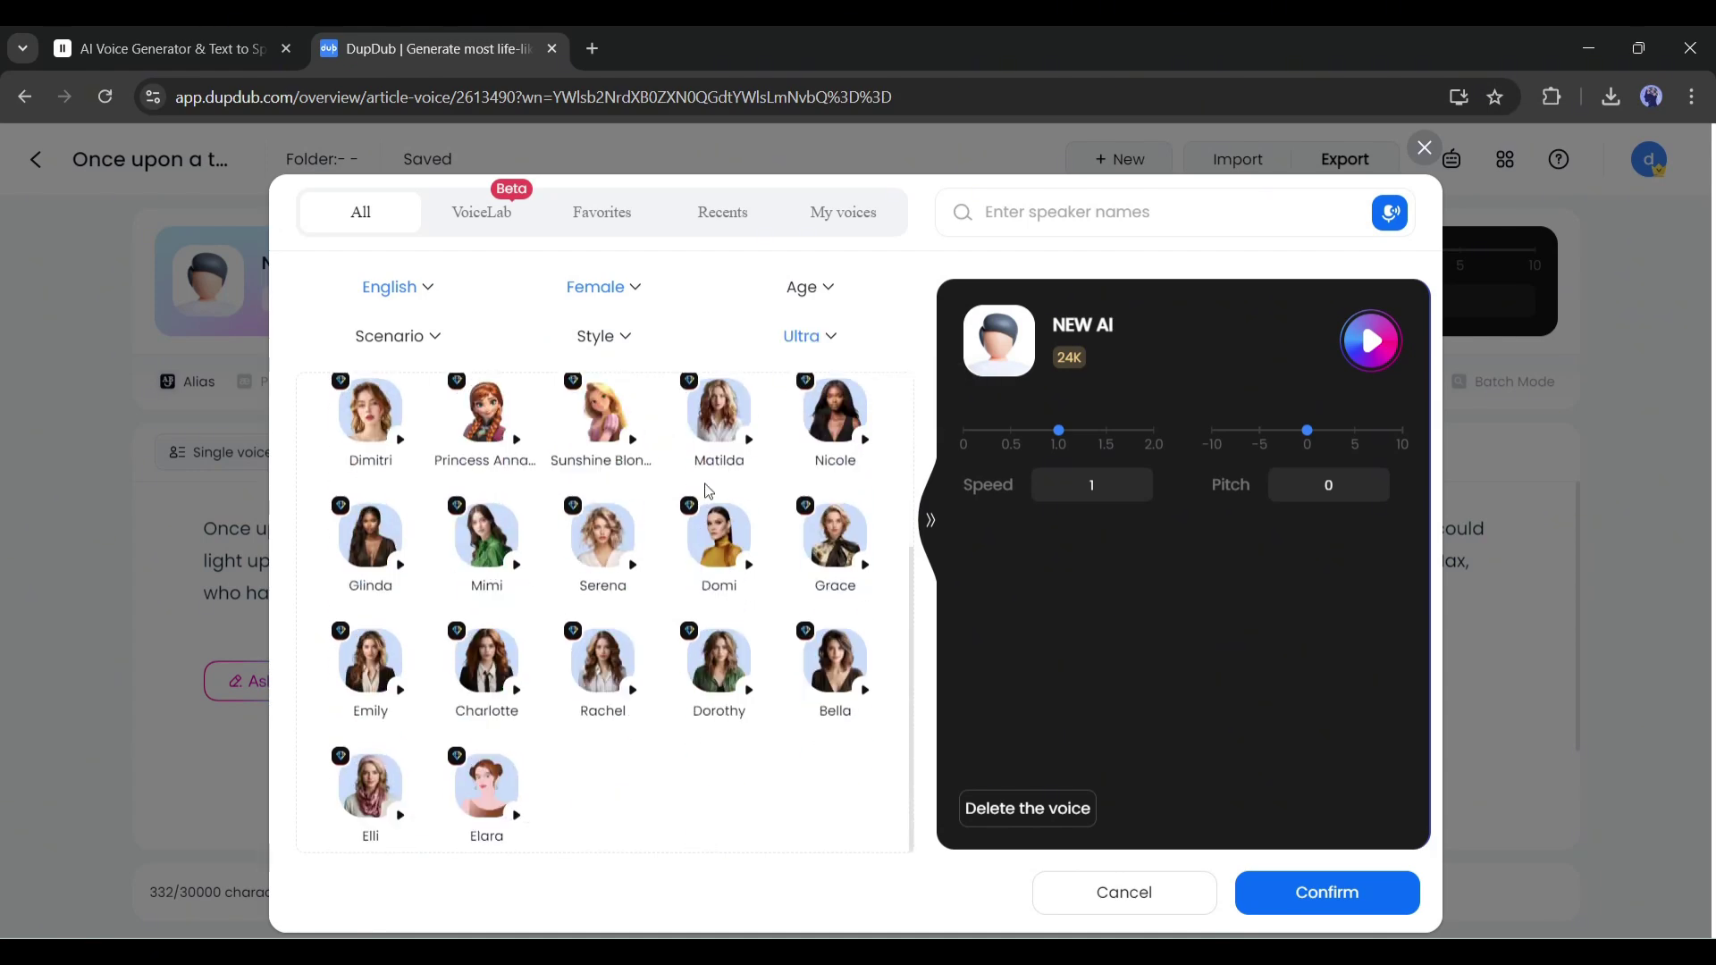
click(370, 536)
click(759, 700)
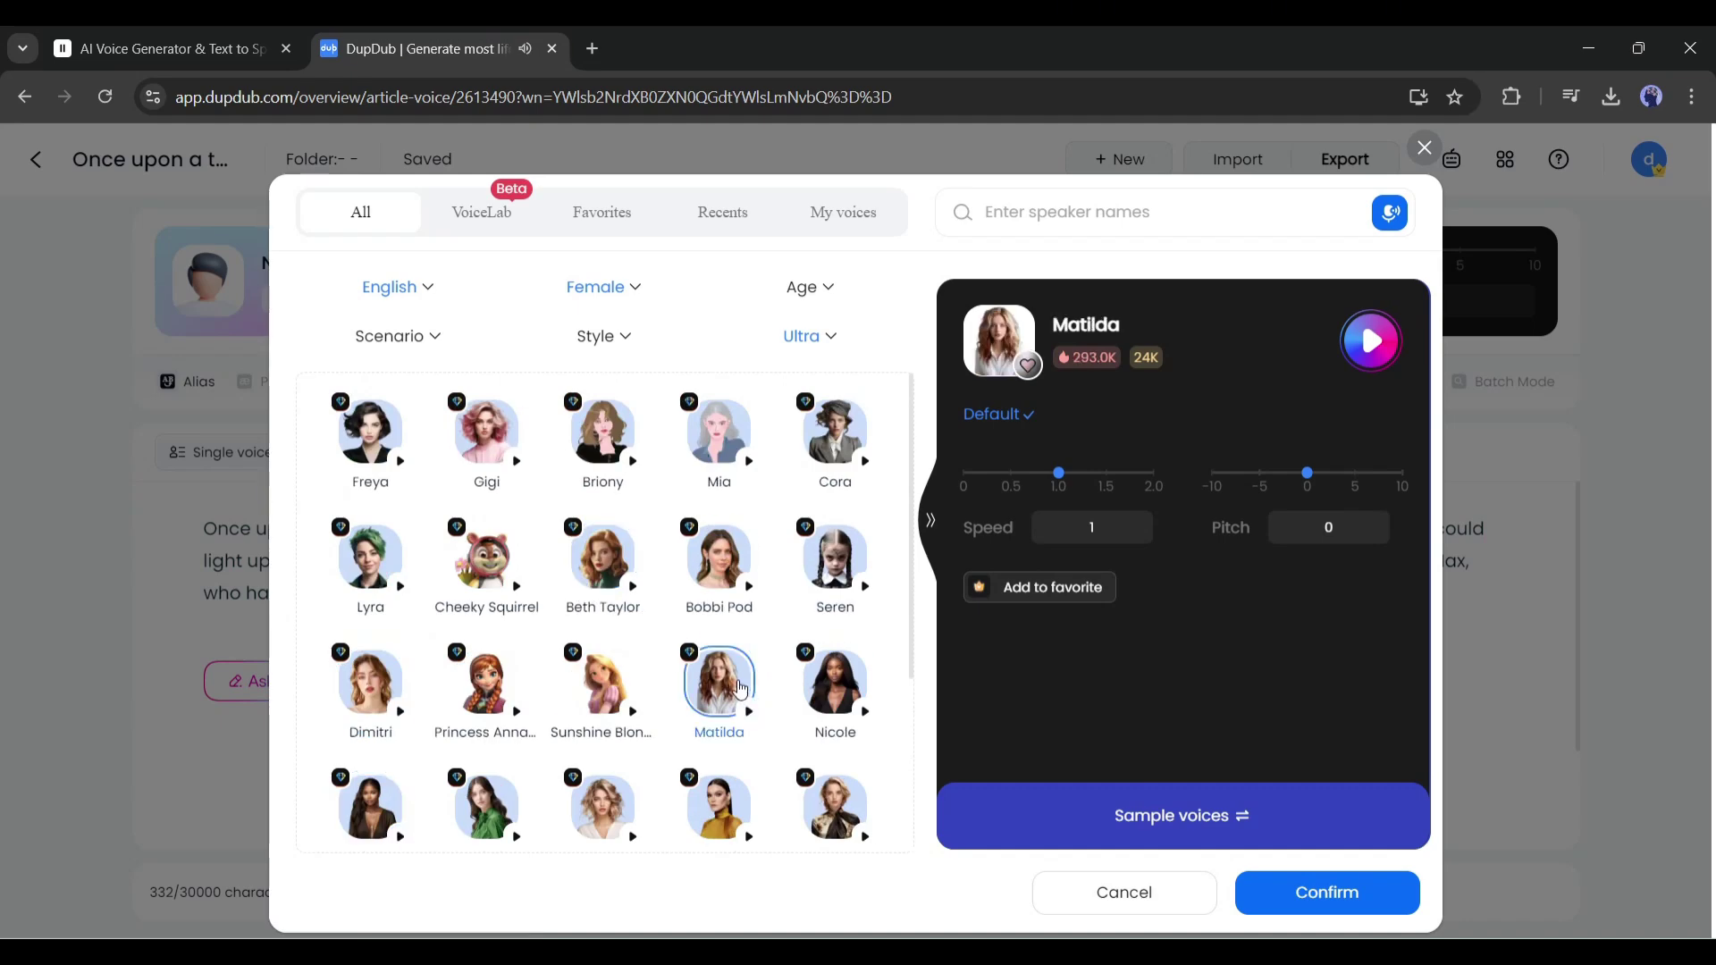
click(1305, 891)
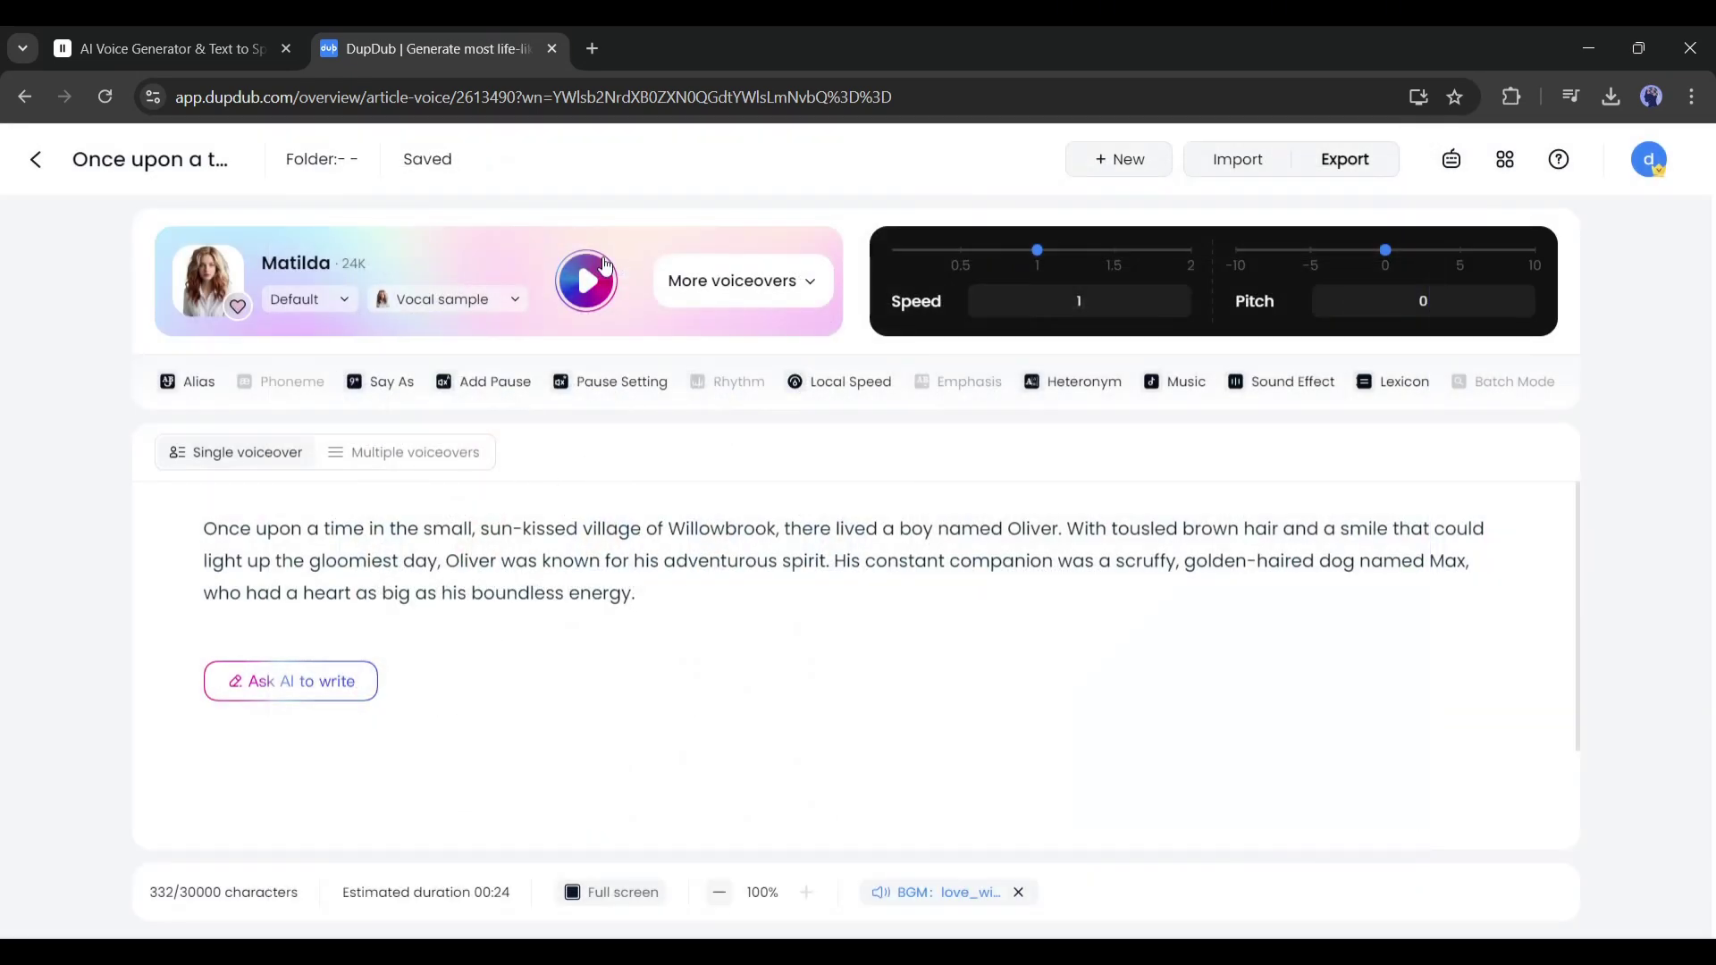
Preview the story in Matilda's voice, then remove the Say As pronunciation rule from 'Once'
click(606, 264)
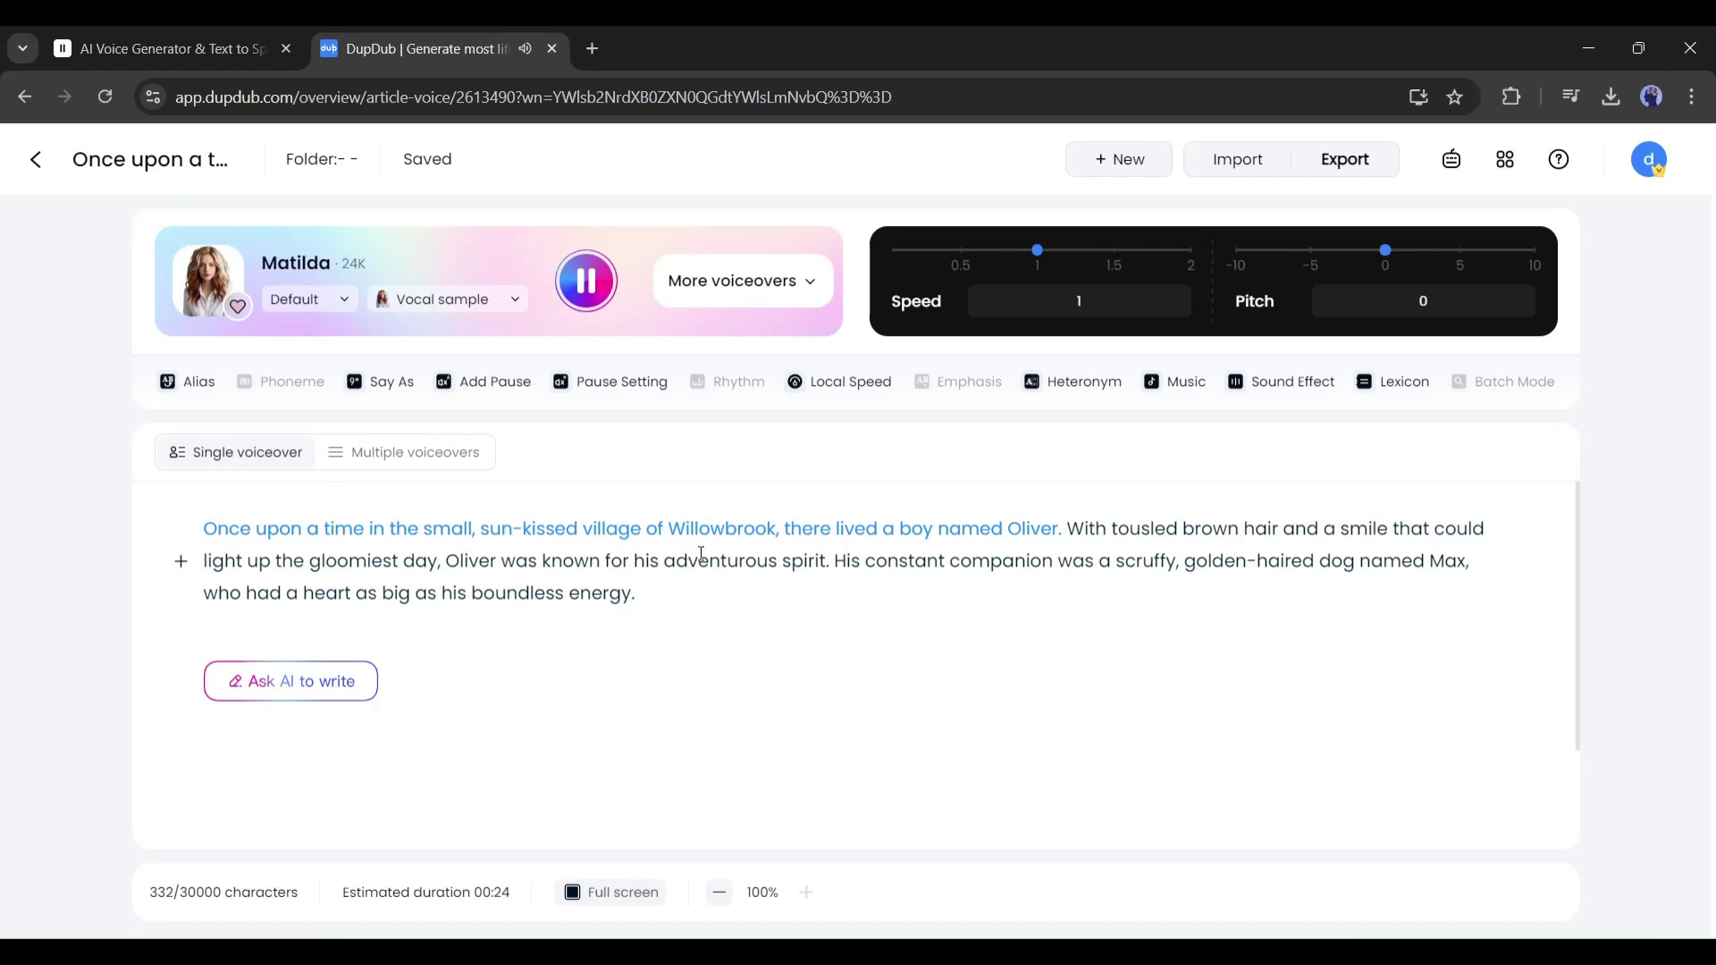
click(587, 280)
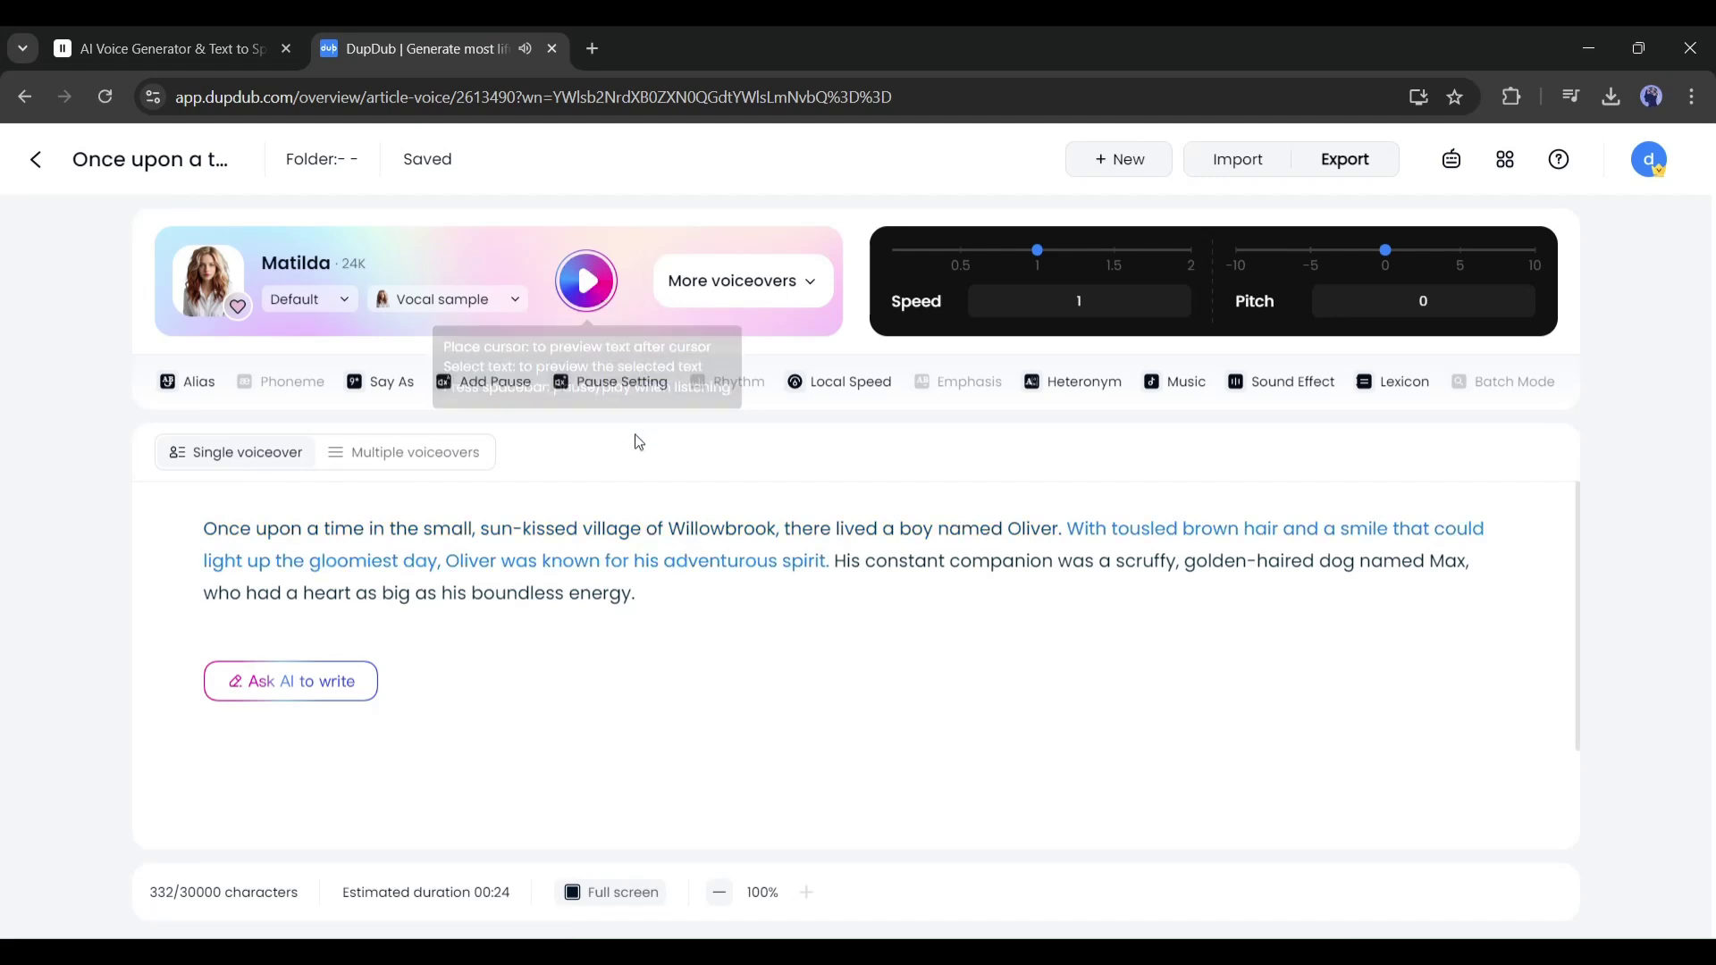
drag(206, 525, 252, 527)
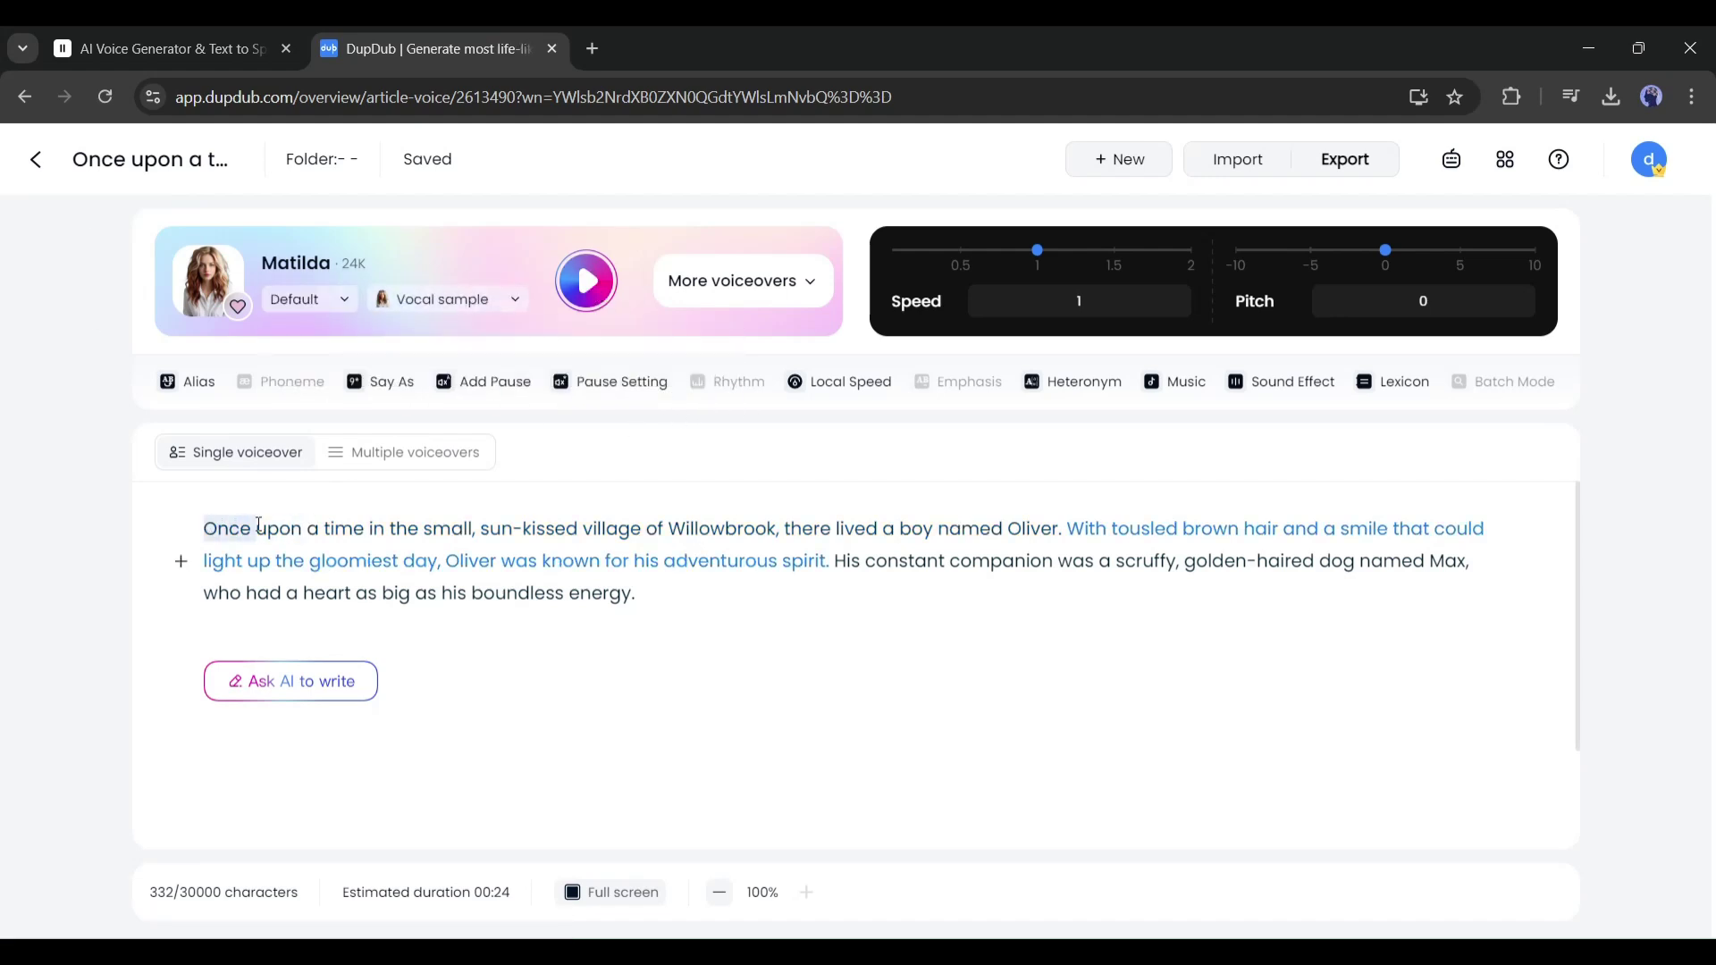
click(186, 382)
click(374, 749)
click(375, 394)
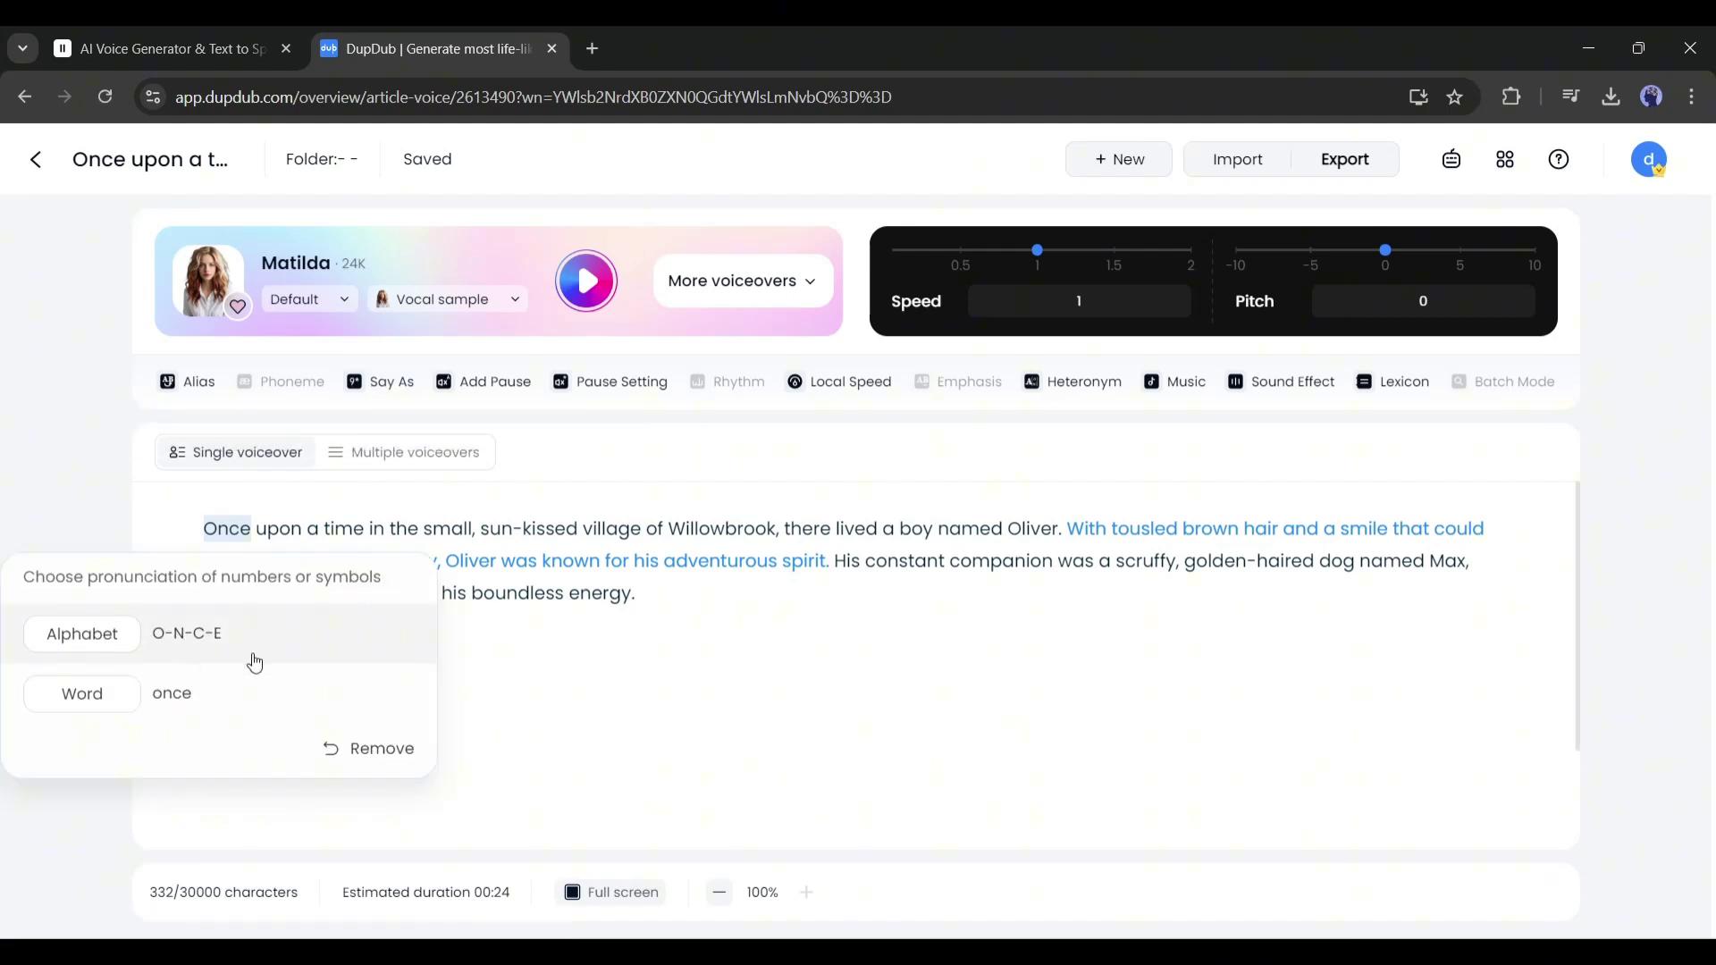
click(384, 759)
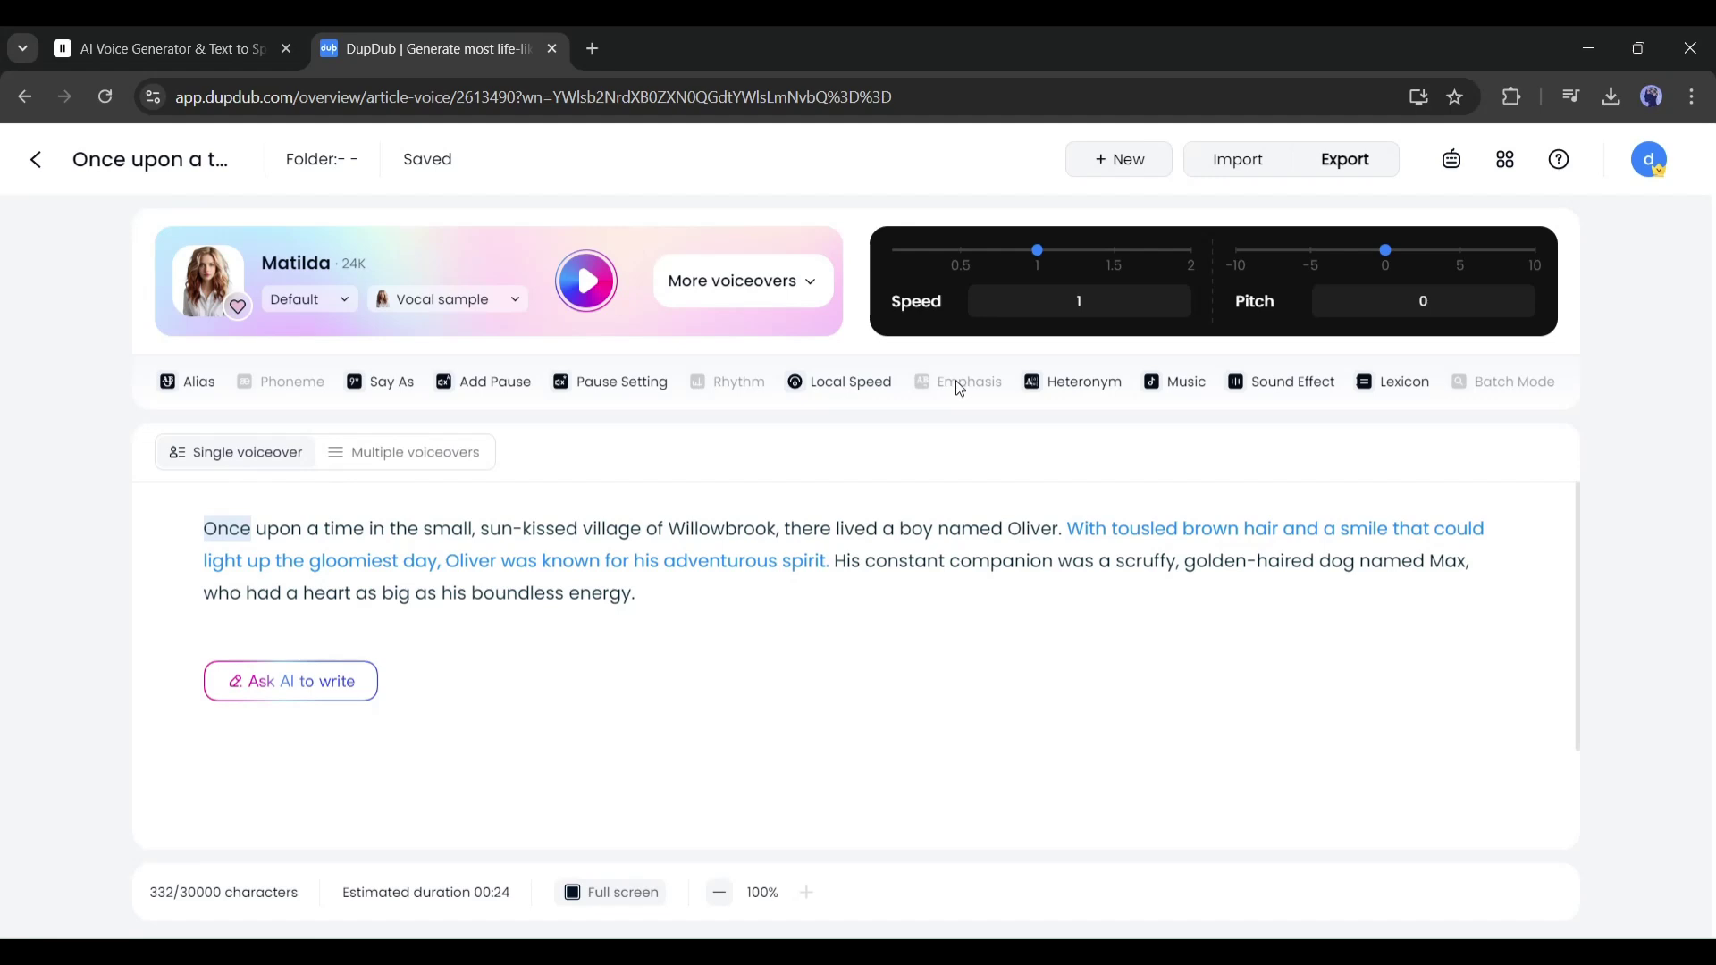
Add love_wins background music, export the story as a WAV file and play it back
click(1165, 383)
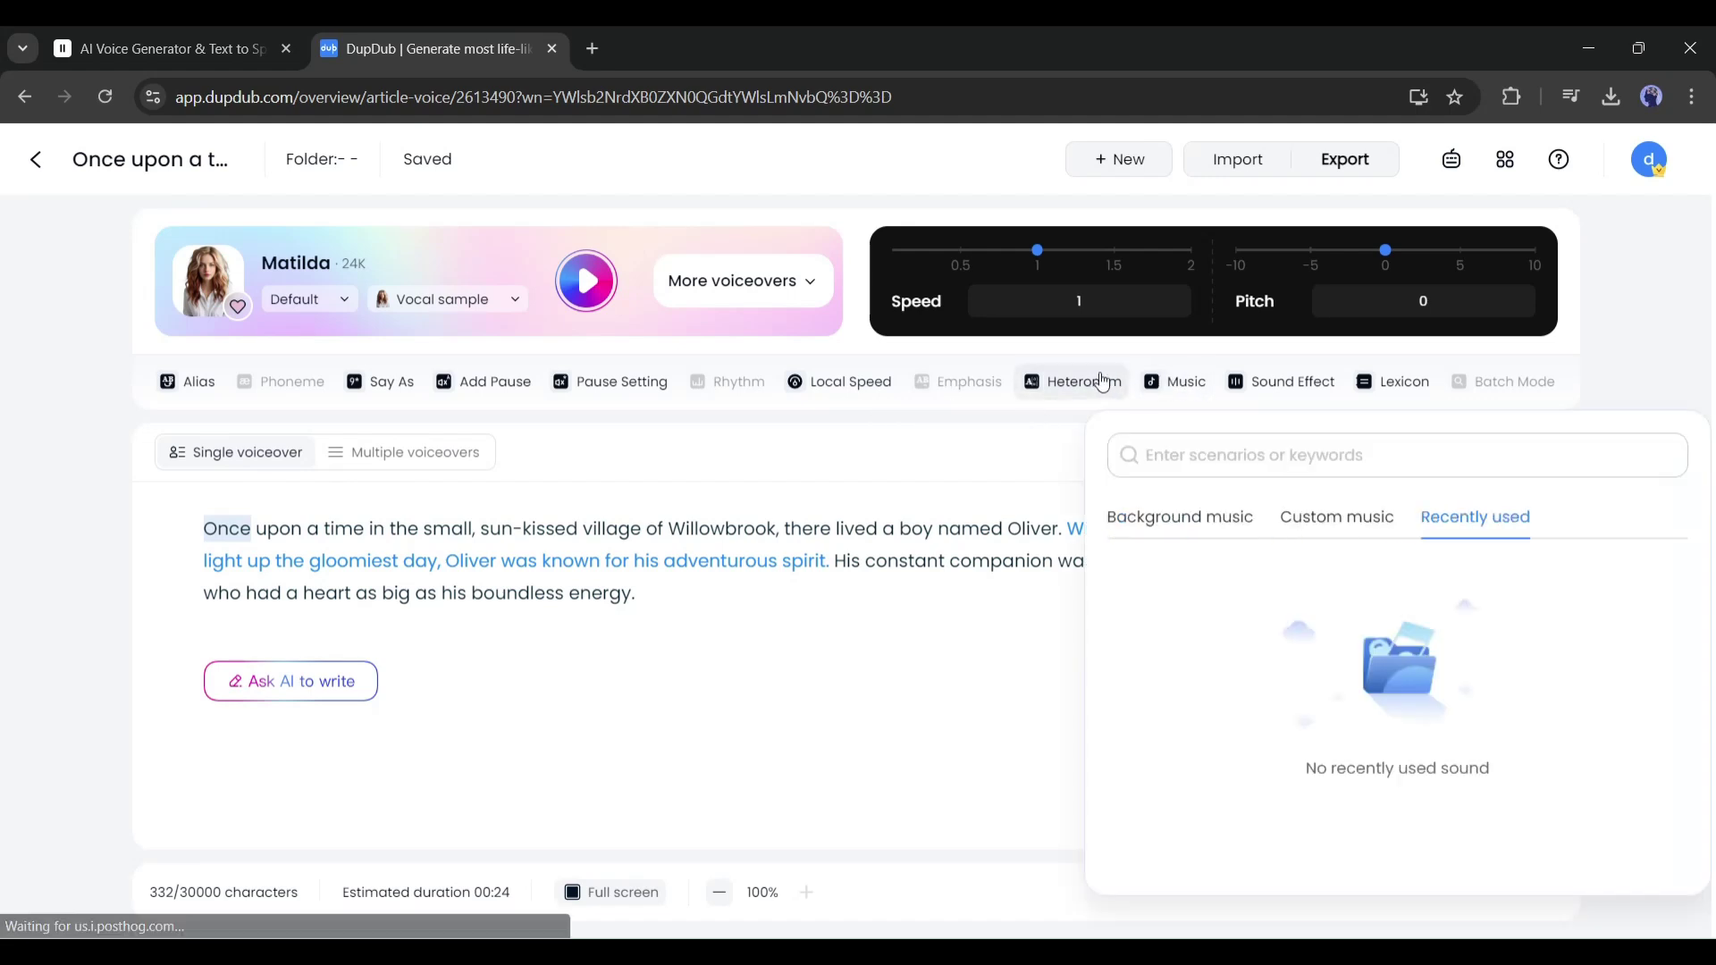
click(1329, 638)
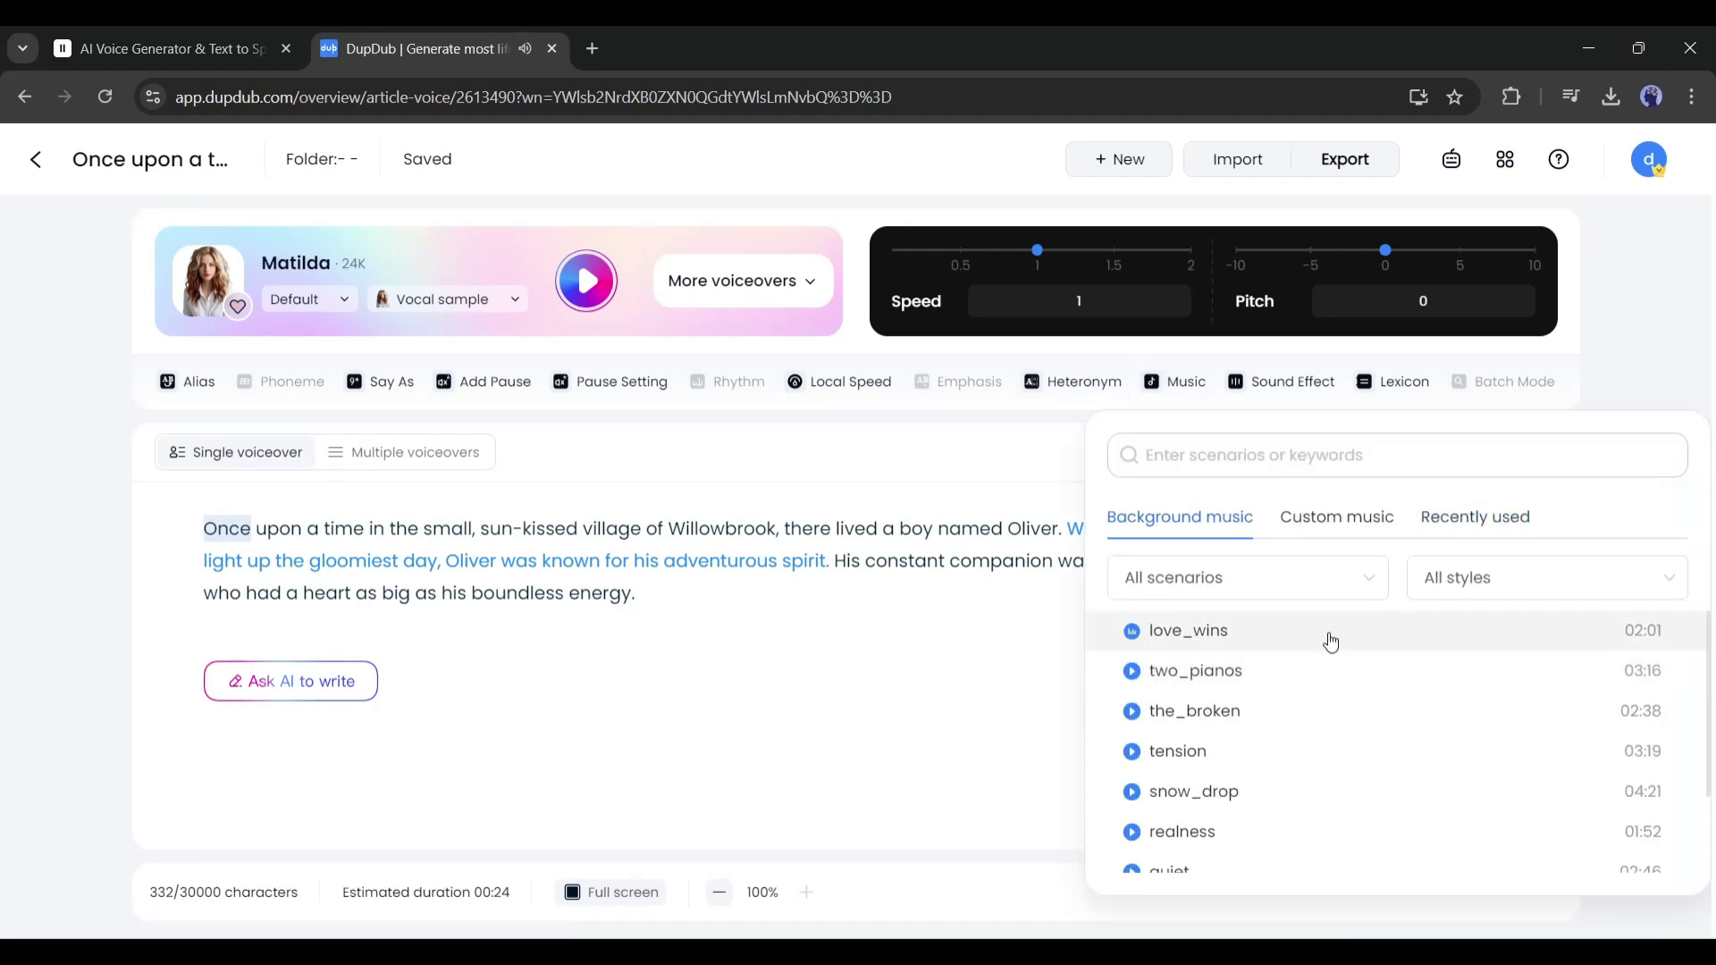
click(1346, 159)
click(1322, 421)
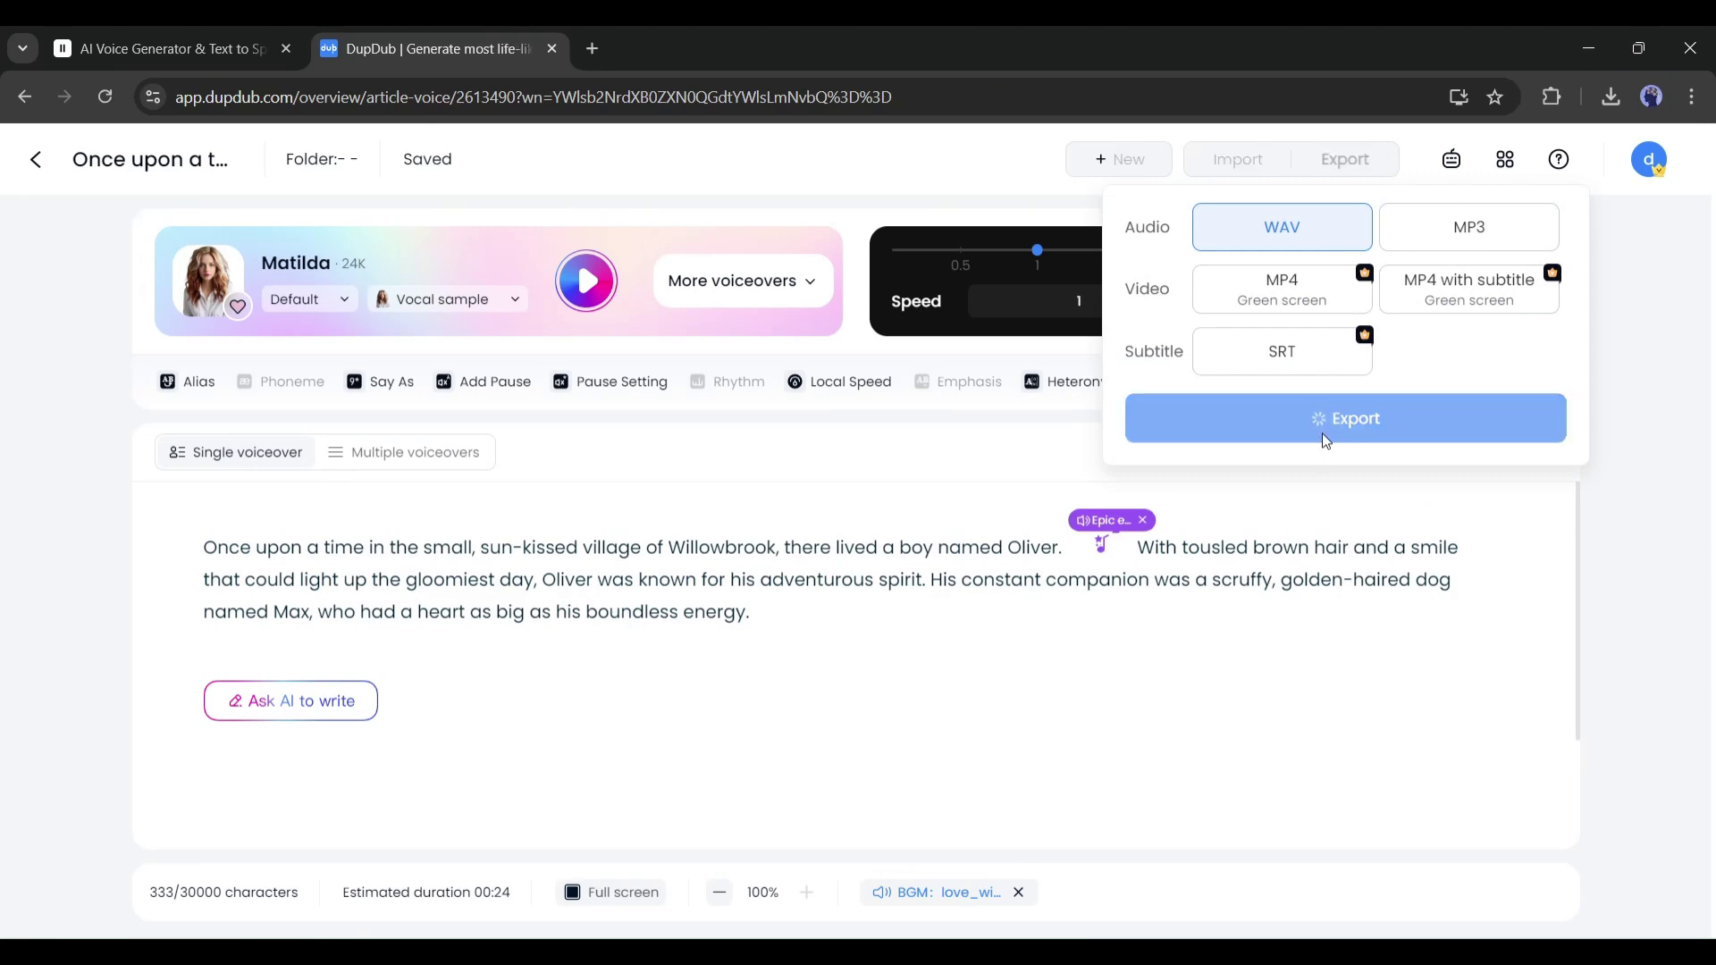
click(865, 582)
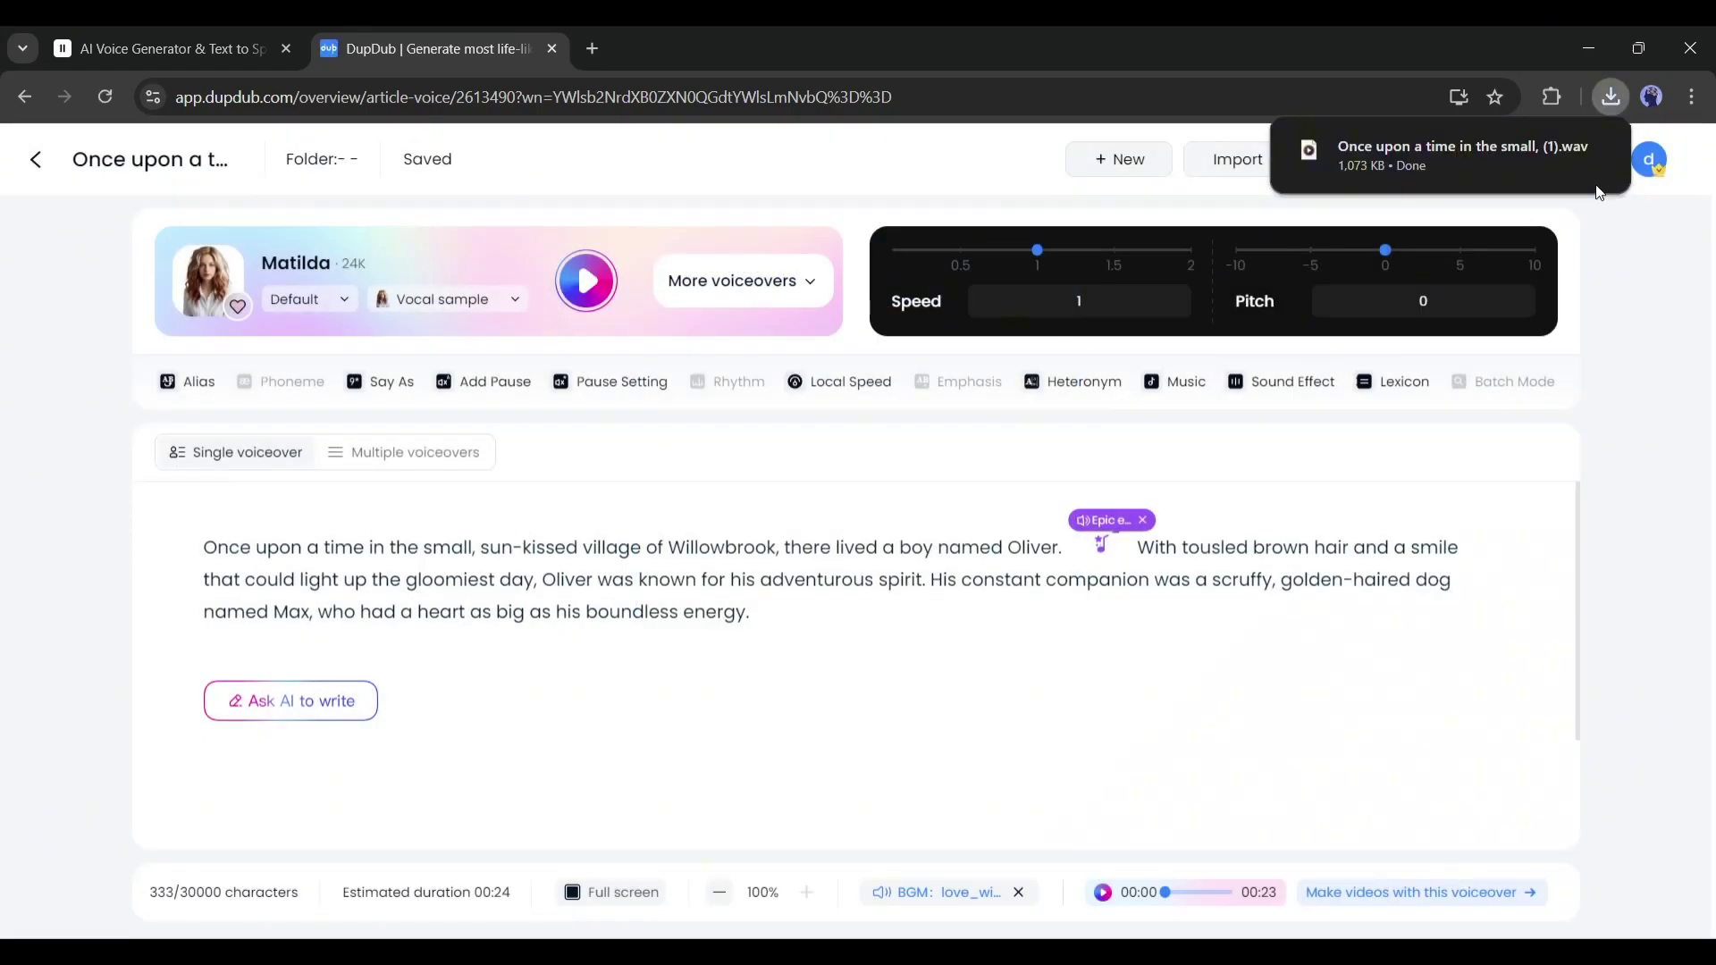
click(1395, 147)
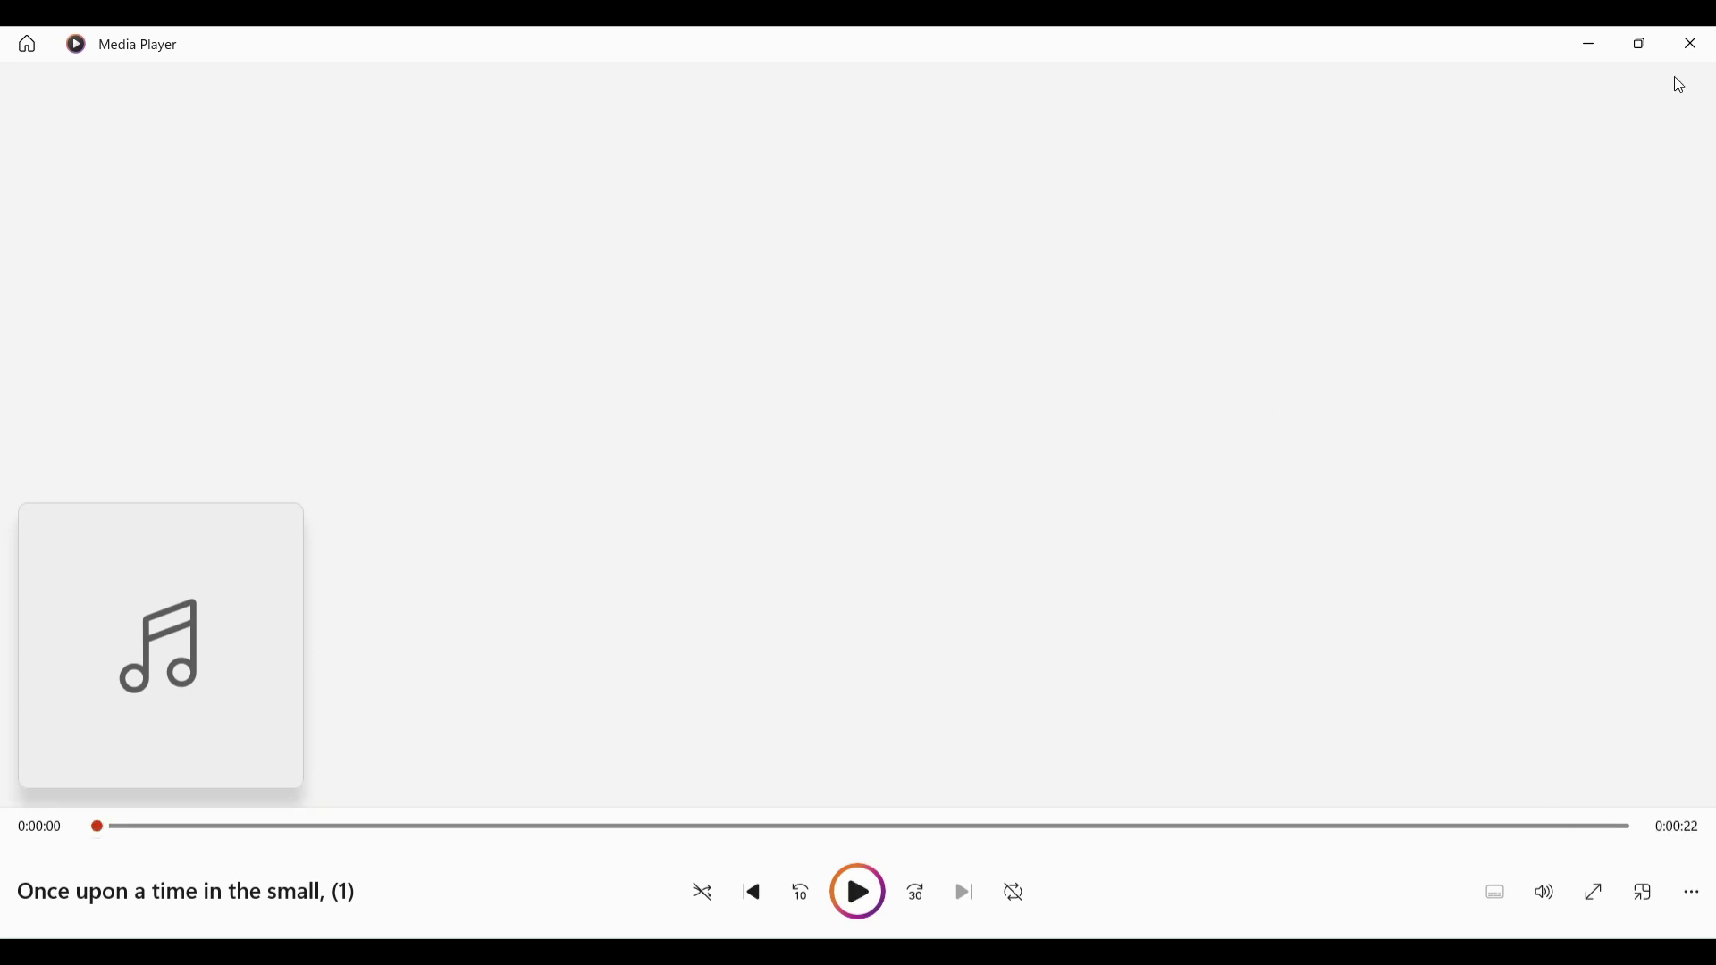
click(1690, 44)
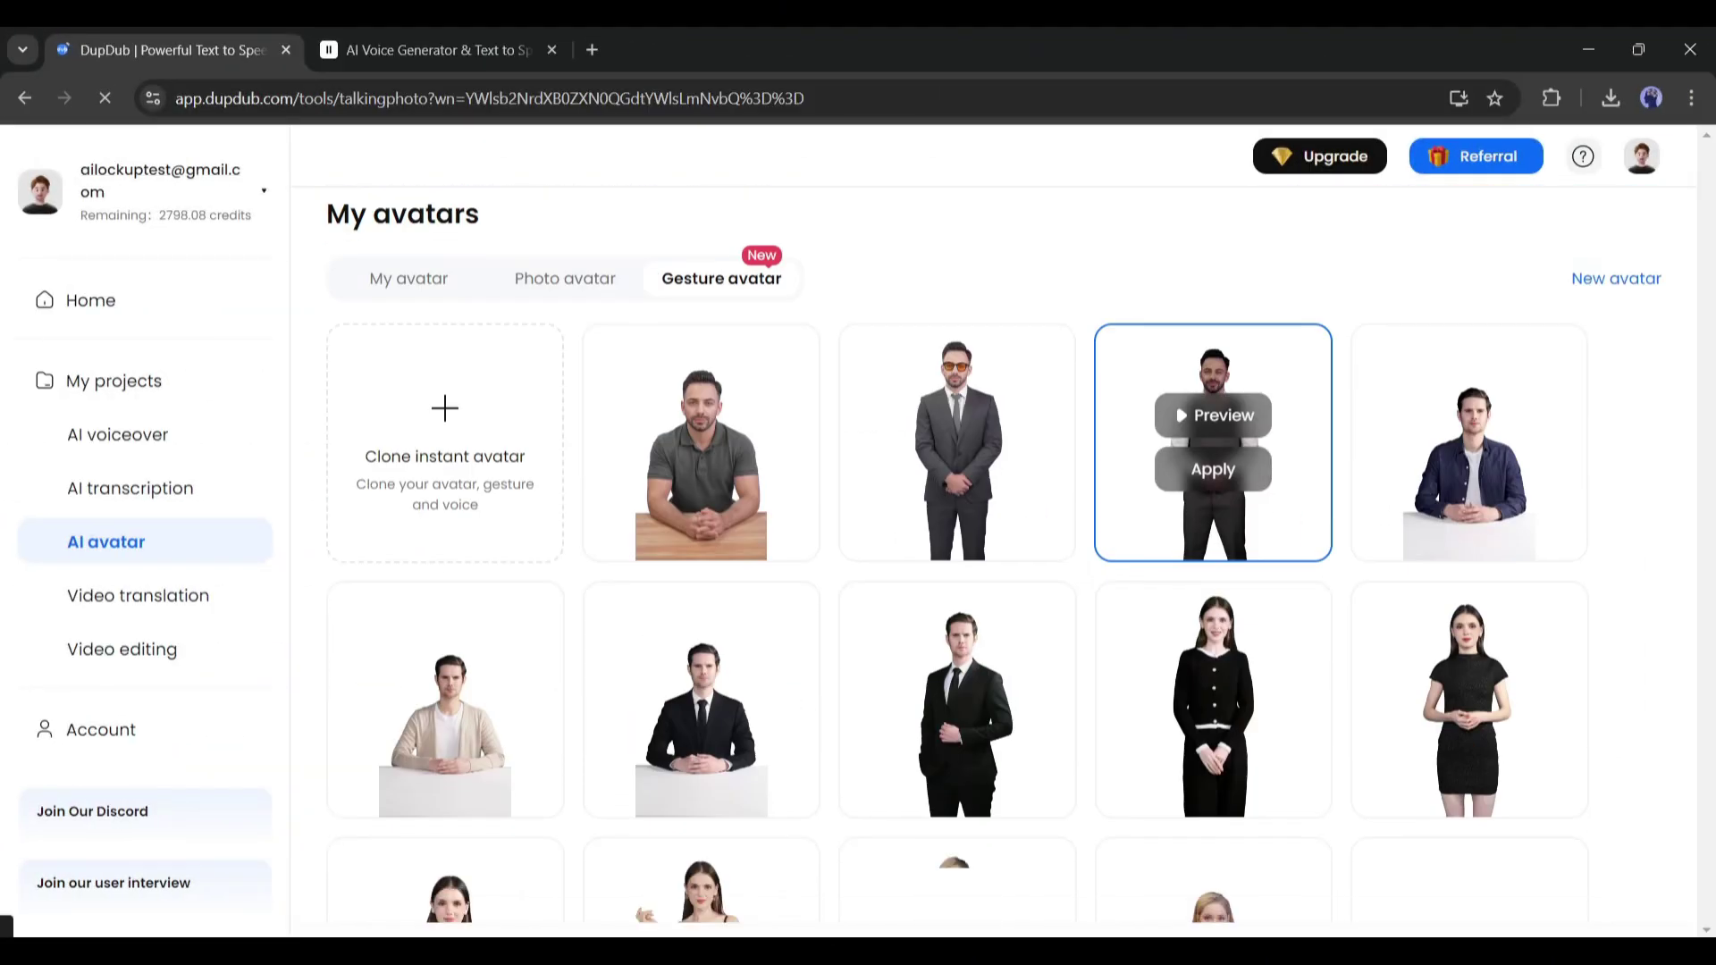
Scroll through the gesture avatar gallery, then switch to the photo avatars
scroll(1162, 572, down, 6)
scroll(957, 536, down, 2)
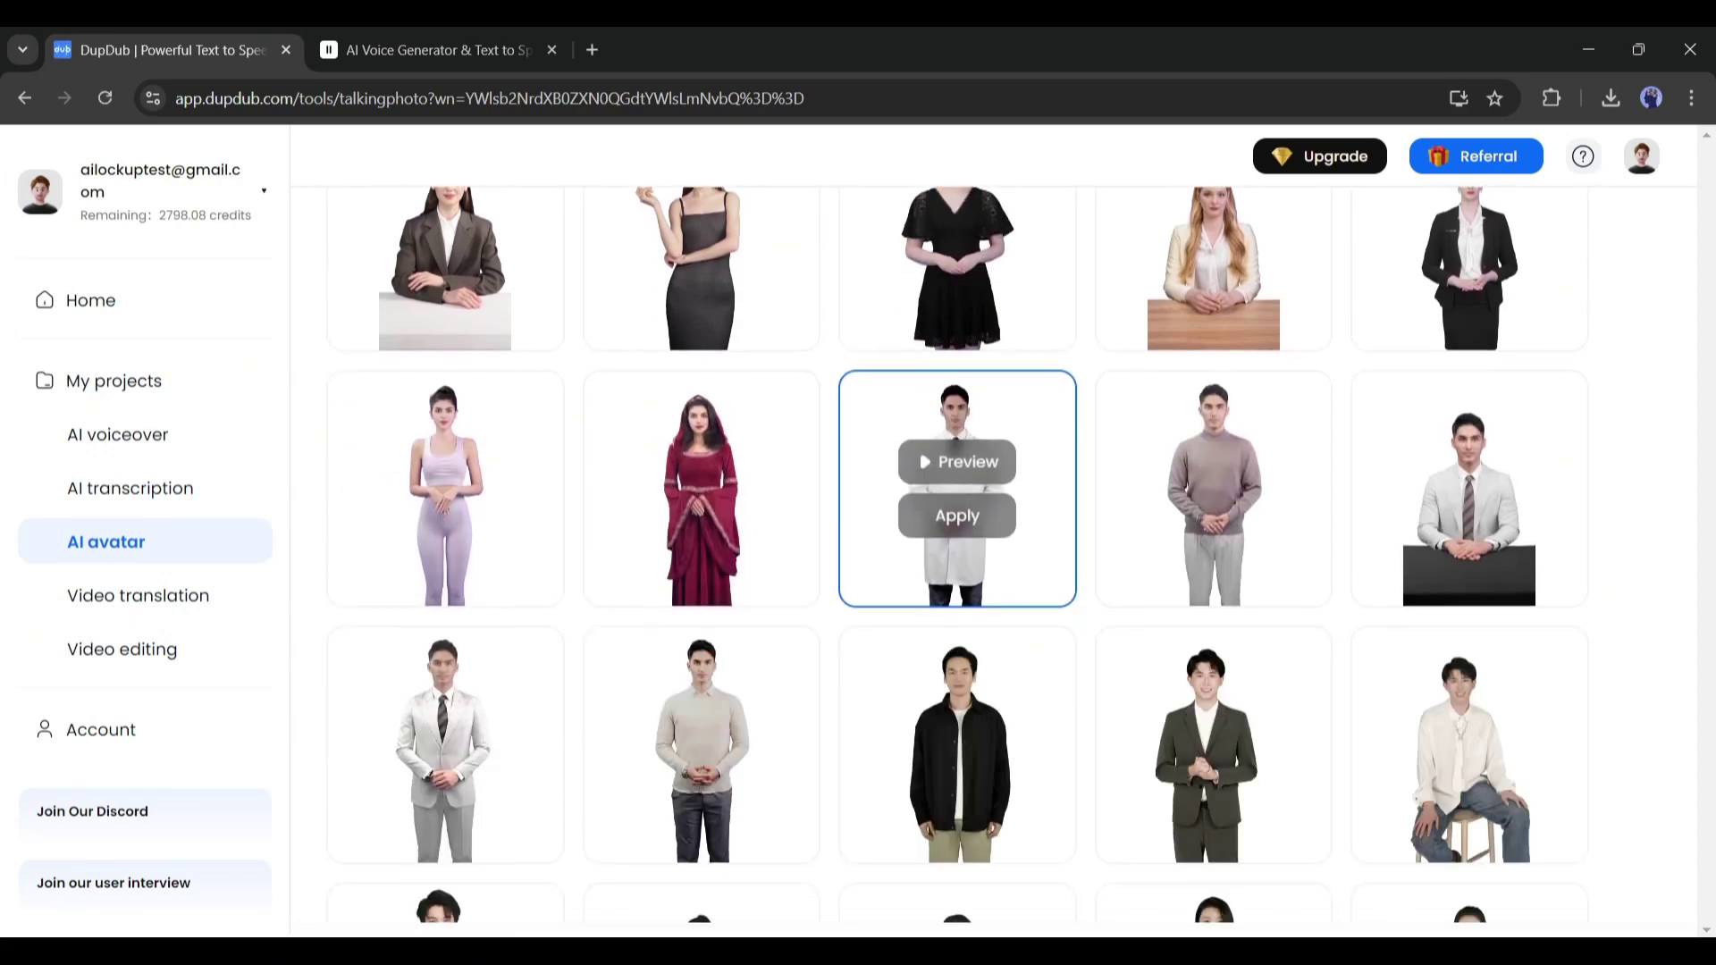
scroll(957, 501, down, 3)
scroll(957, 501, up, 7)
scroll(953, 679, up, 7)
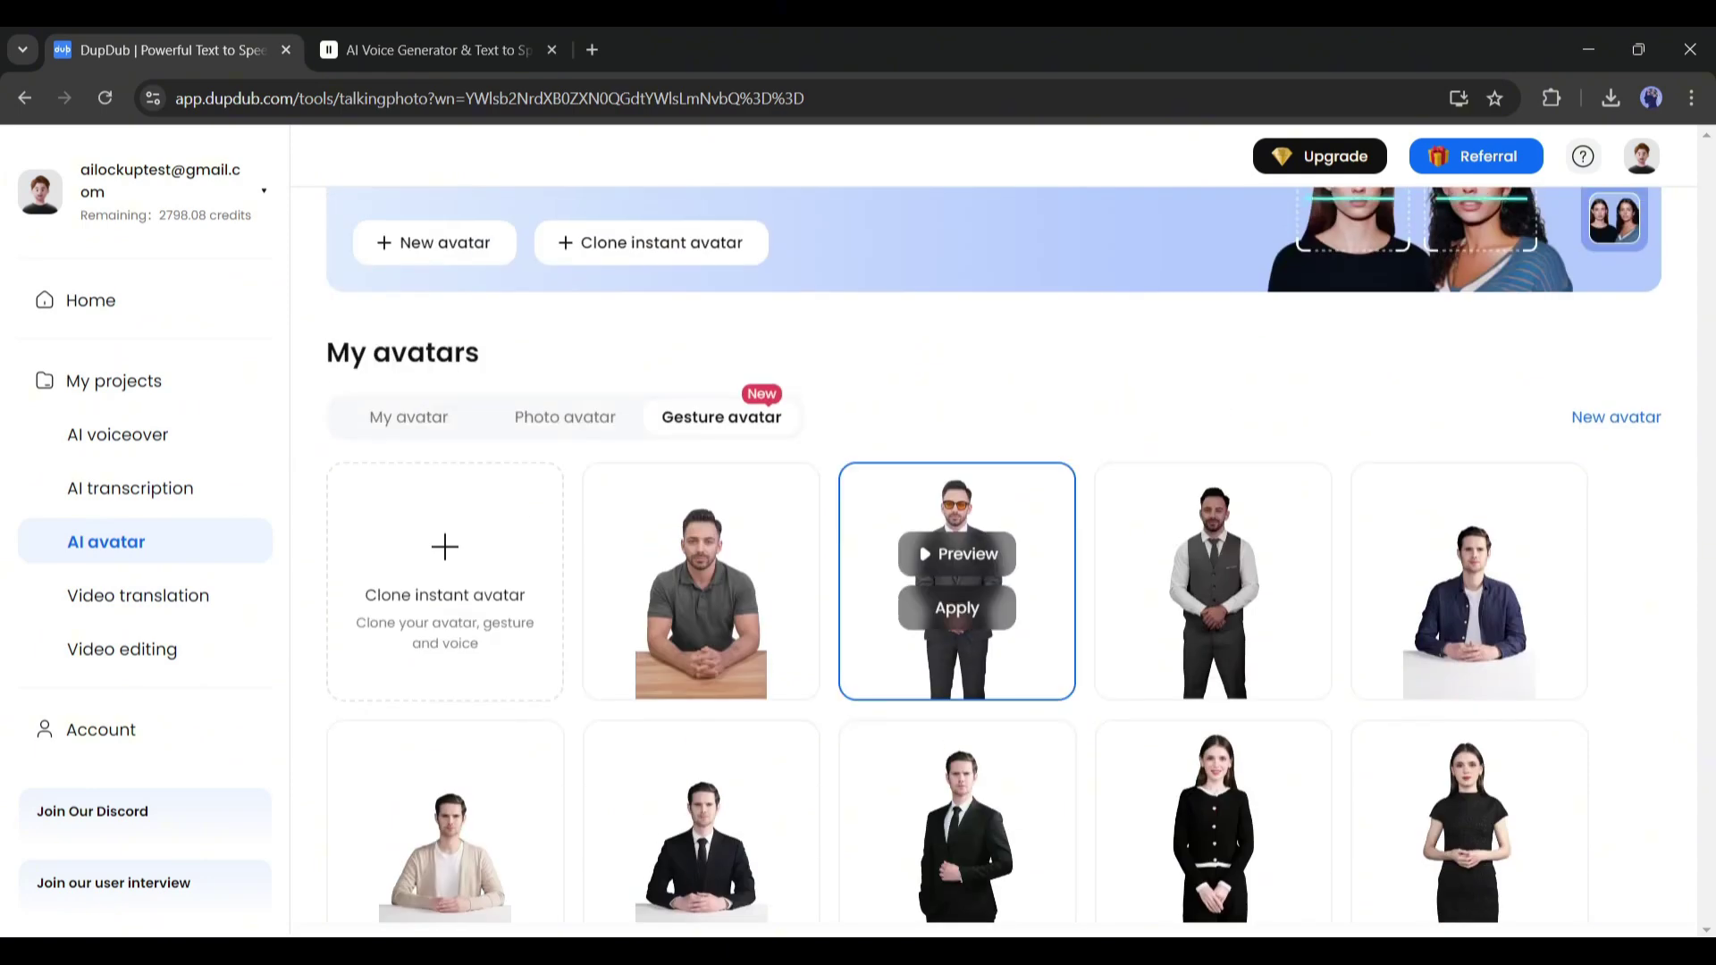
click(565, 527)
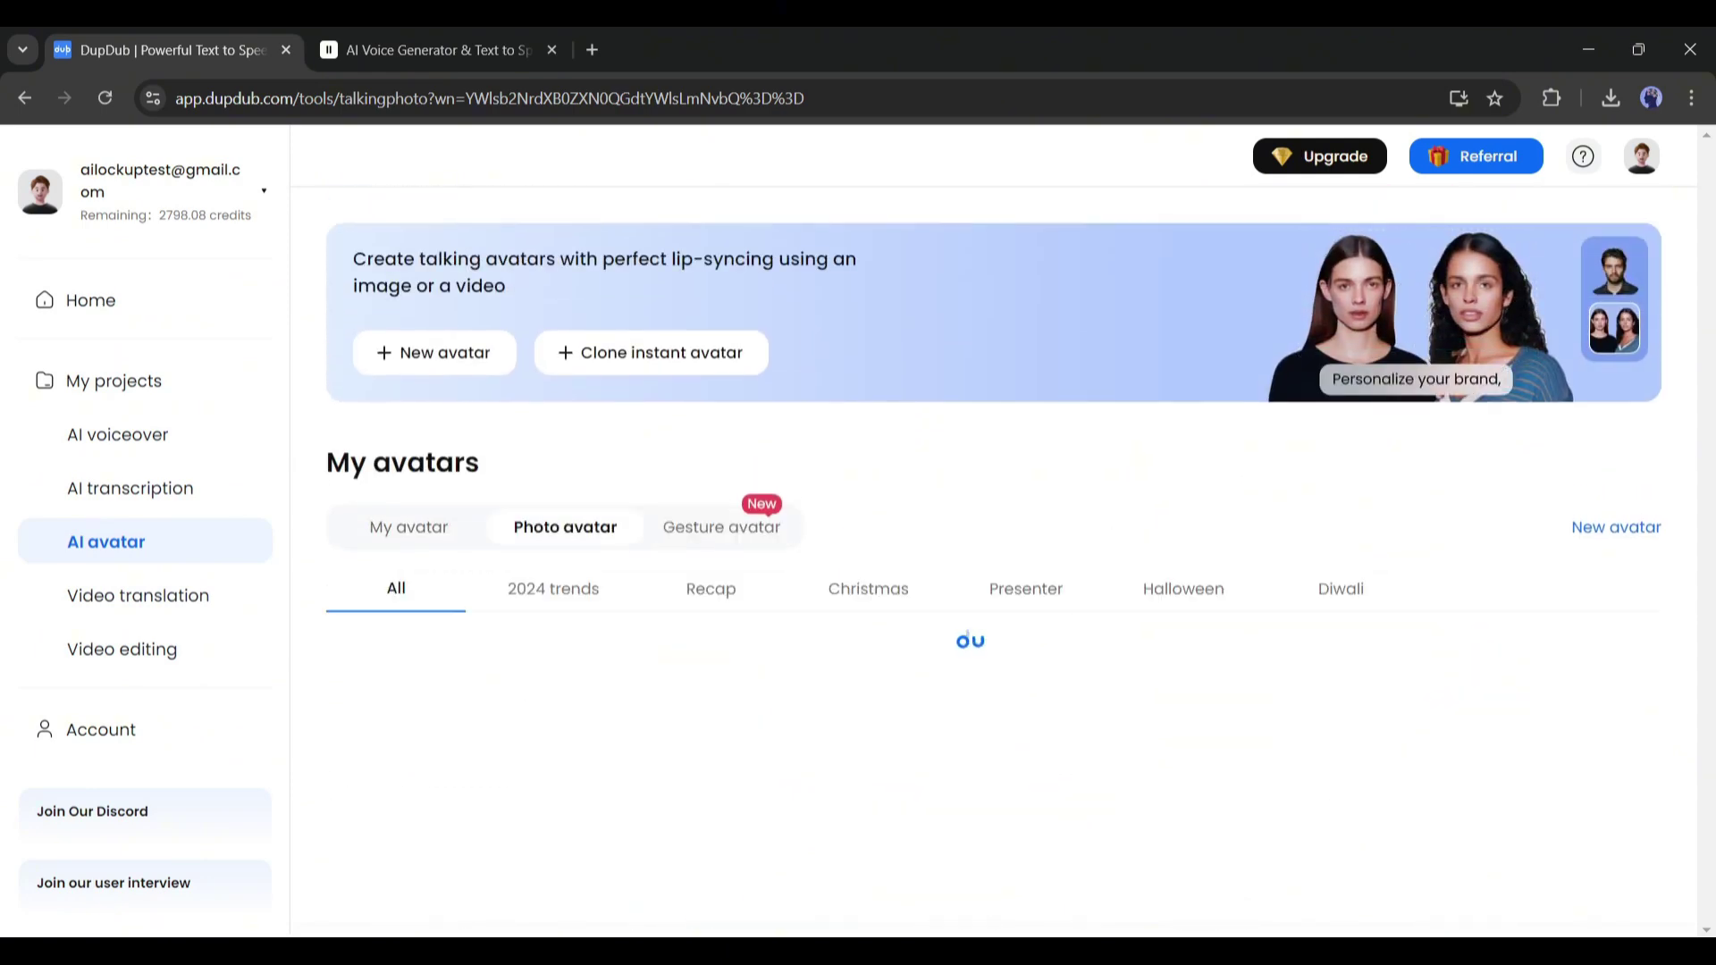
Browse the photo avatars, check My avatar, then open the Video translation page
scroll(445, 626, down, 2)
scroll(445, 608, down, 1)
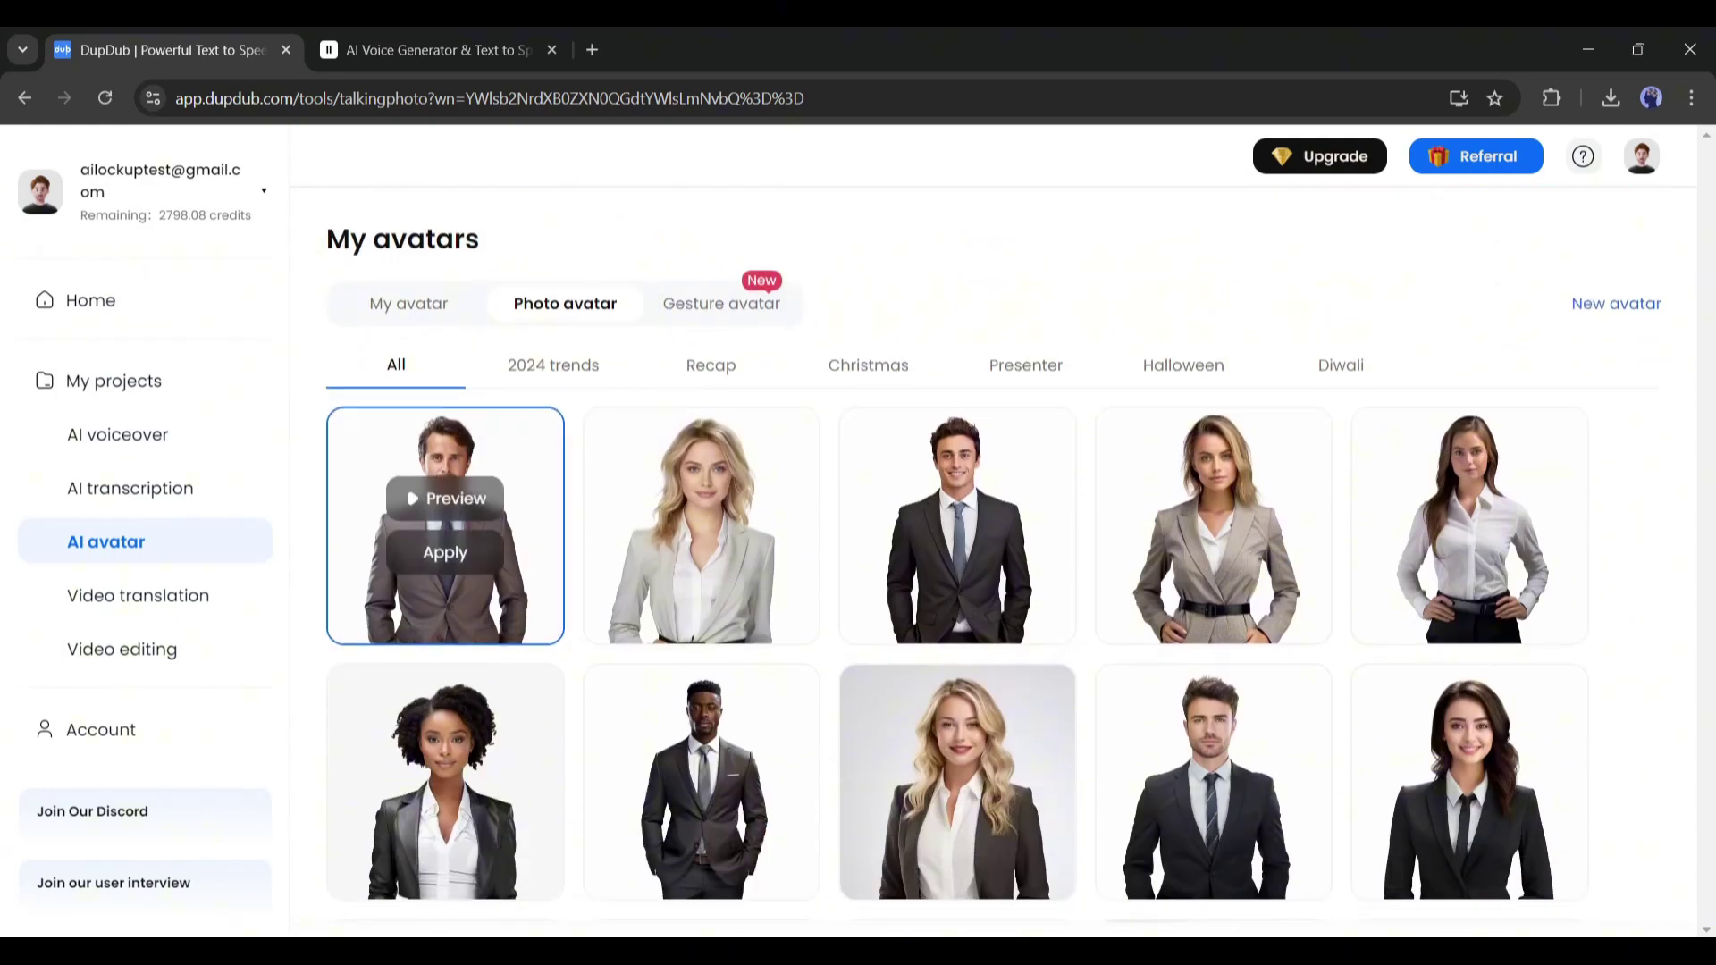
scroll(445, 501, down, 4)
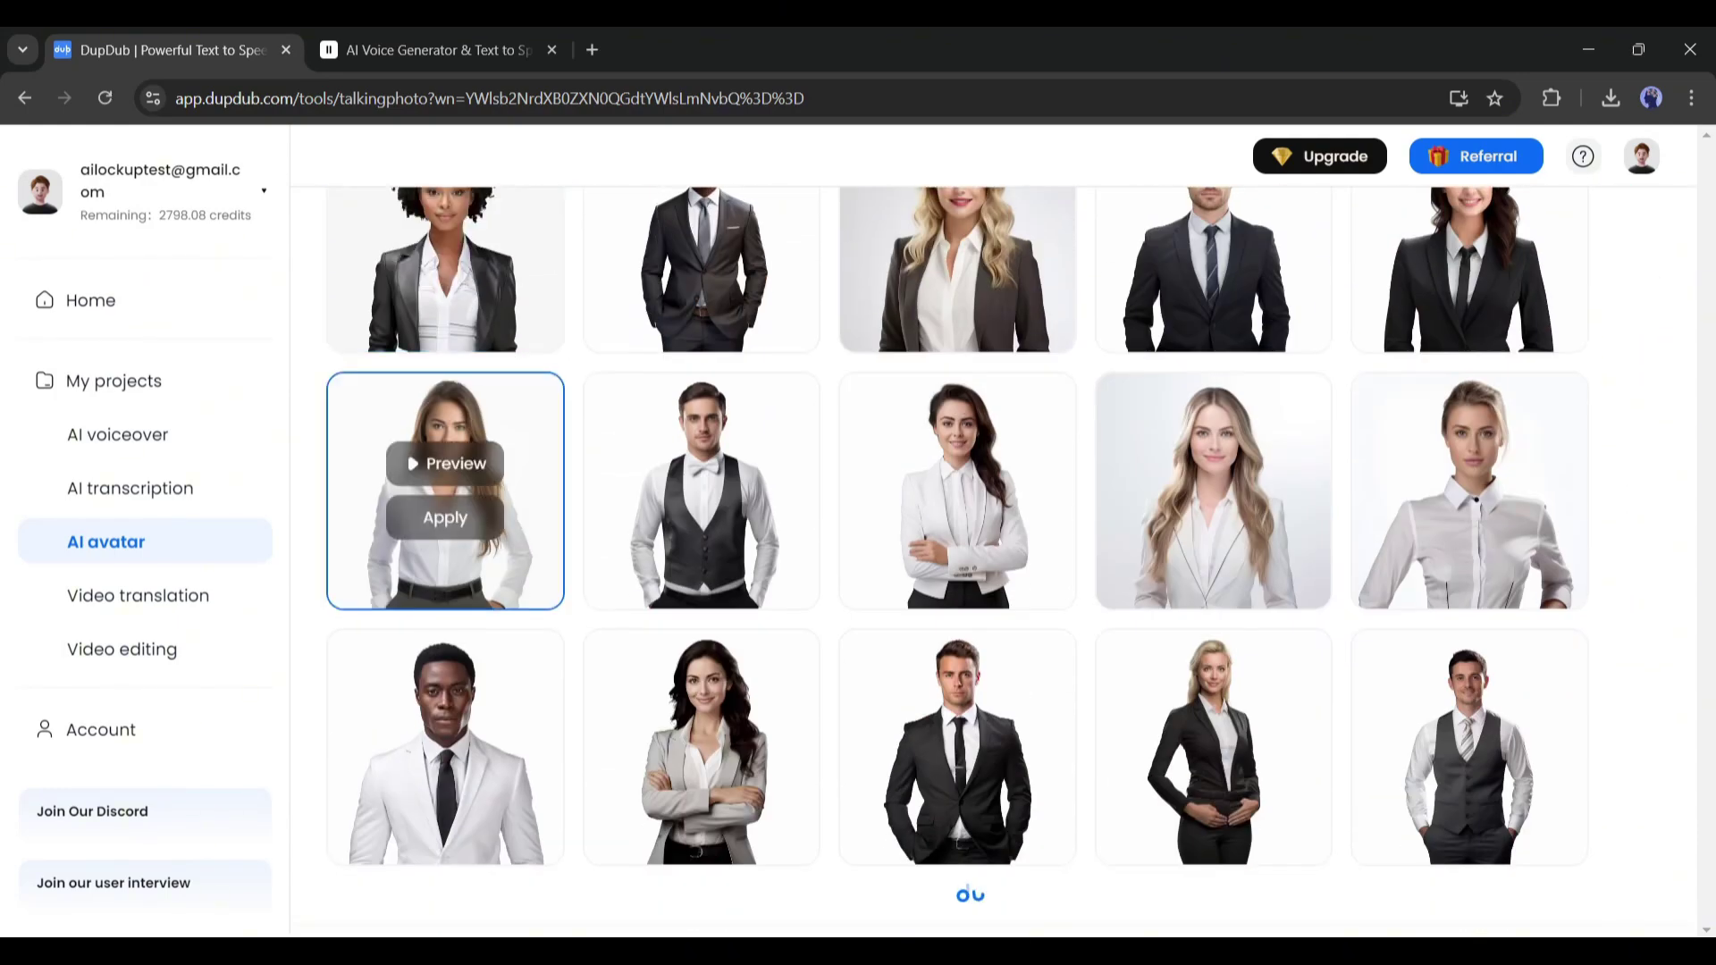
scroll(445, 501, up, 7)
click(409, 527)
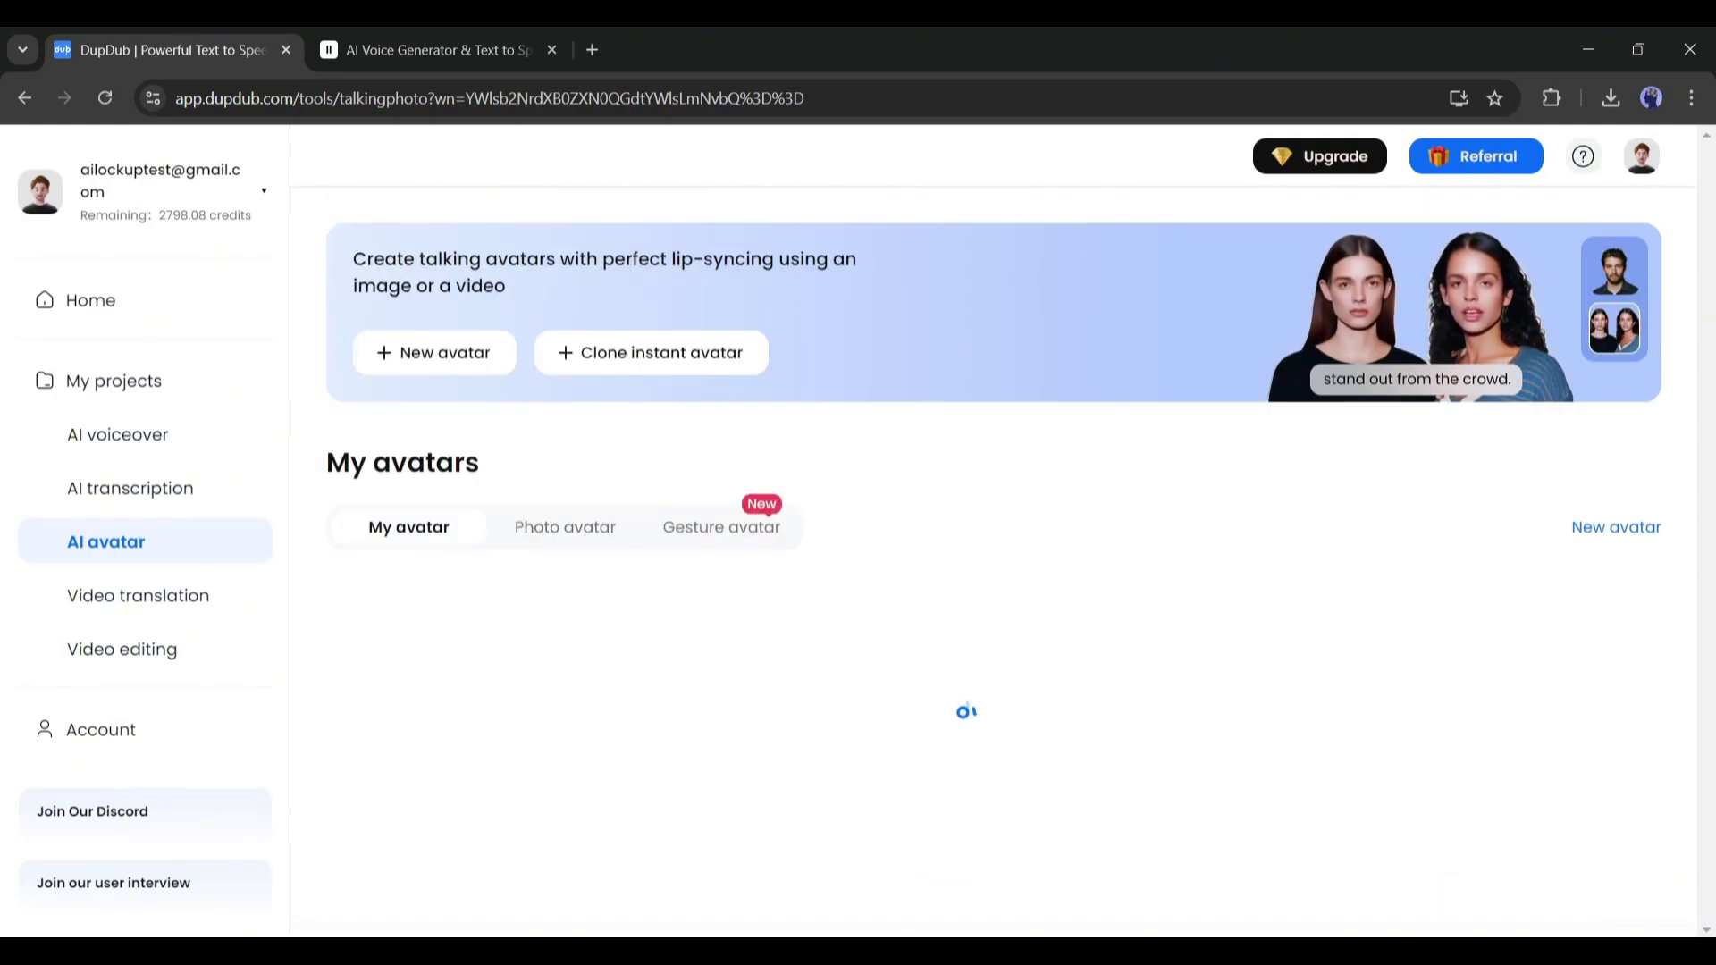
click(137, 595)
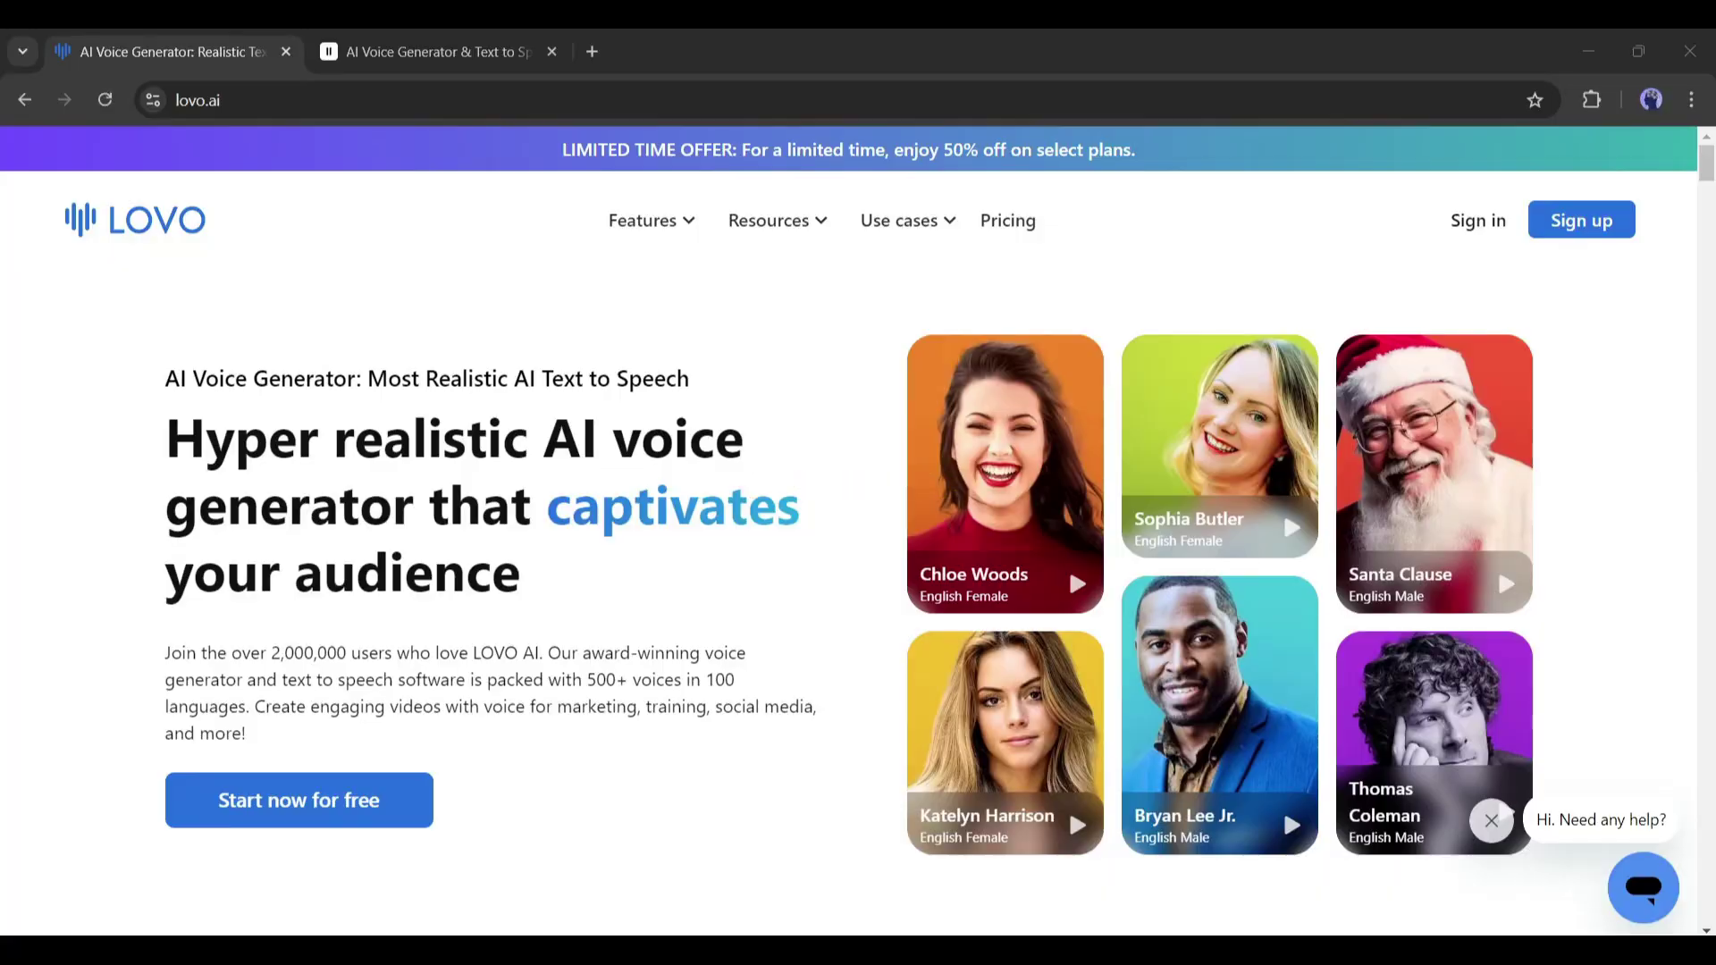
Scroll through the lovo.ai homepage, then open Genny and sign up to reach its workspace
scroll(849, 555, down, 10)
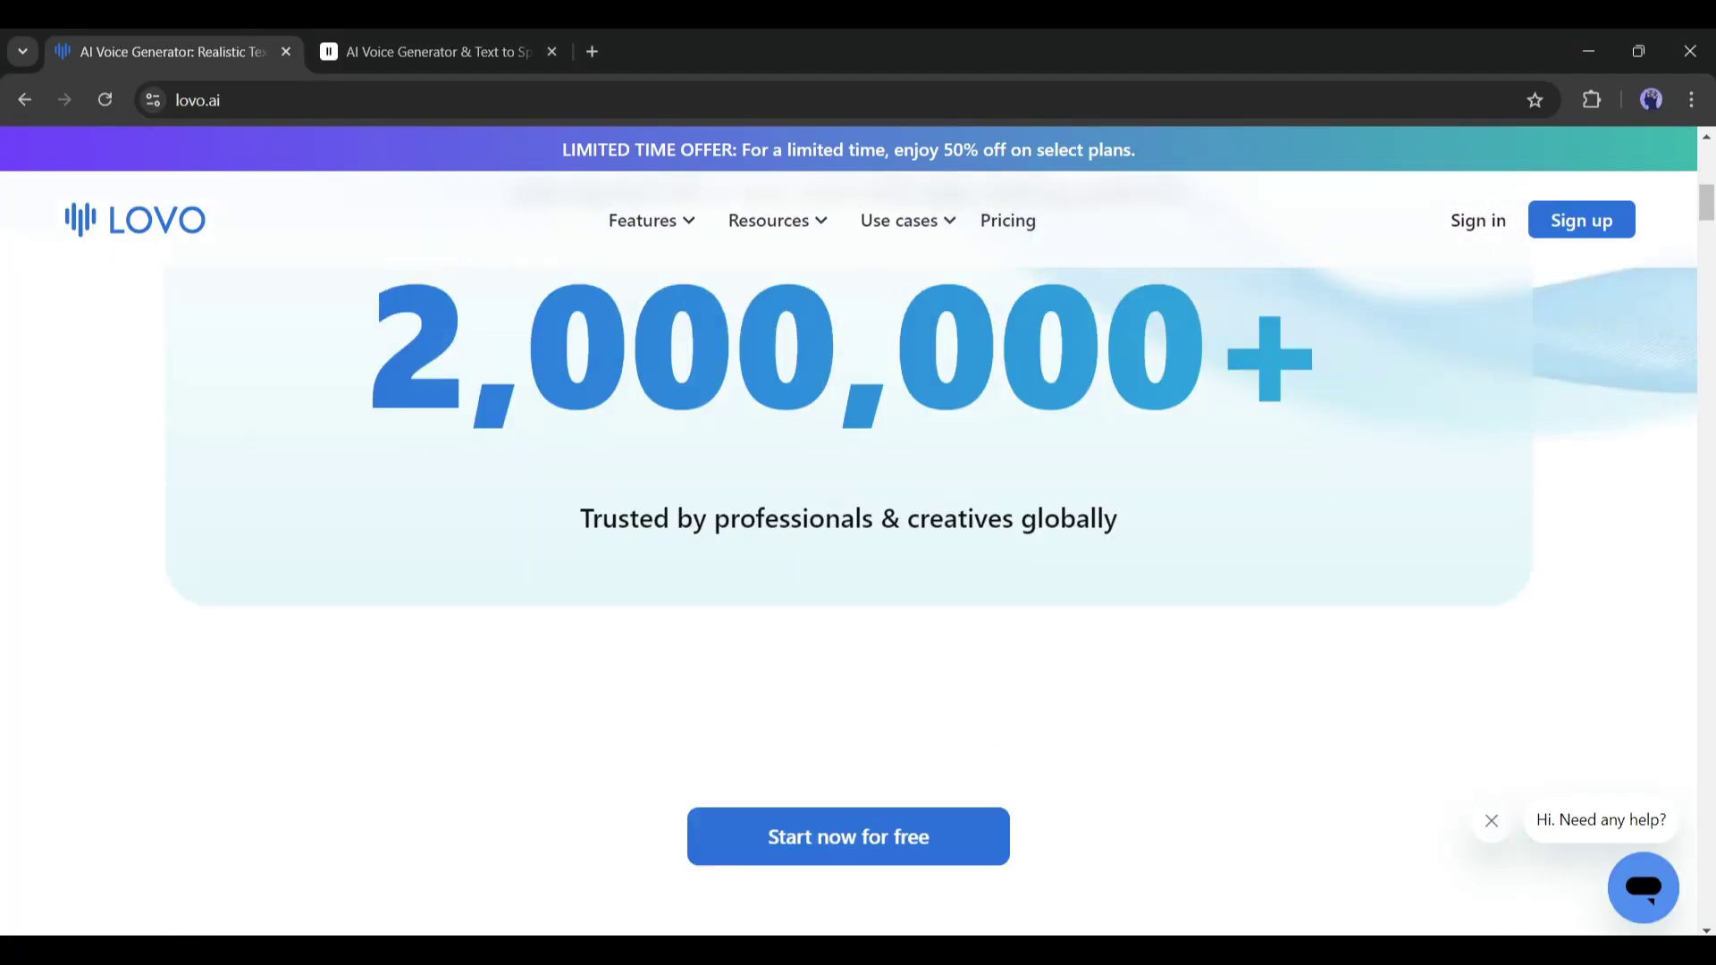
scroll(824, 555, down, 10)
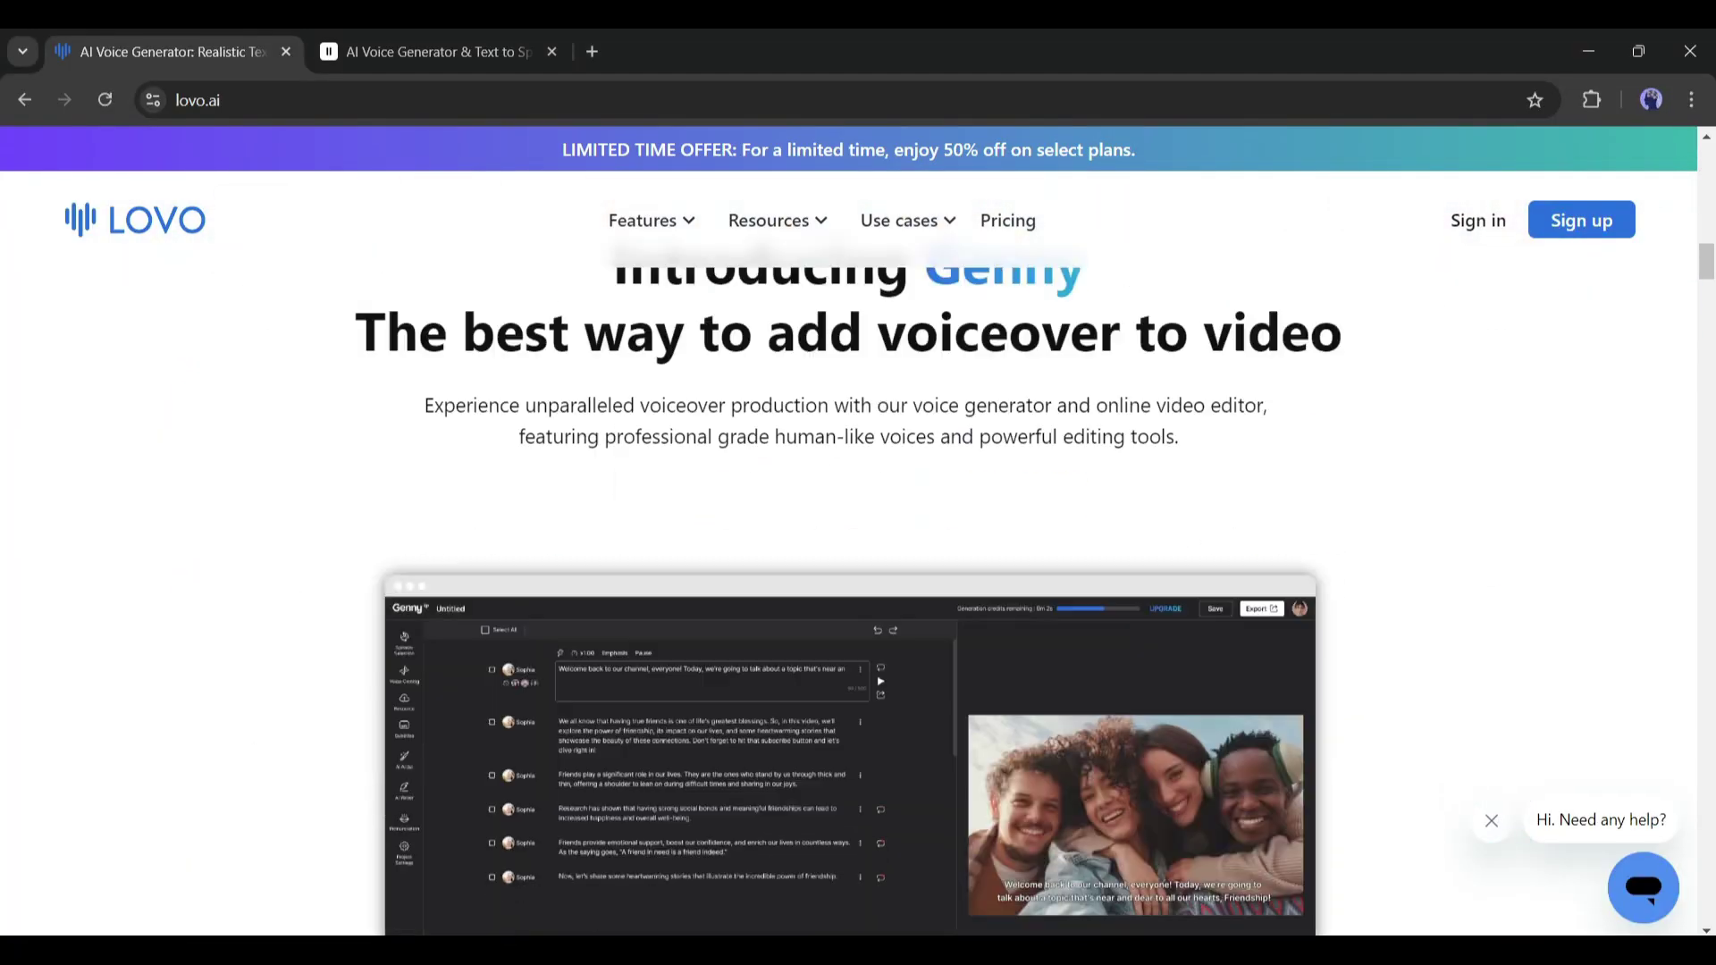
scroll(511, 845, down, 10)
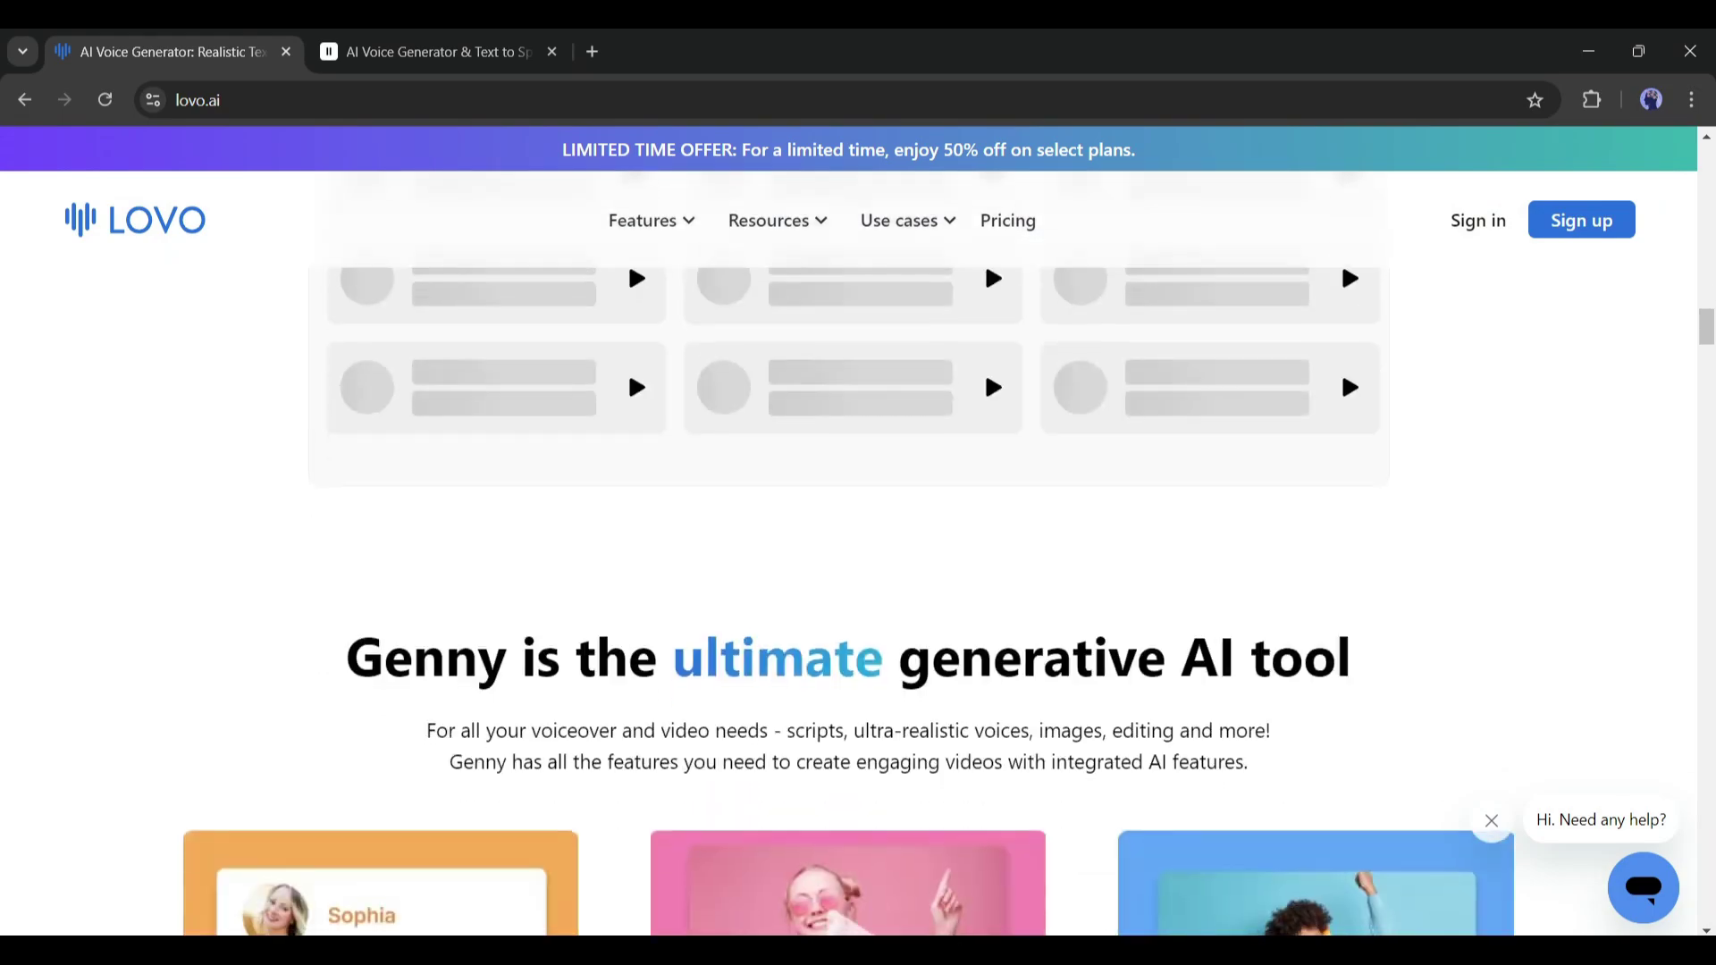
scroll(849, 554, down, 3)
scroll(849, 554, up, 20)
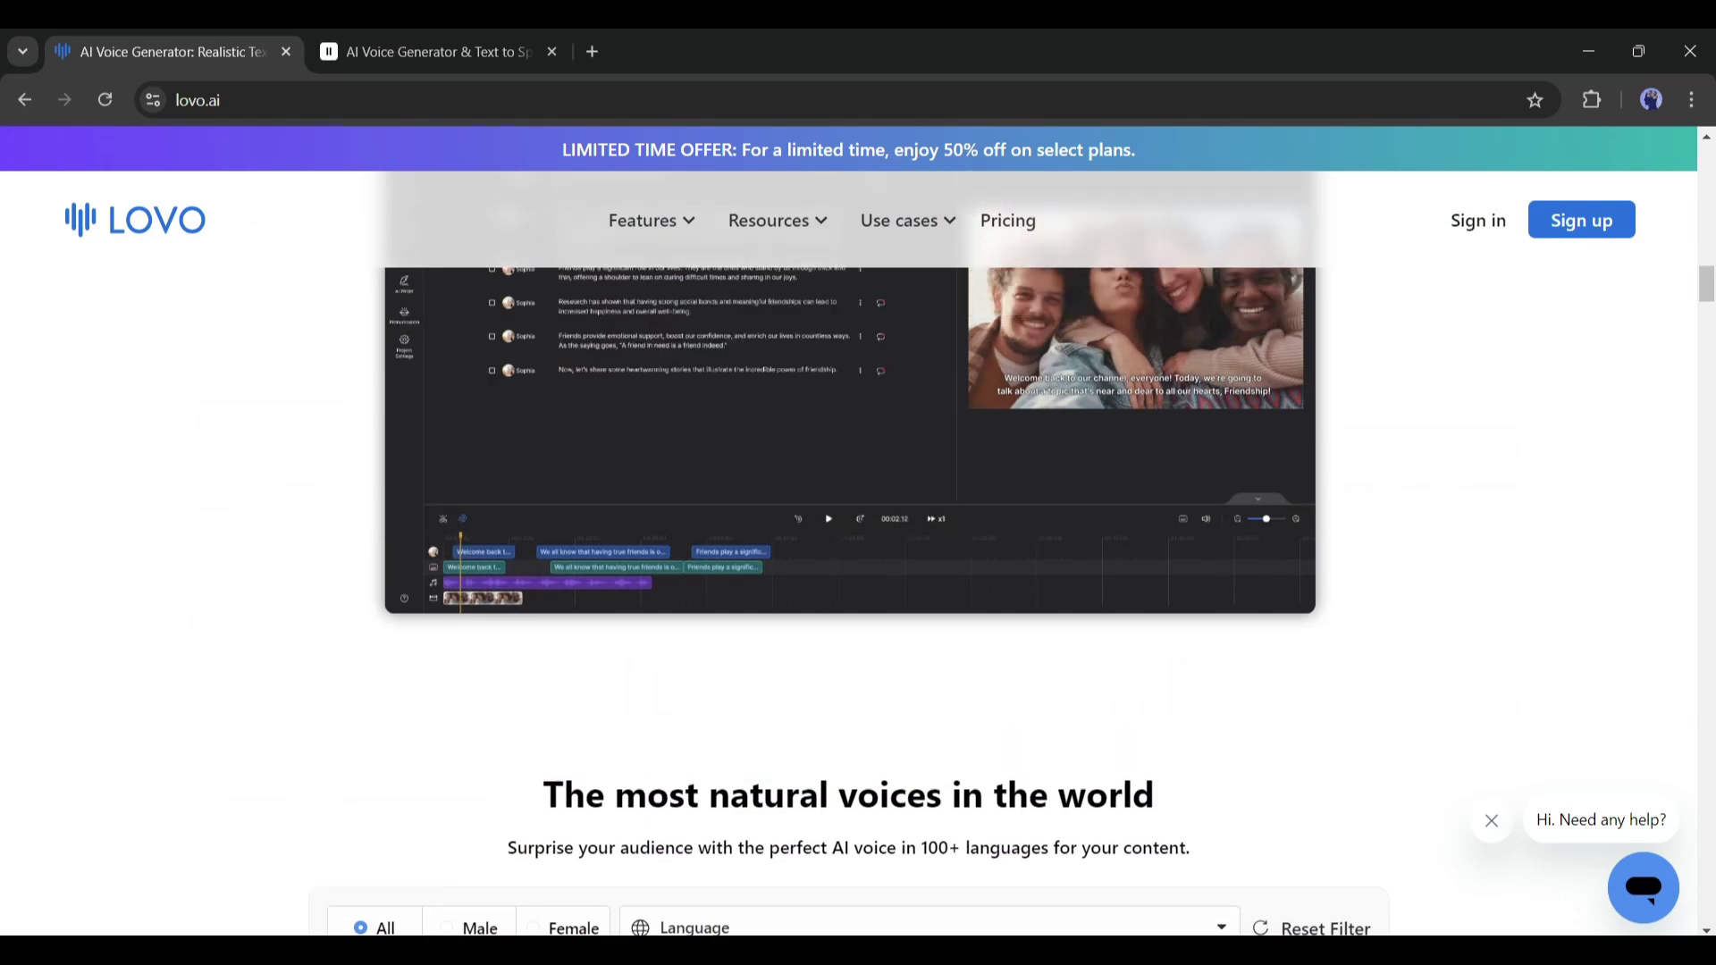
scroll(1069, 565, up, 5)
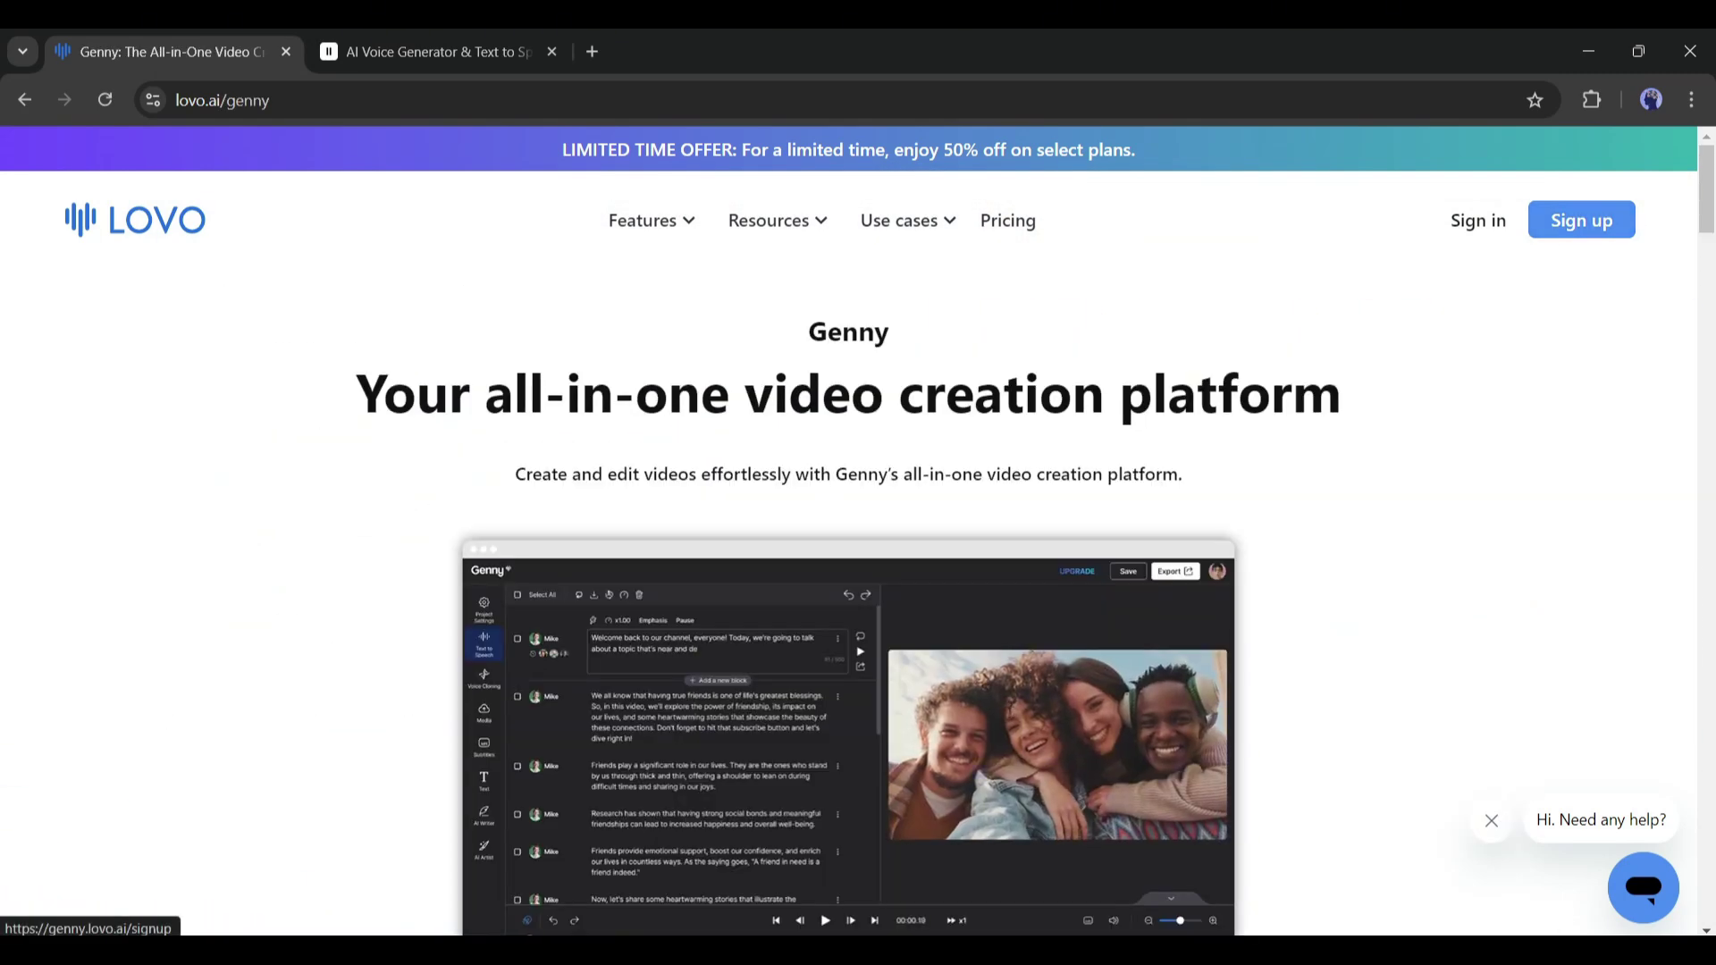
click(1582, 220)
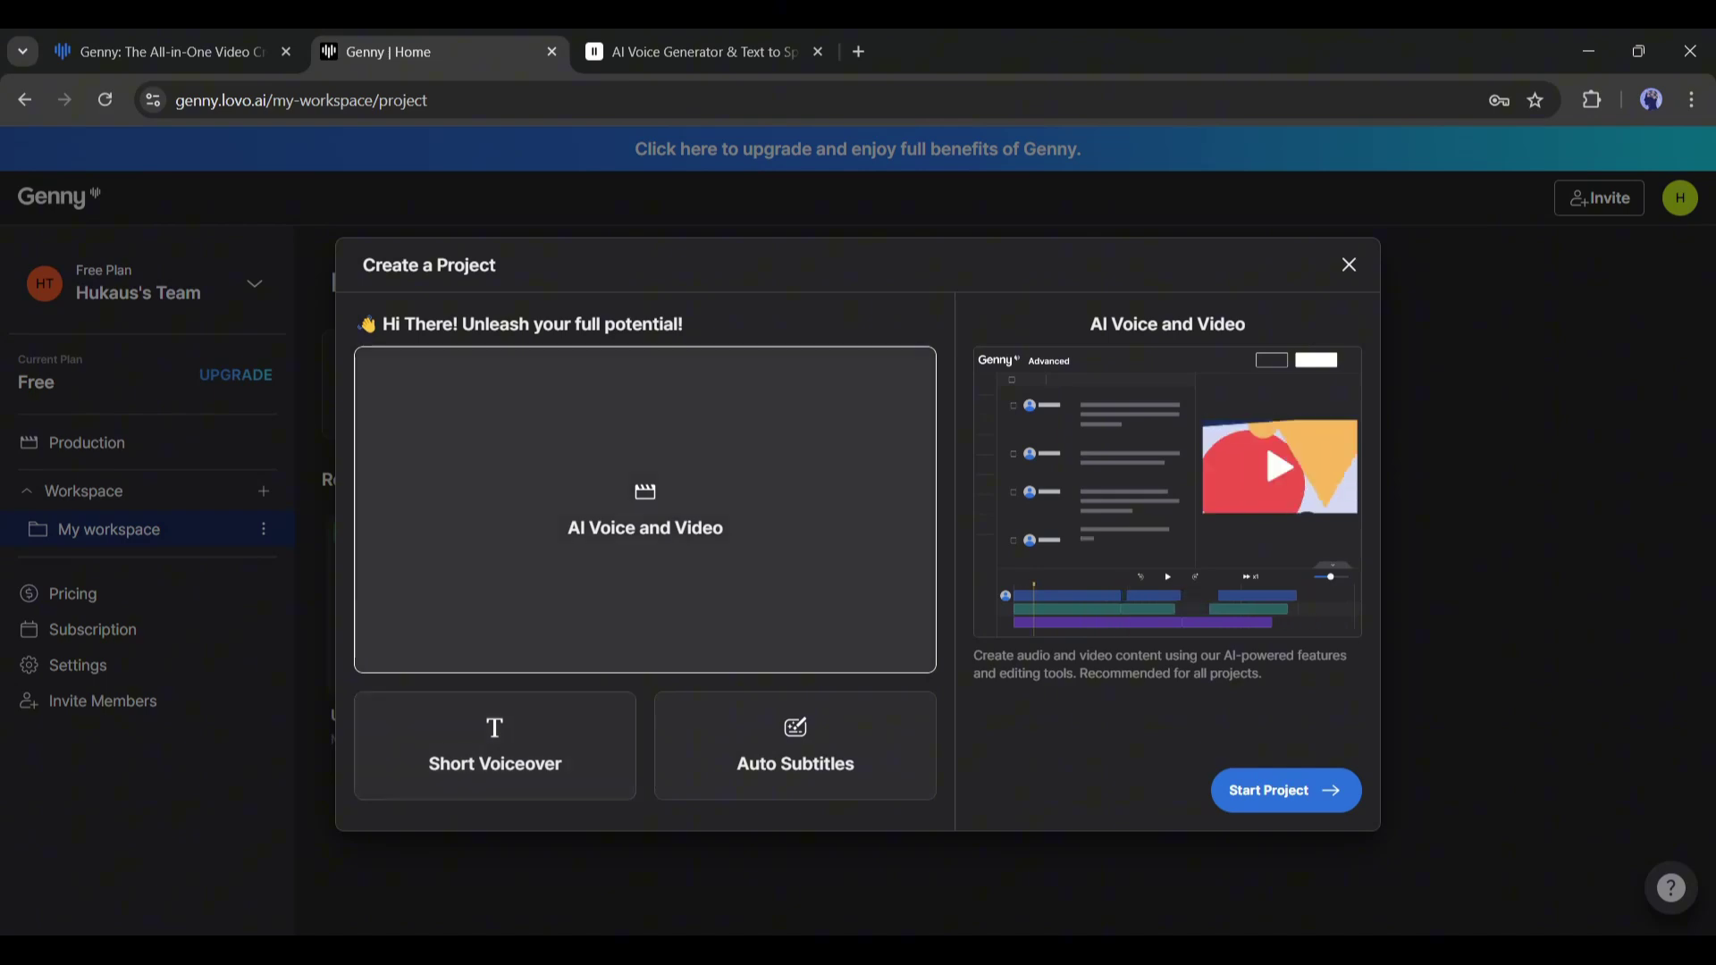
Start a Short Voiceover project in Genny and paste in the 332-character Oliver and Max story
click(495, 745)
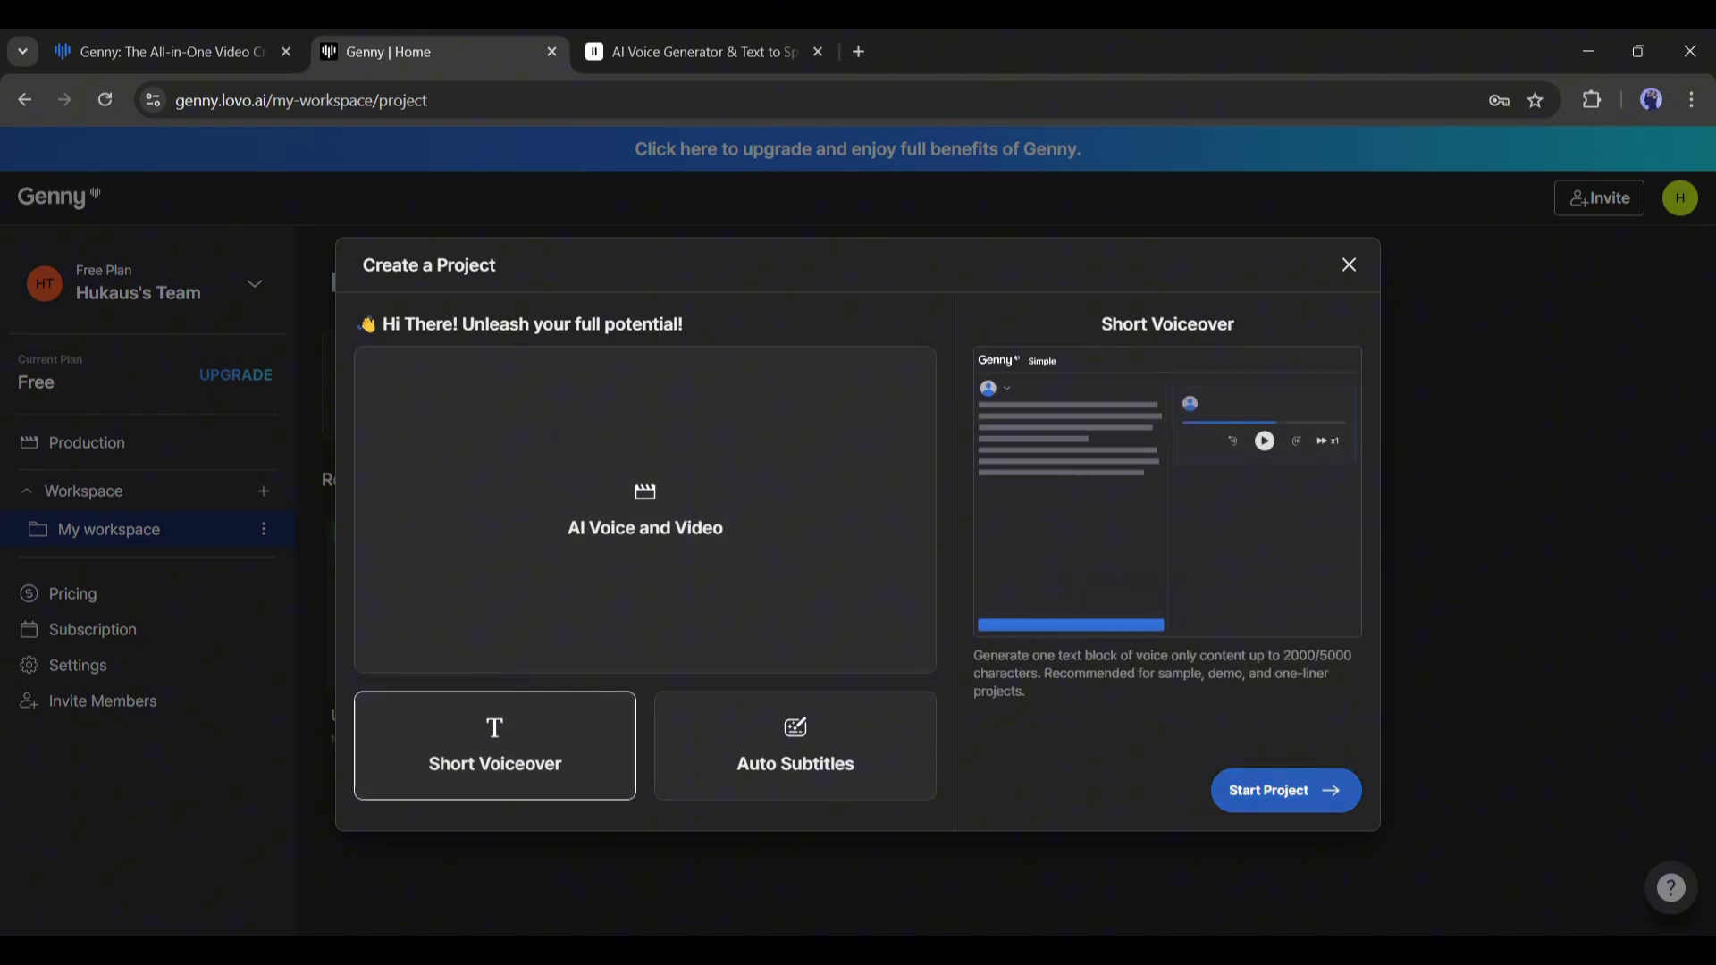
key(Return)
text(Once upon a time in the small, sun-kissed village of Willowbrook, there lived a boy named Oliver. With tousled brown hair and a smile that could light up the gloomiest day, Oliver was known for his adventurous spirit. His constant companion was a scruffy, golden-haired dog named Max, who had a heart as big as his boundless energy.)
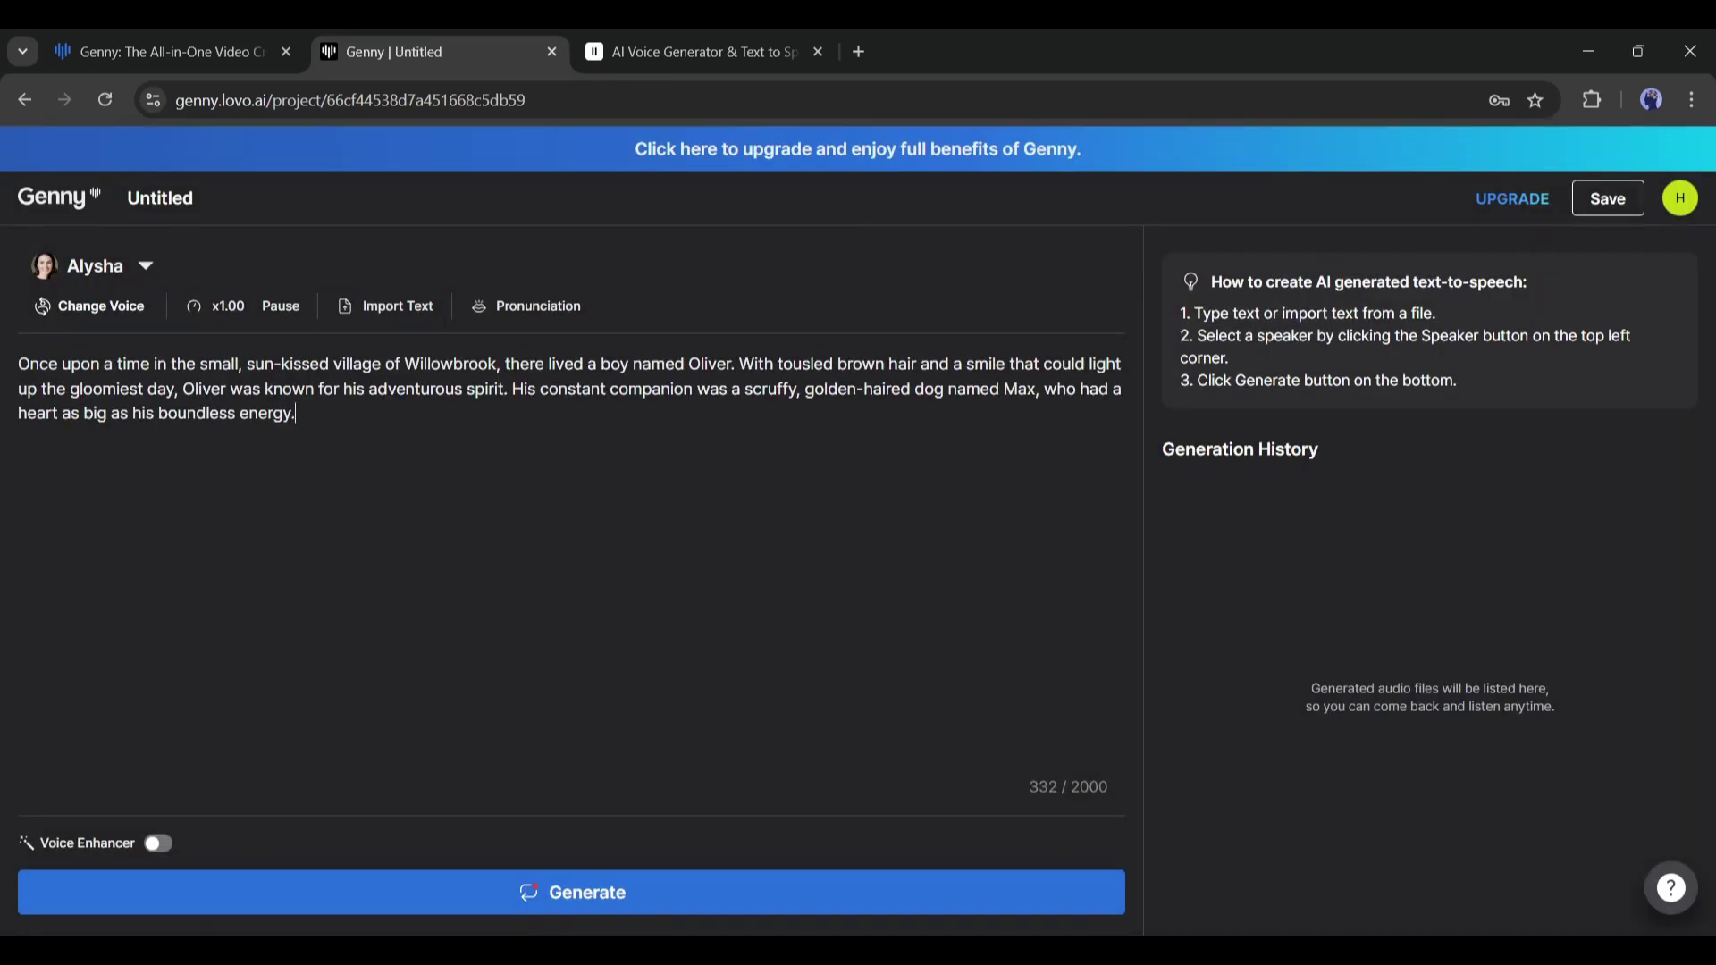
Browse Genny's voice library with the Pro, Rapid and Global filters, then clear the Global filter
click(44, 266)
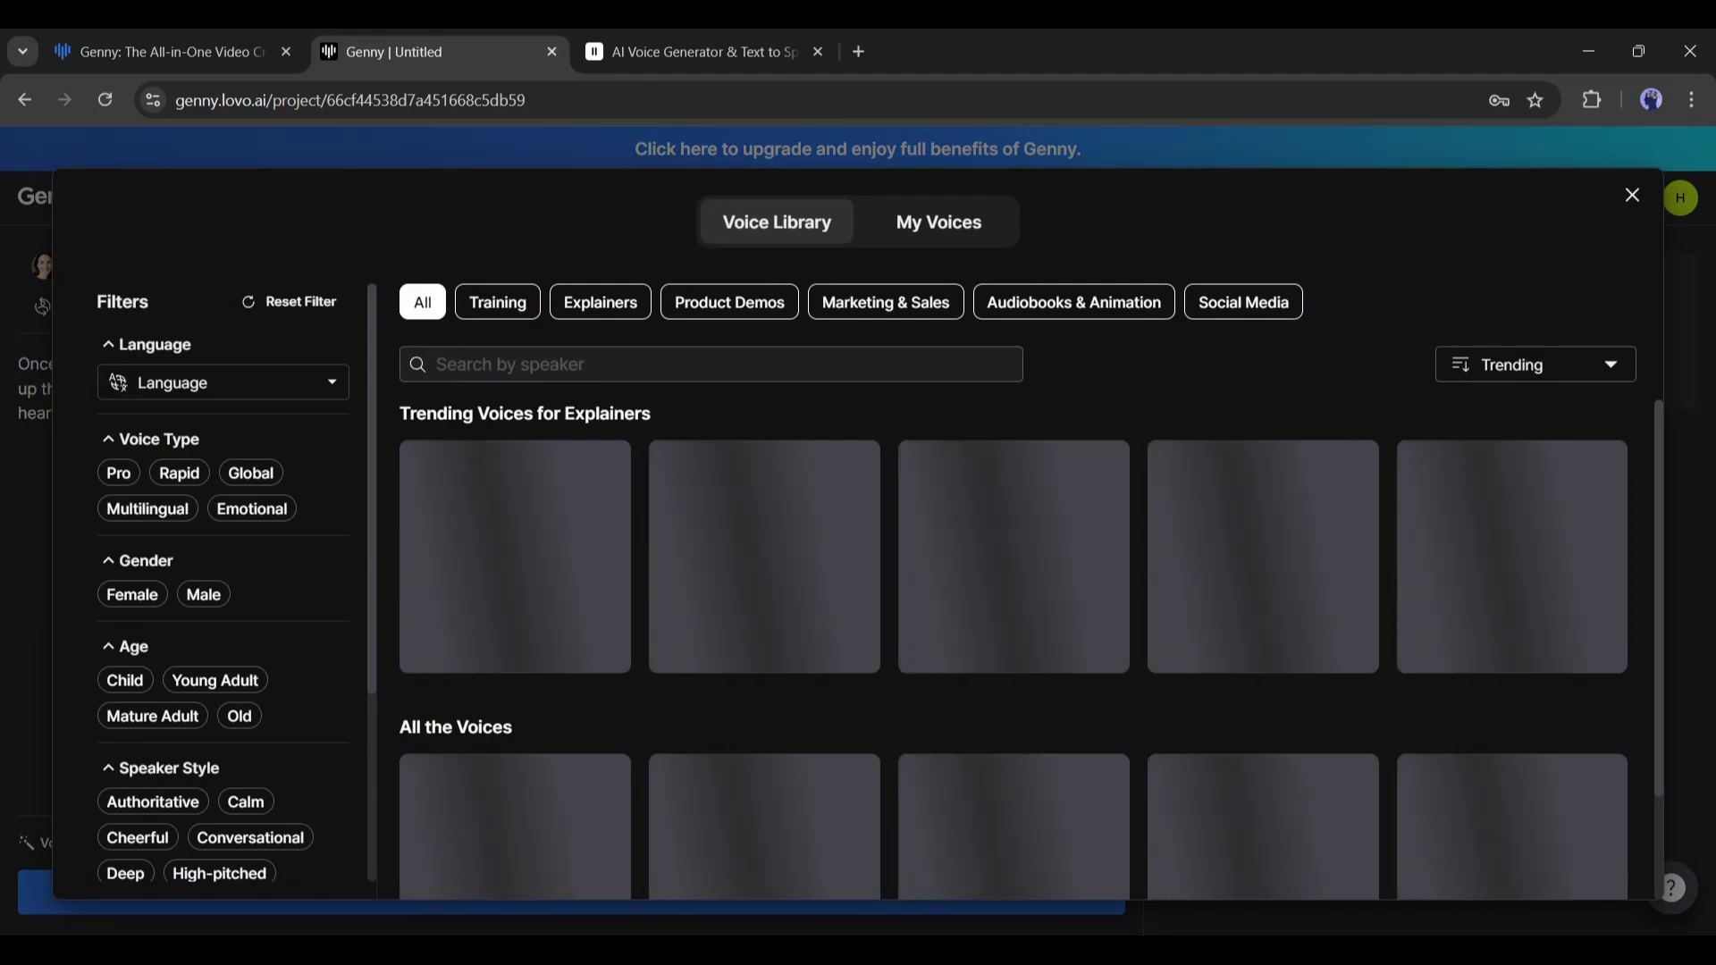
scroll(1014, 626, down, 10)
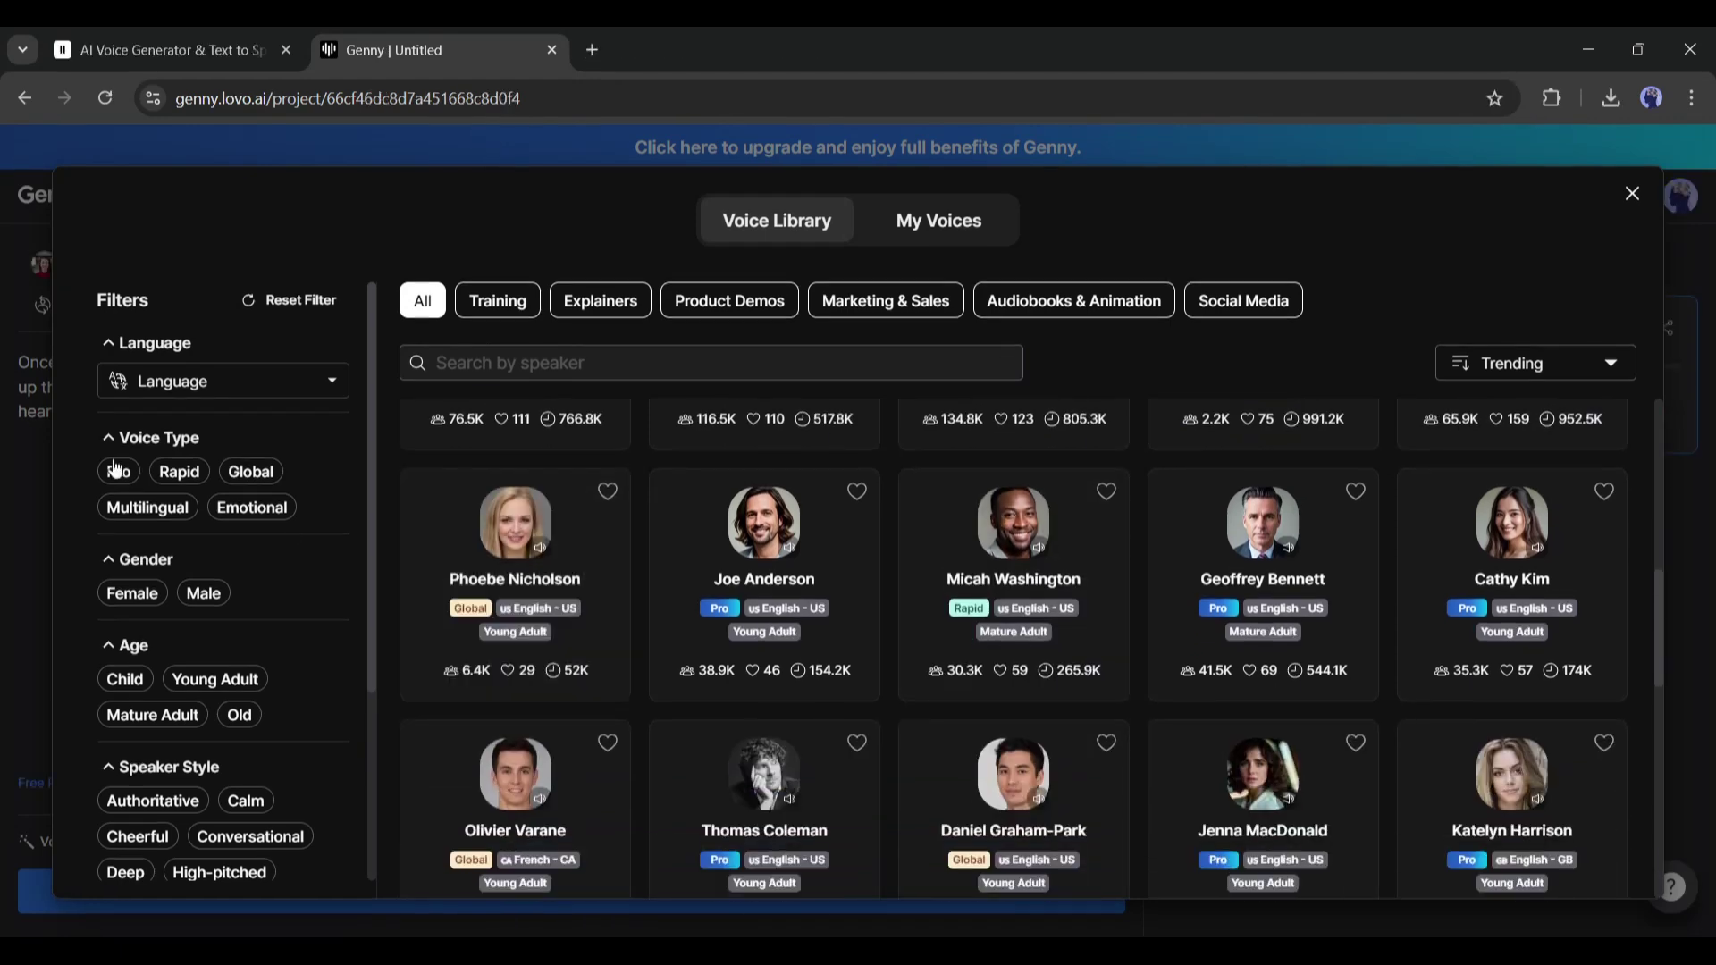
click(125, 481)
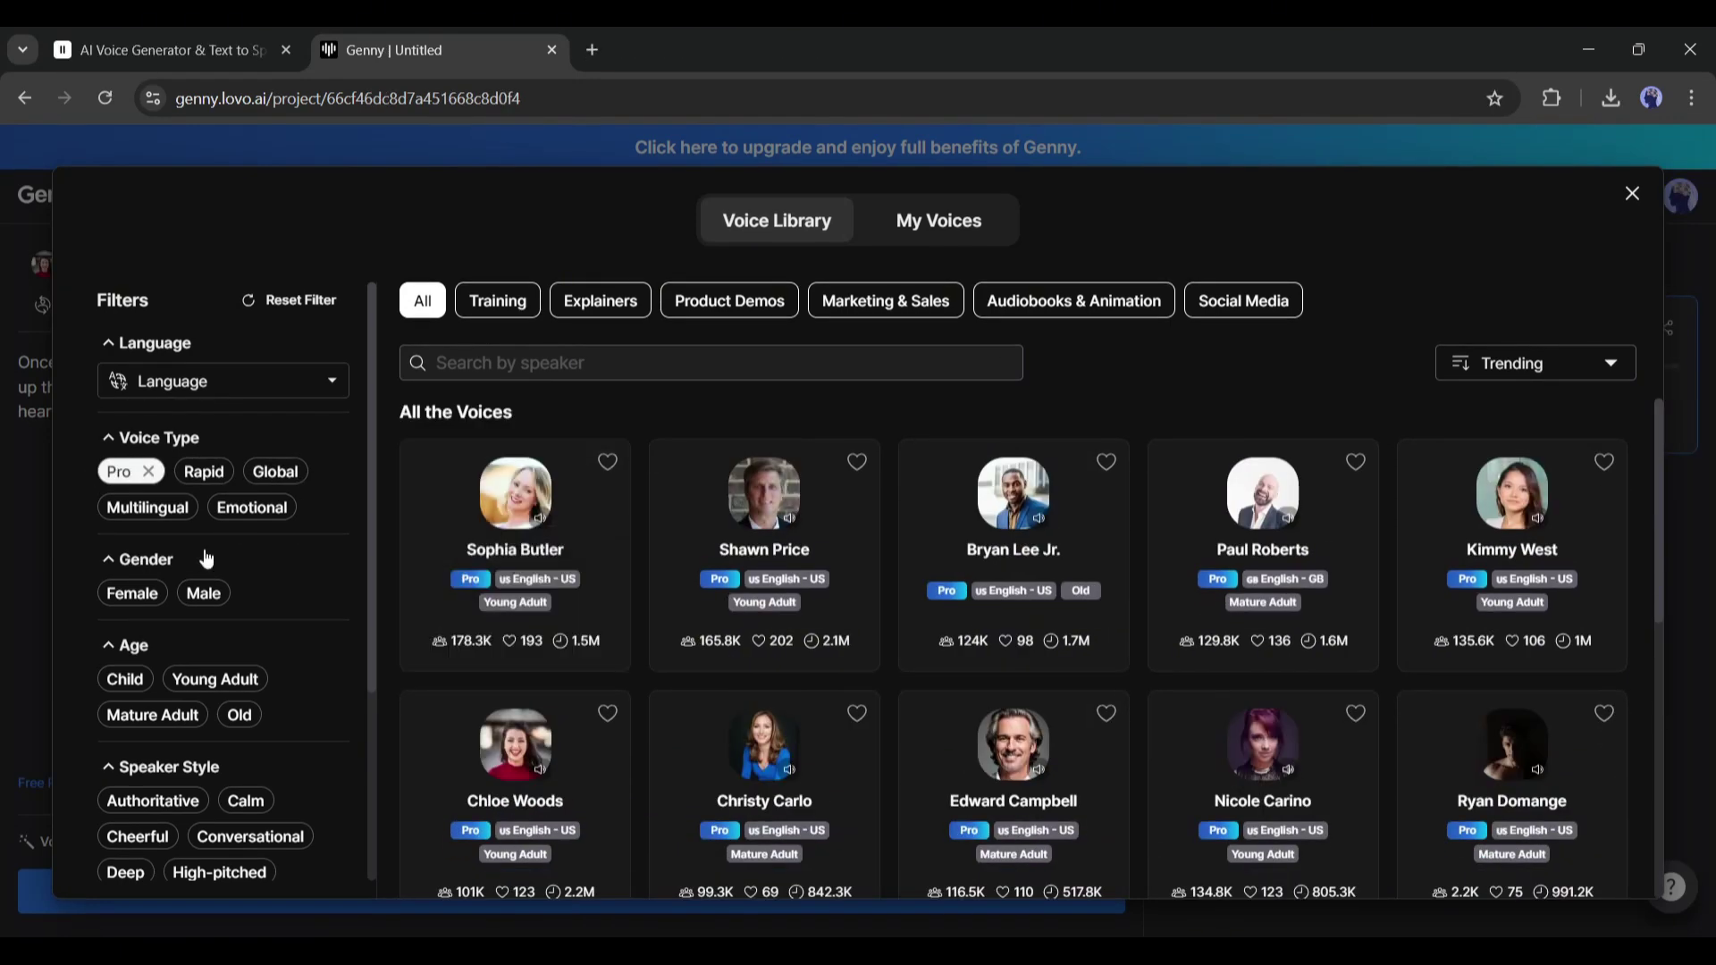
click(172, 483)
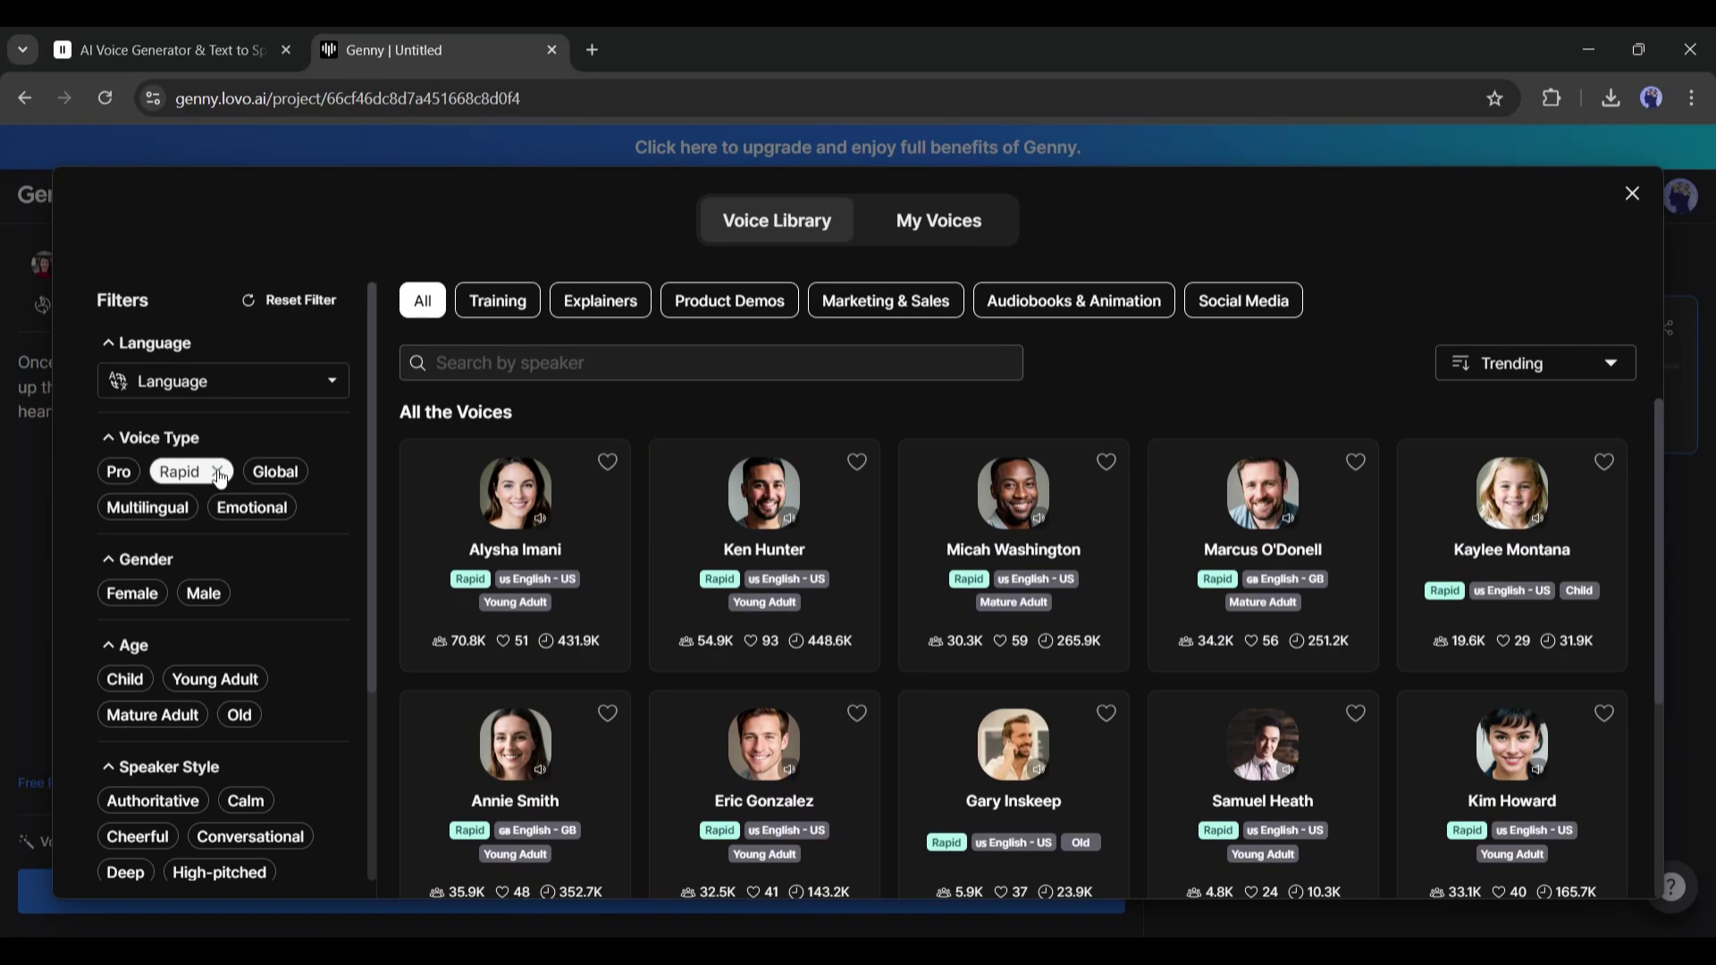
click(254, 472)
scroll(766, 670, down, 2)
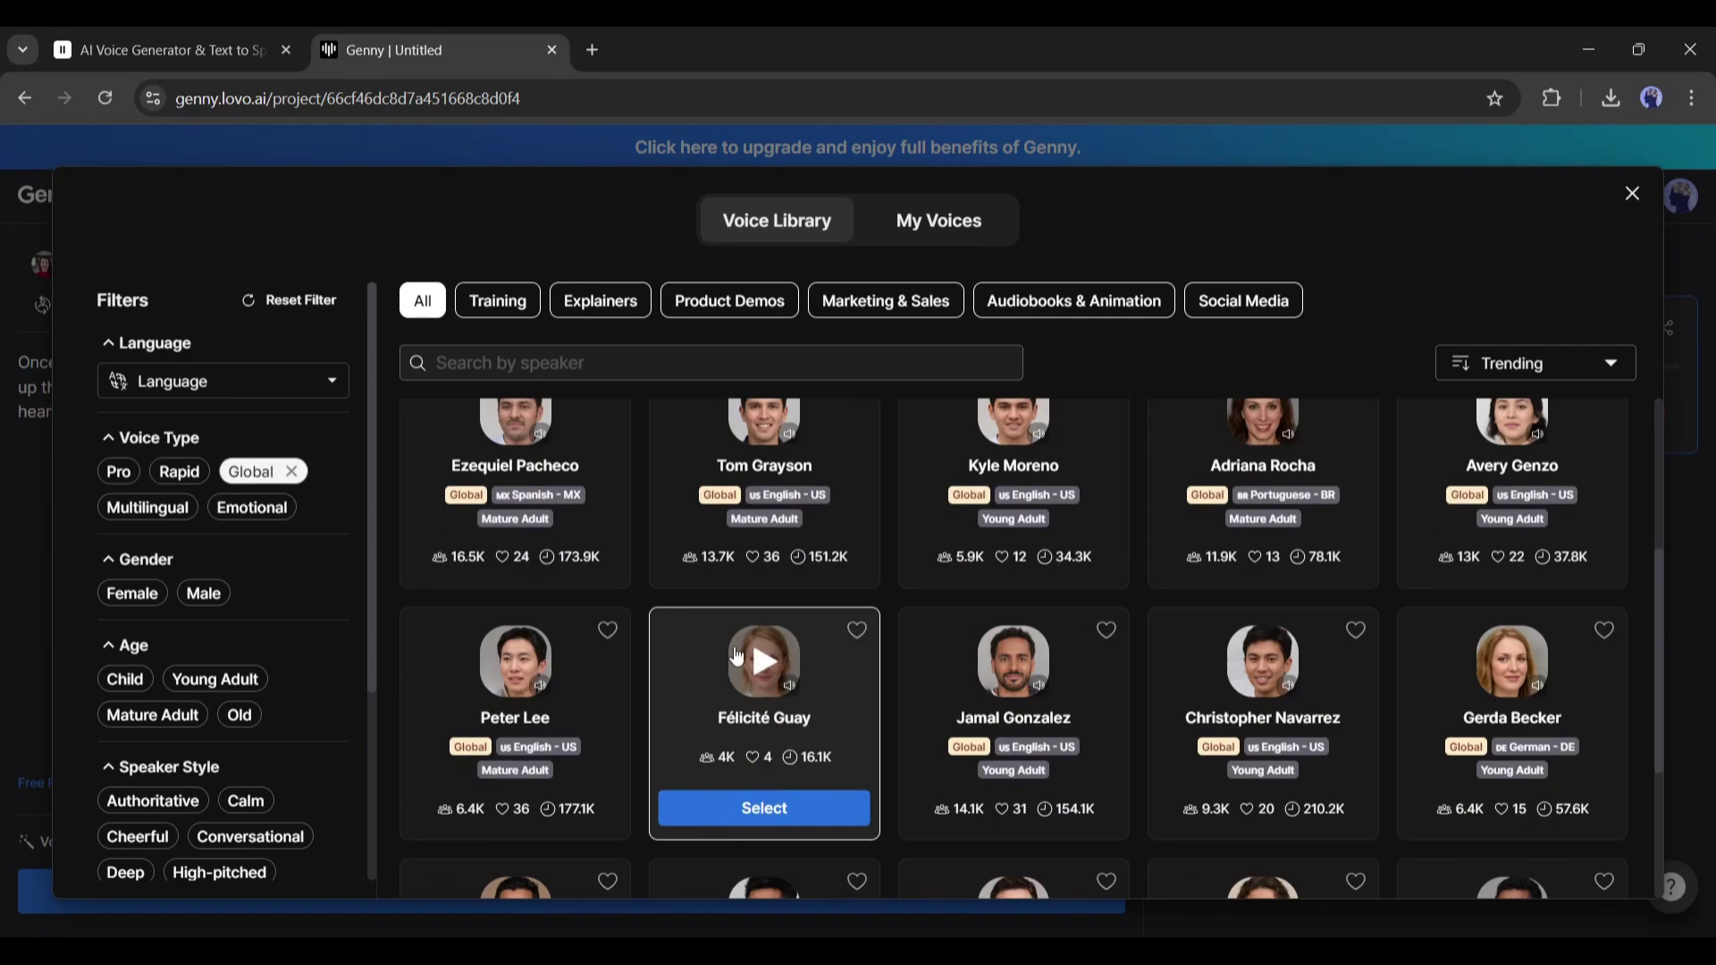
scroll(498, 536, up, 2)
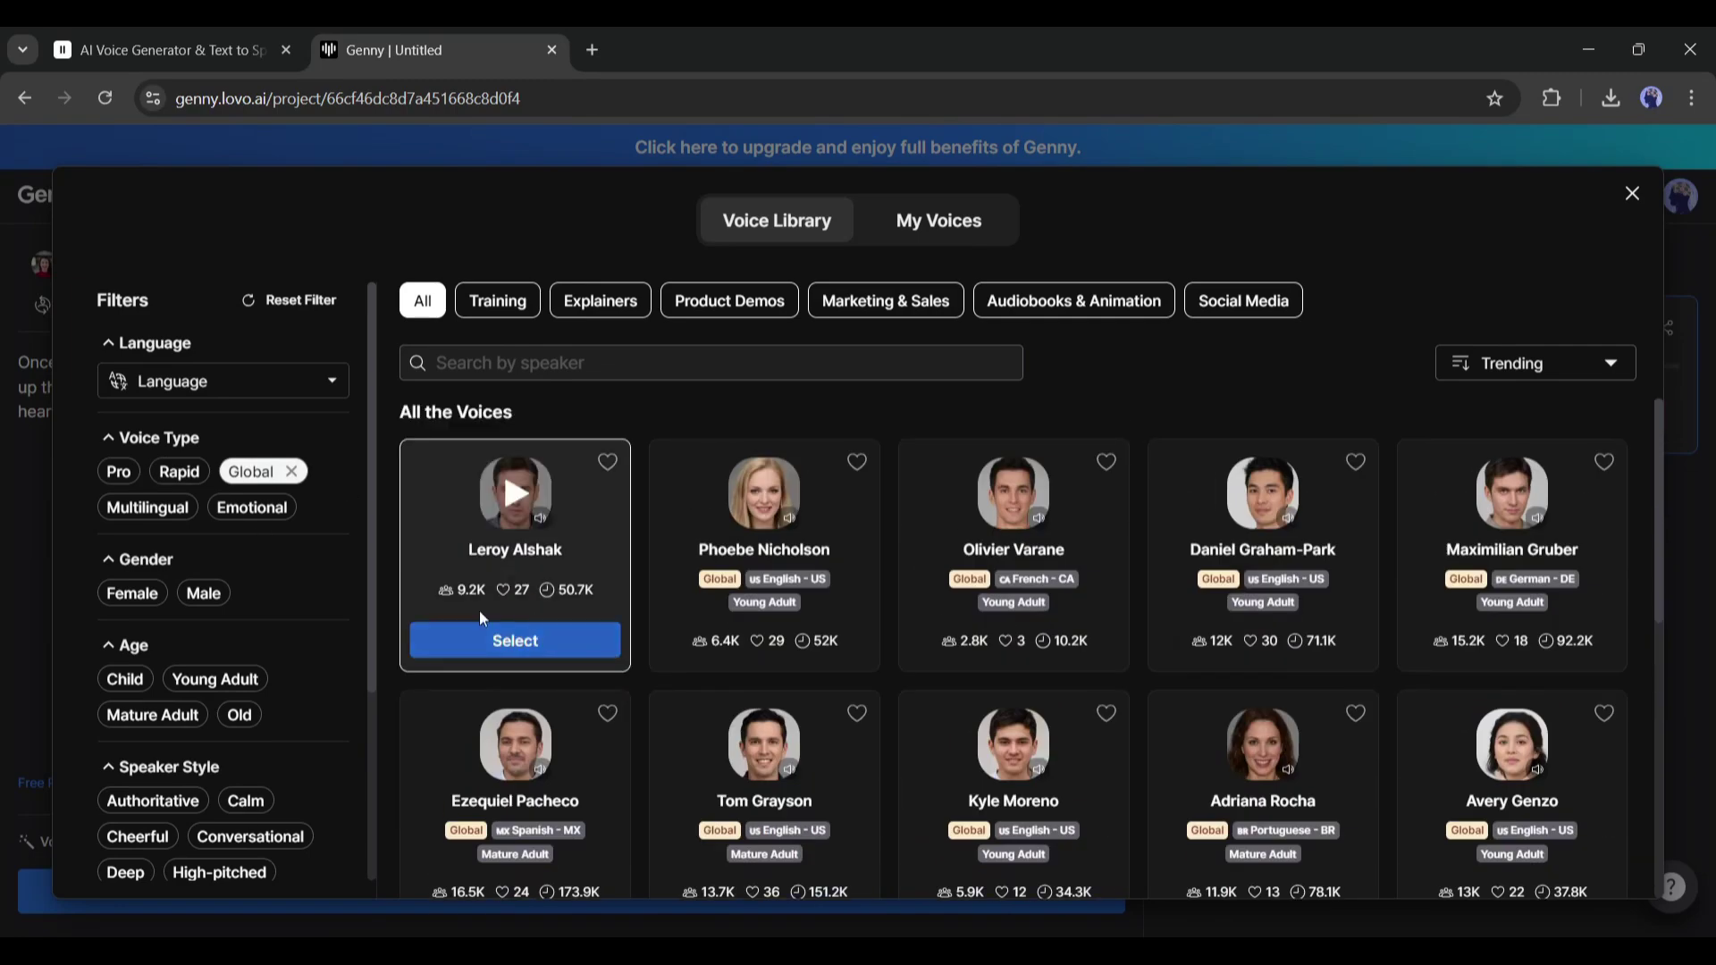
click(291, 474)
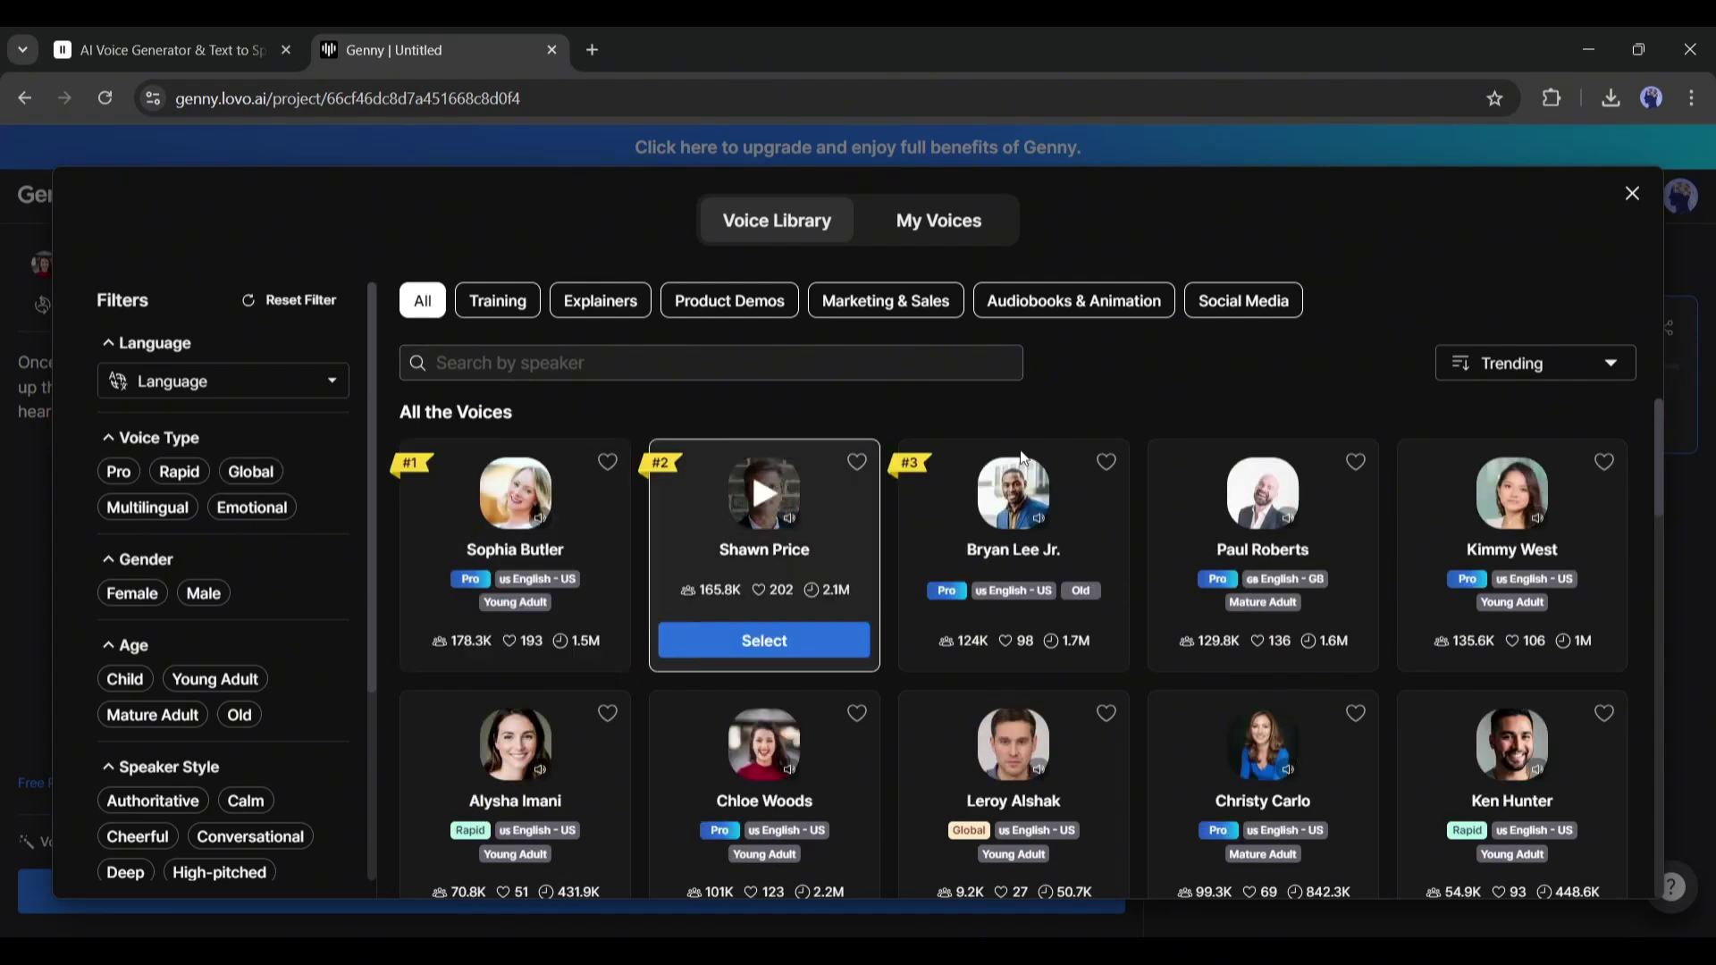
Look over the My Voices voice-clone setup, close it, and select Chloe Woods as narrator
click(966, 243)
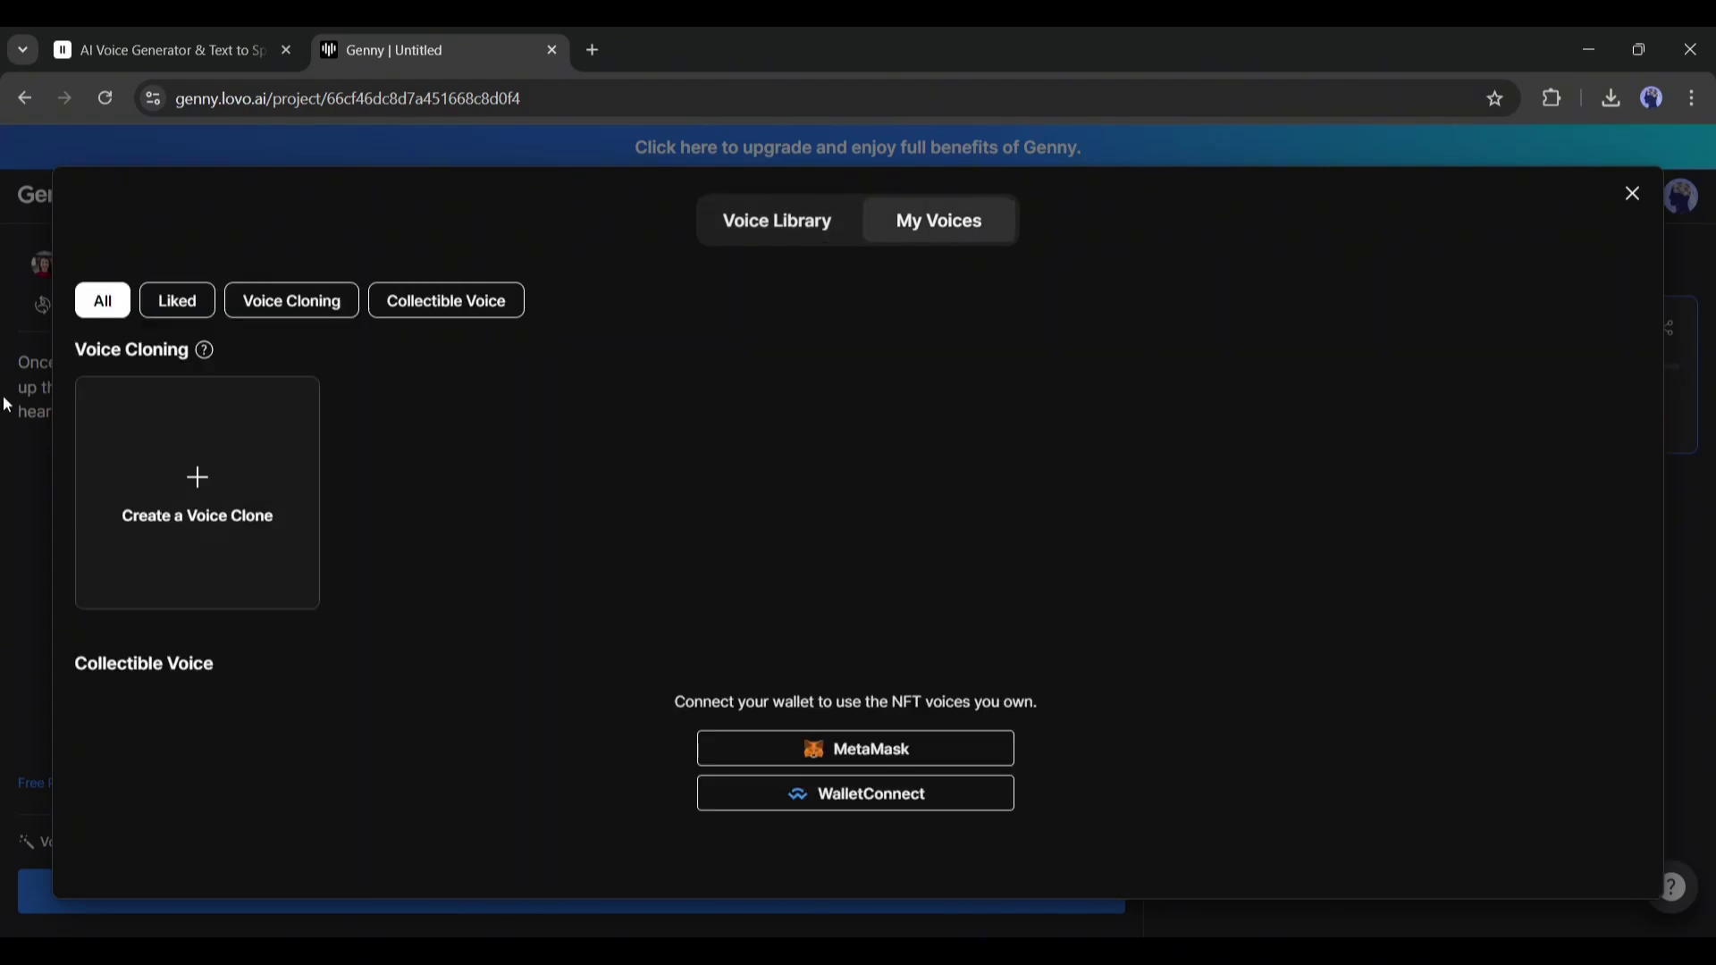
click(214, 491)
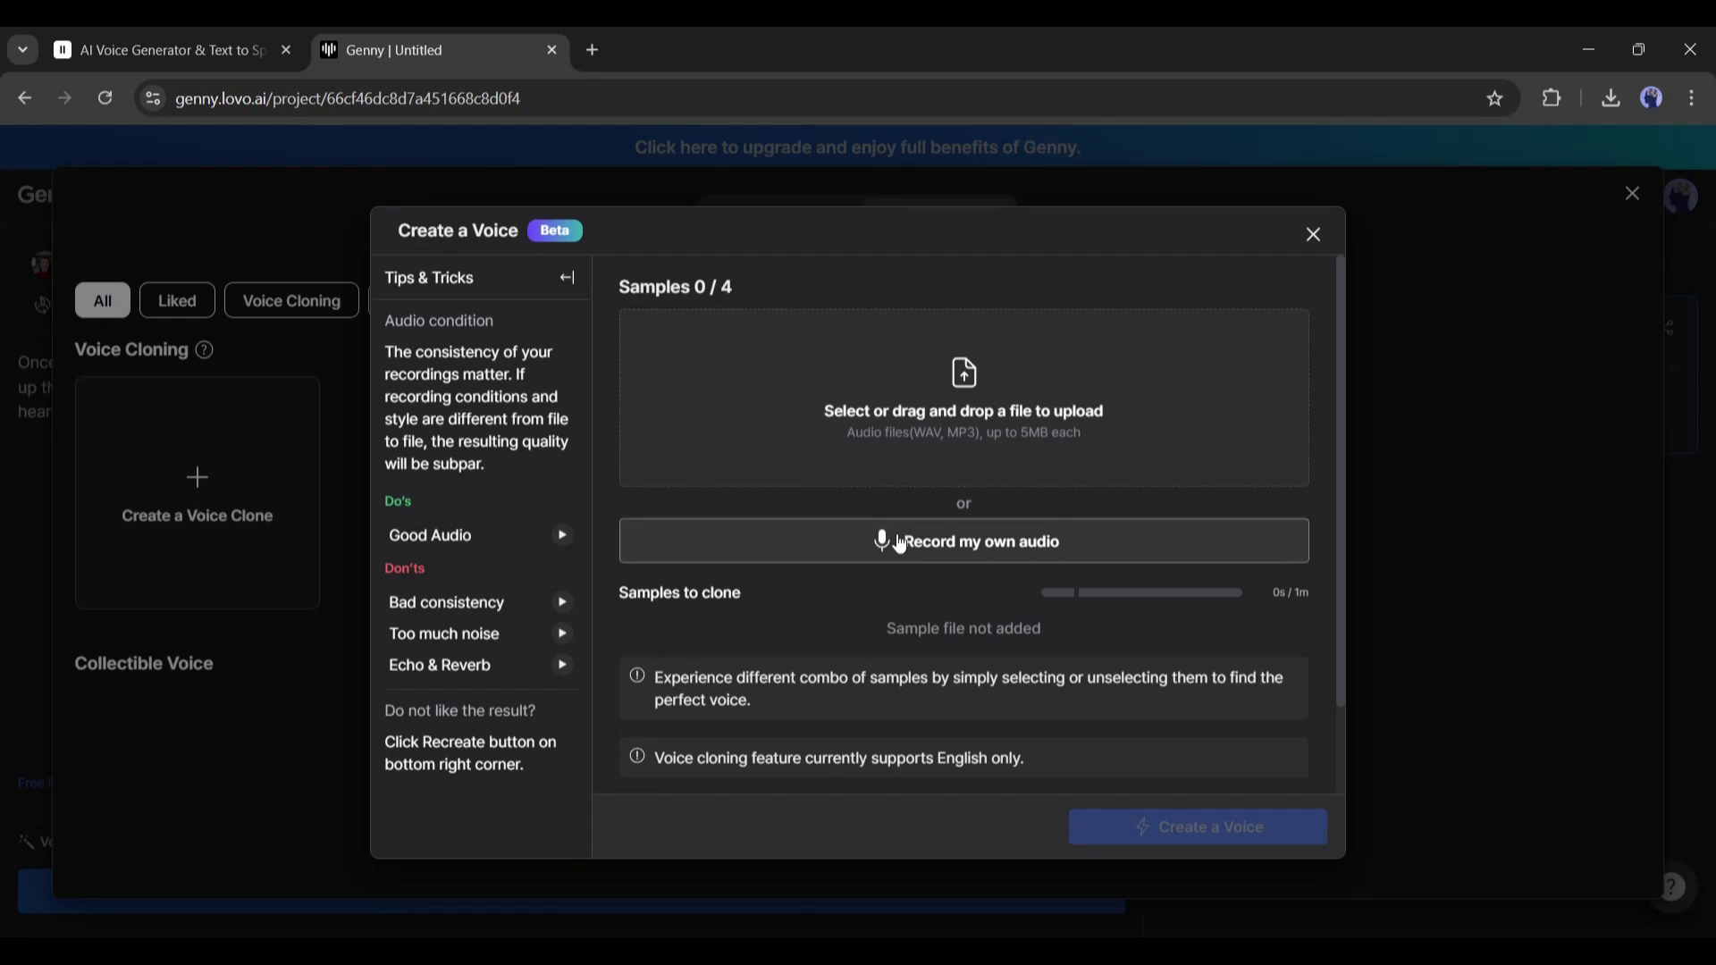
scroll(900, 545, down, 1)
scroll(806, 640, up, 1)
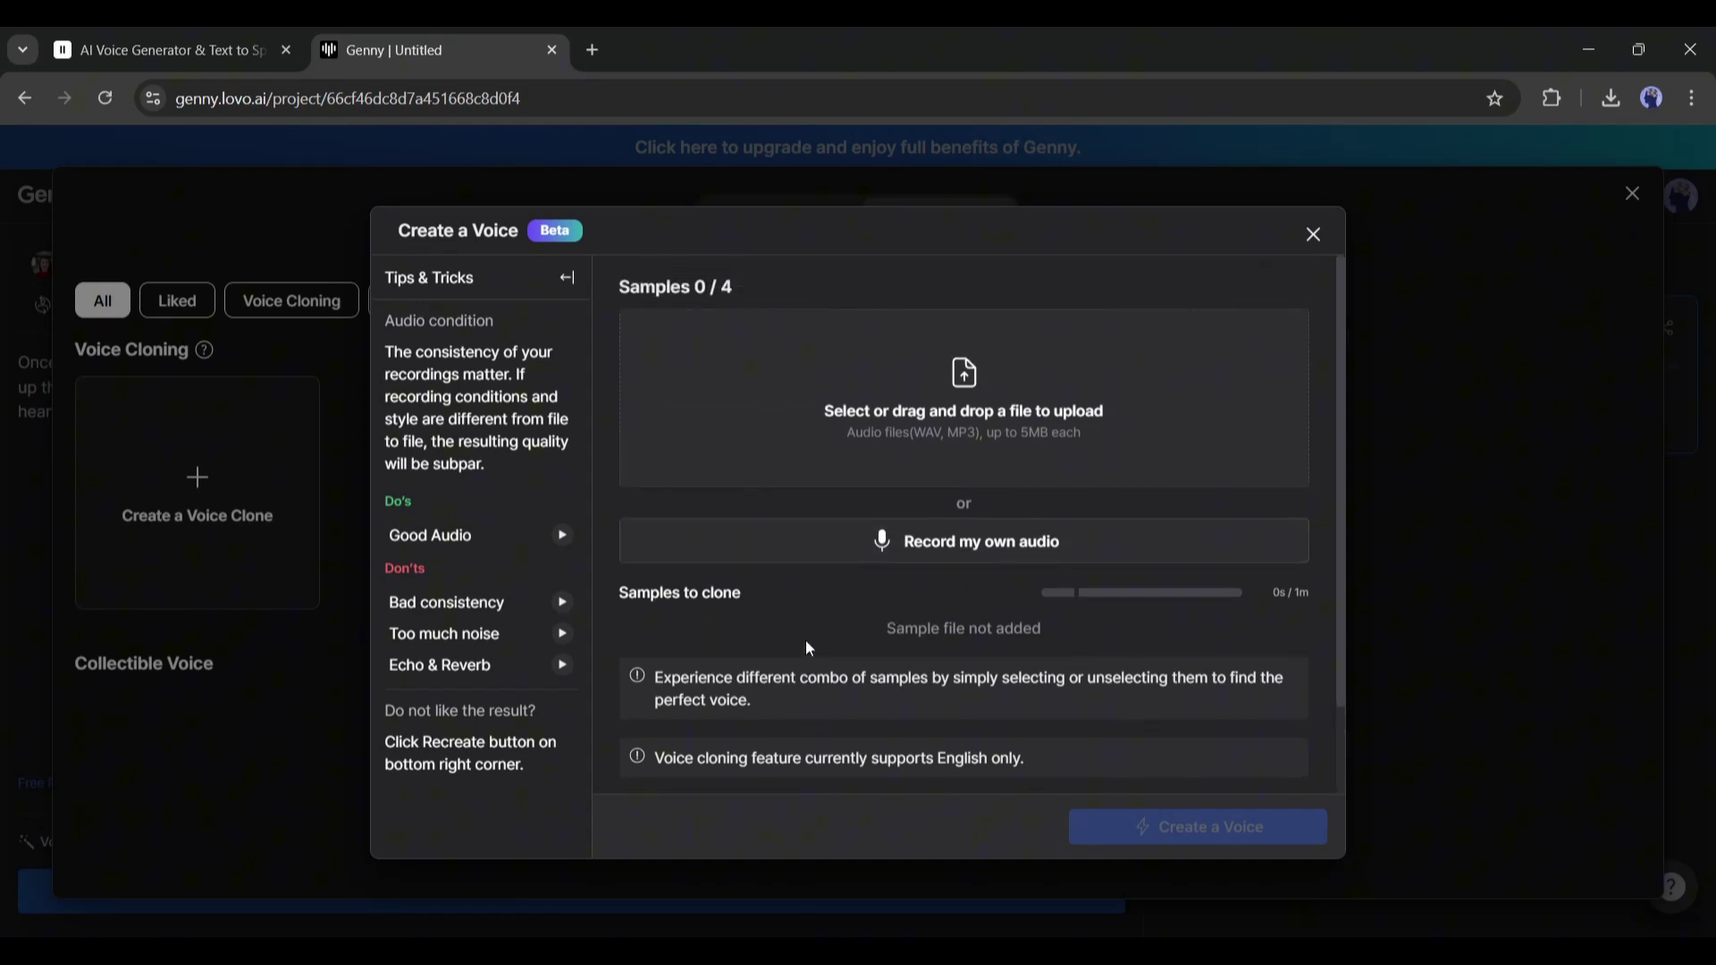
click(1313, 236)
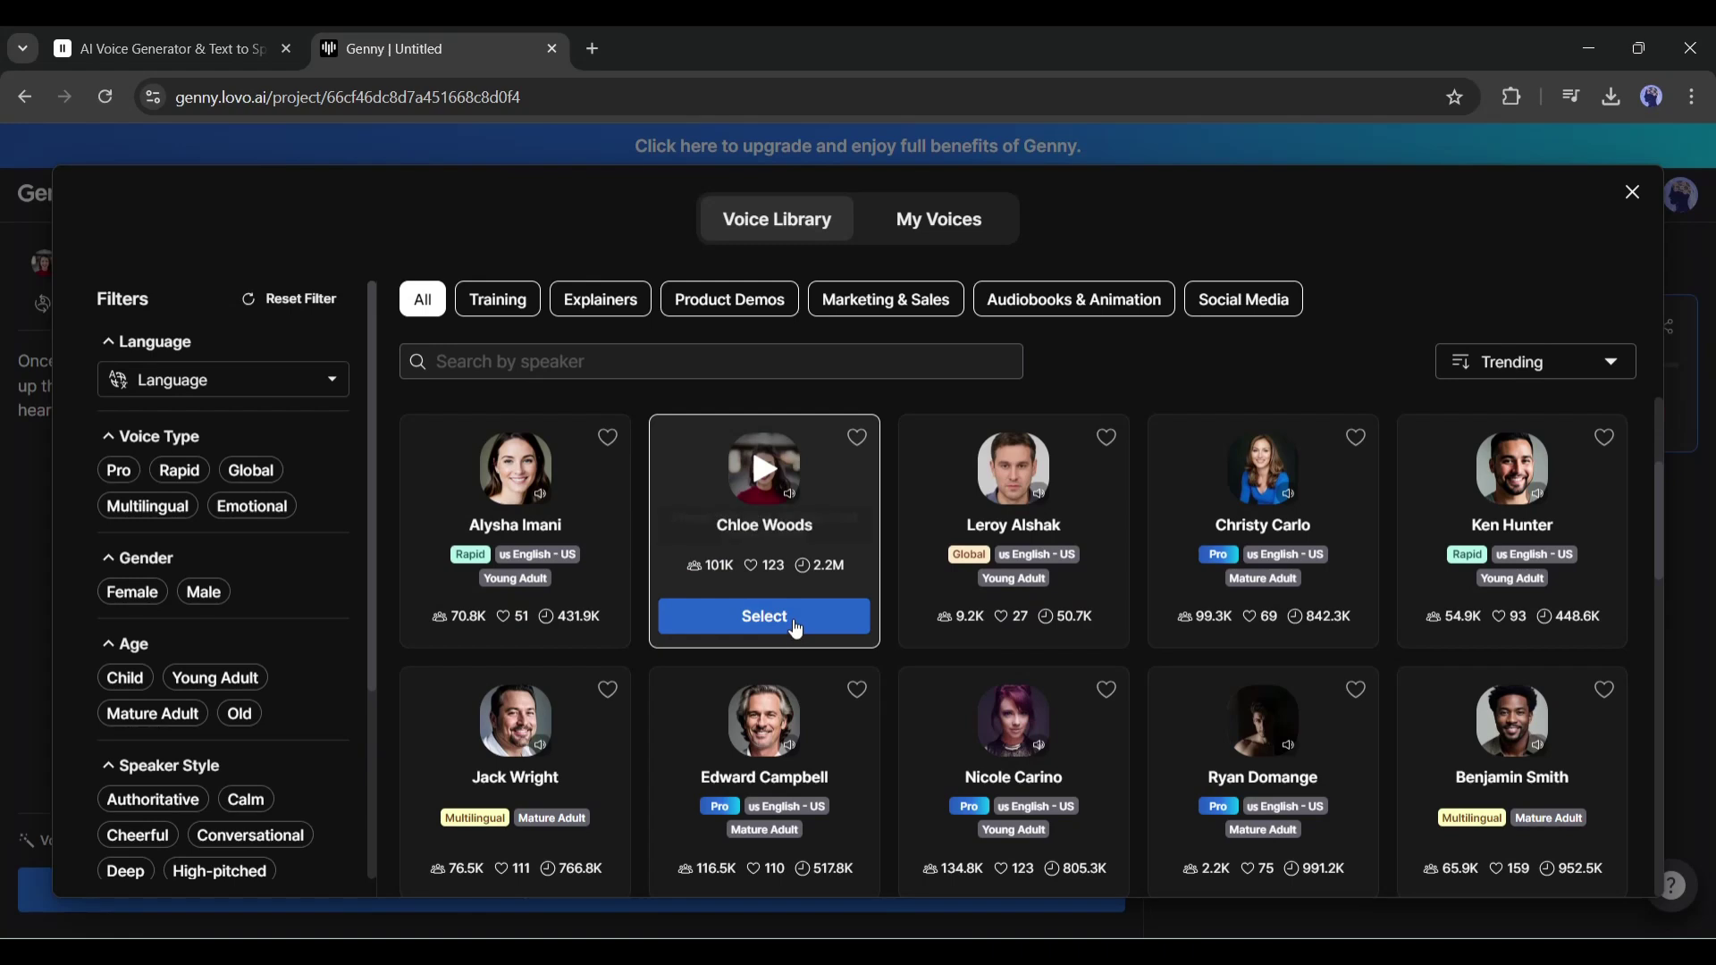
click(761, 618)
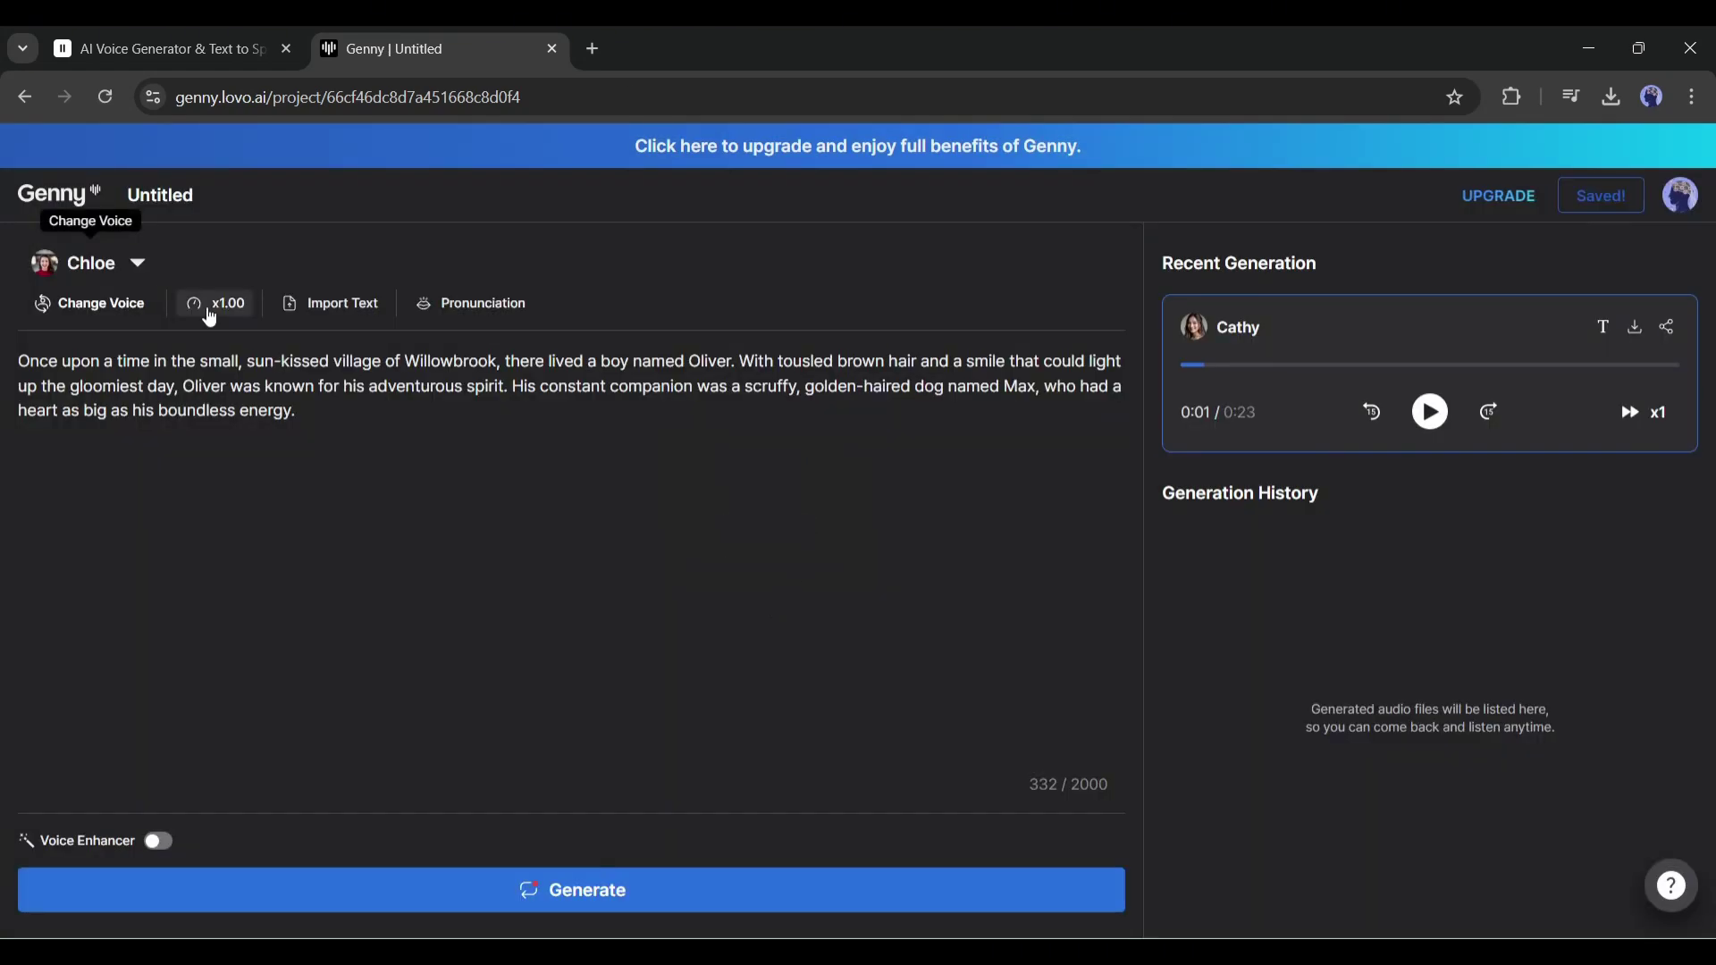
Check Import Text and Pronunciation without changes, then generate and play the 0:22 Chloe narration
click(327, 309)
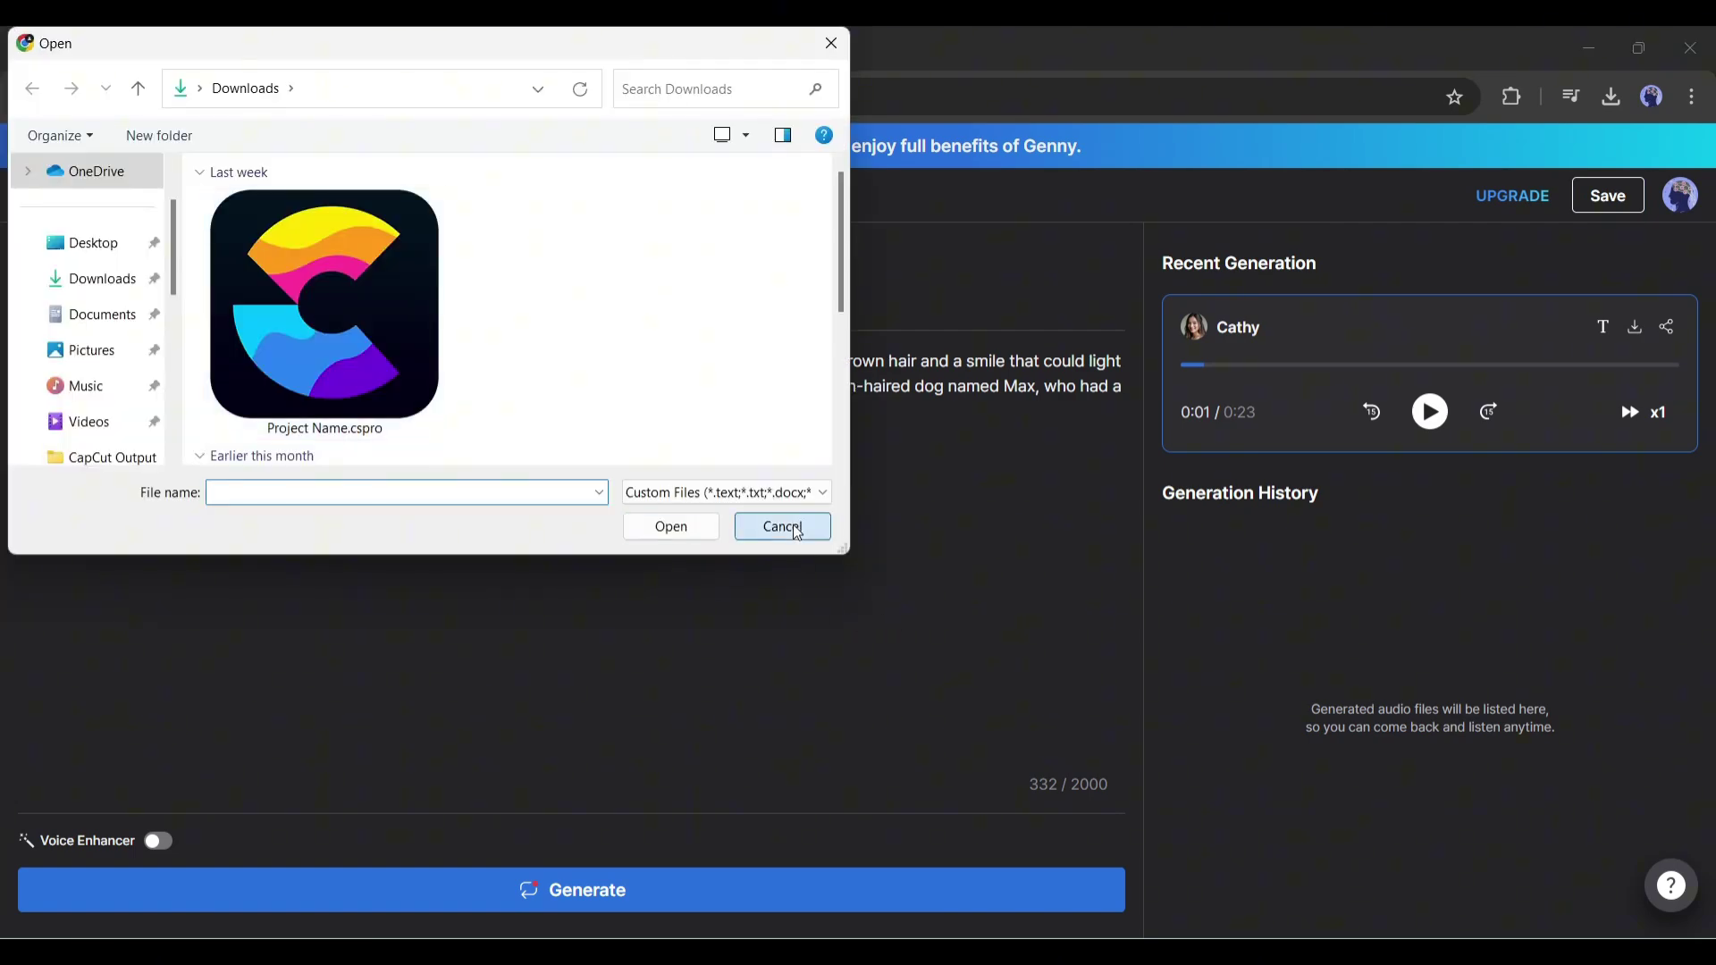
click(783, 526)
click(506, 308)
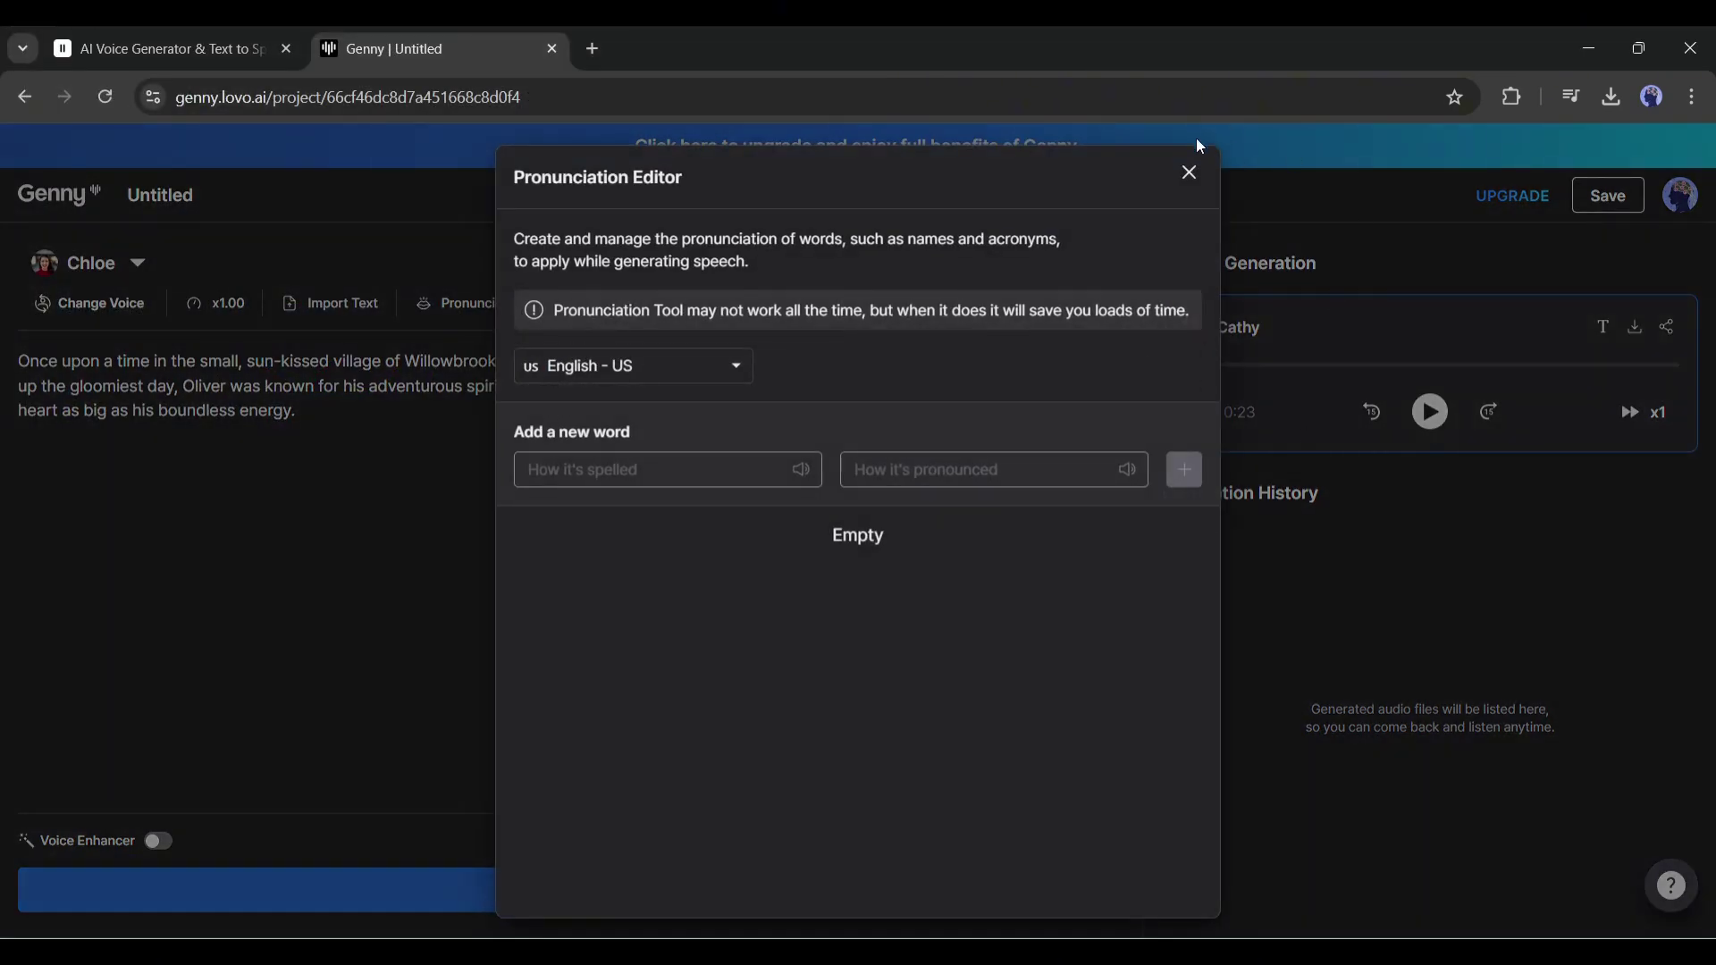
click(1190, 172)
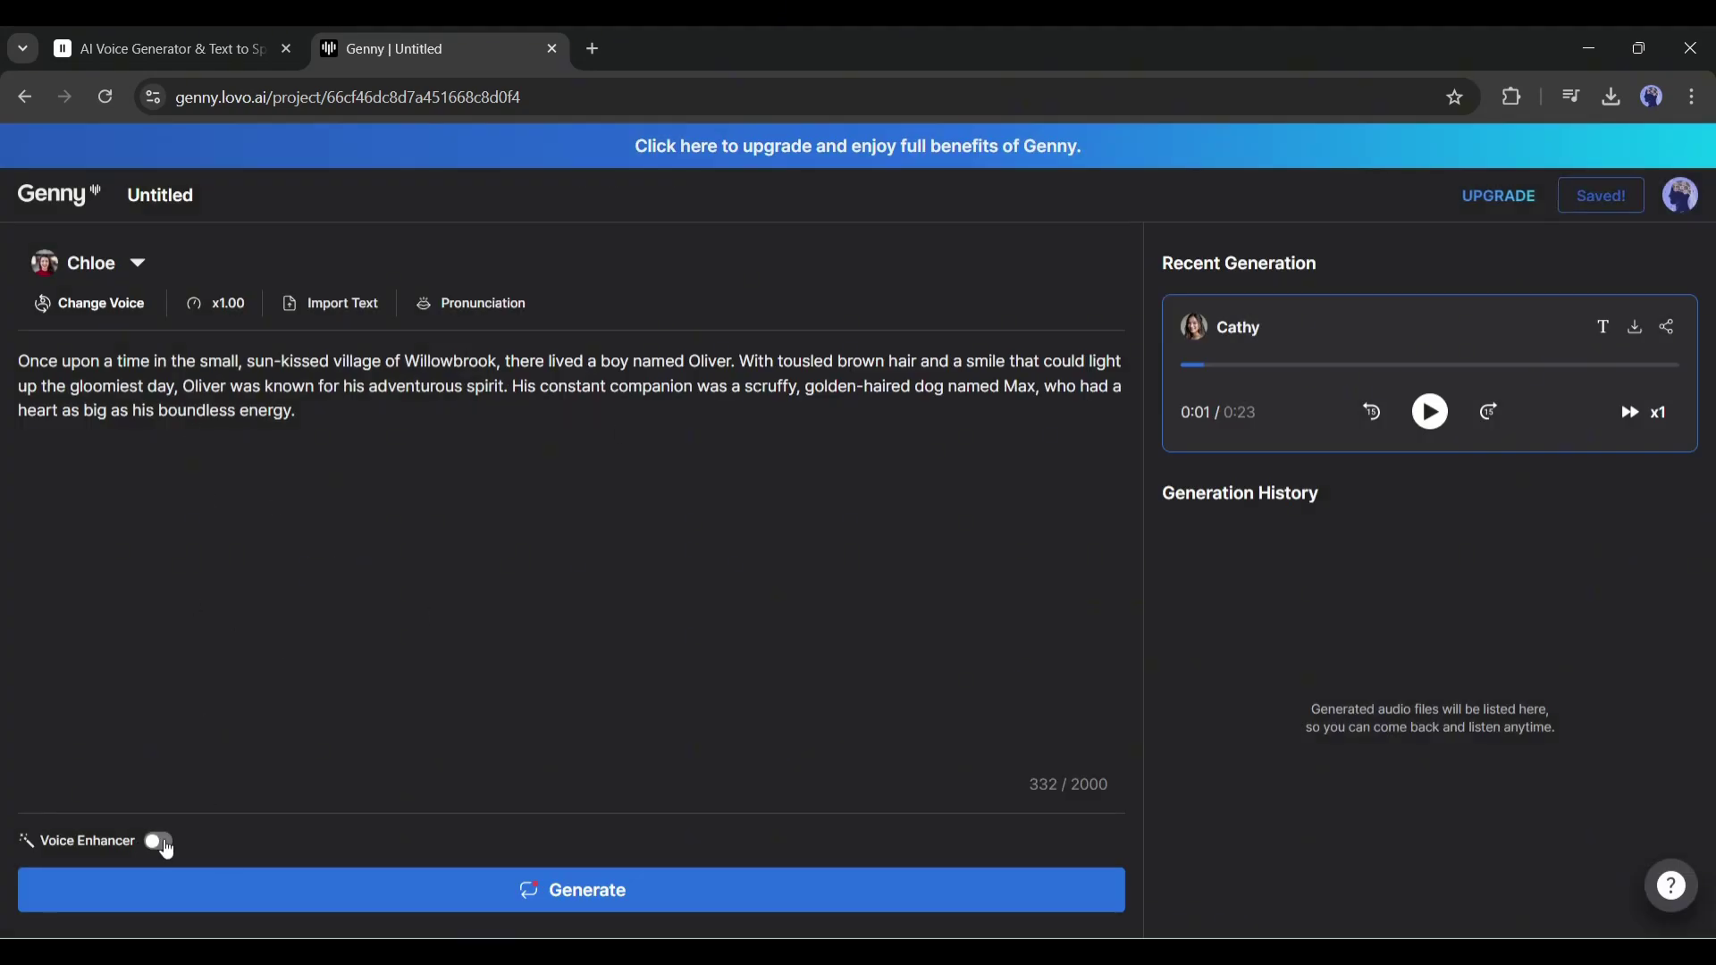
click(577, 886)
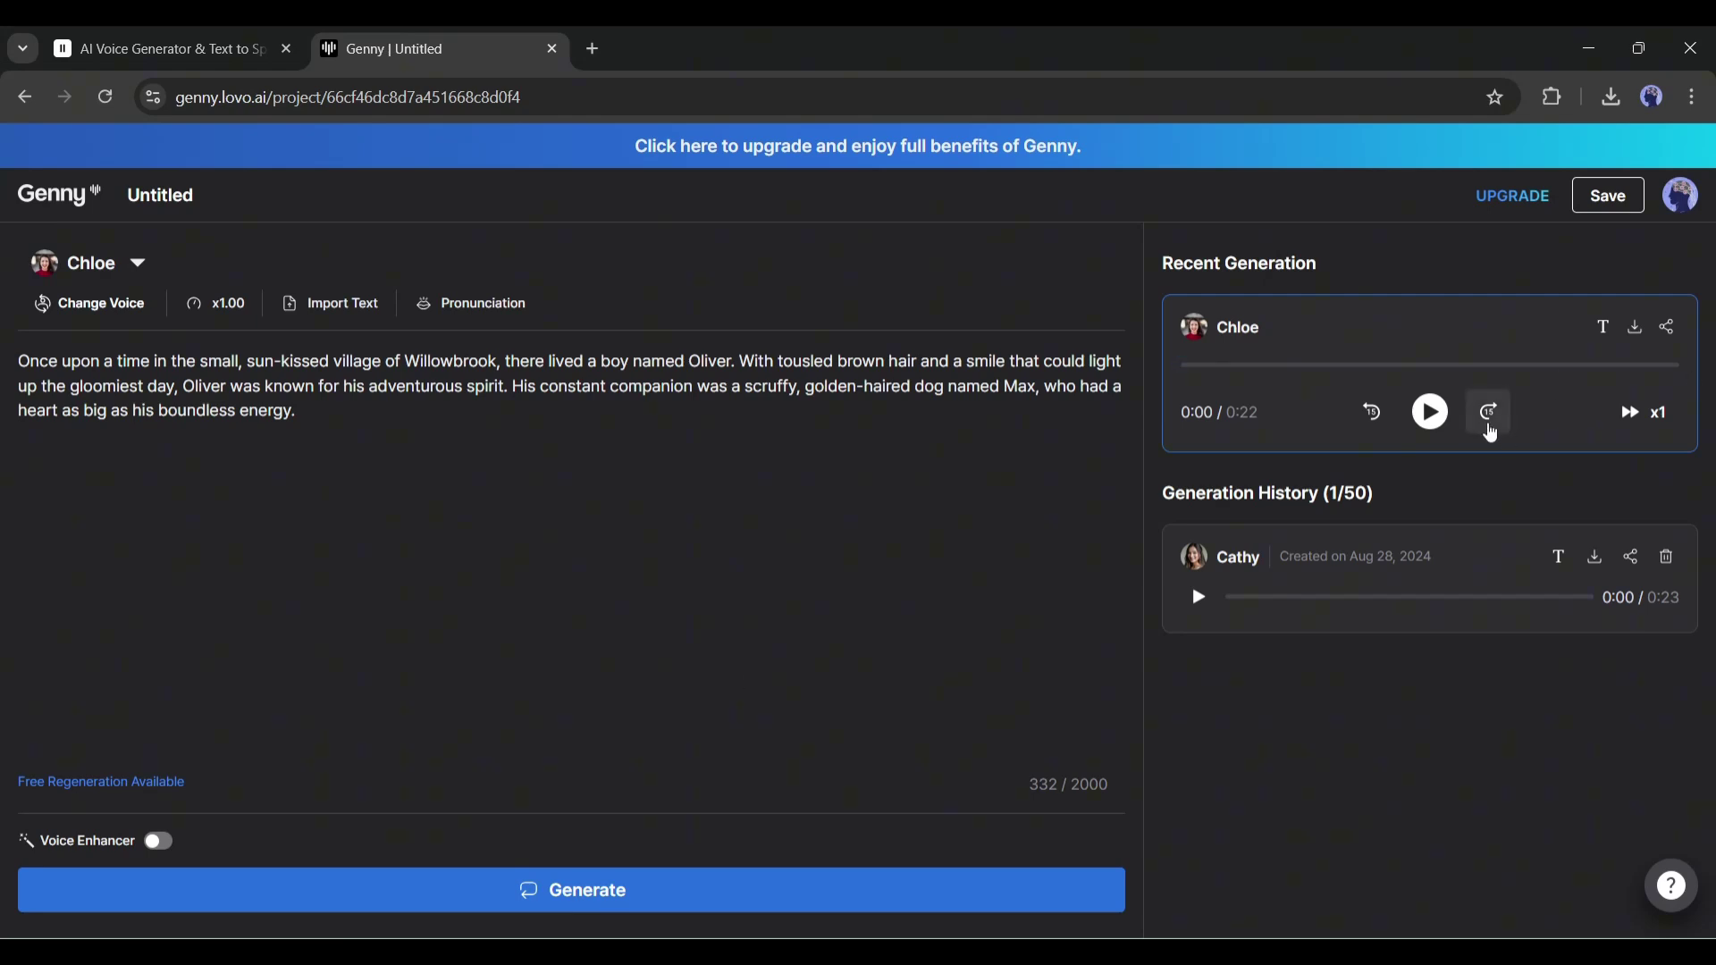
click(1430, 412)
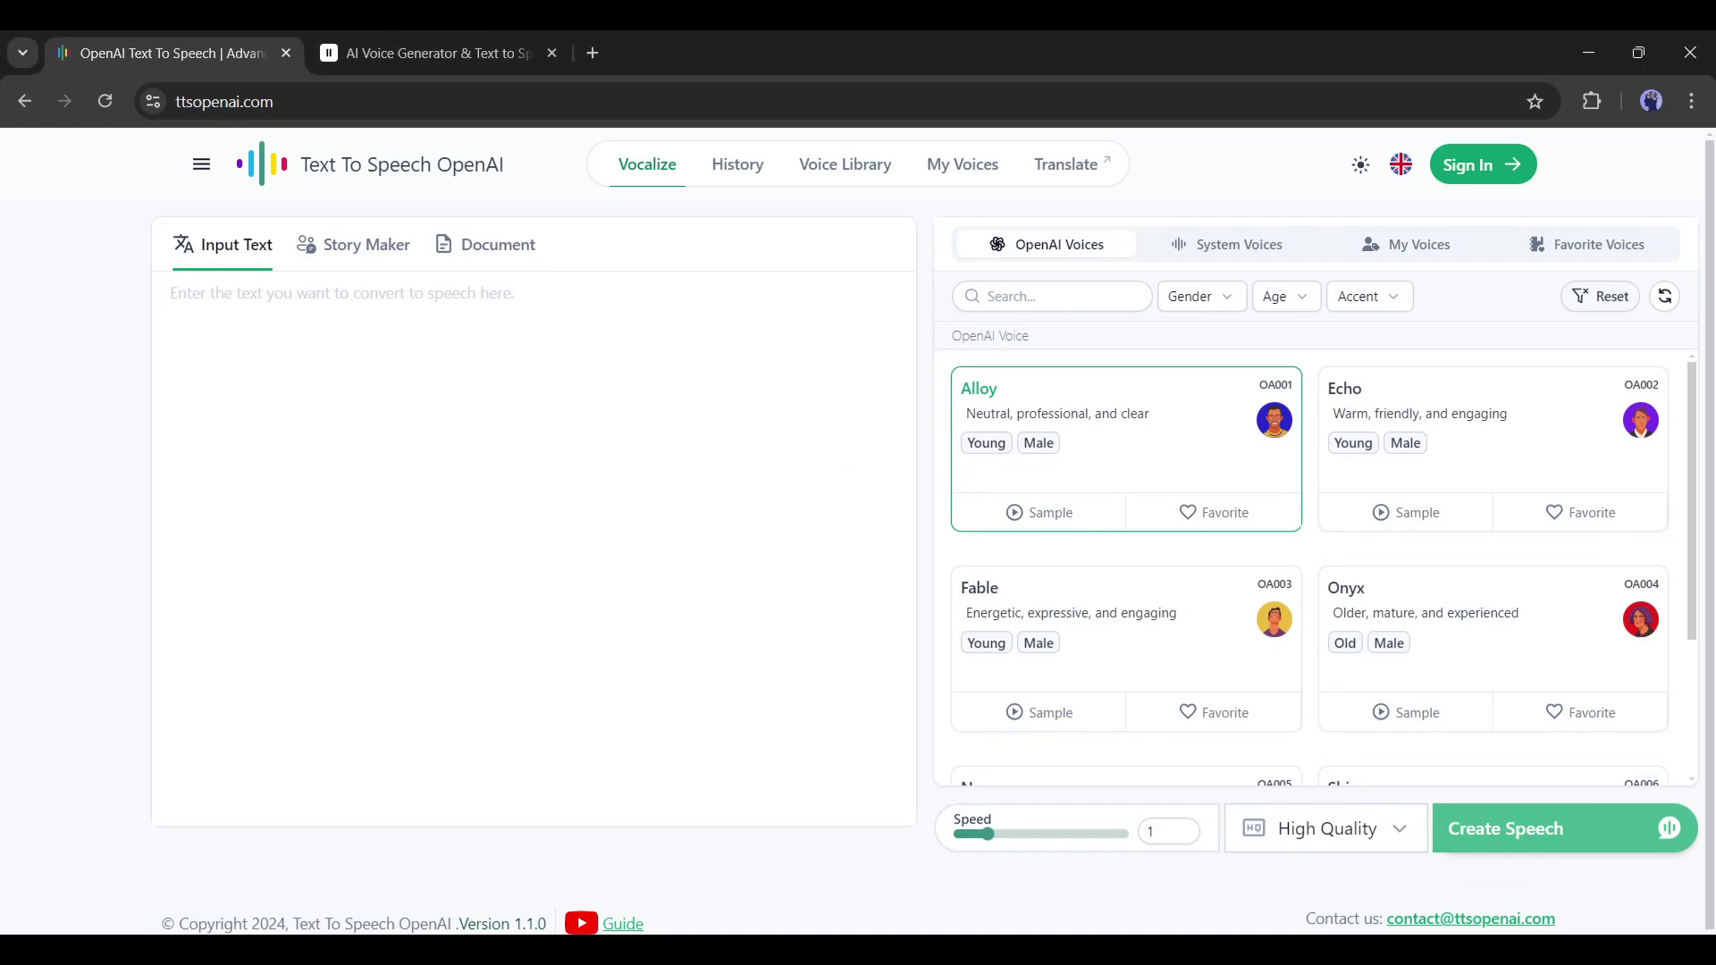
Sign in to TTS OpenAI and paste the 332-character Willowbrook story into the Vocalize box
scroll(1310, 572, down, 2)
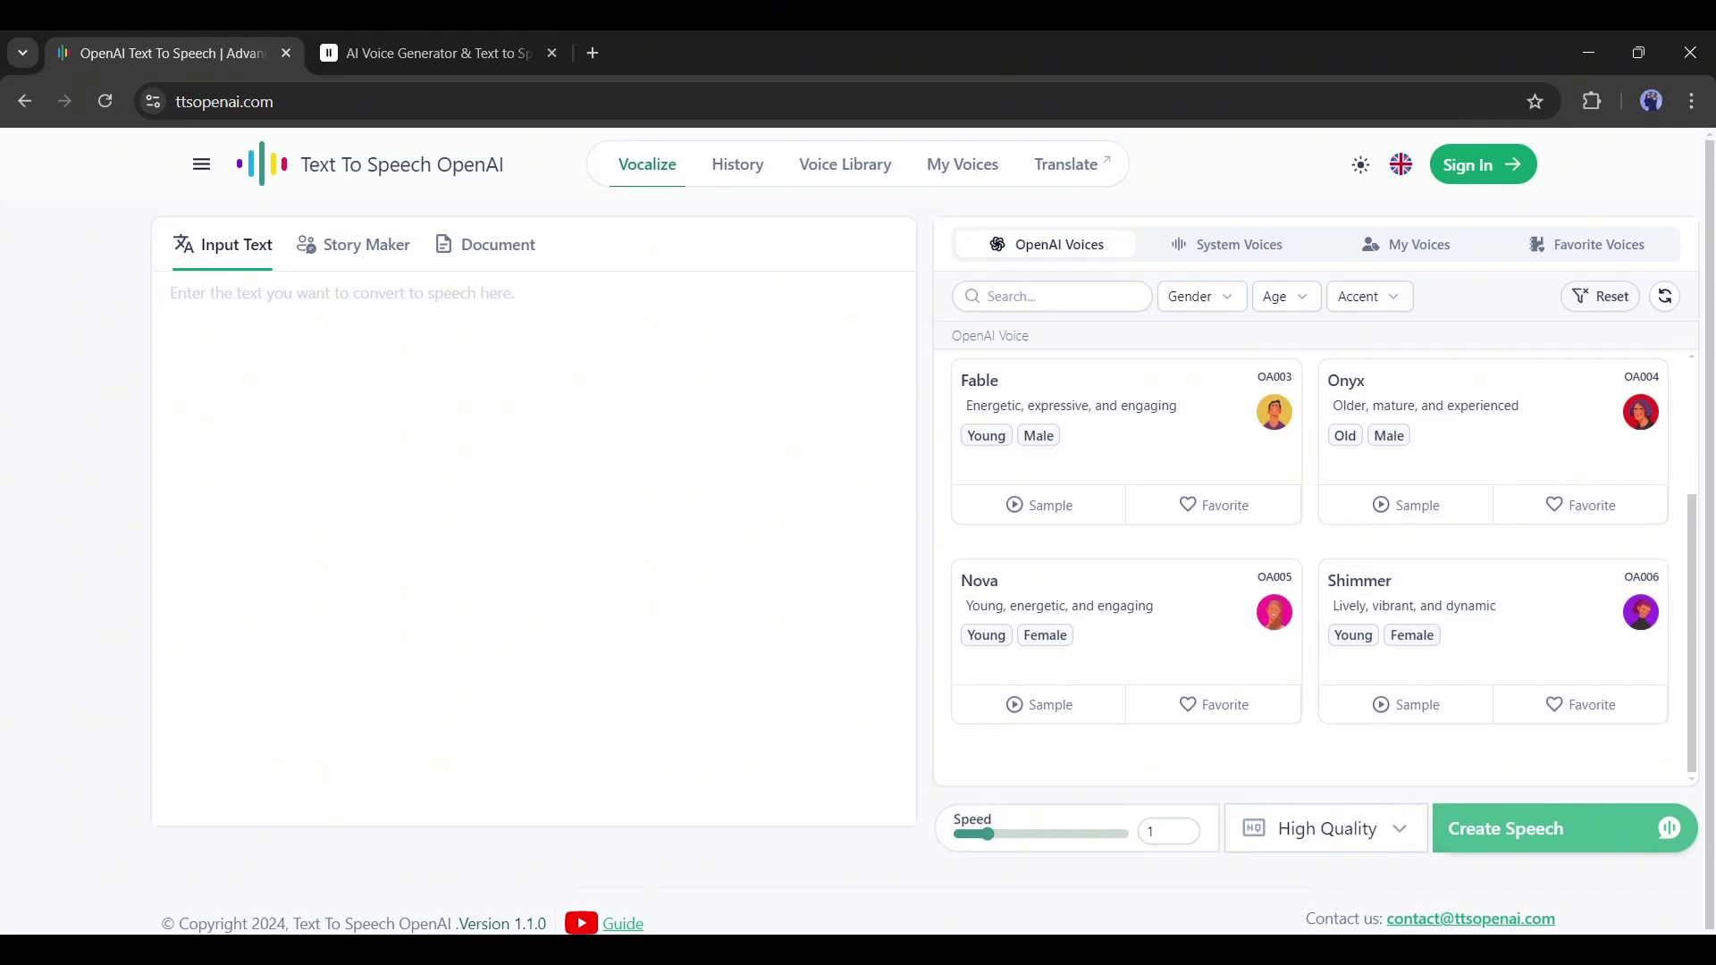
click(1483, 164)
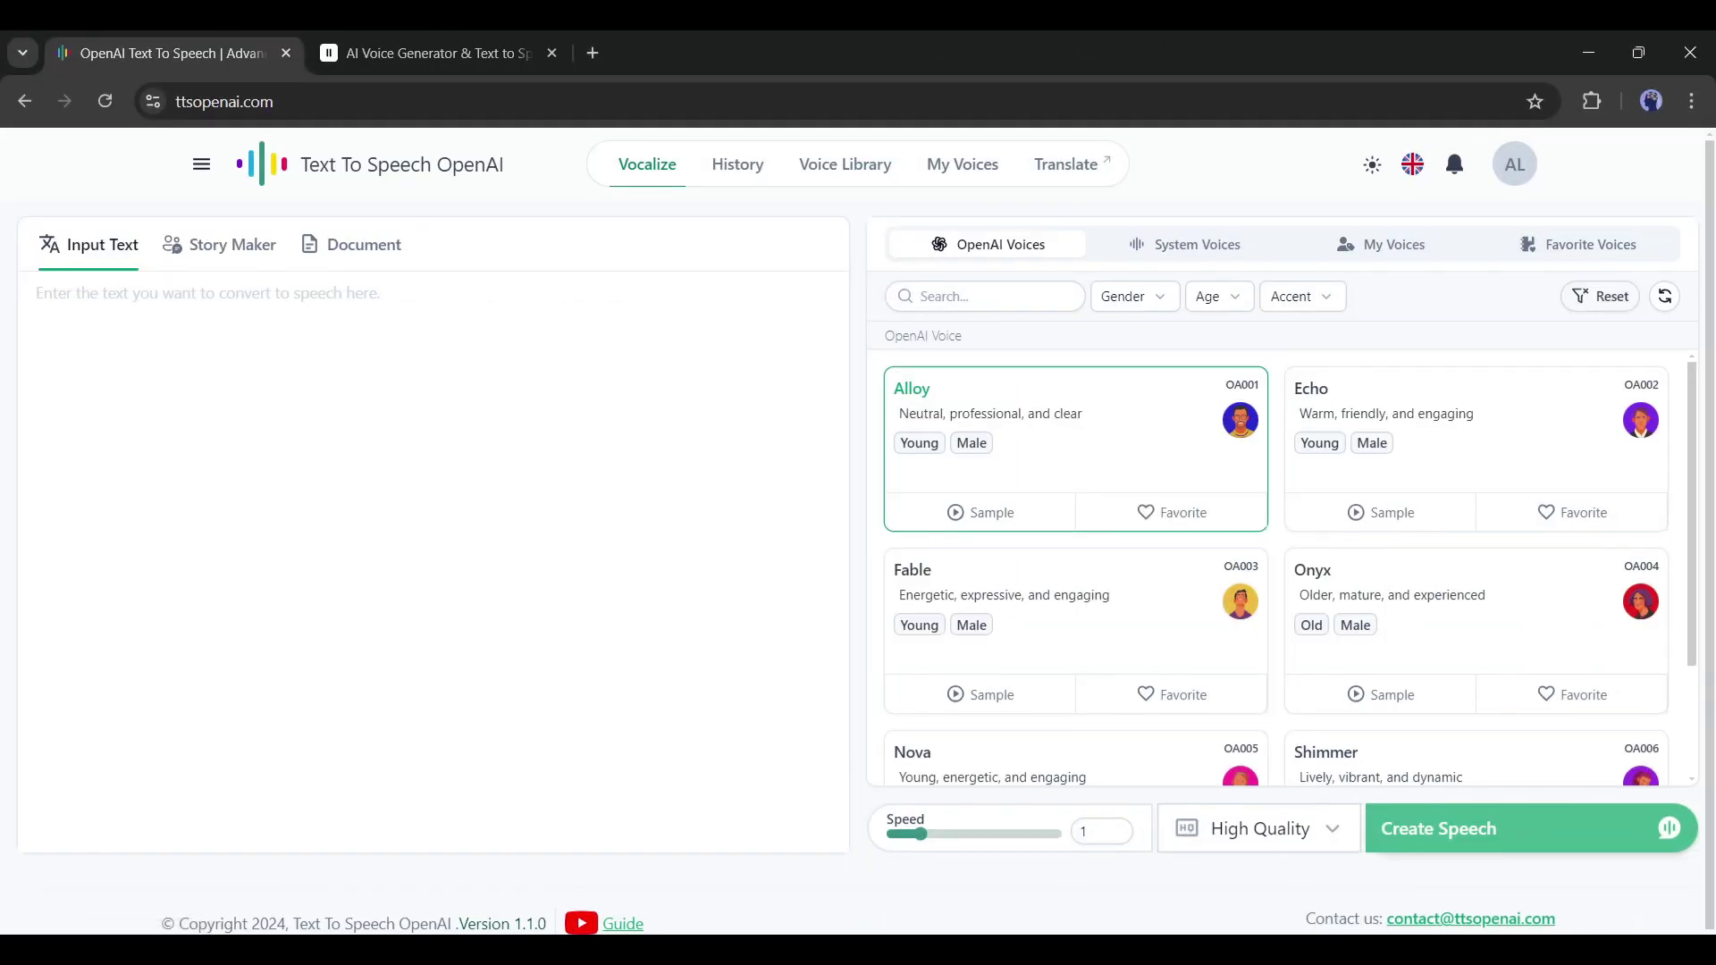
scroll(1290, 569, down, 2)
text(Once upon a time in the small, sun-kissed village of Willowbrook, there lived a boy named Oliver. With tousled brown hair and a smile that could light up the gloomiest day, Oliver was known for his adventurous spirit. His constant companion was a scruffy, golden-haired dog named Max, who had a heart as big as his boundless energy.)
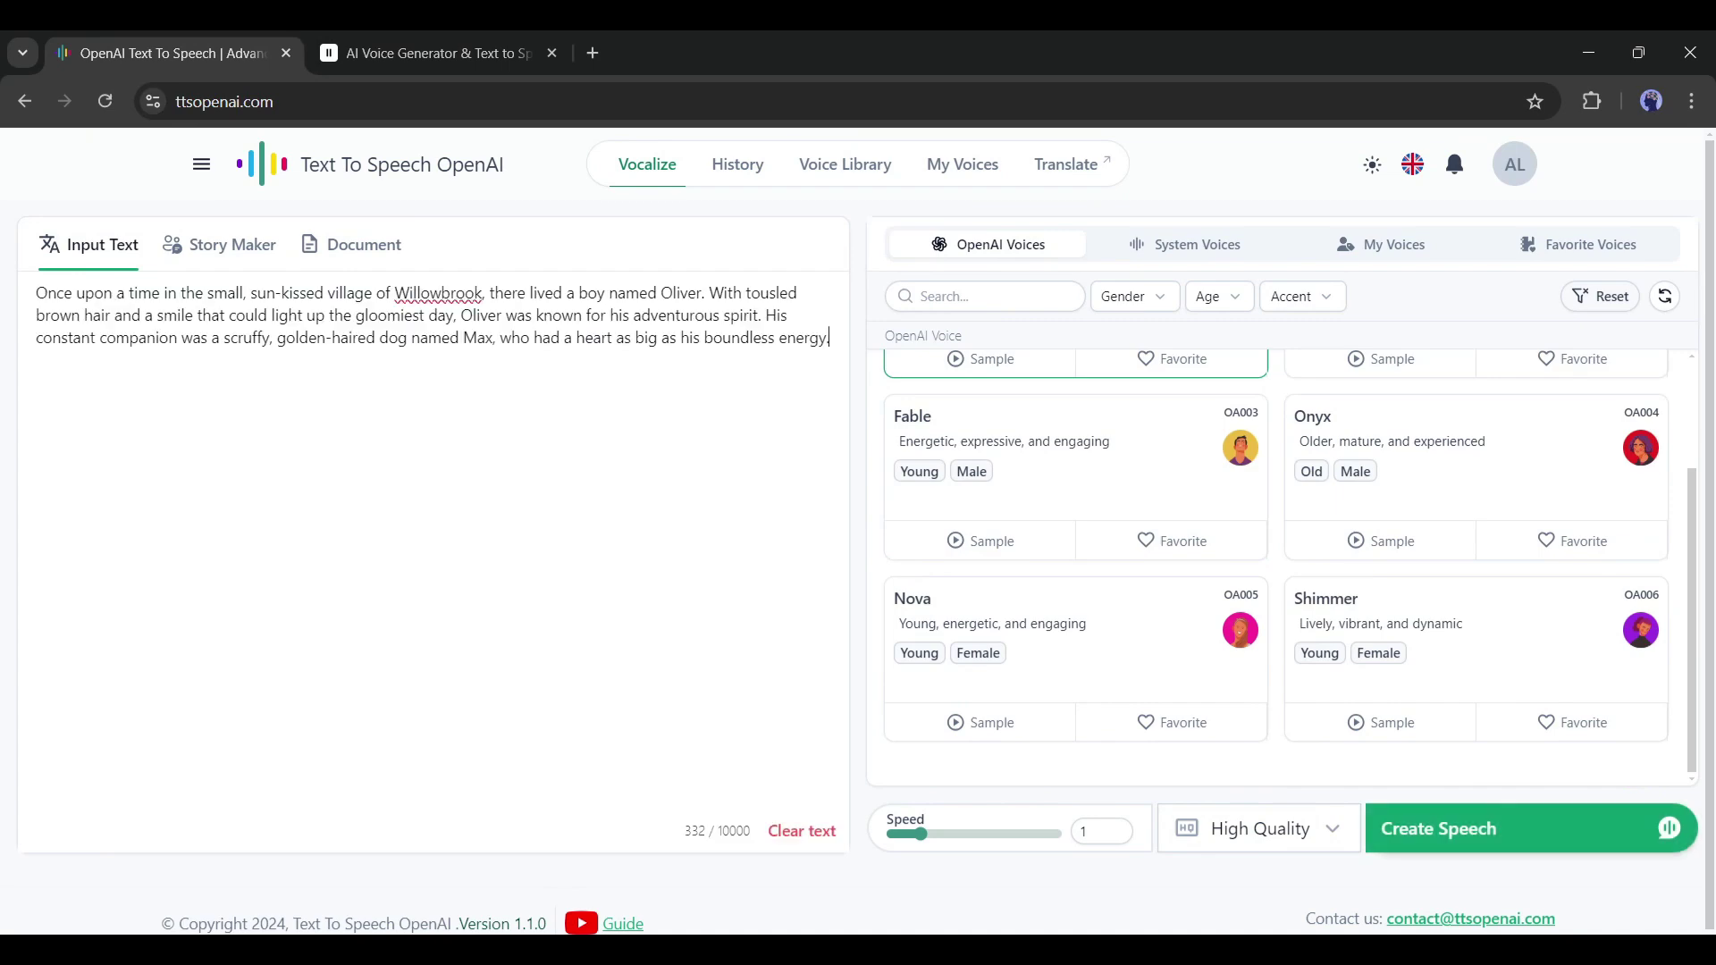
scroll(1290, 568, up, 2)
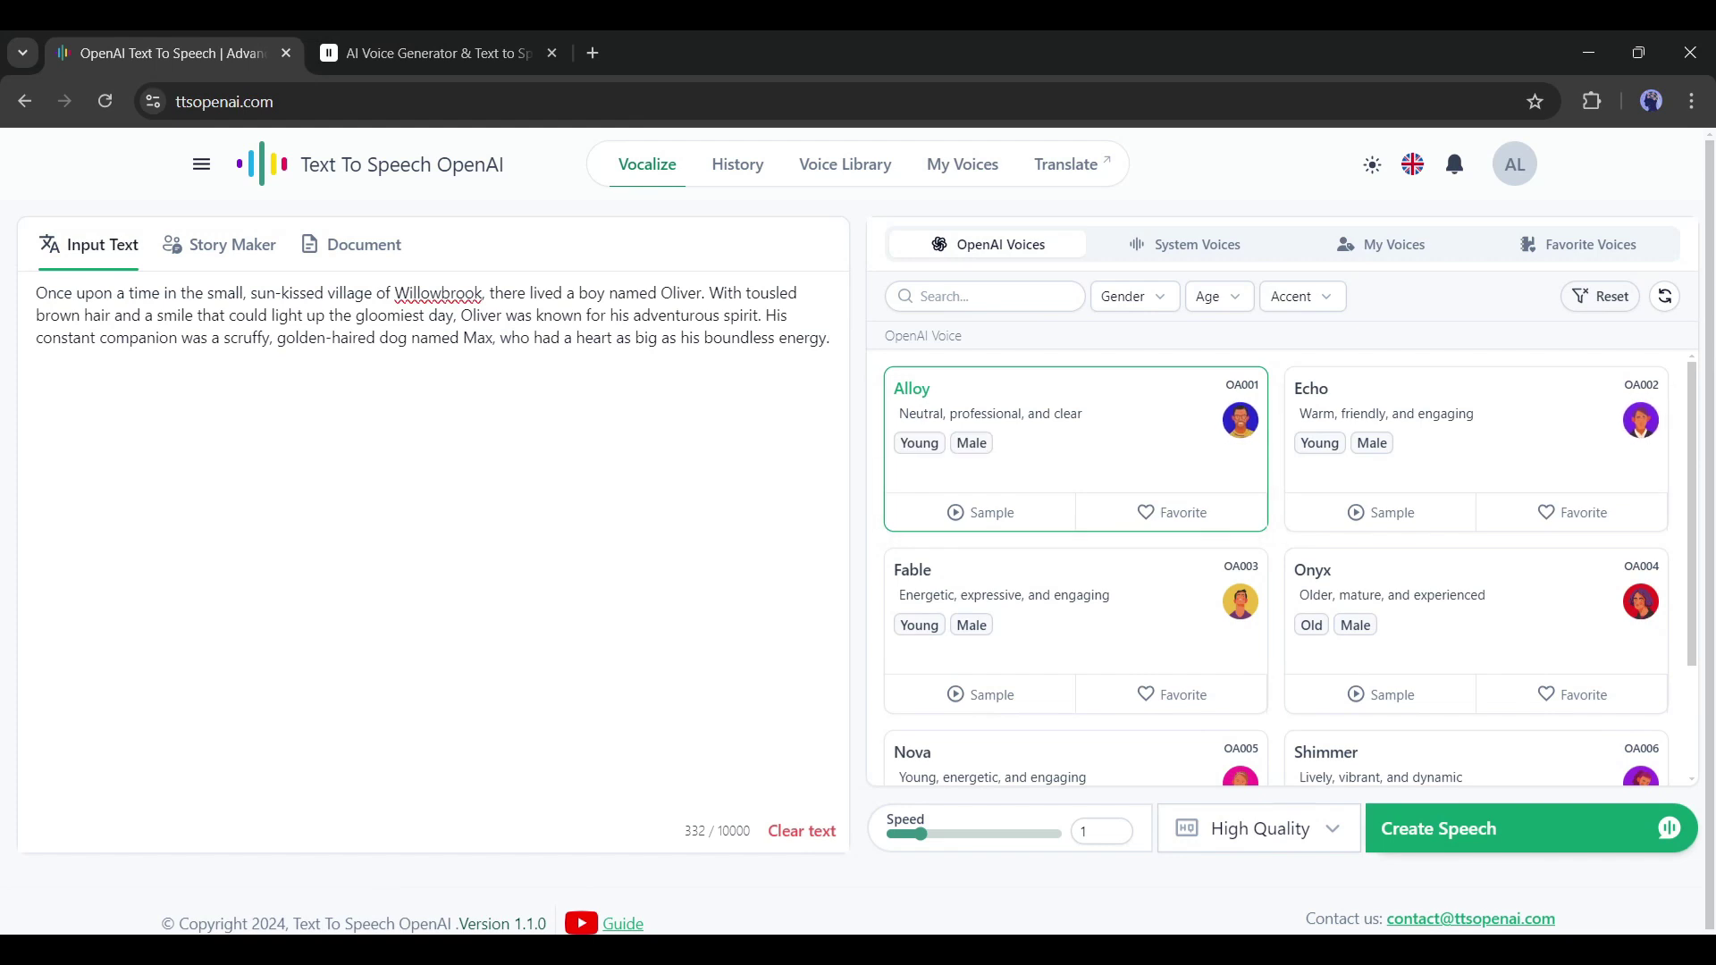
scroll(1290, 569, down, 2)
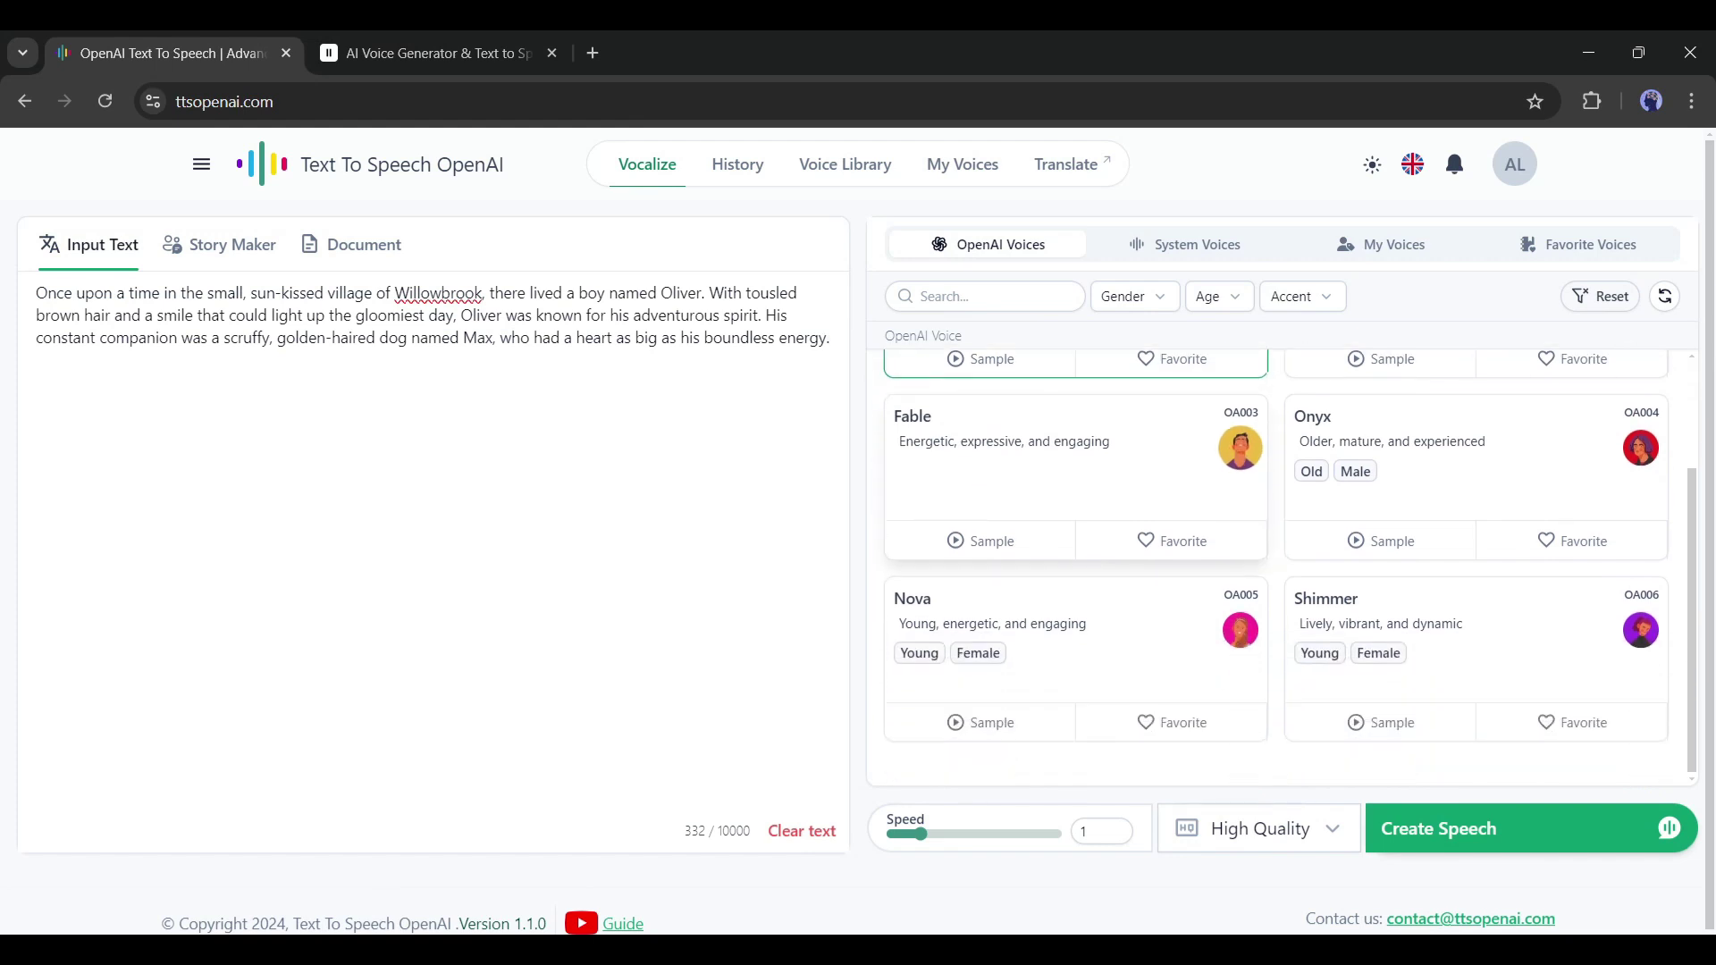
scroll(1289, 566, up, 2)
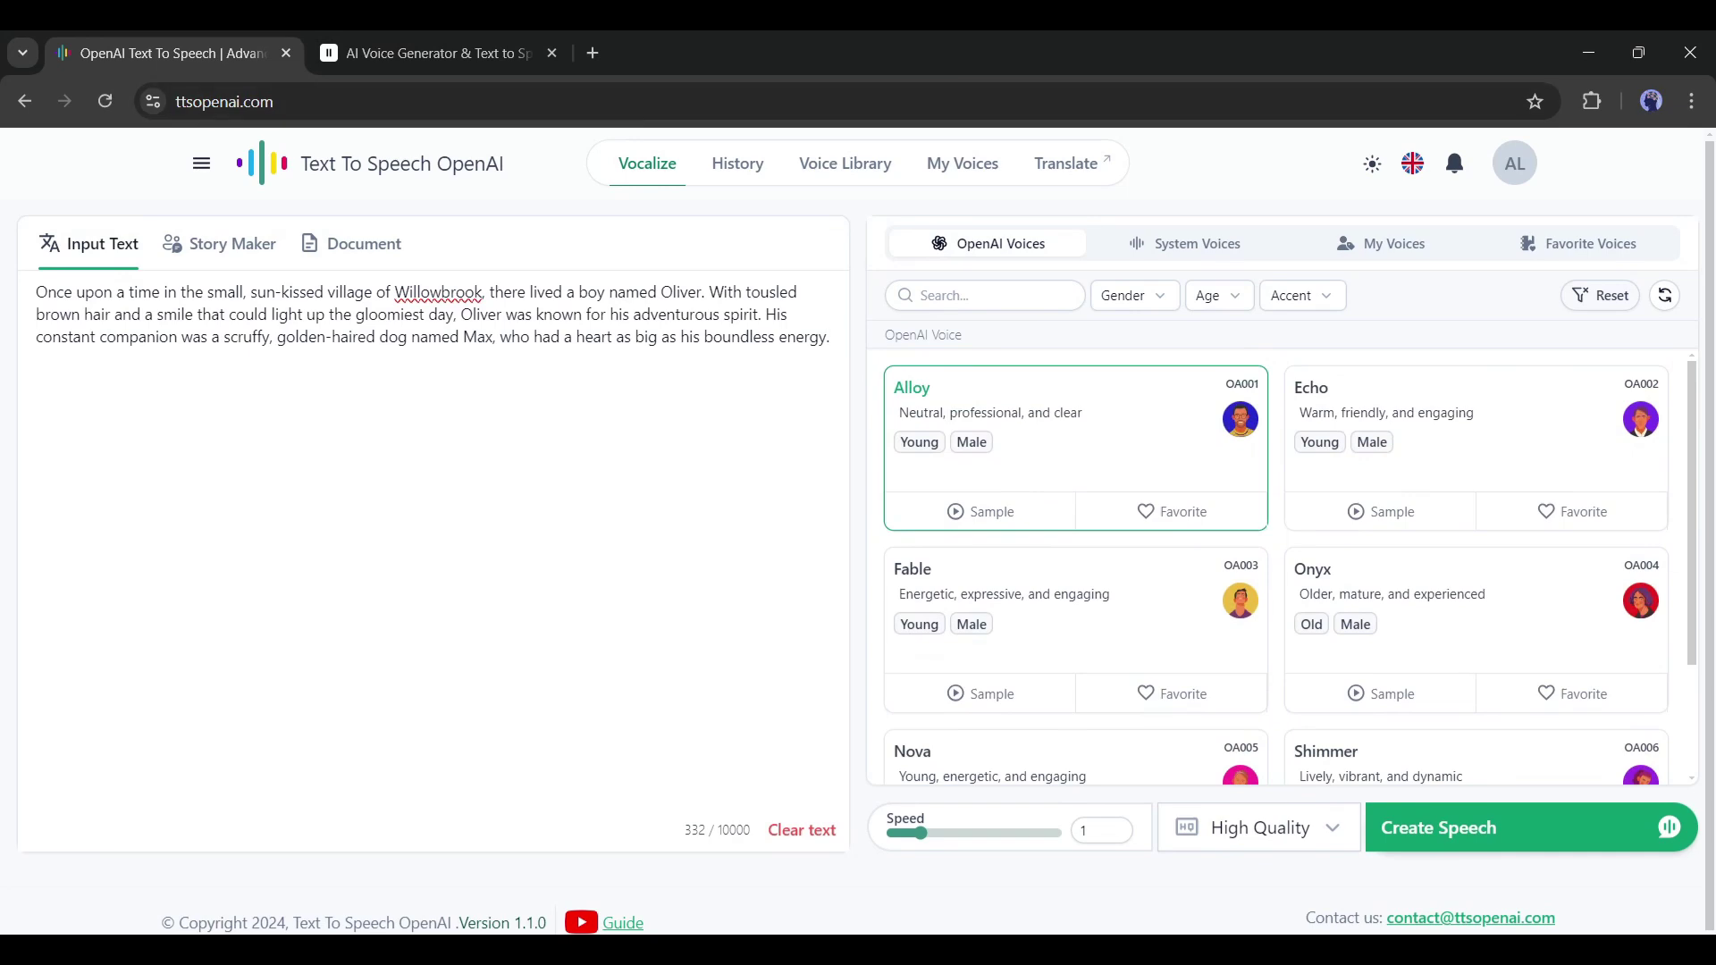
Browse the System Voices list, view the My Voices instant-cloning dialog, and return to the top
click(1186, 243)
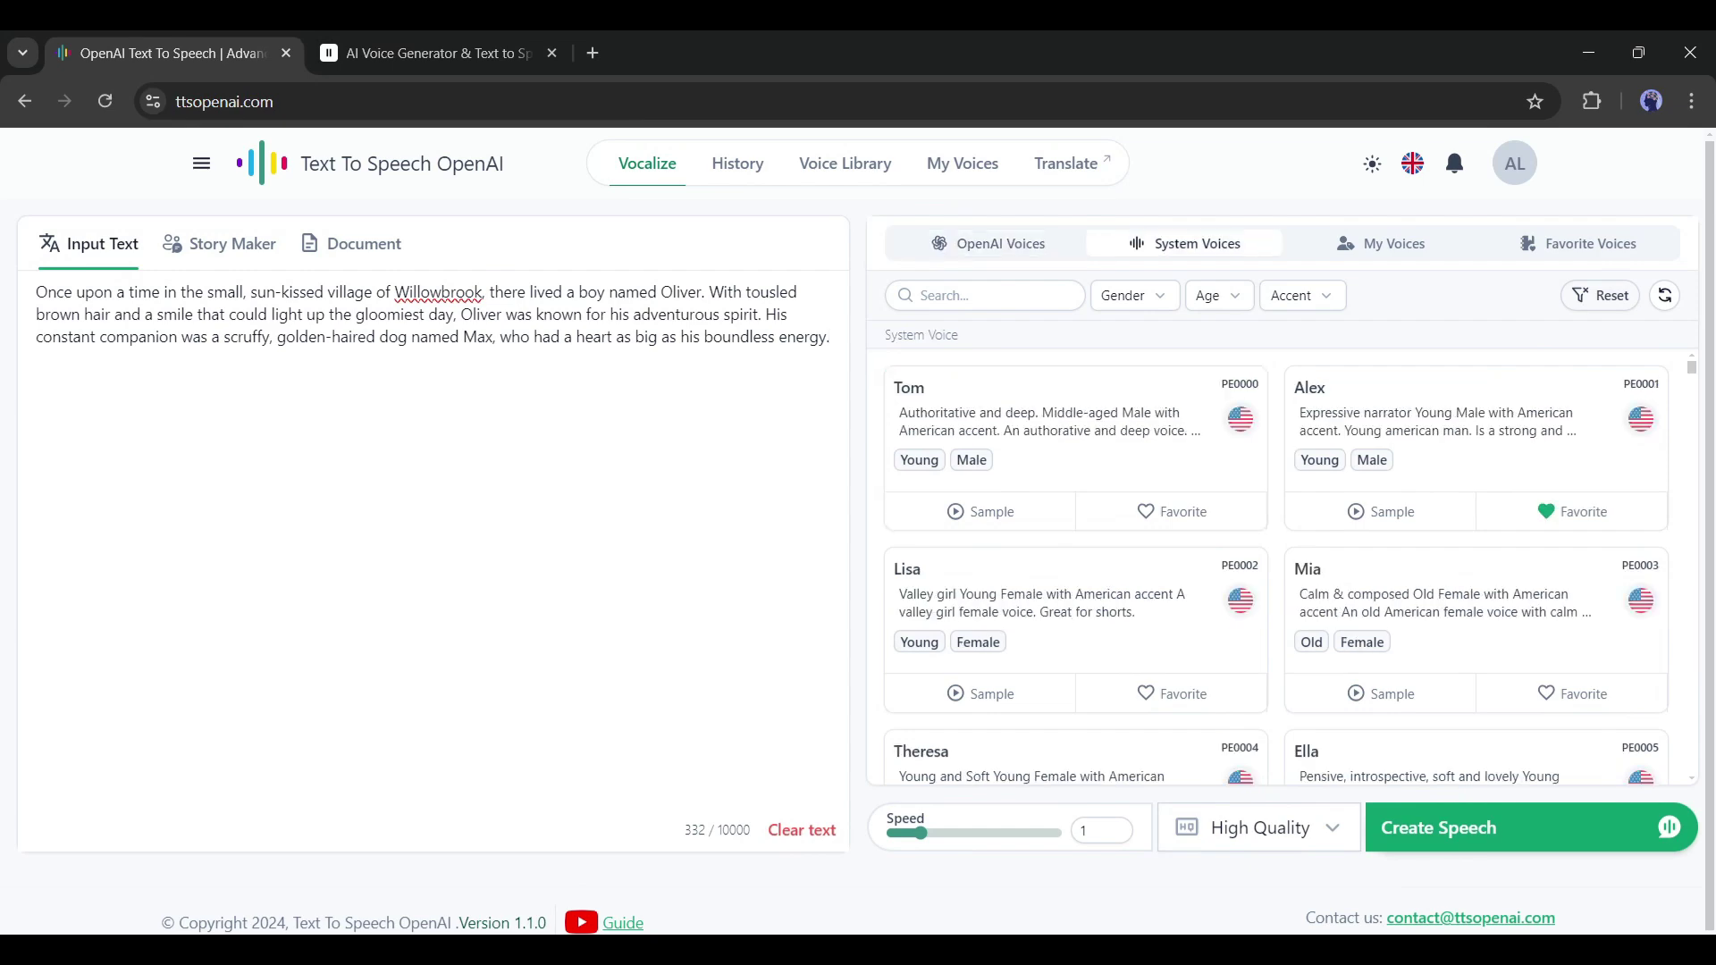
scroll(1075, 473, down, 15)
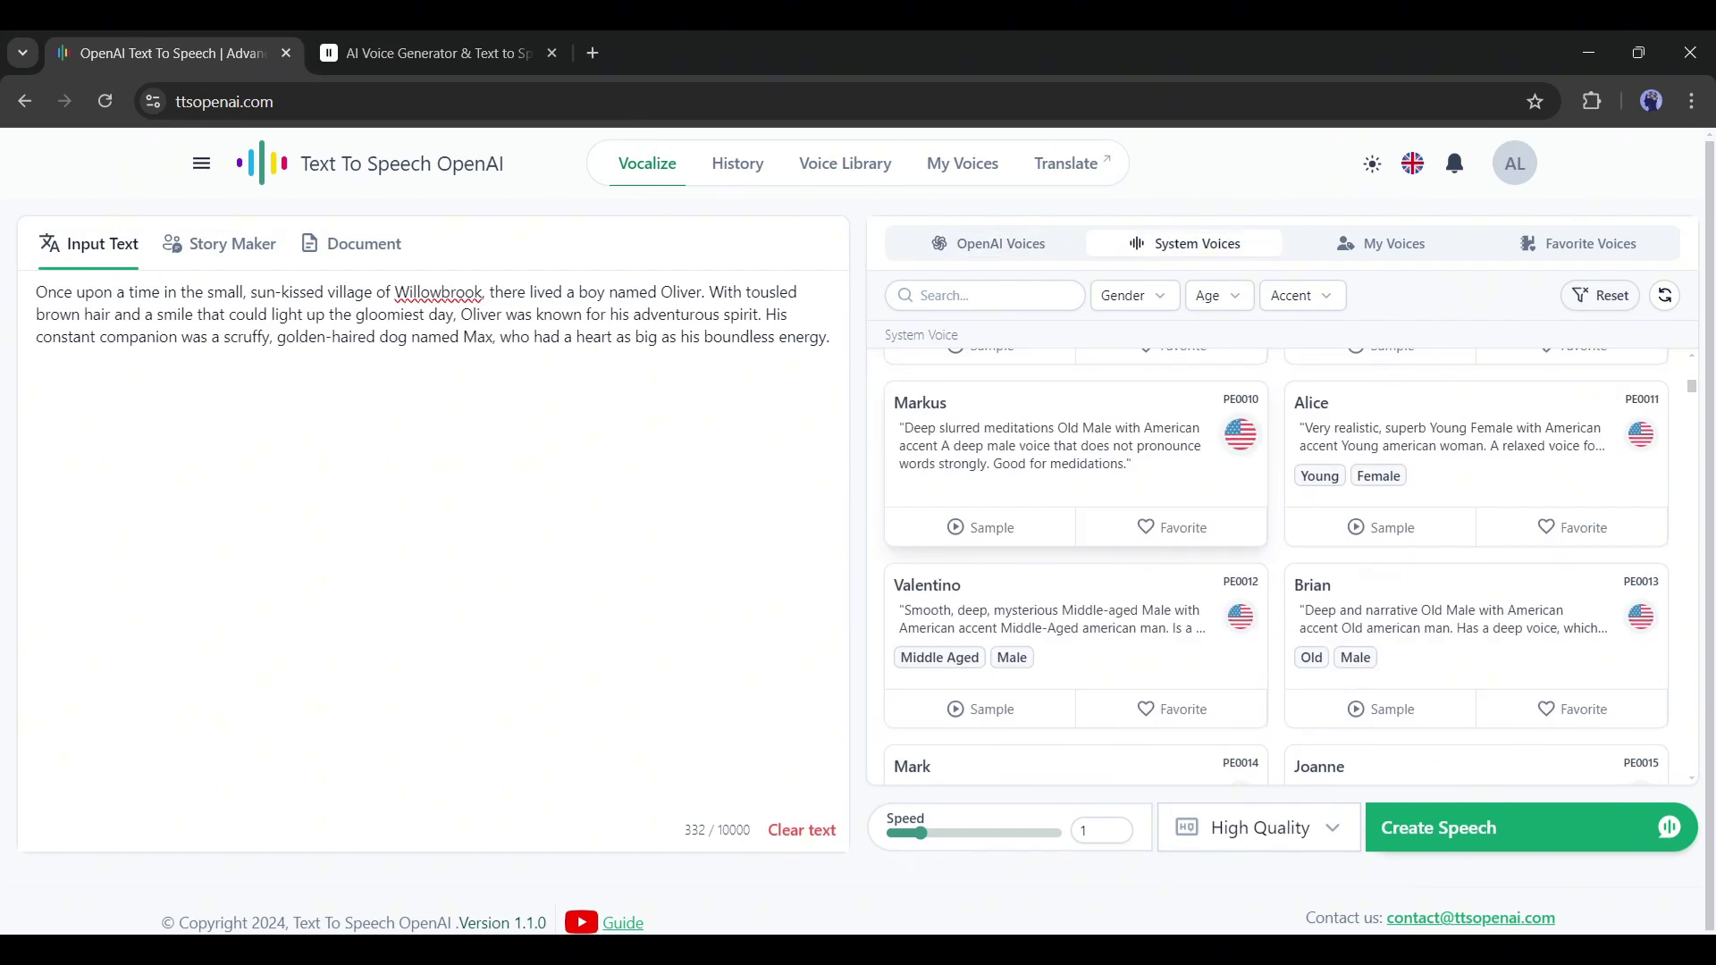
scroll(1290, 569, down, 3)
click(1384, 244)
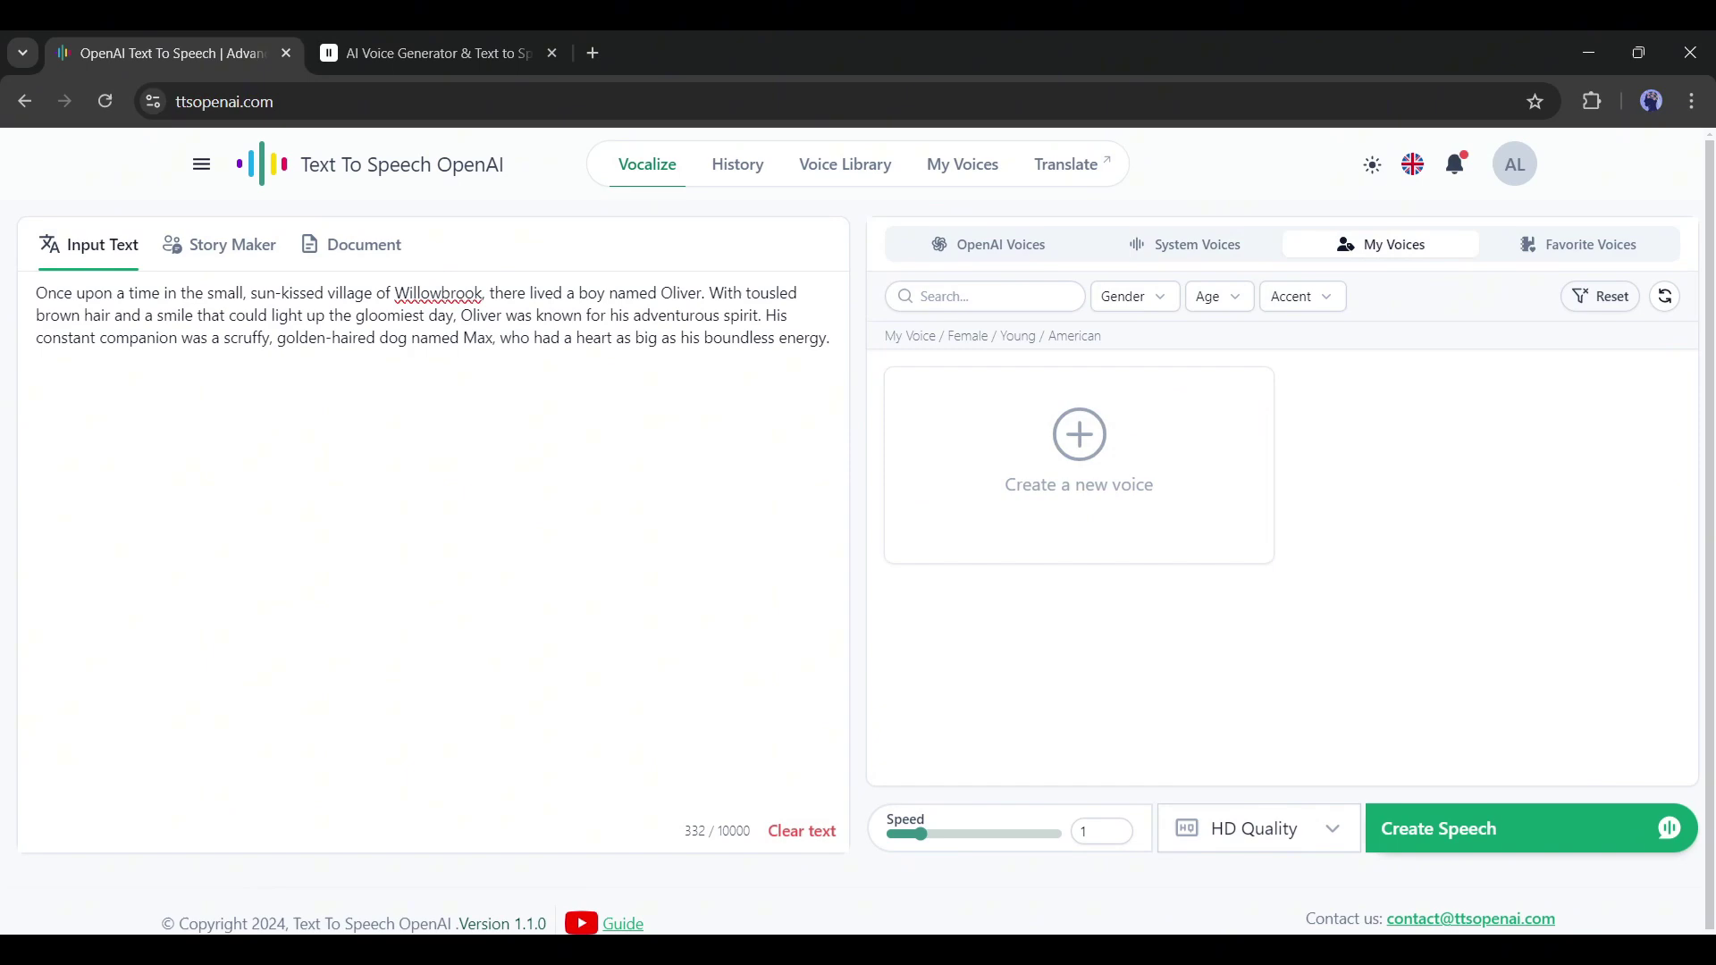
click(1079, 456)
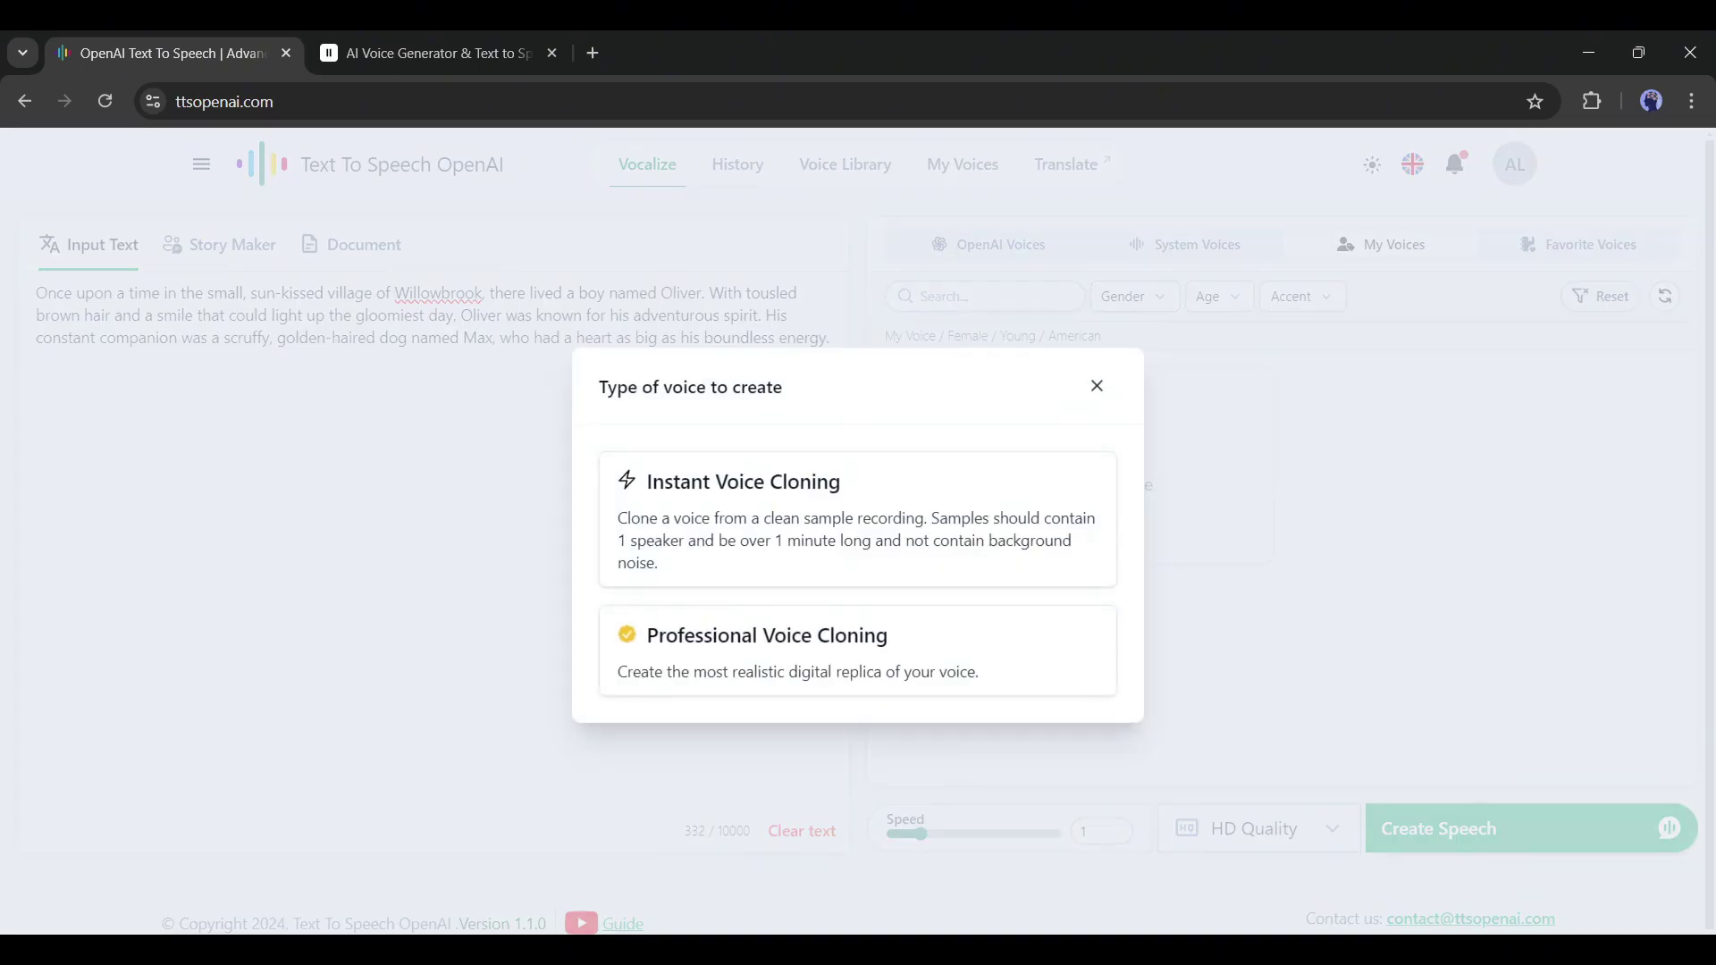
click(858, 518)
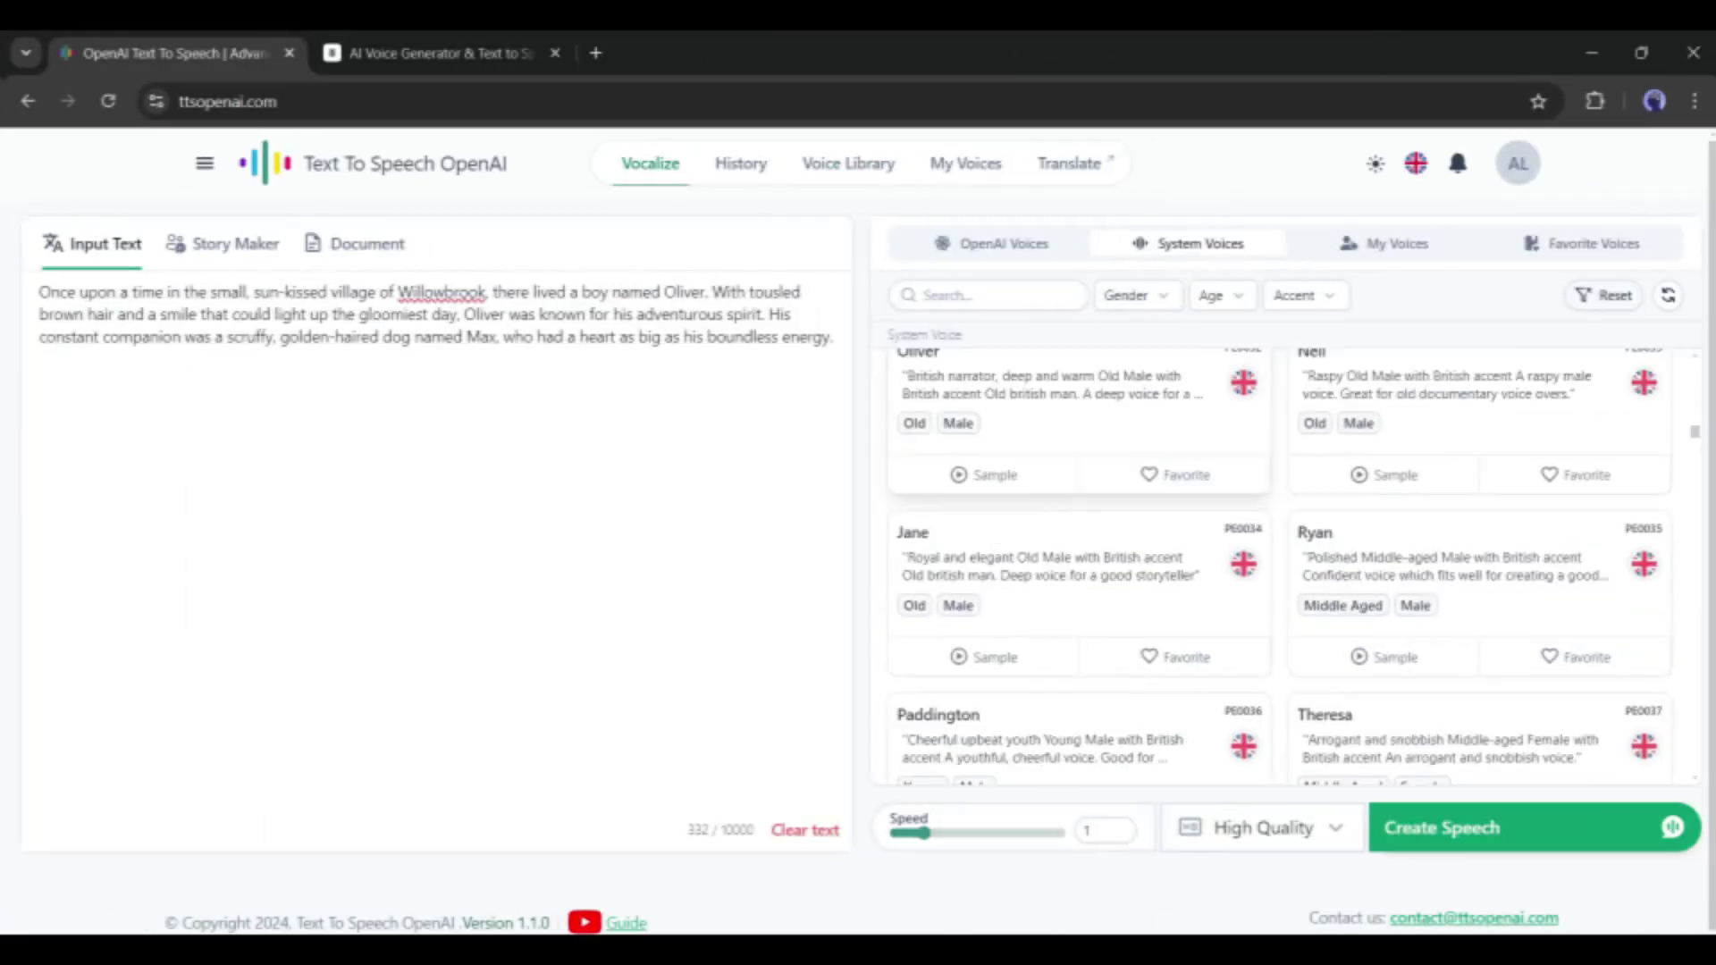
scroll(1276, 563, down, 5)
scroll(1290, 566, down, 10)
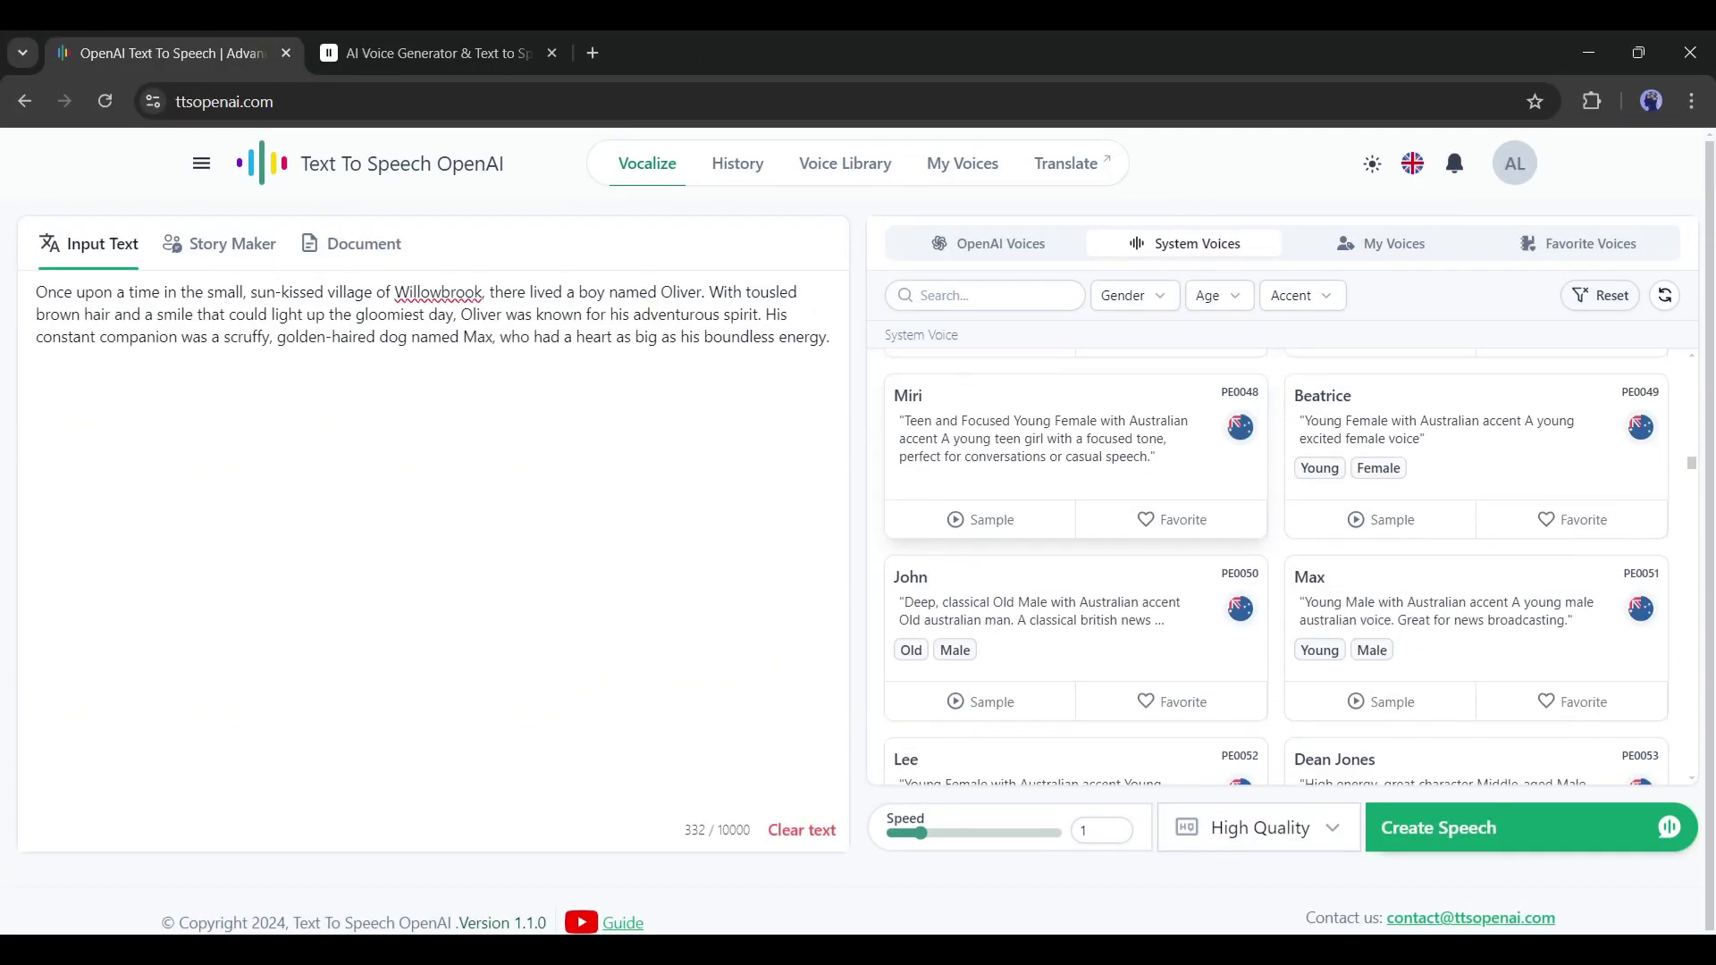
scroll(1290, 567, up, 15)
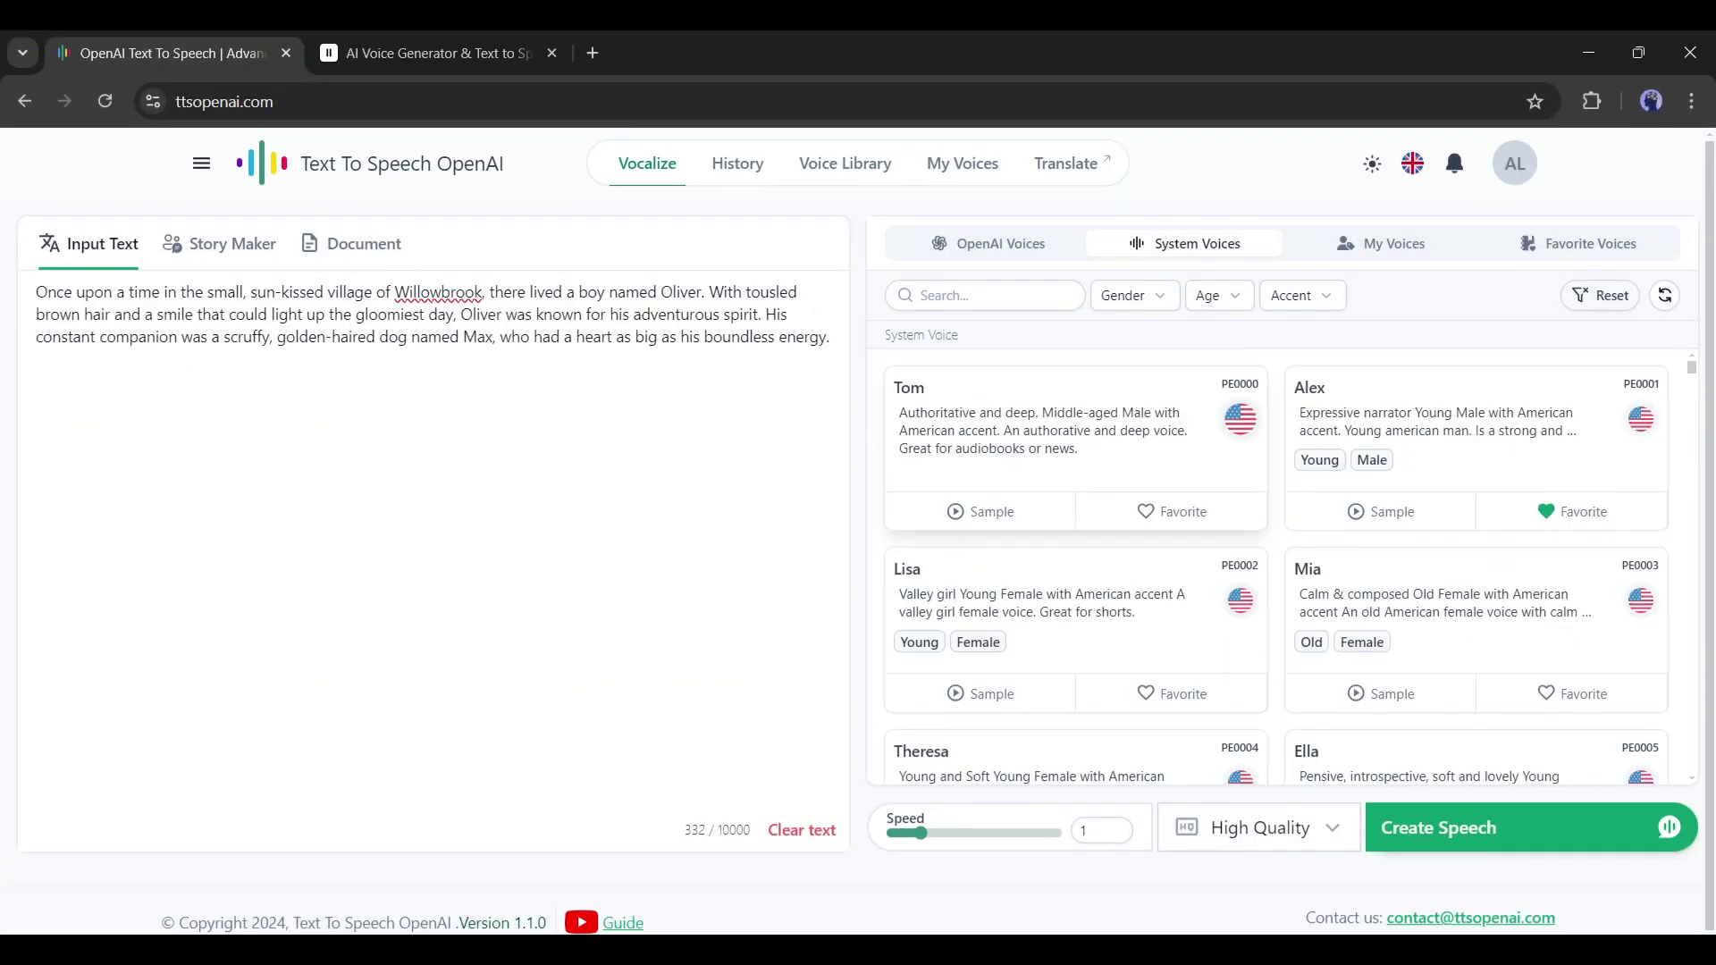
Filter system voices to Female, Young and American accent, then preview Lisa's sample
click(1134, 296)
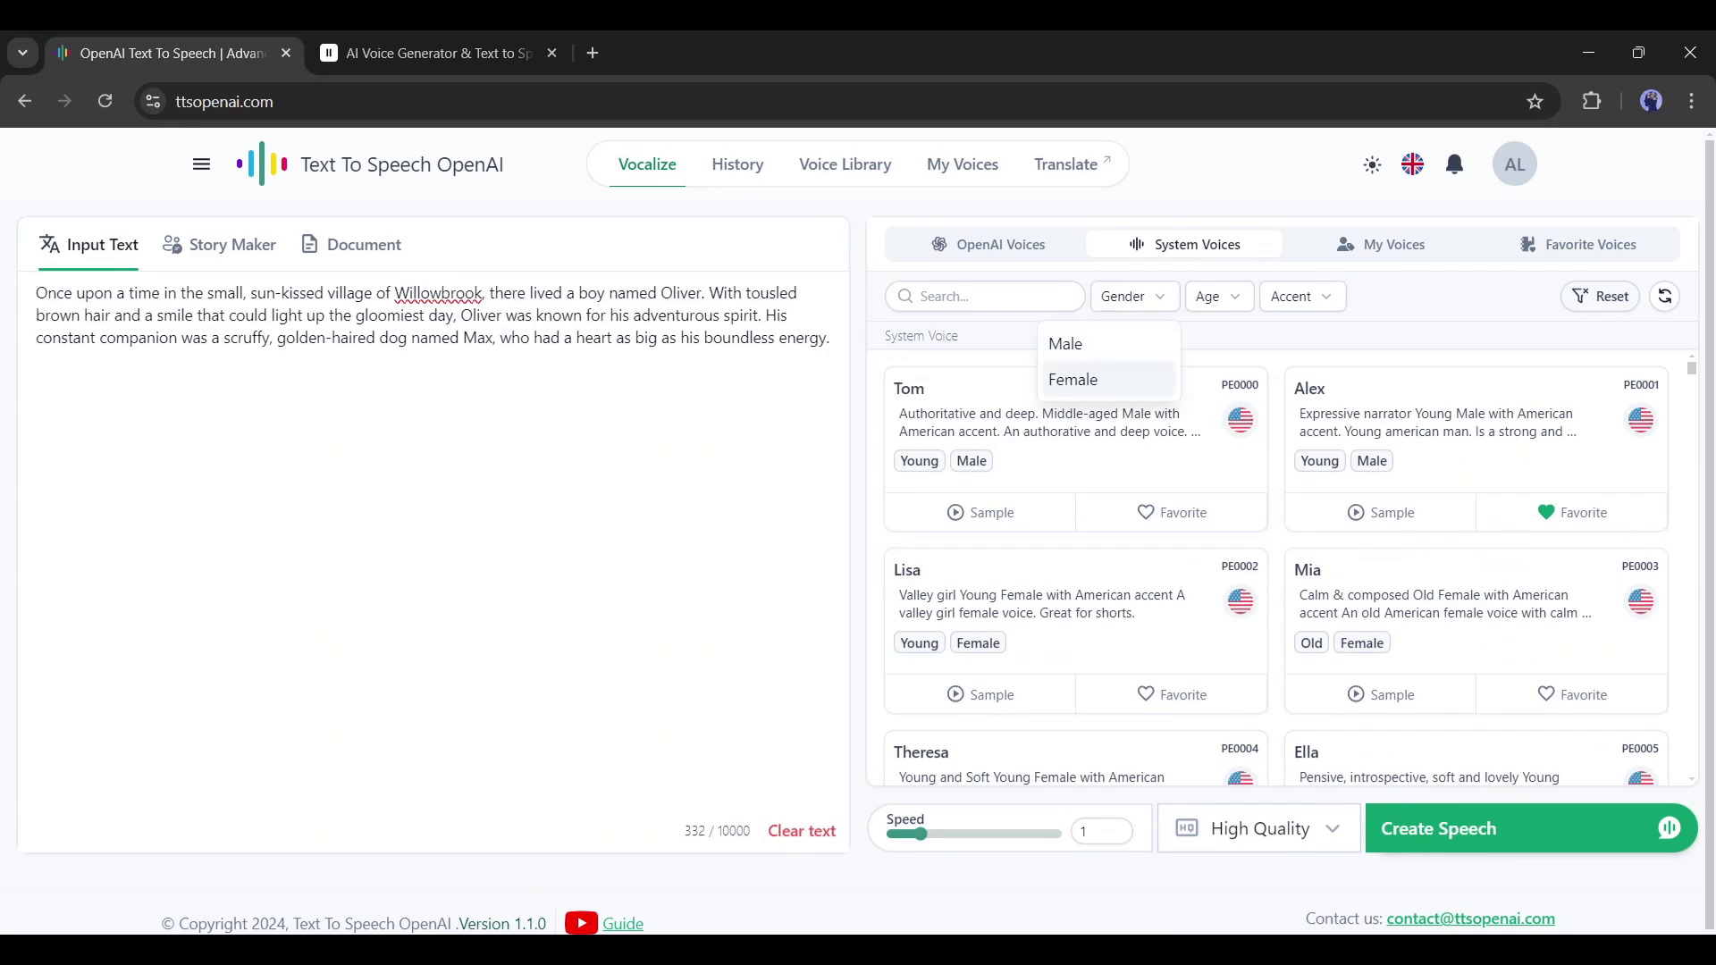
click(1108, 379)
click(1218, 296)
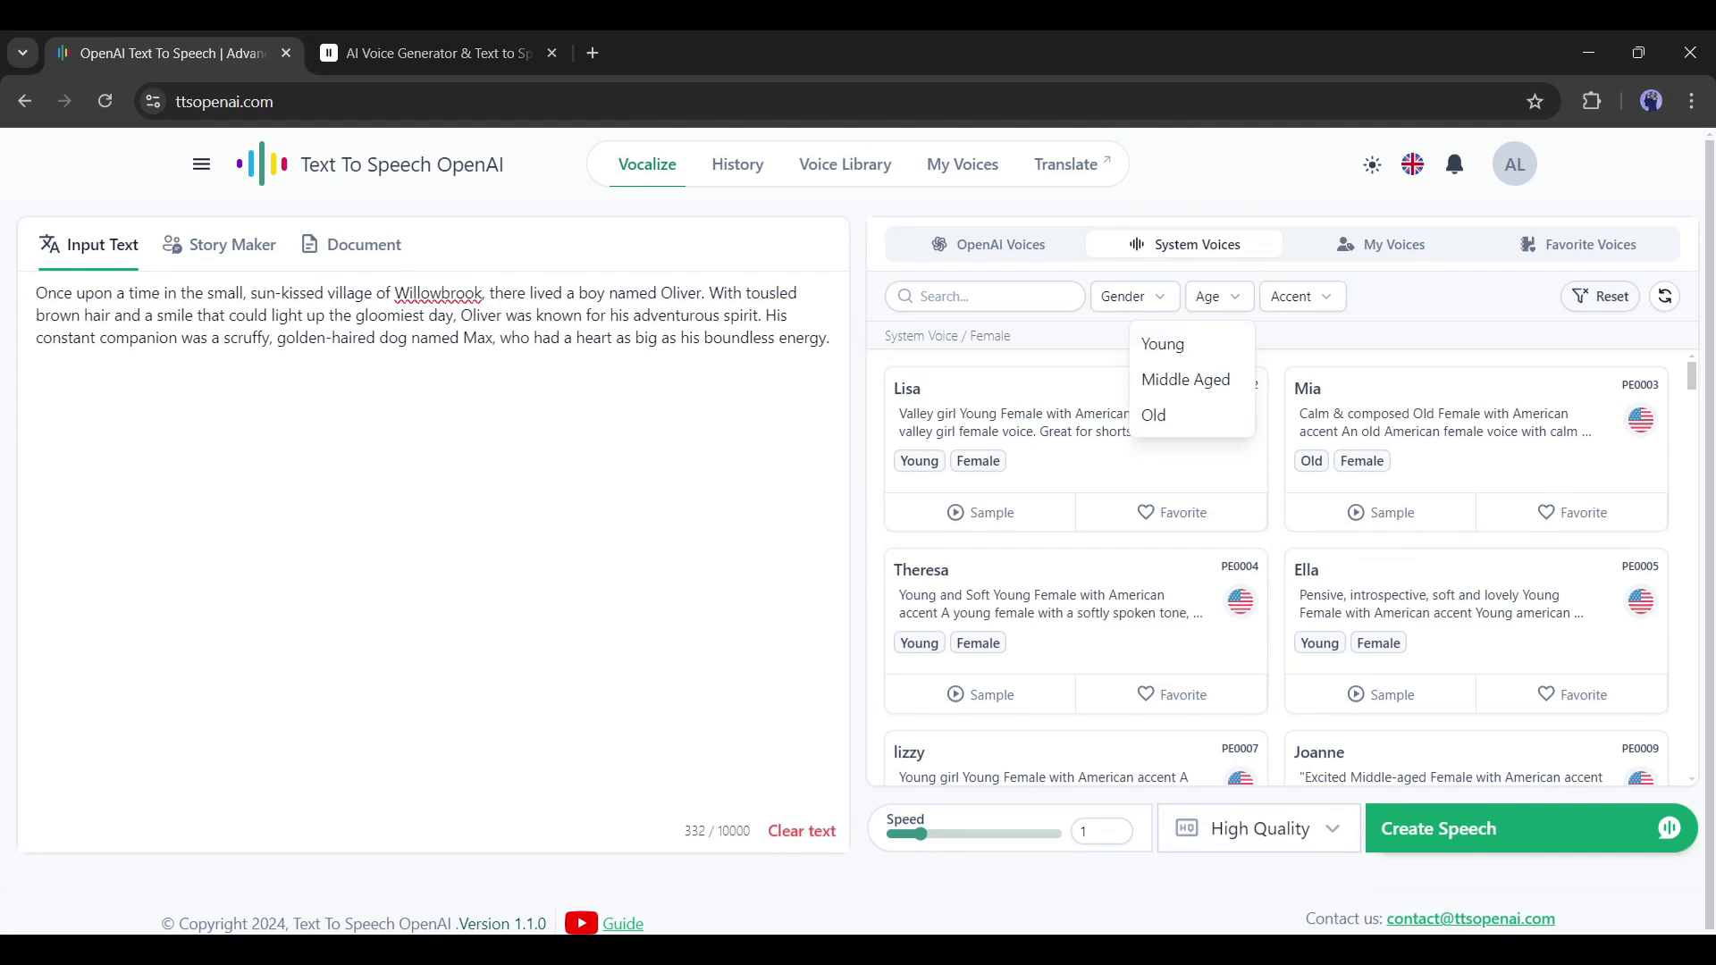
click(1171, 343)
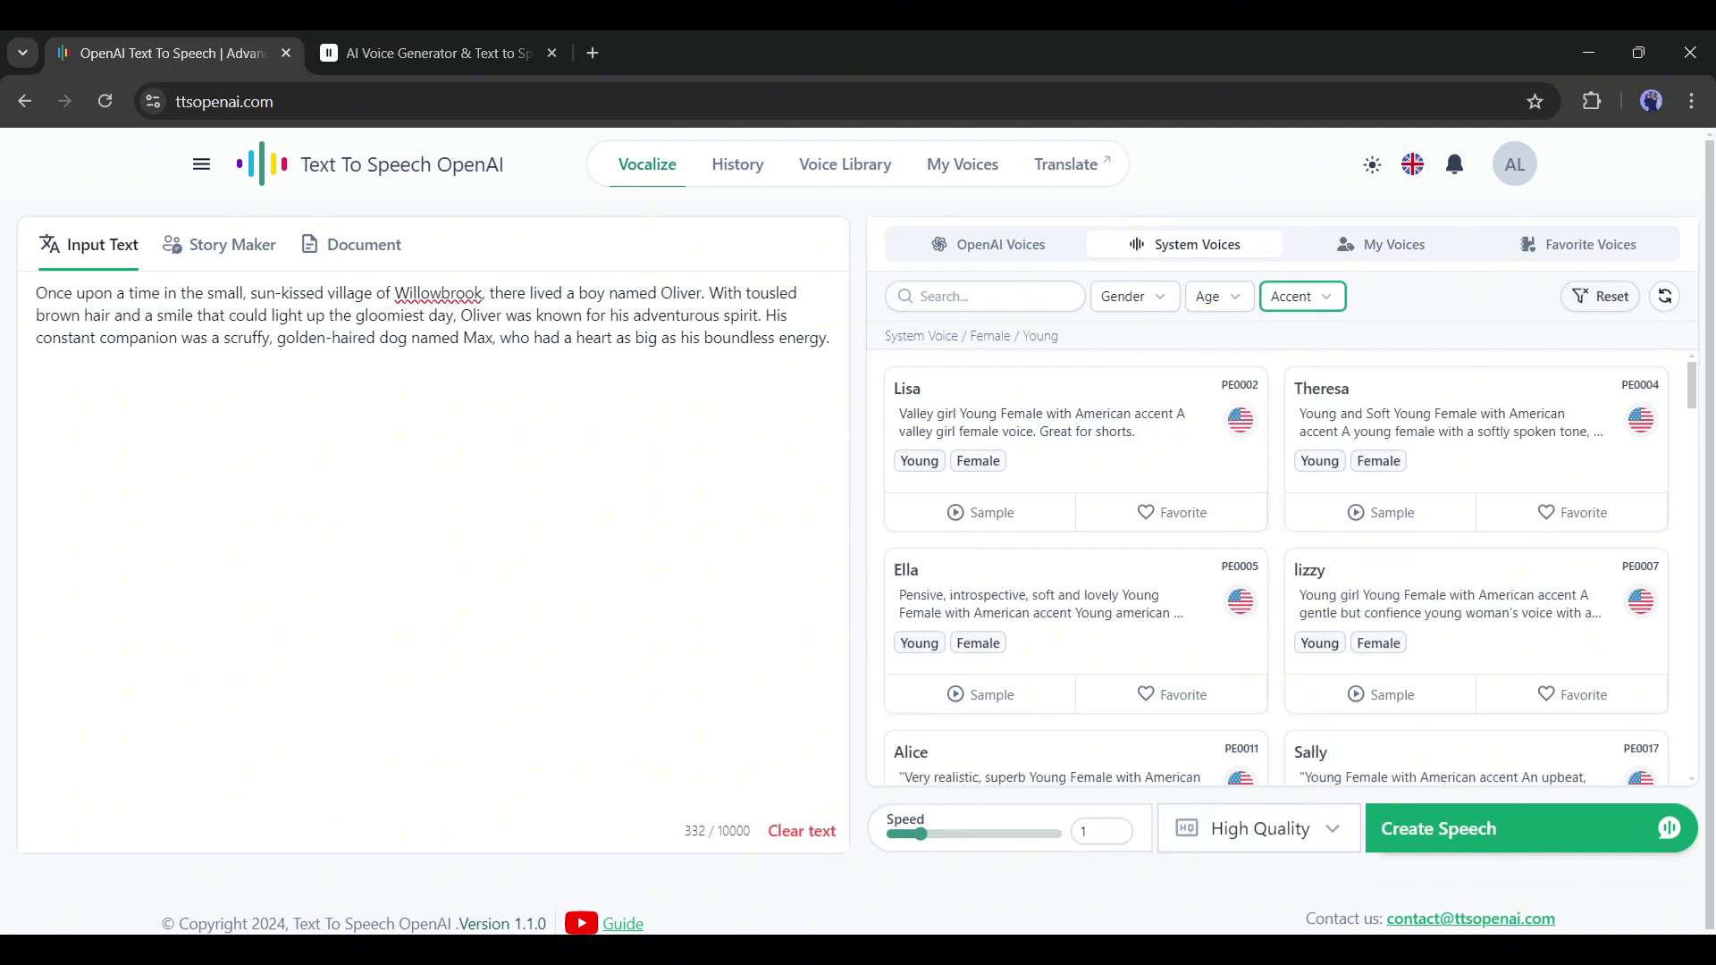
click(1301, 296)
click(1240, 343)
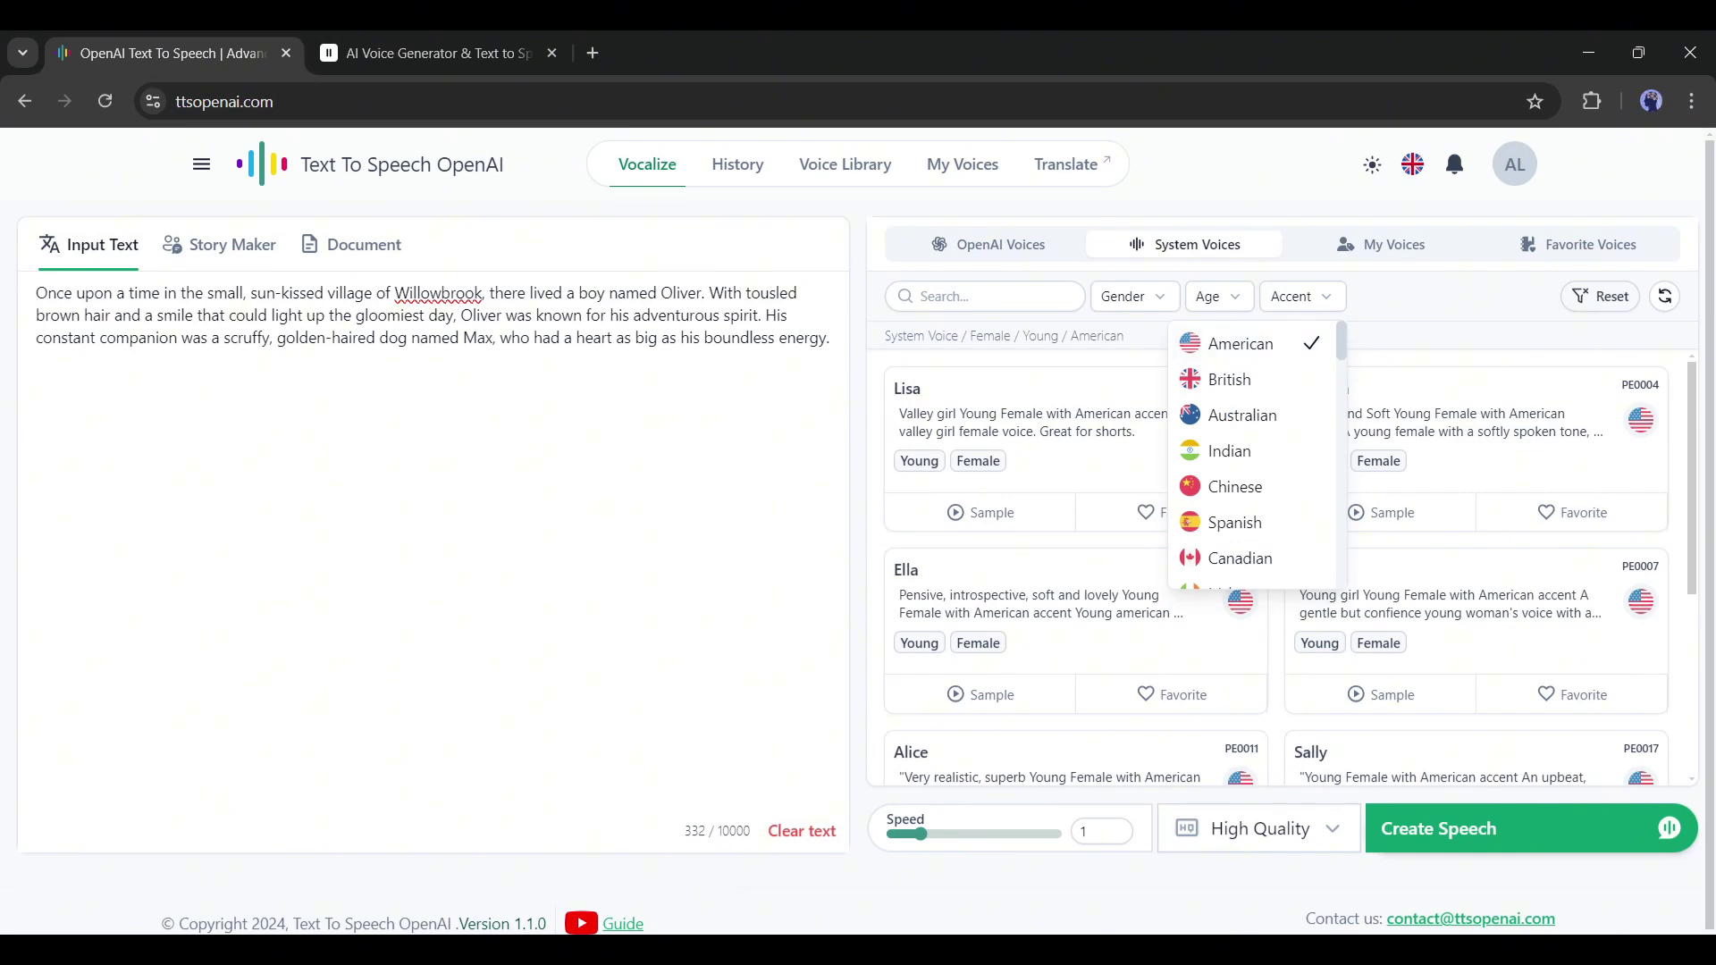
key(Escape)
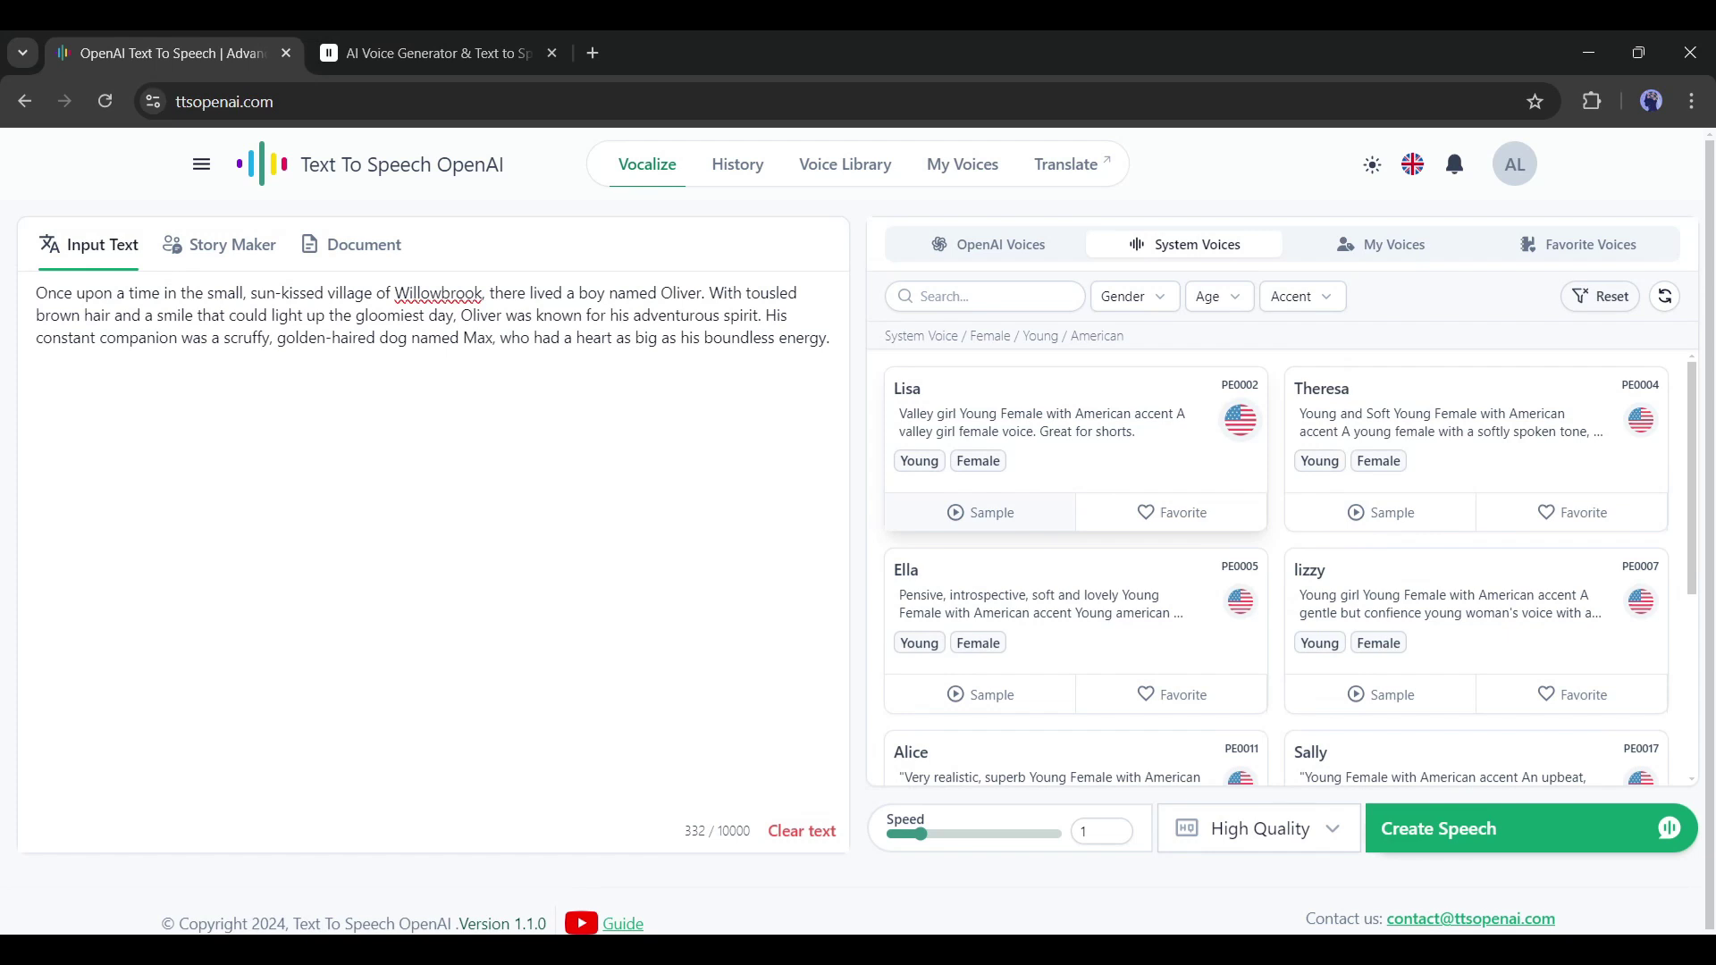
click(981, 512)
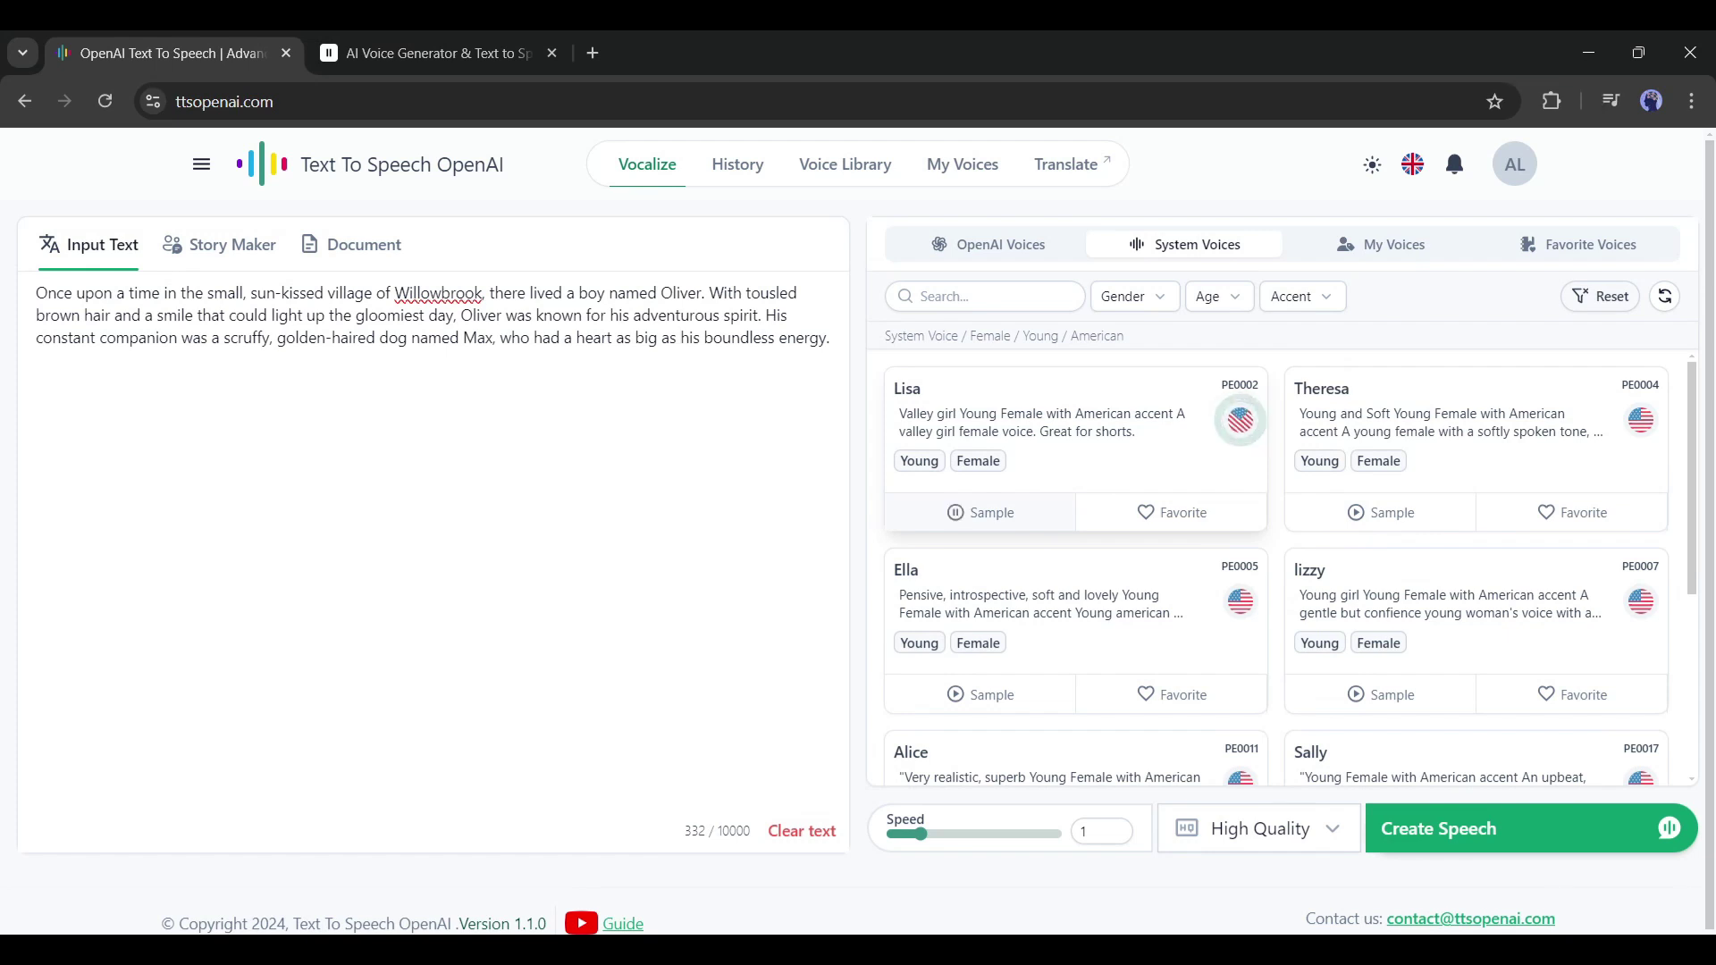
scroll(1381, 528, down, 3)
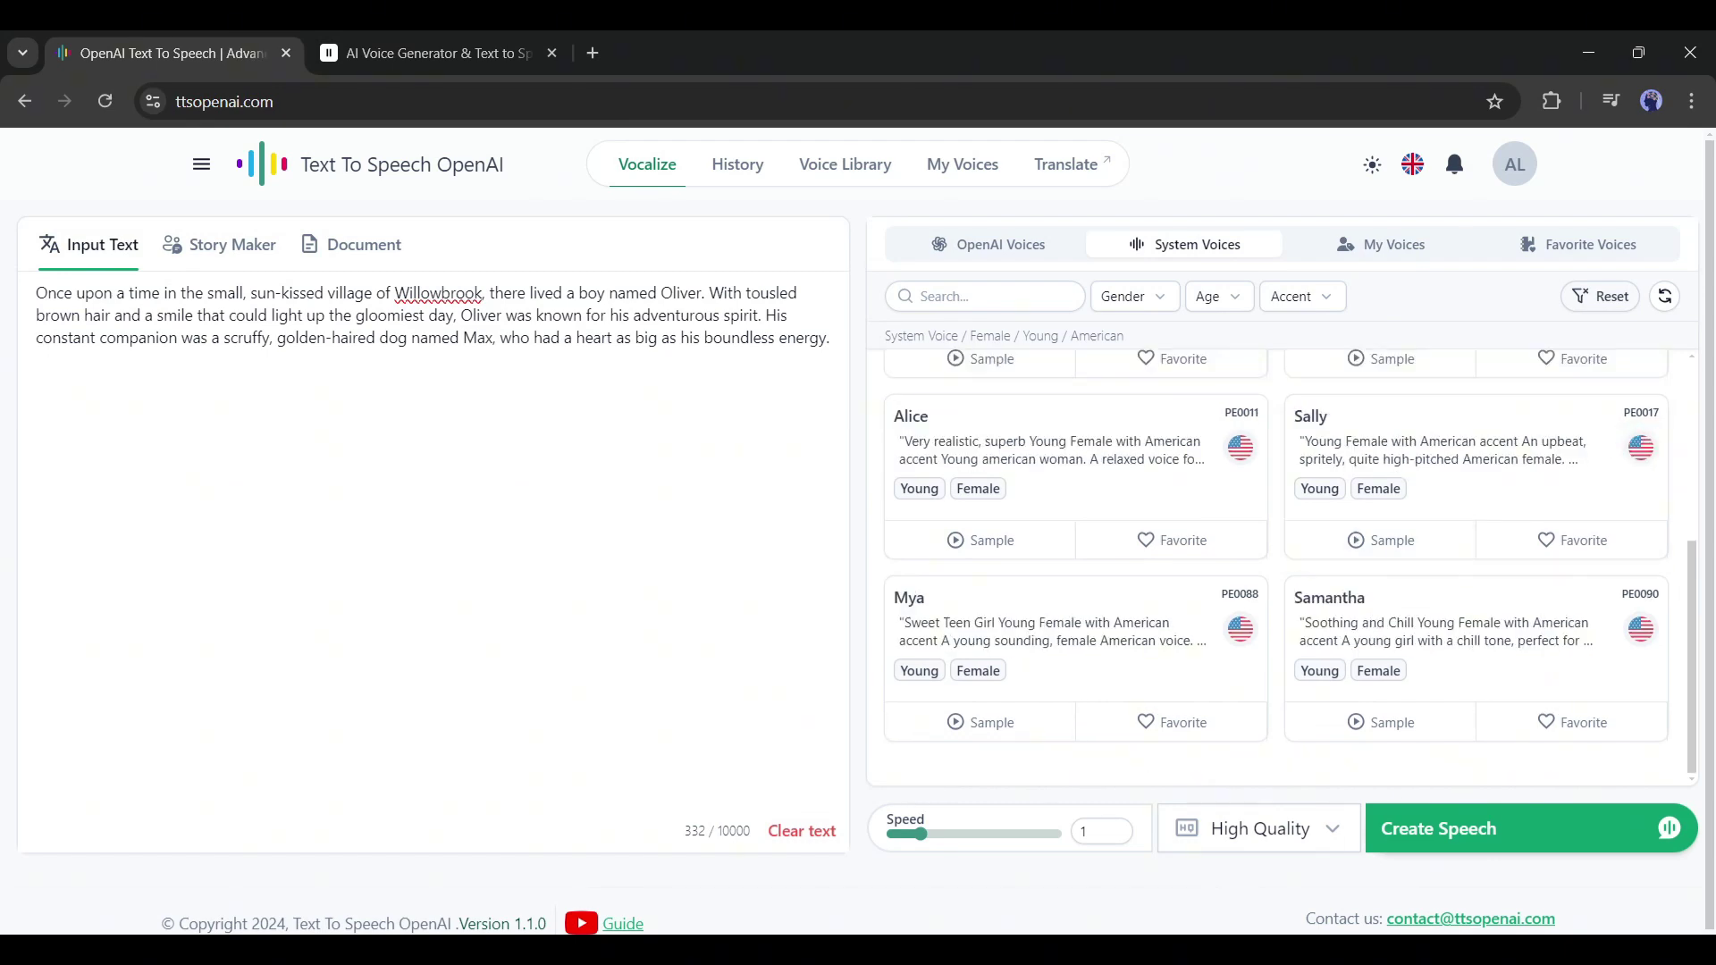
Set output quality to HD Quality and create a 20-second Alloy speech clip of the story
click(1260, 828)
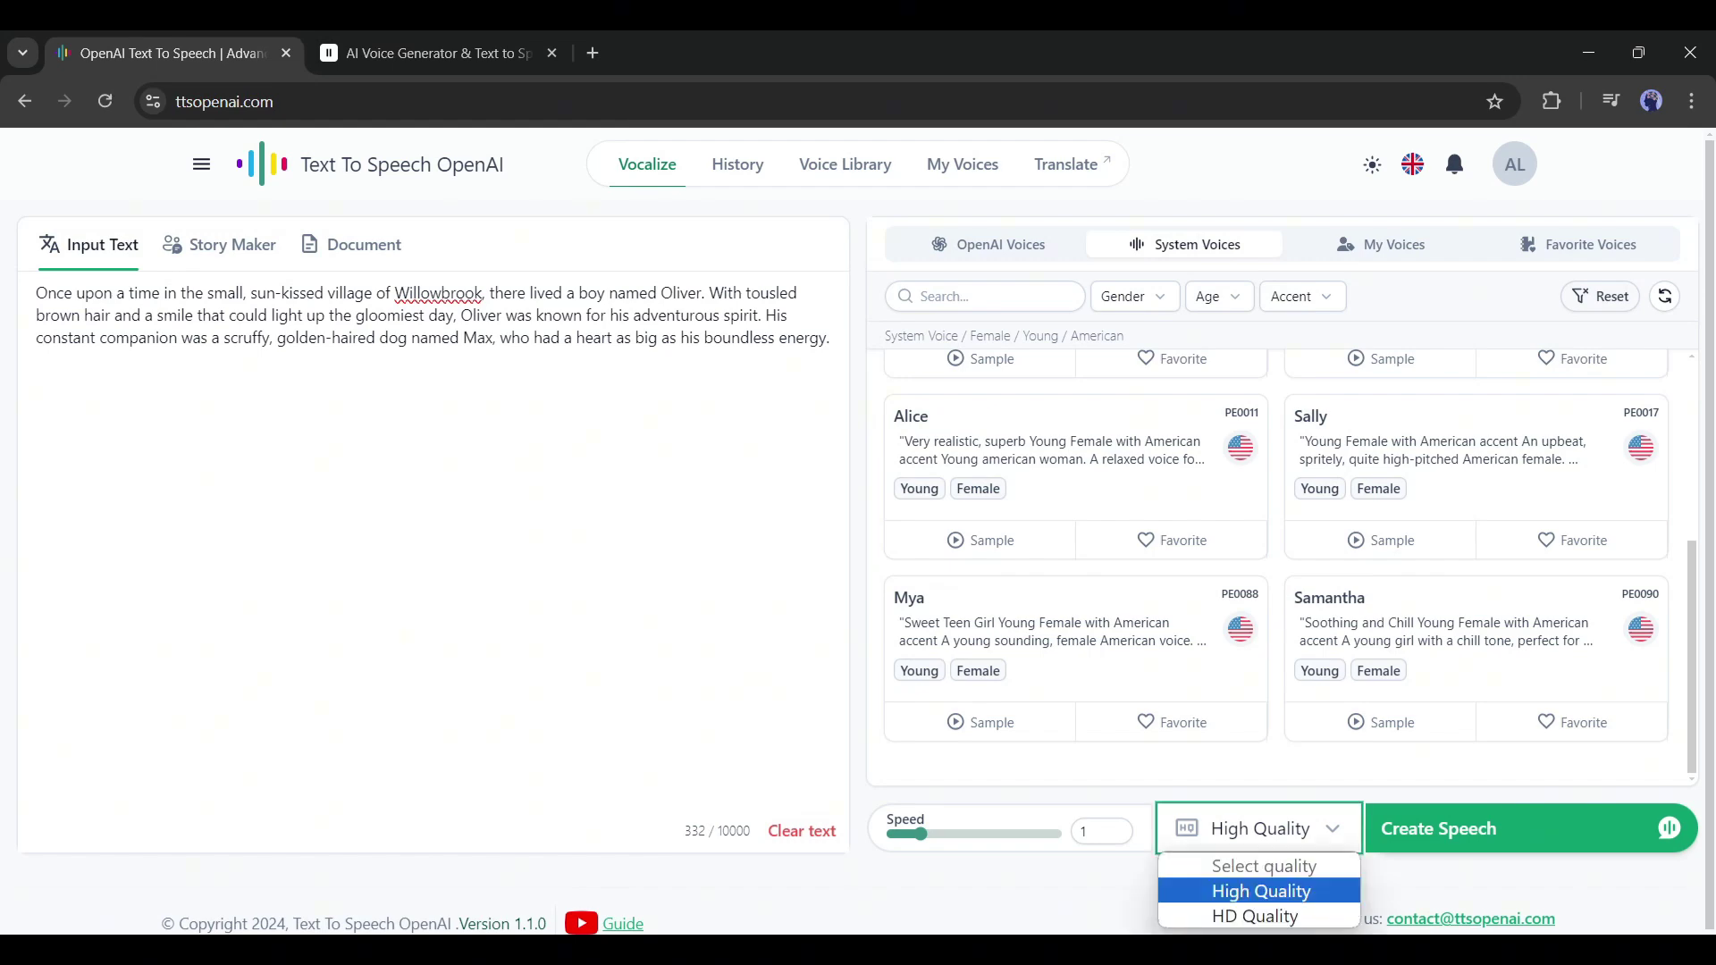
key(Down)
key(Return)
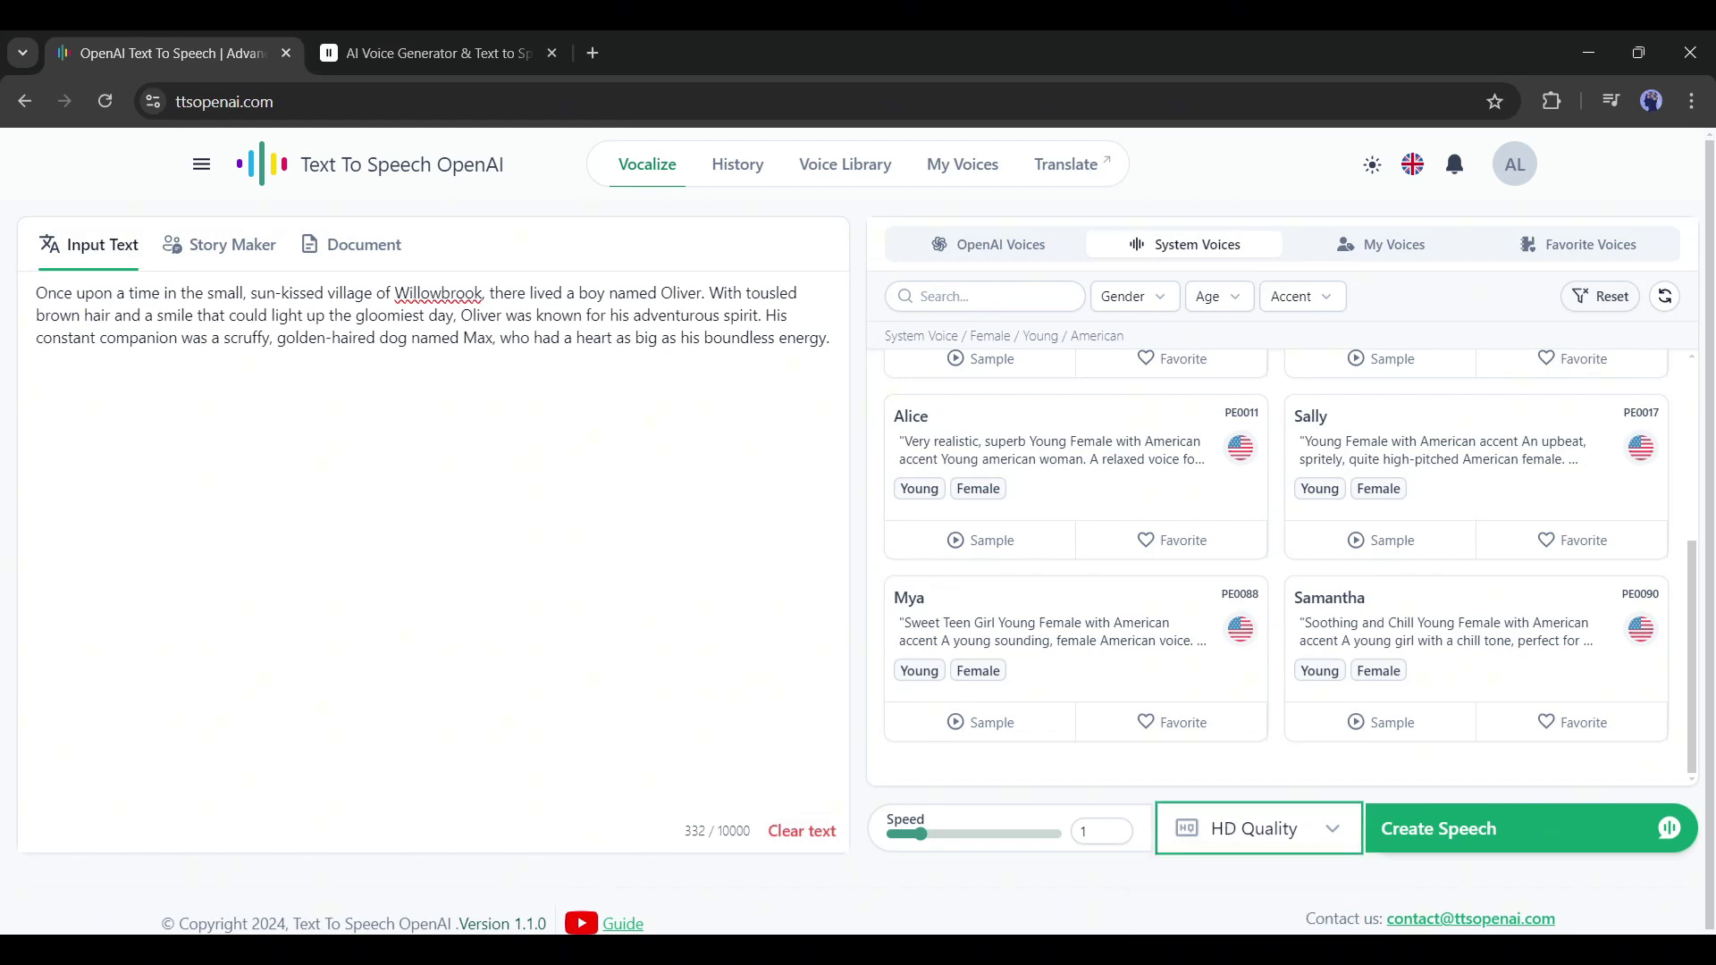
key(Tab)
key(Return)
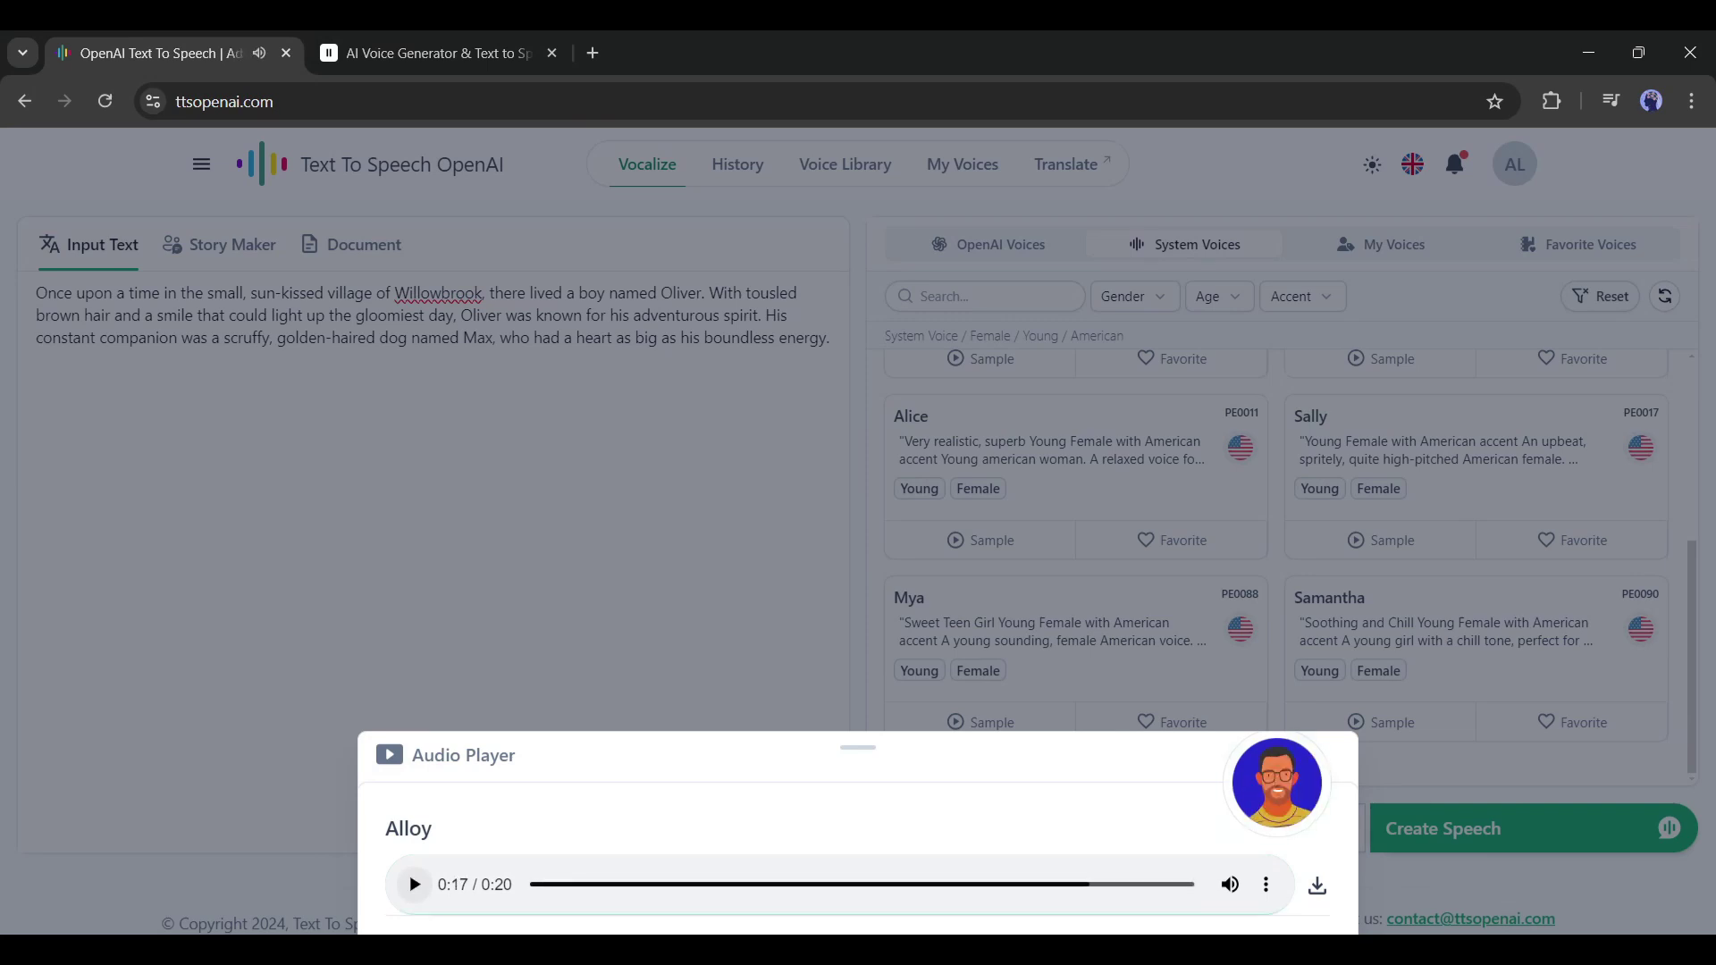
key(Escape)
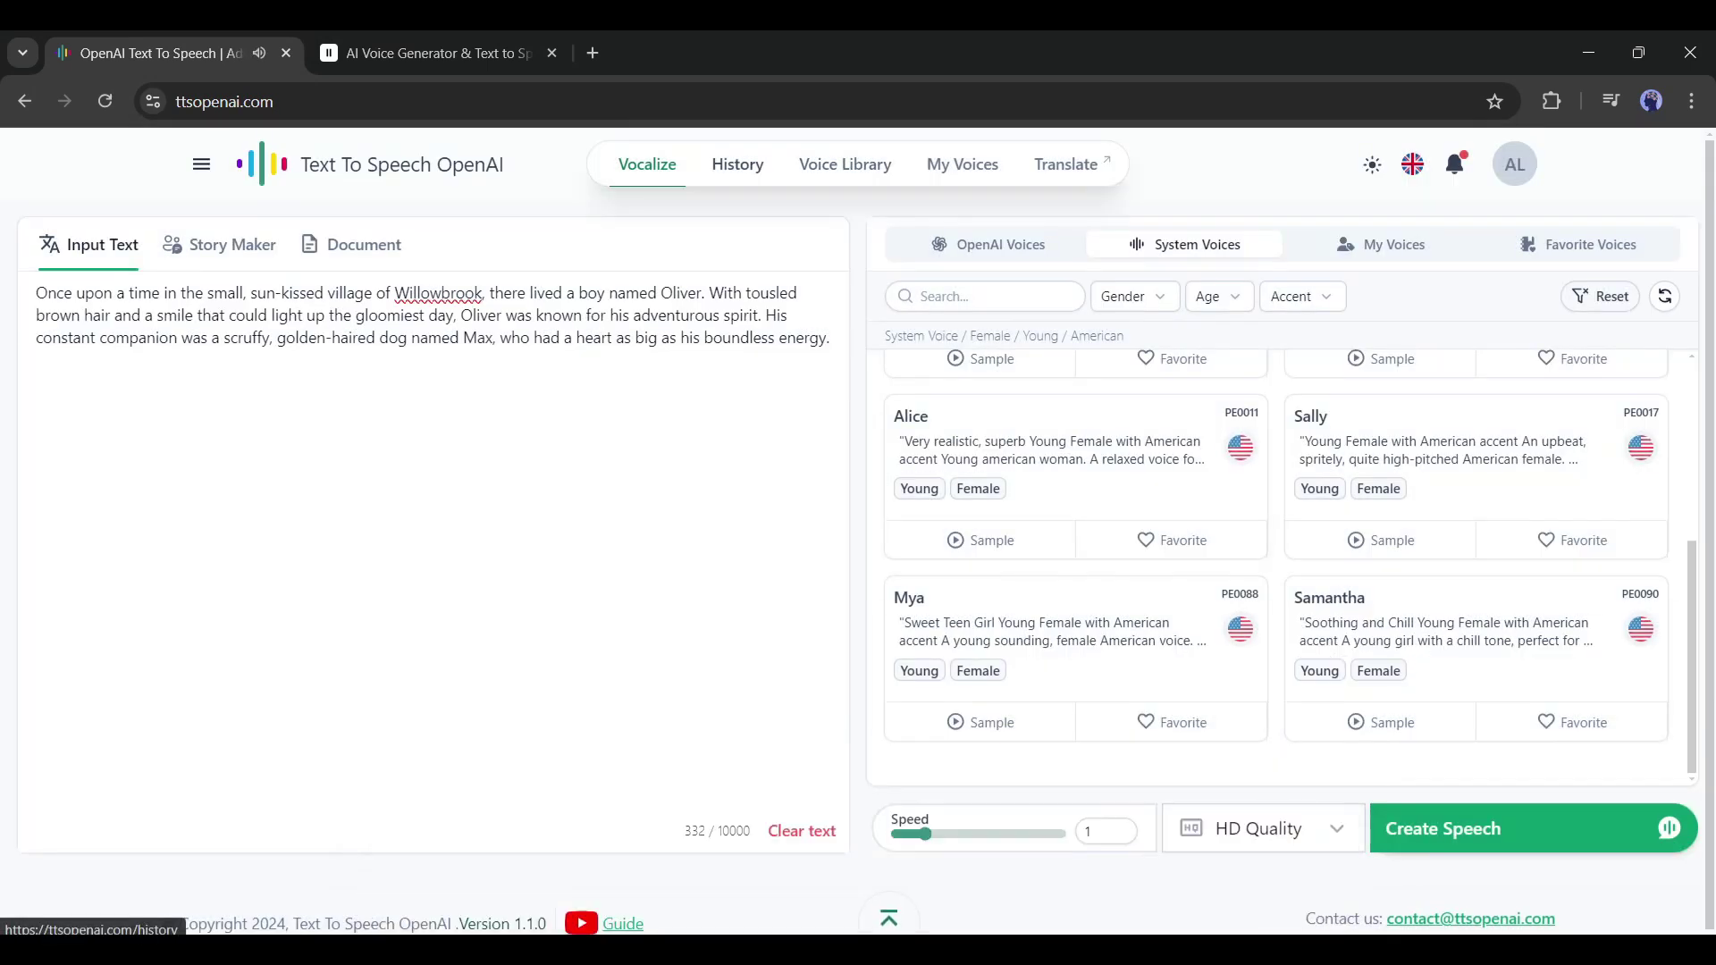
Play back the 20-second Alloy HD clip from the History list
click(738, 163)
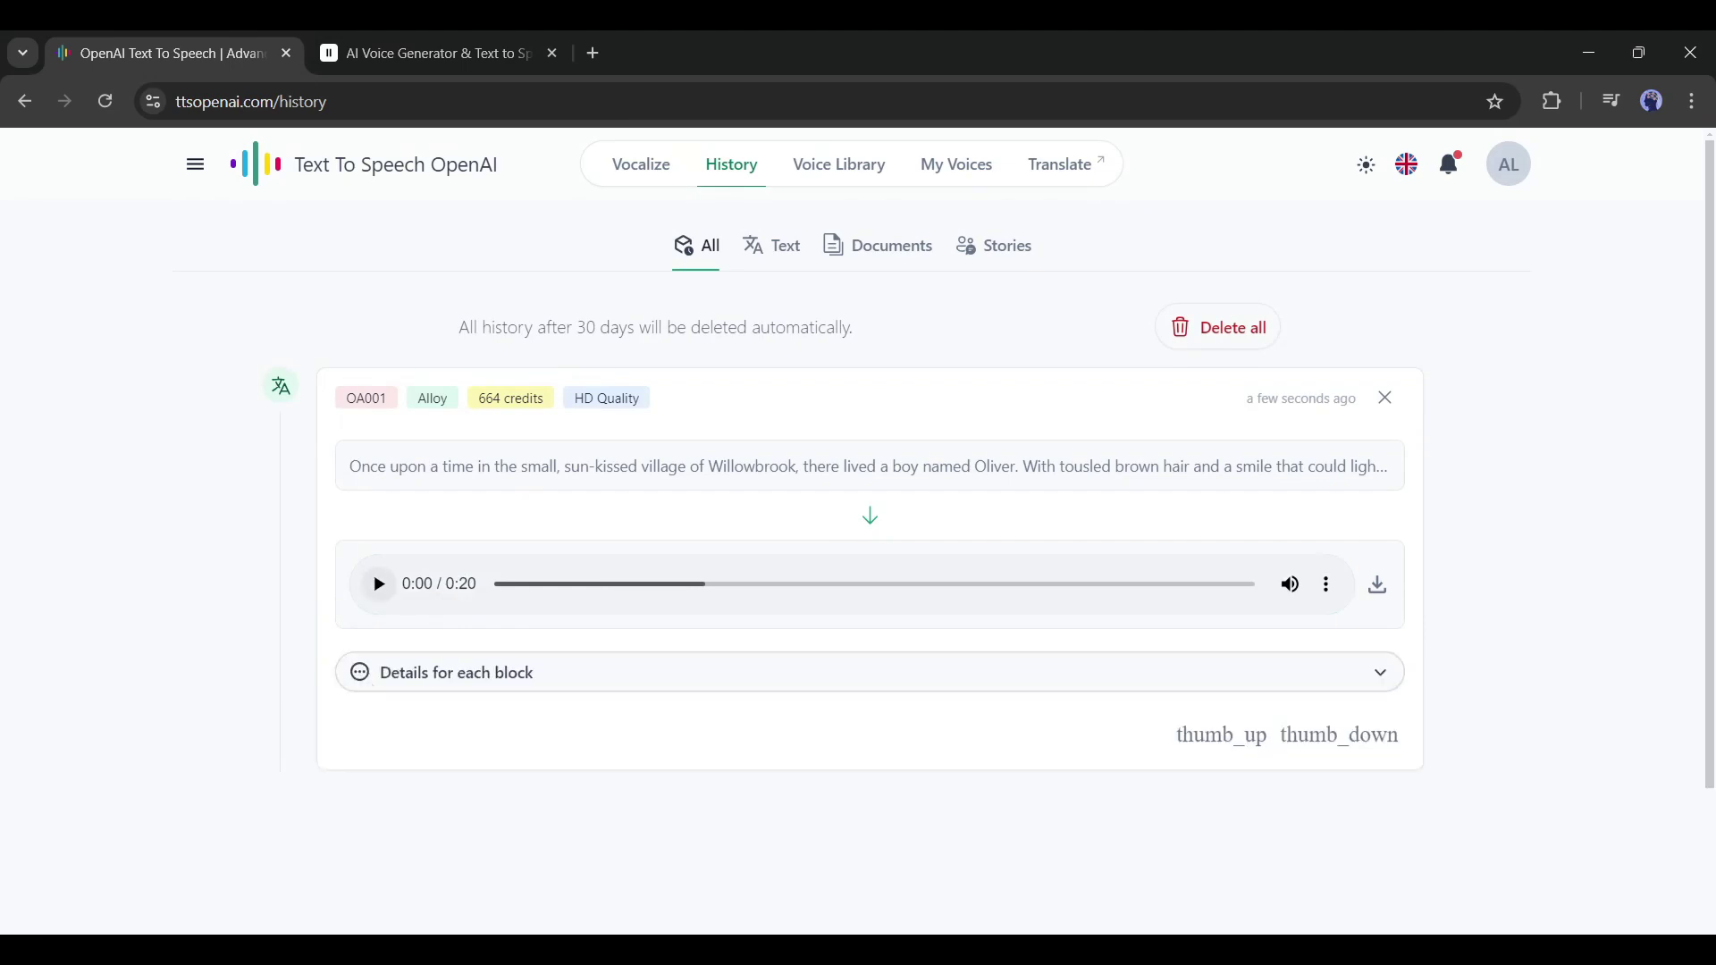
click(378, 584)
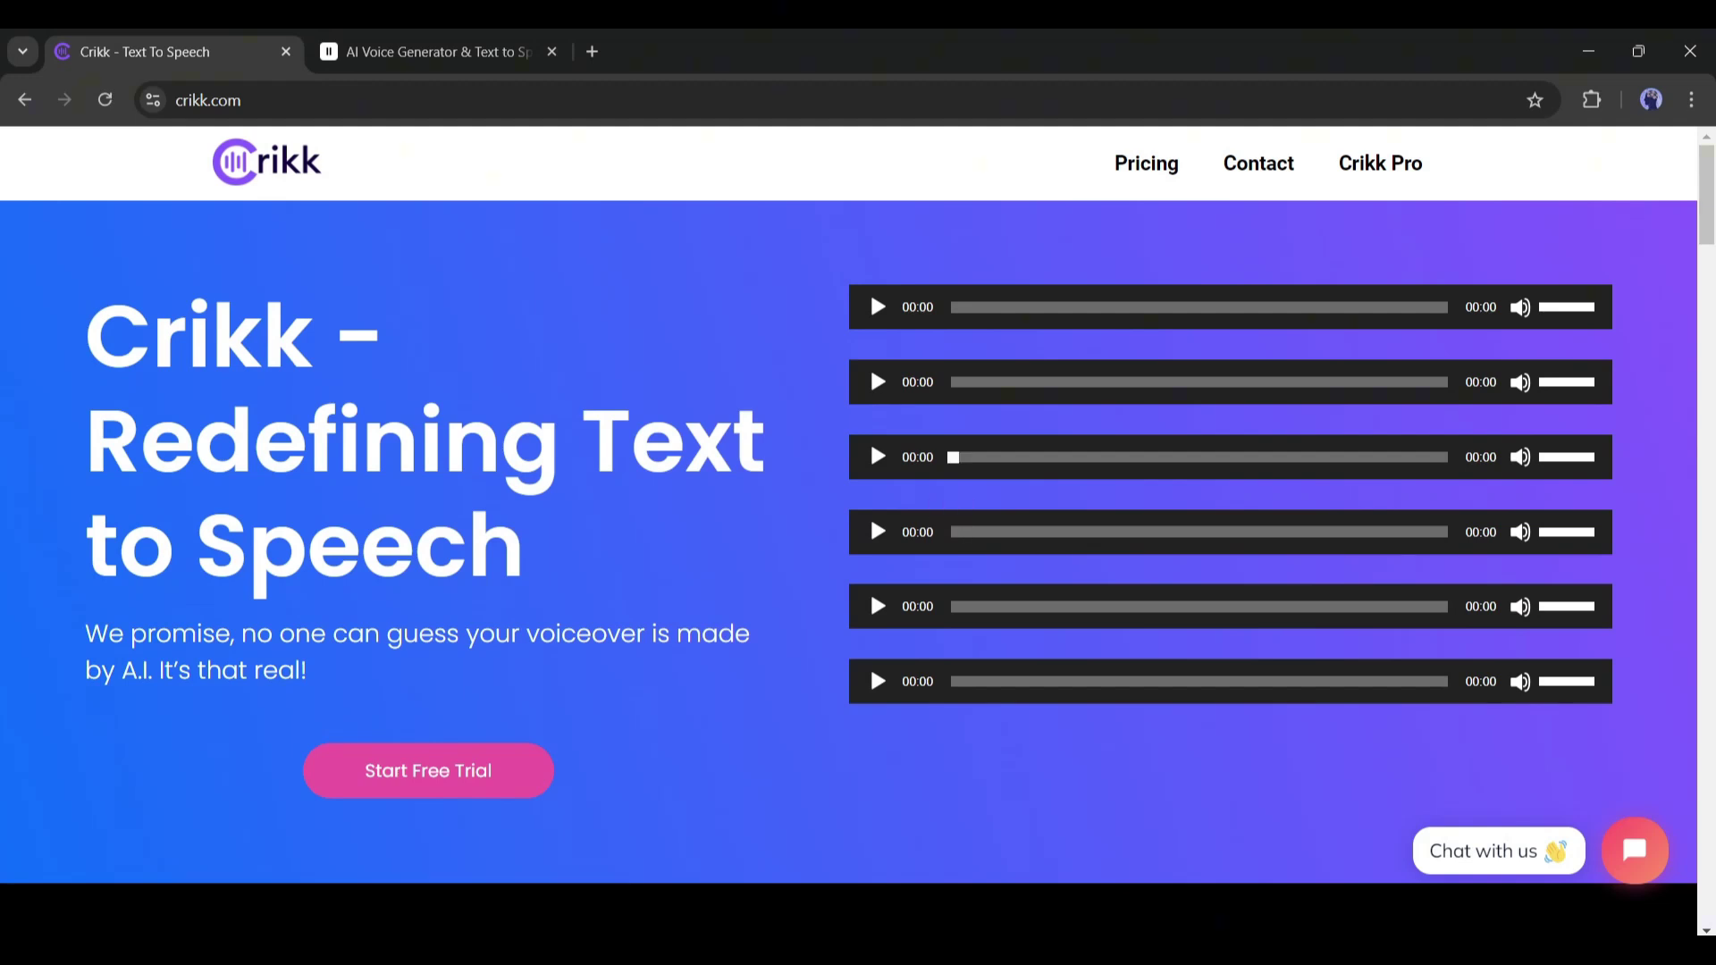
Scroll Crikk's homepage past languages, pricing and comparisons to the Free TTS section
scroll(849, 536, down, 3)
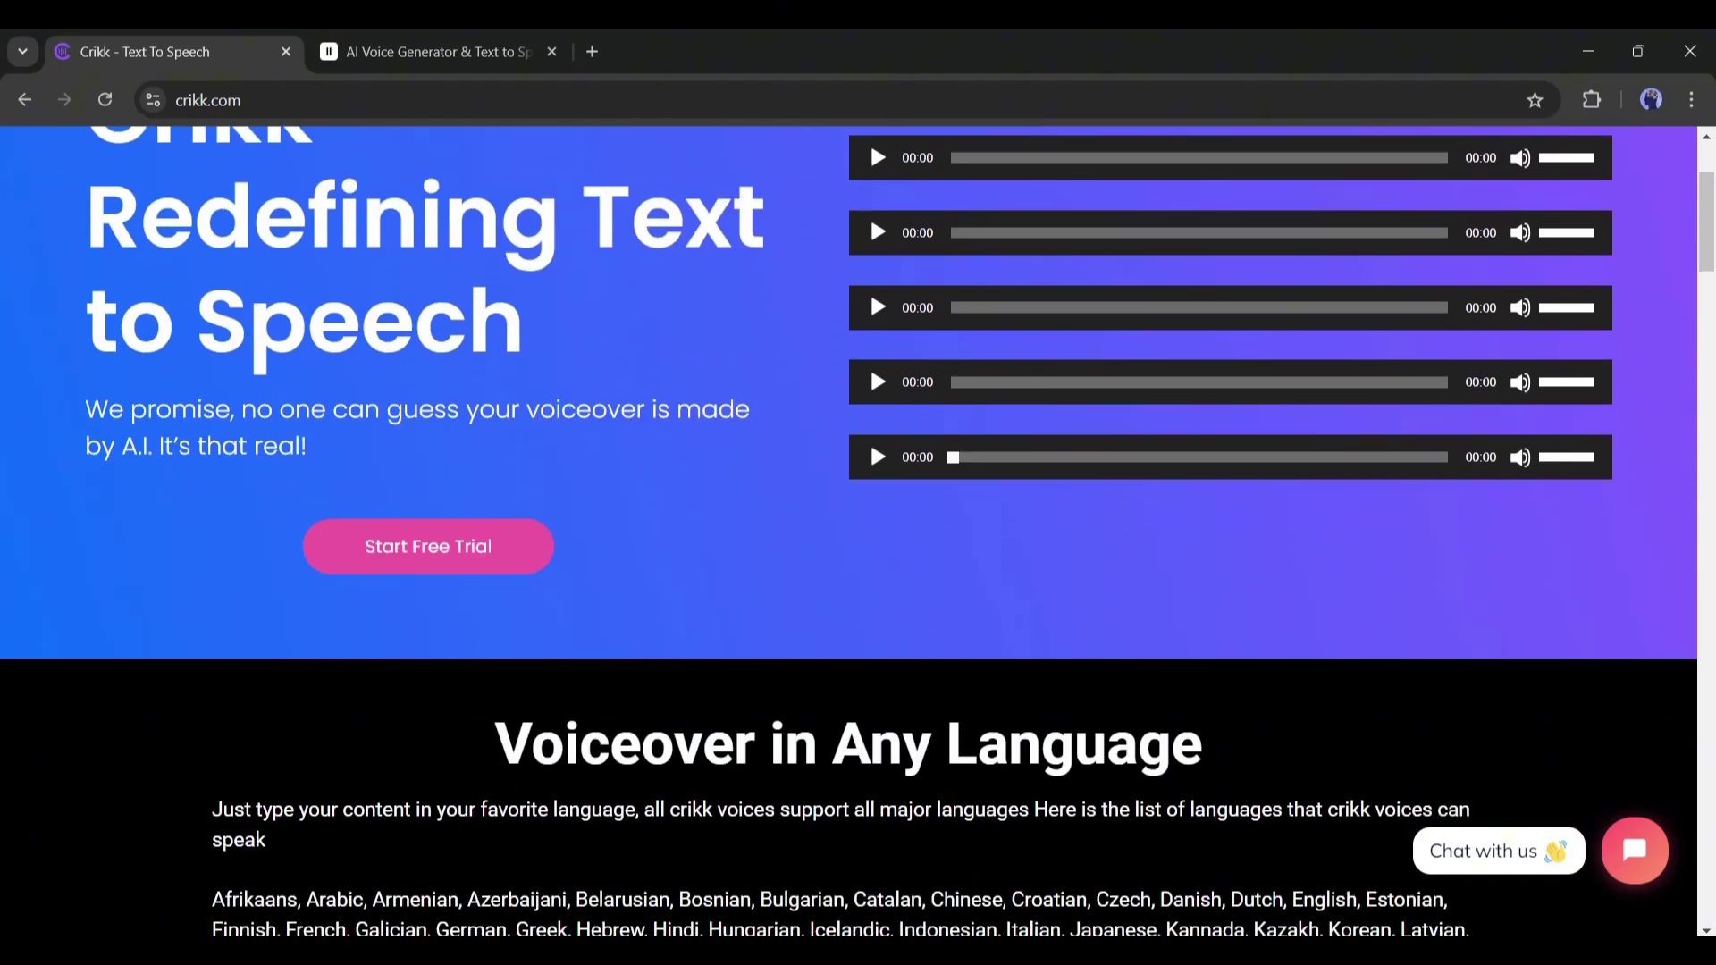
scroll(849, 537, down, 4)
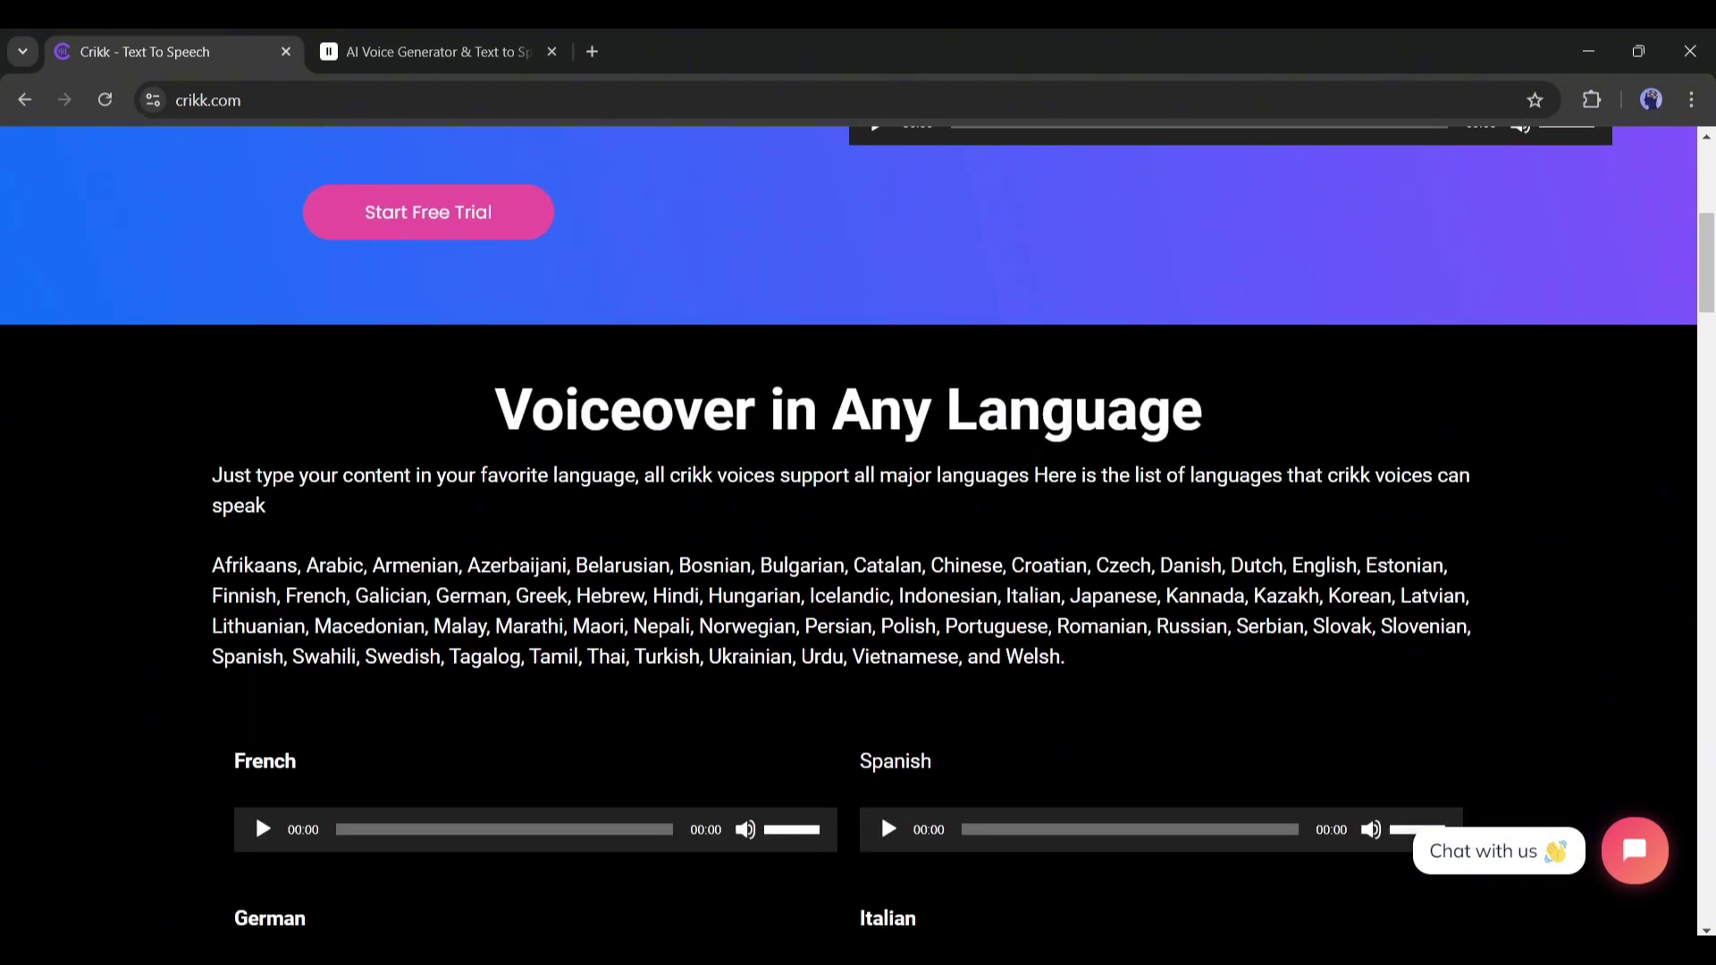
scroll(849, 531, down, 10)
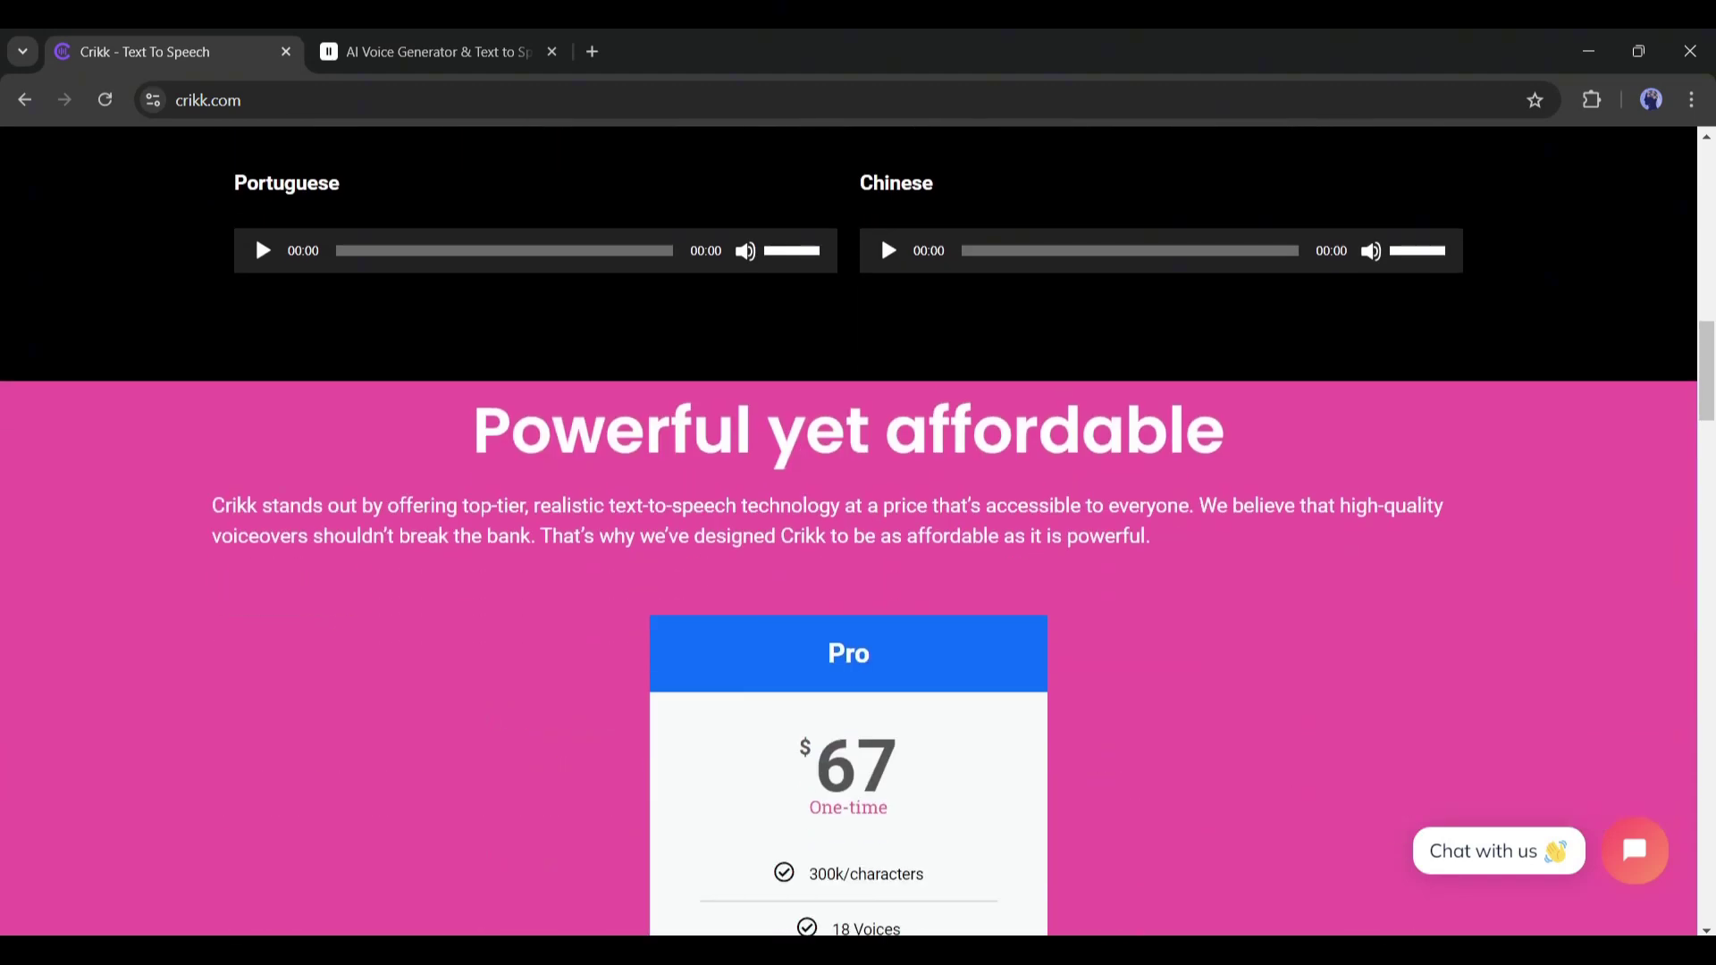
scroll(849, 531, down, 5)
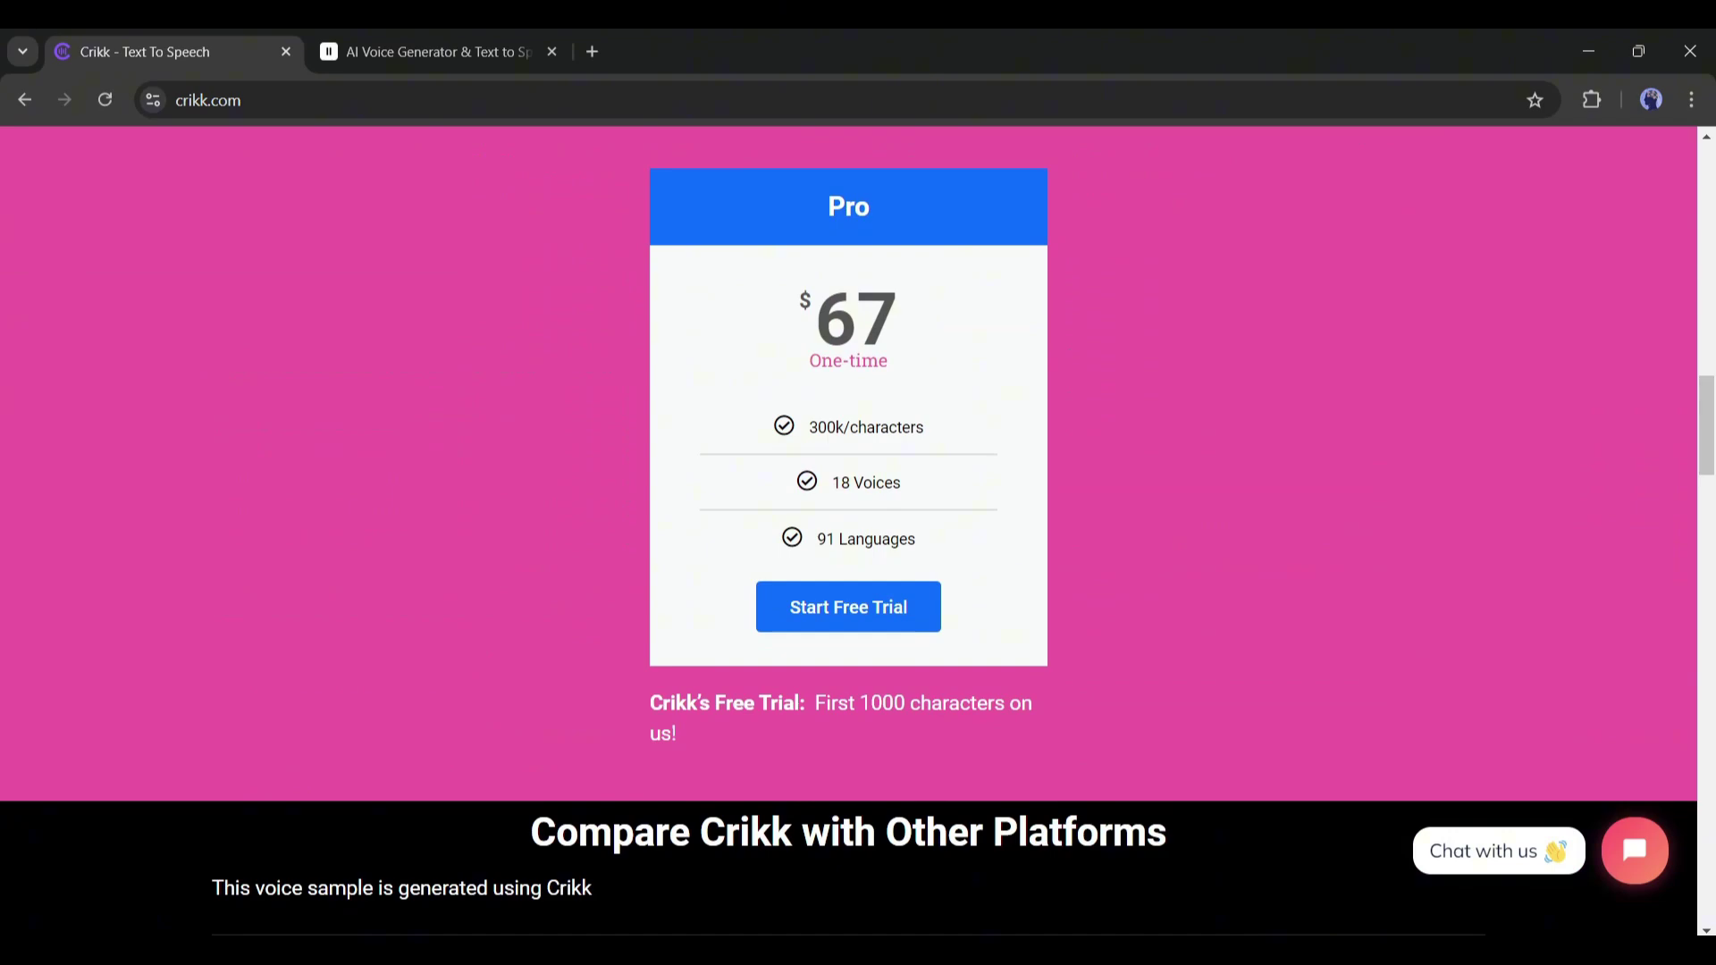
scroll(849, 531, down, 3)
scroll(850, 531, down, 5)
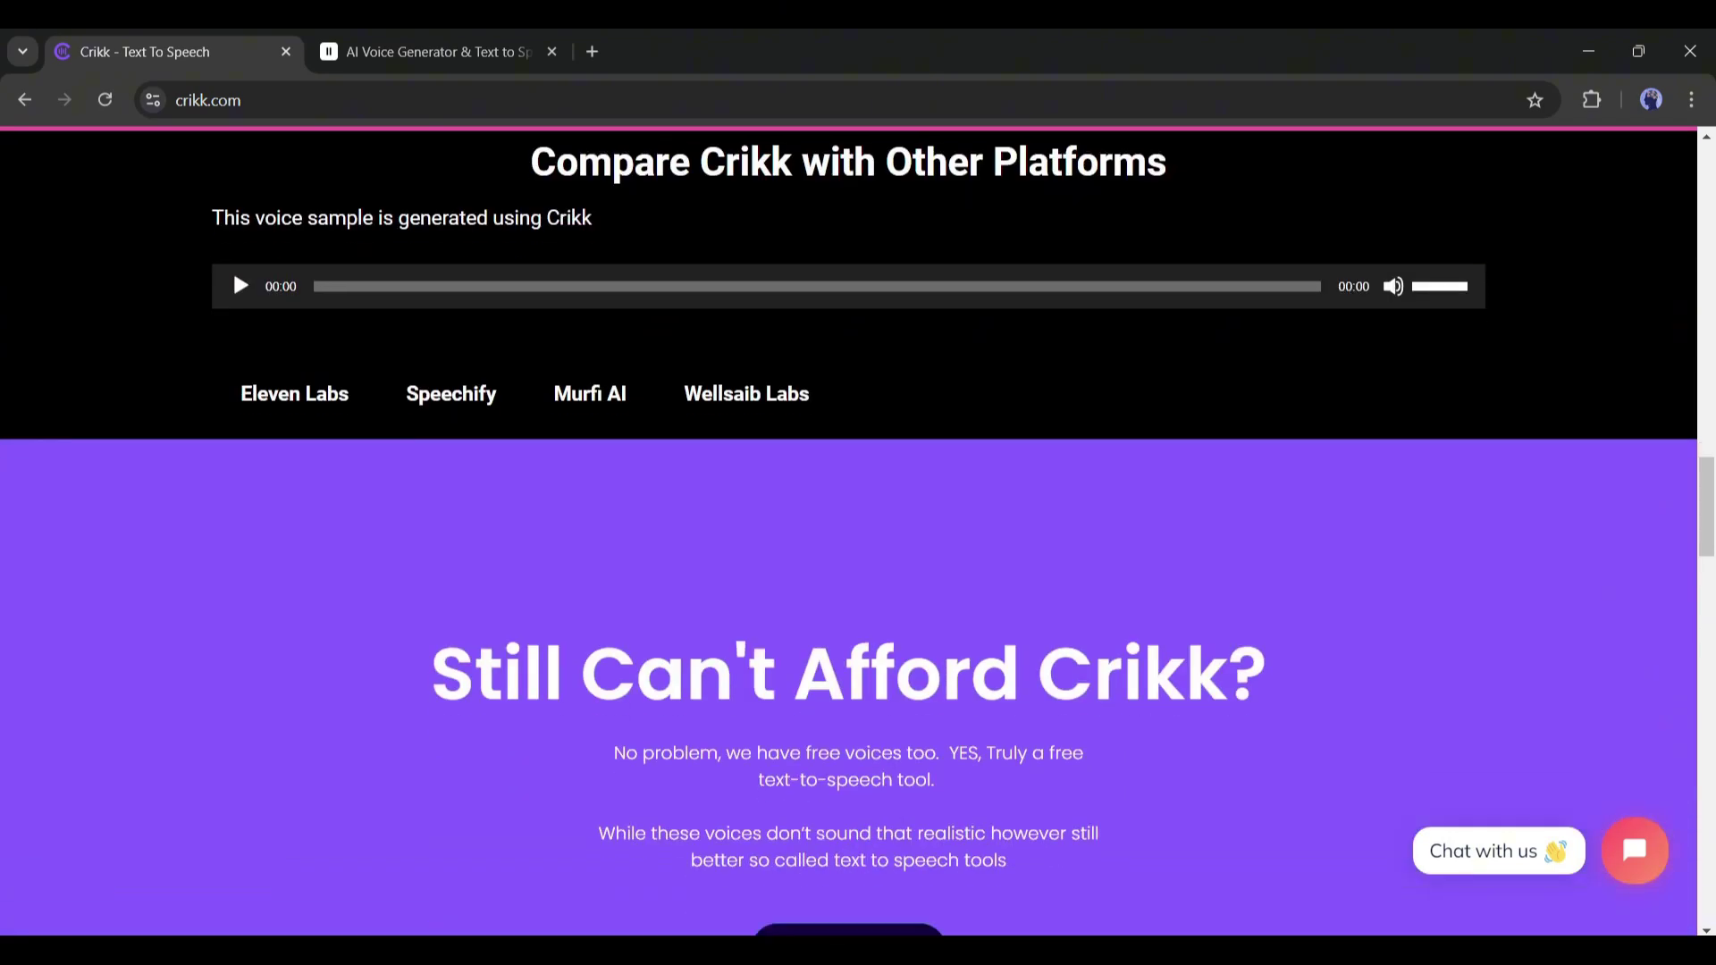
scroll(233, 268, down, 3)
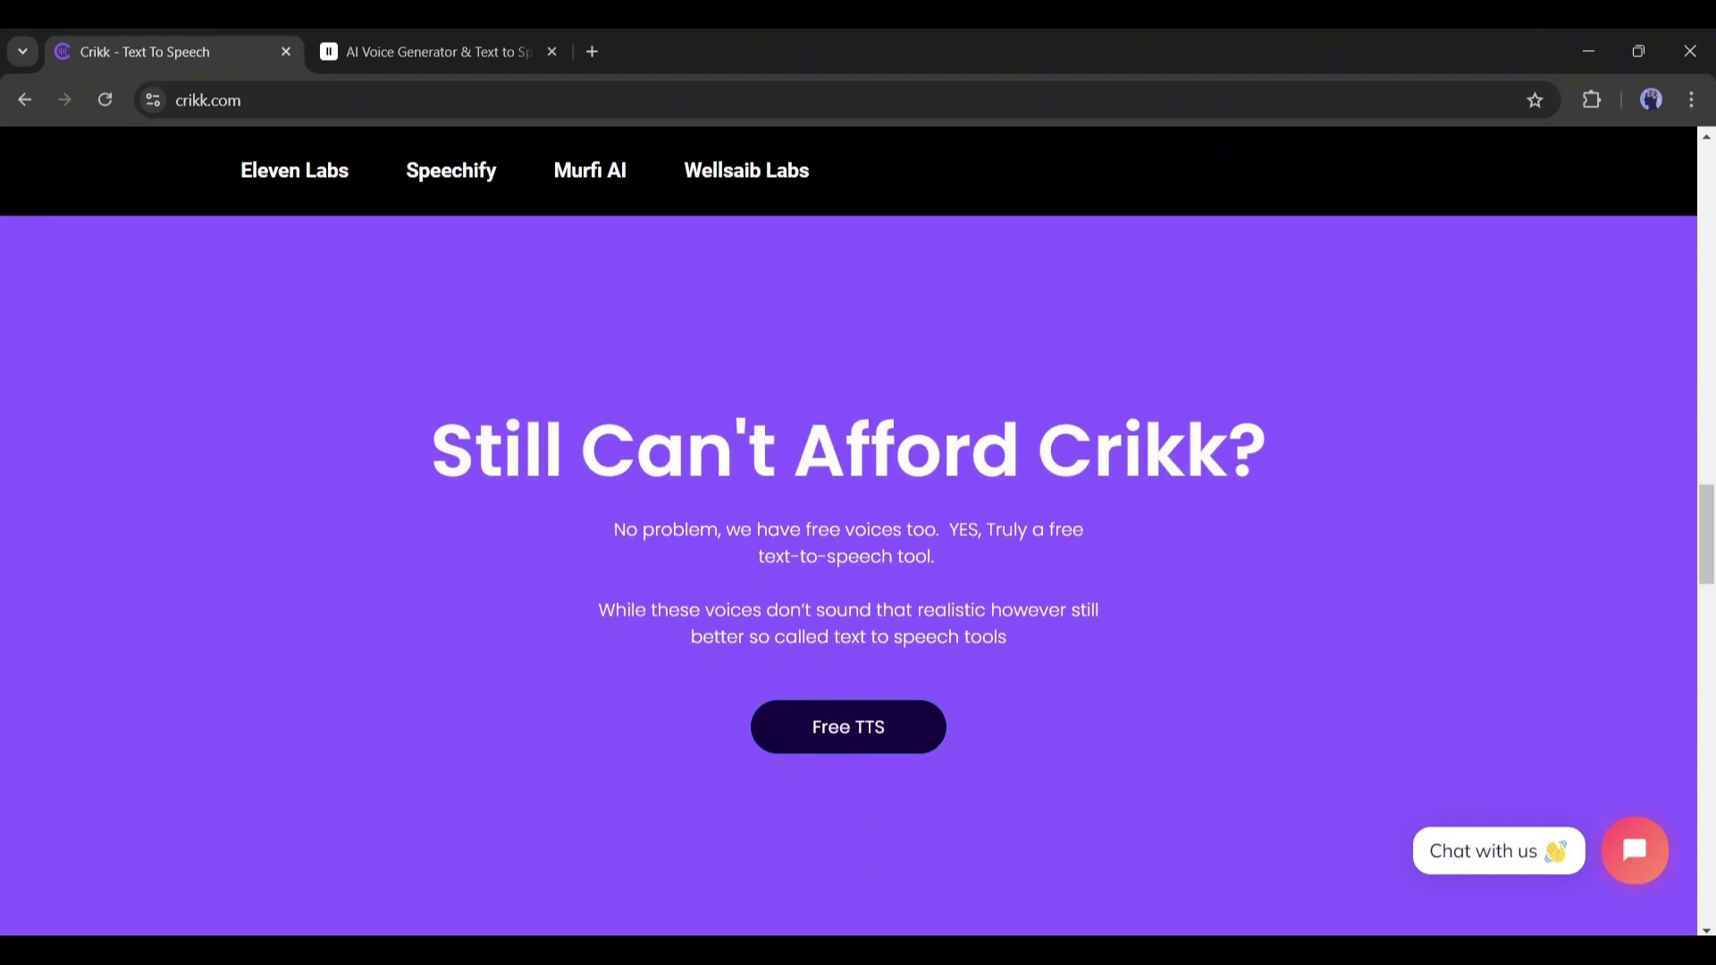
scroll(850, 531, down, 1)
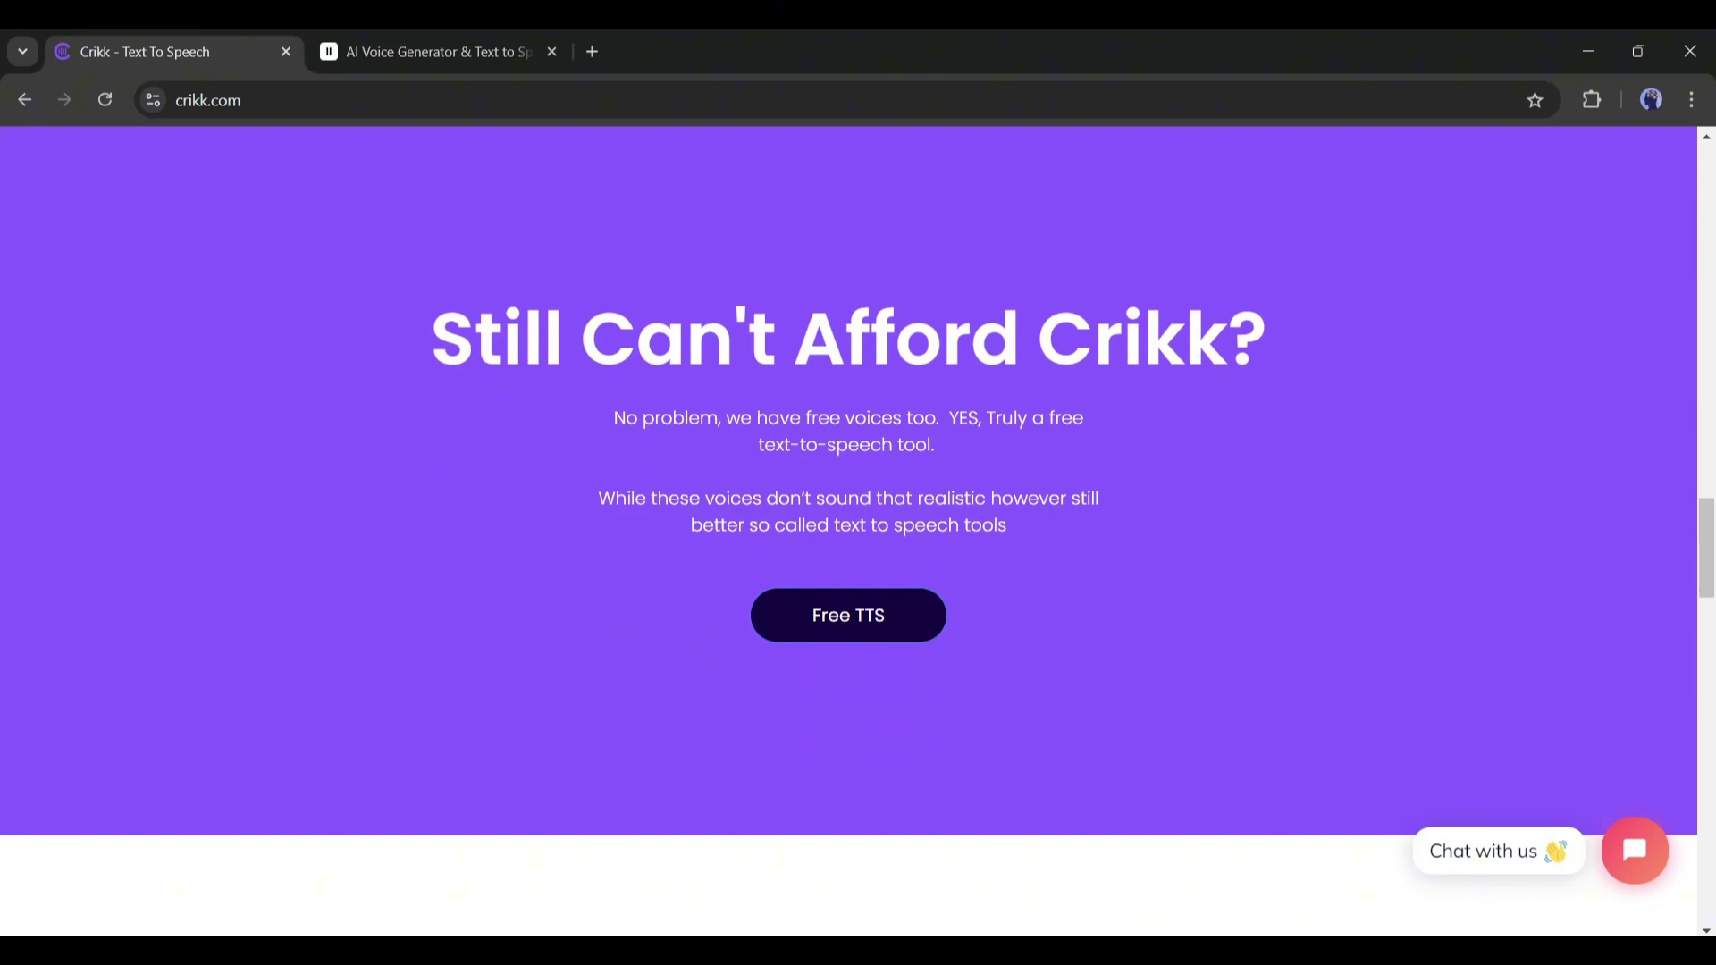
Open Crikk's free text-to-speech tool and keep English as the language
click(848, 615)
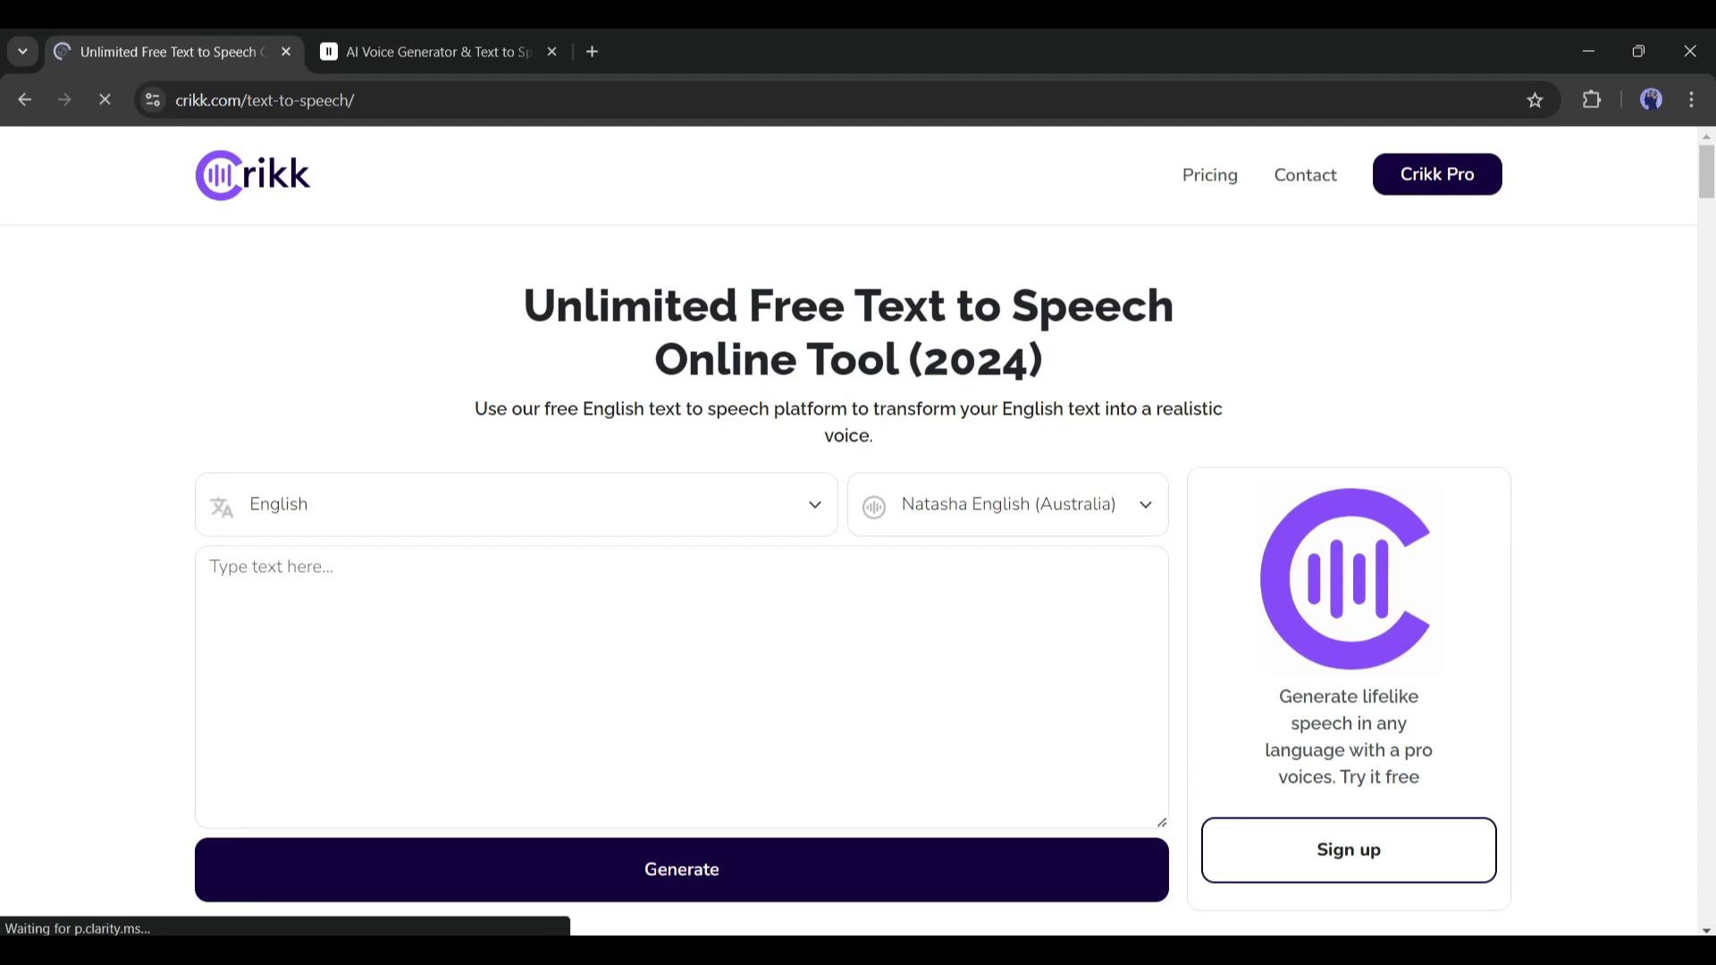
click(211, 567)
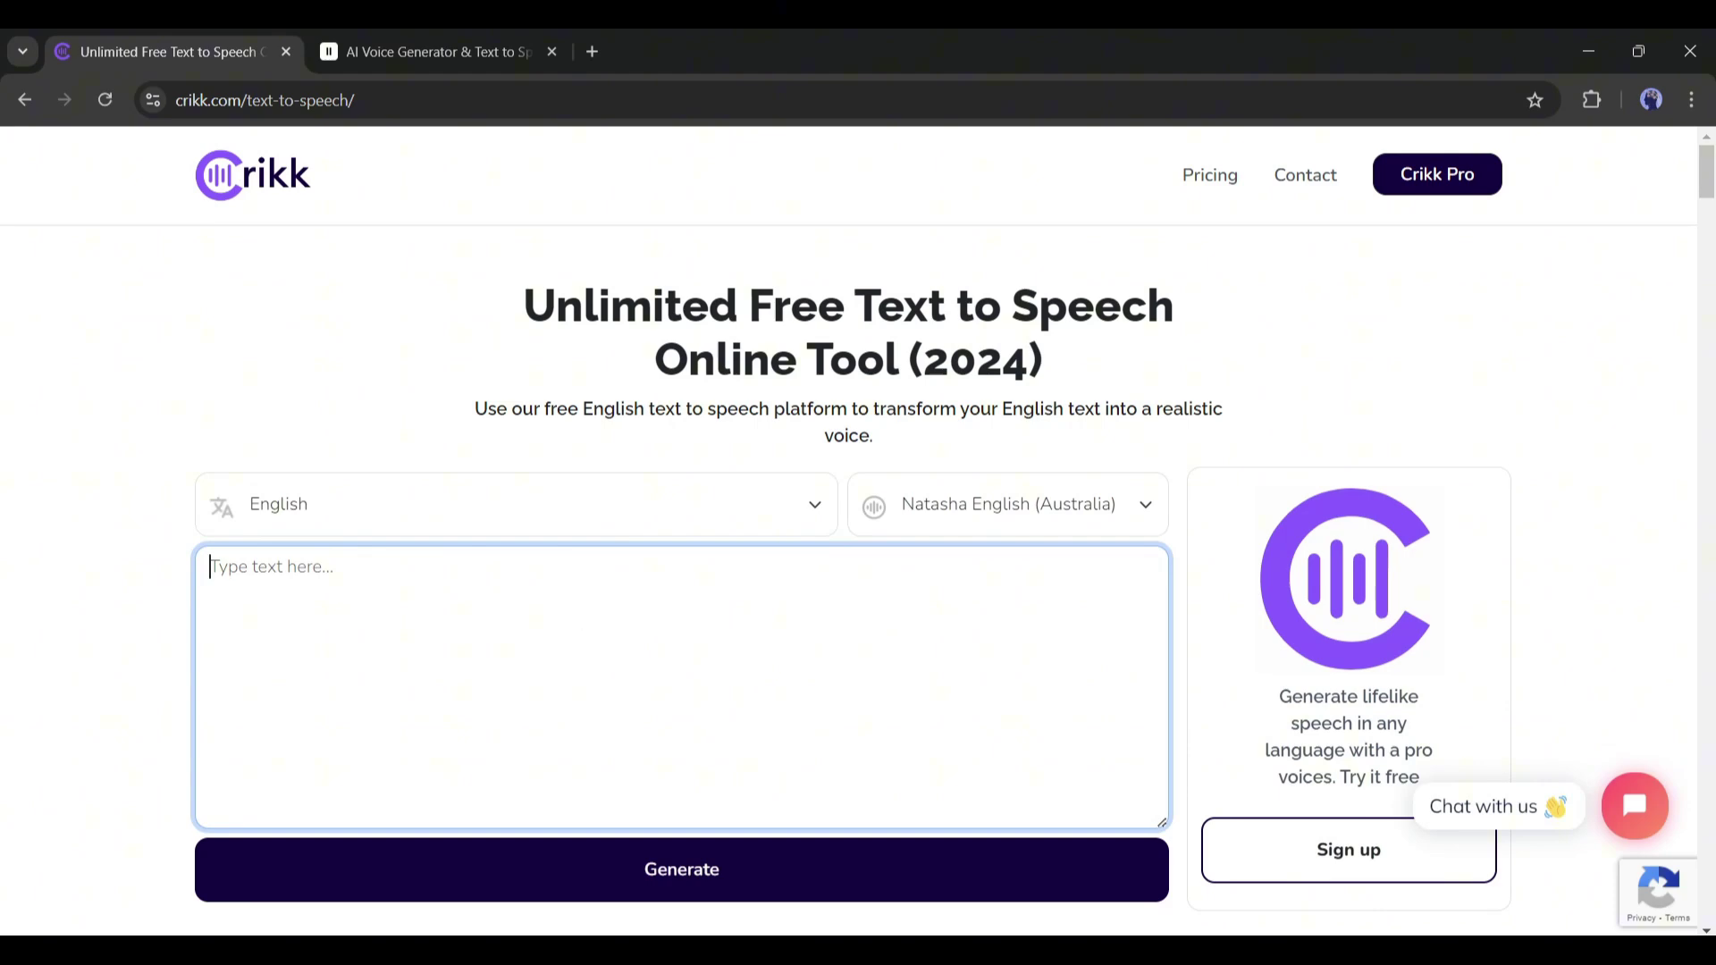
key(shift+Tab)
key(alt+Down)
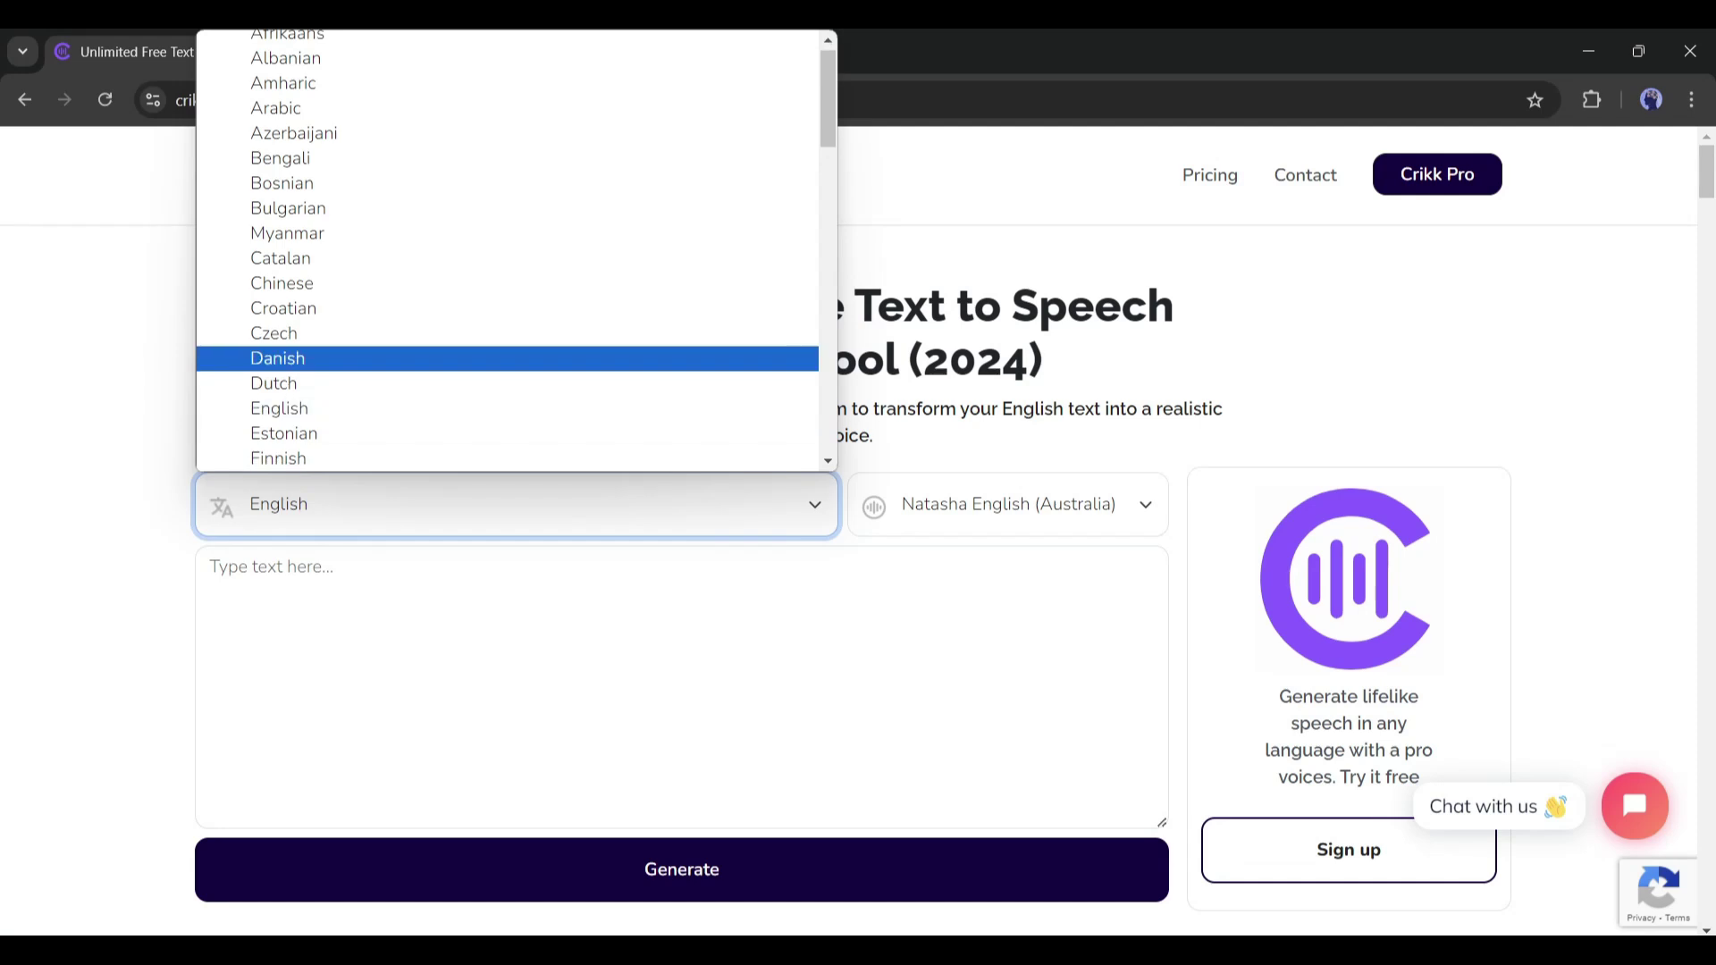
key(m)
key(w)
key(Down)
key(Down)
key(e)
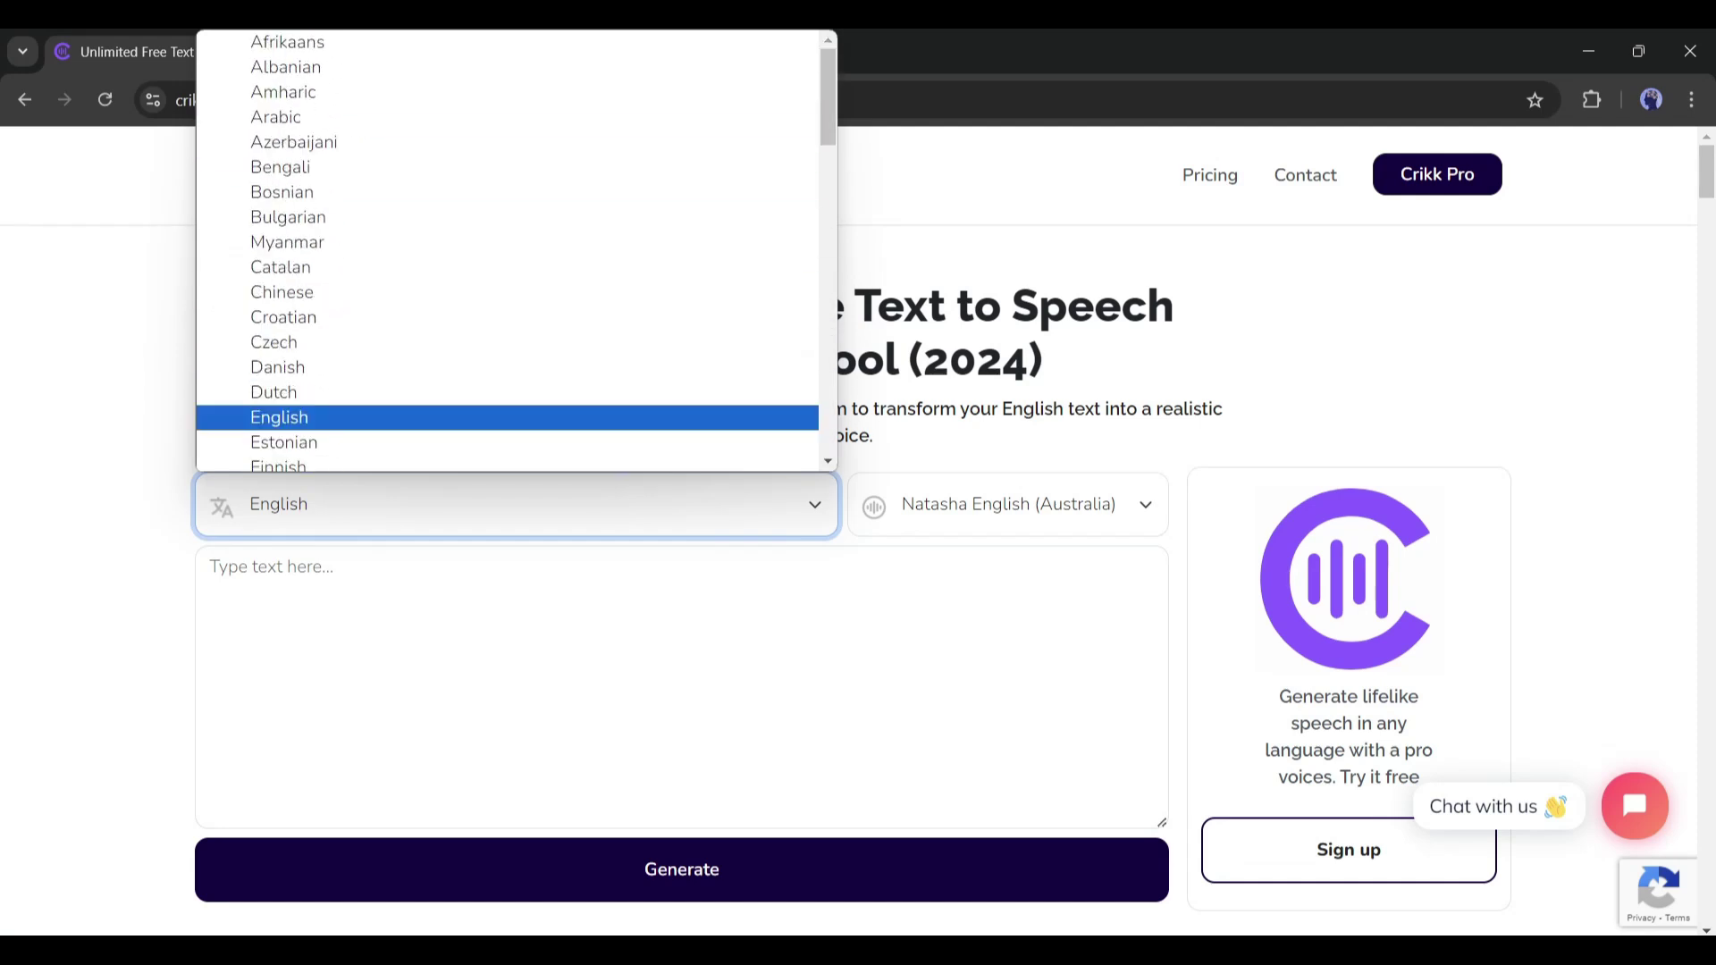
key(Return)
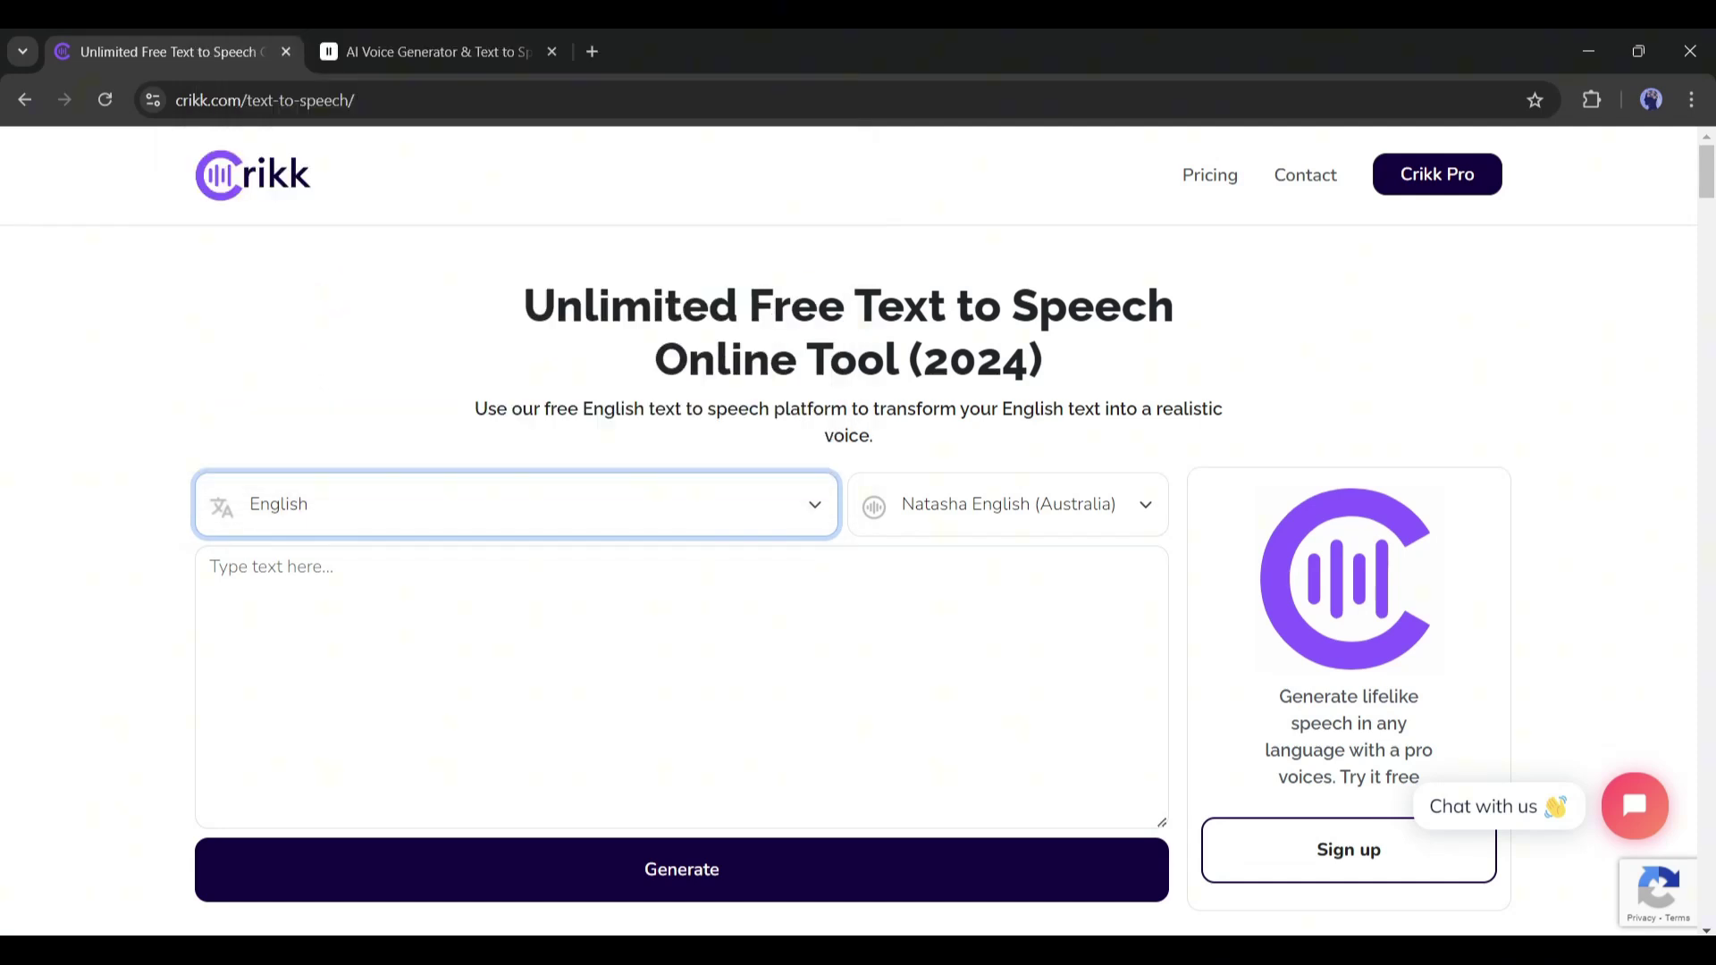
Choose Ana English (US) from the voice list, leaving focus in the empty text box
key(Tab)
key(alt+Down)
key(l)
key(l)
key(m)
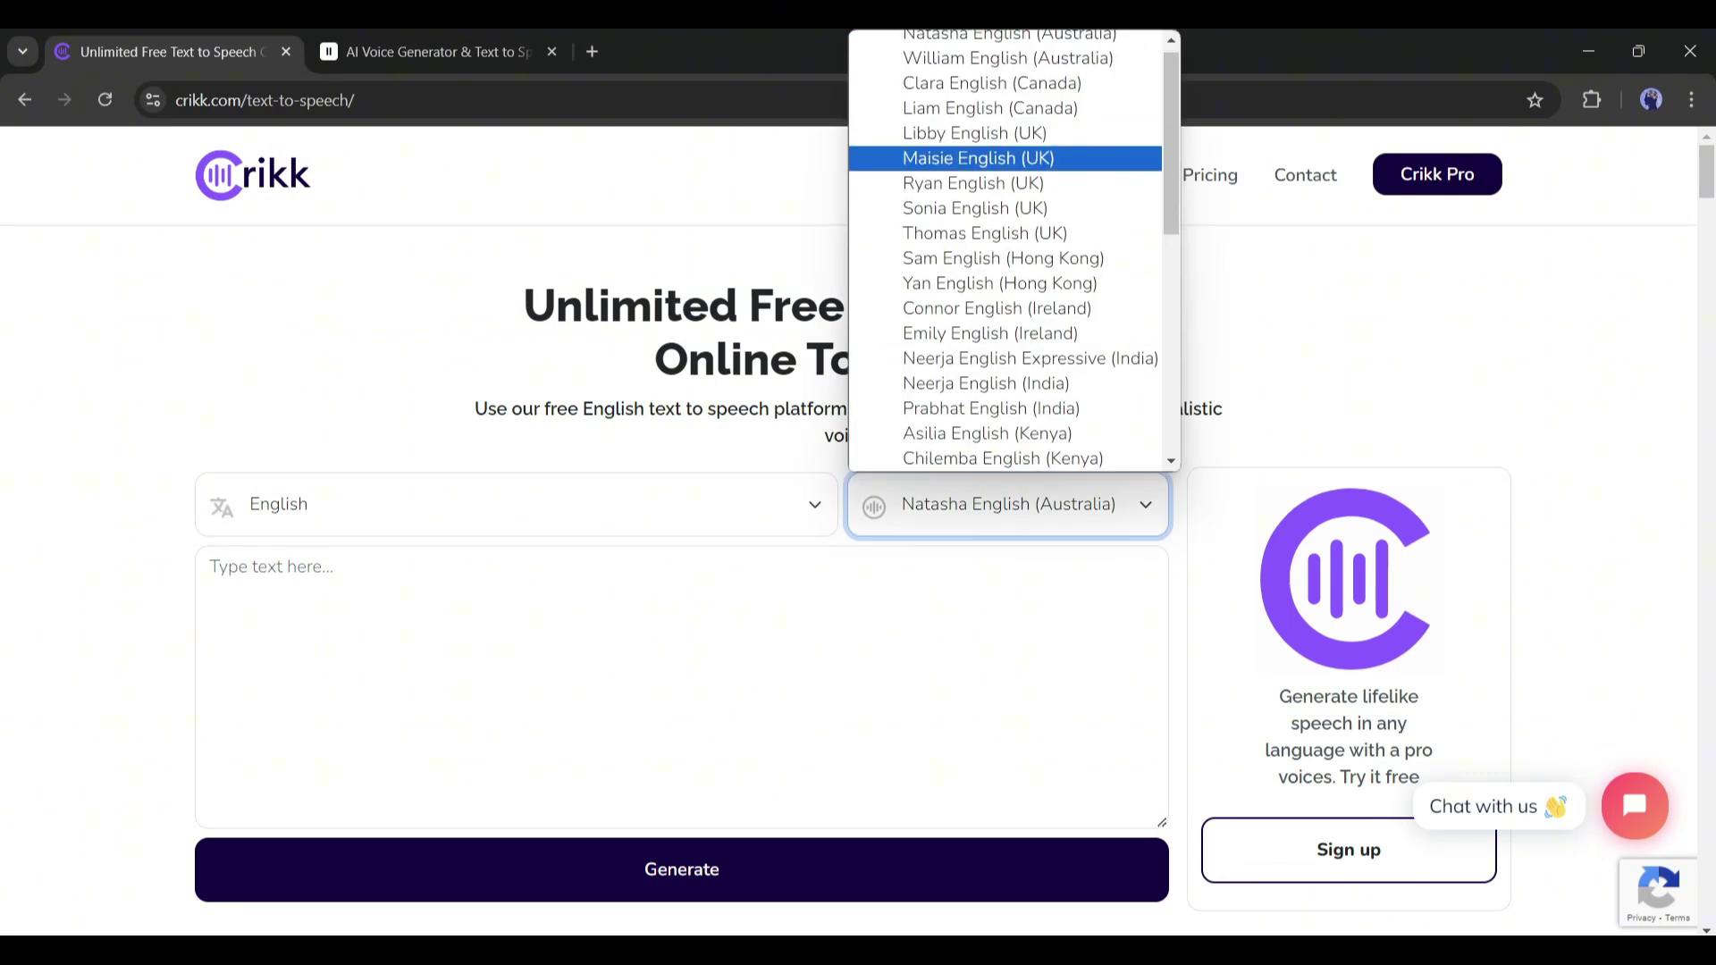
key(t)
key(Down)
key(Down)
key(Down)
key(Down)
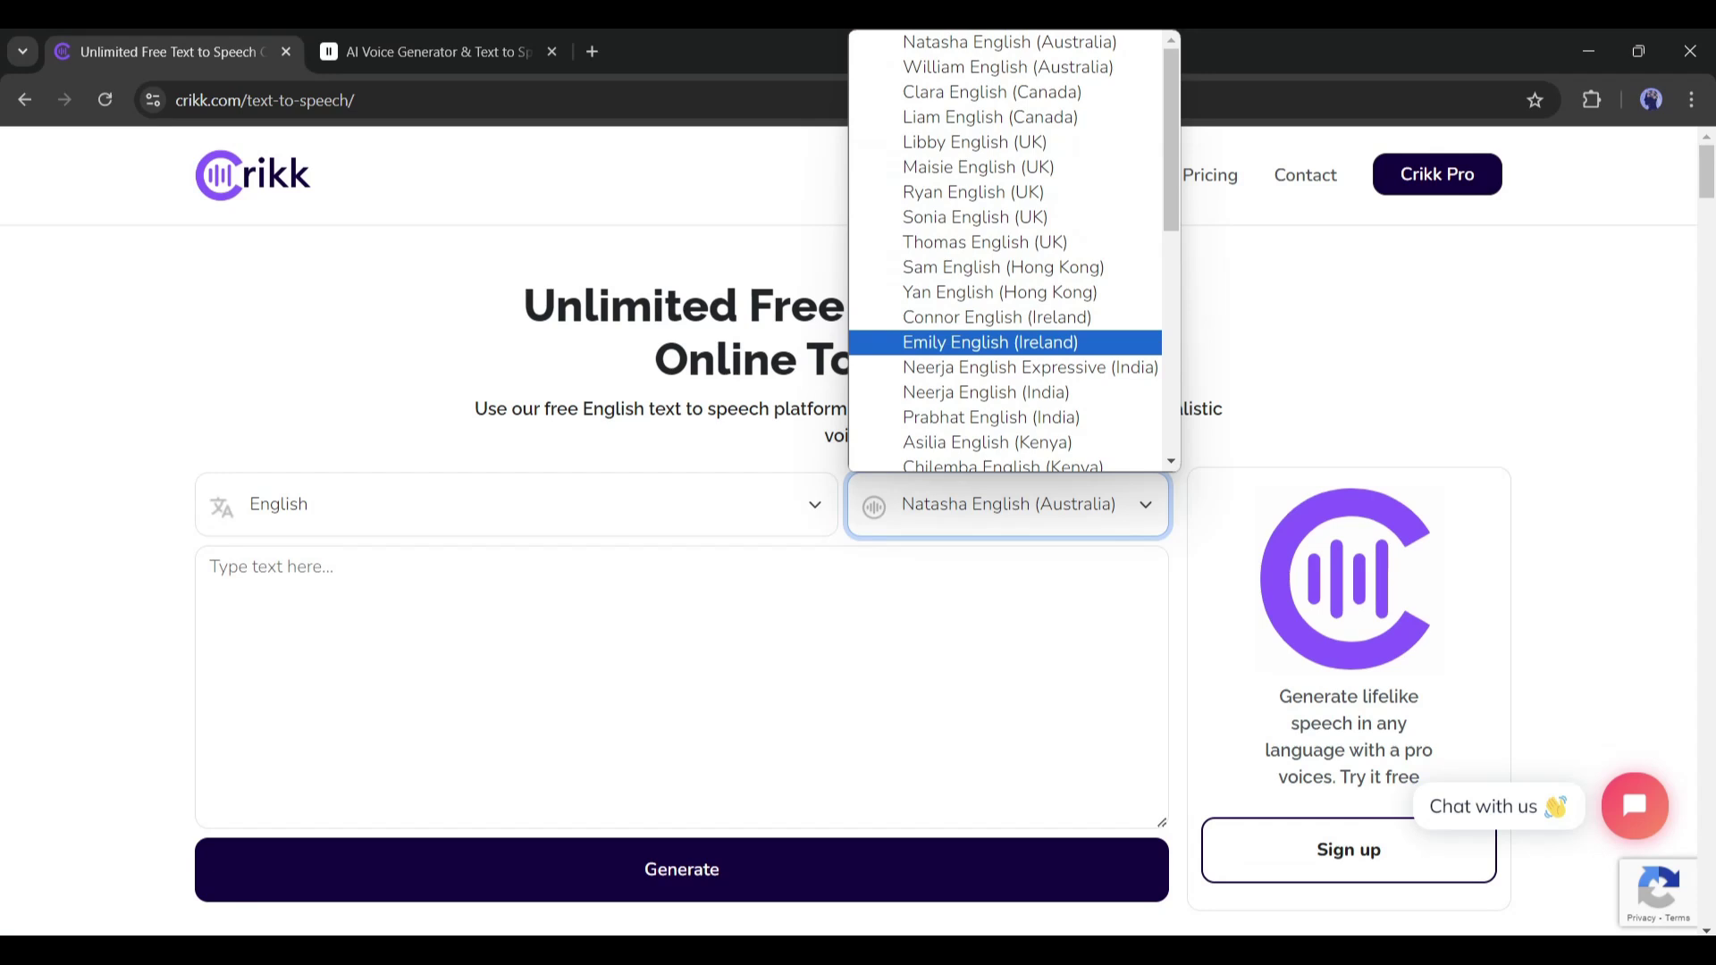
key(a)
key(n)
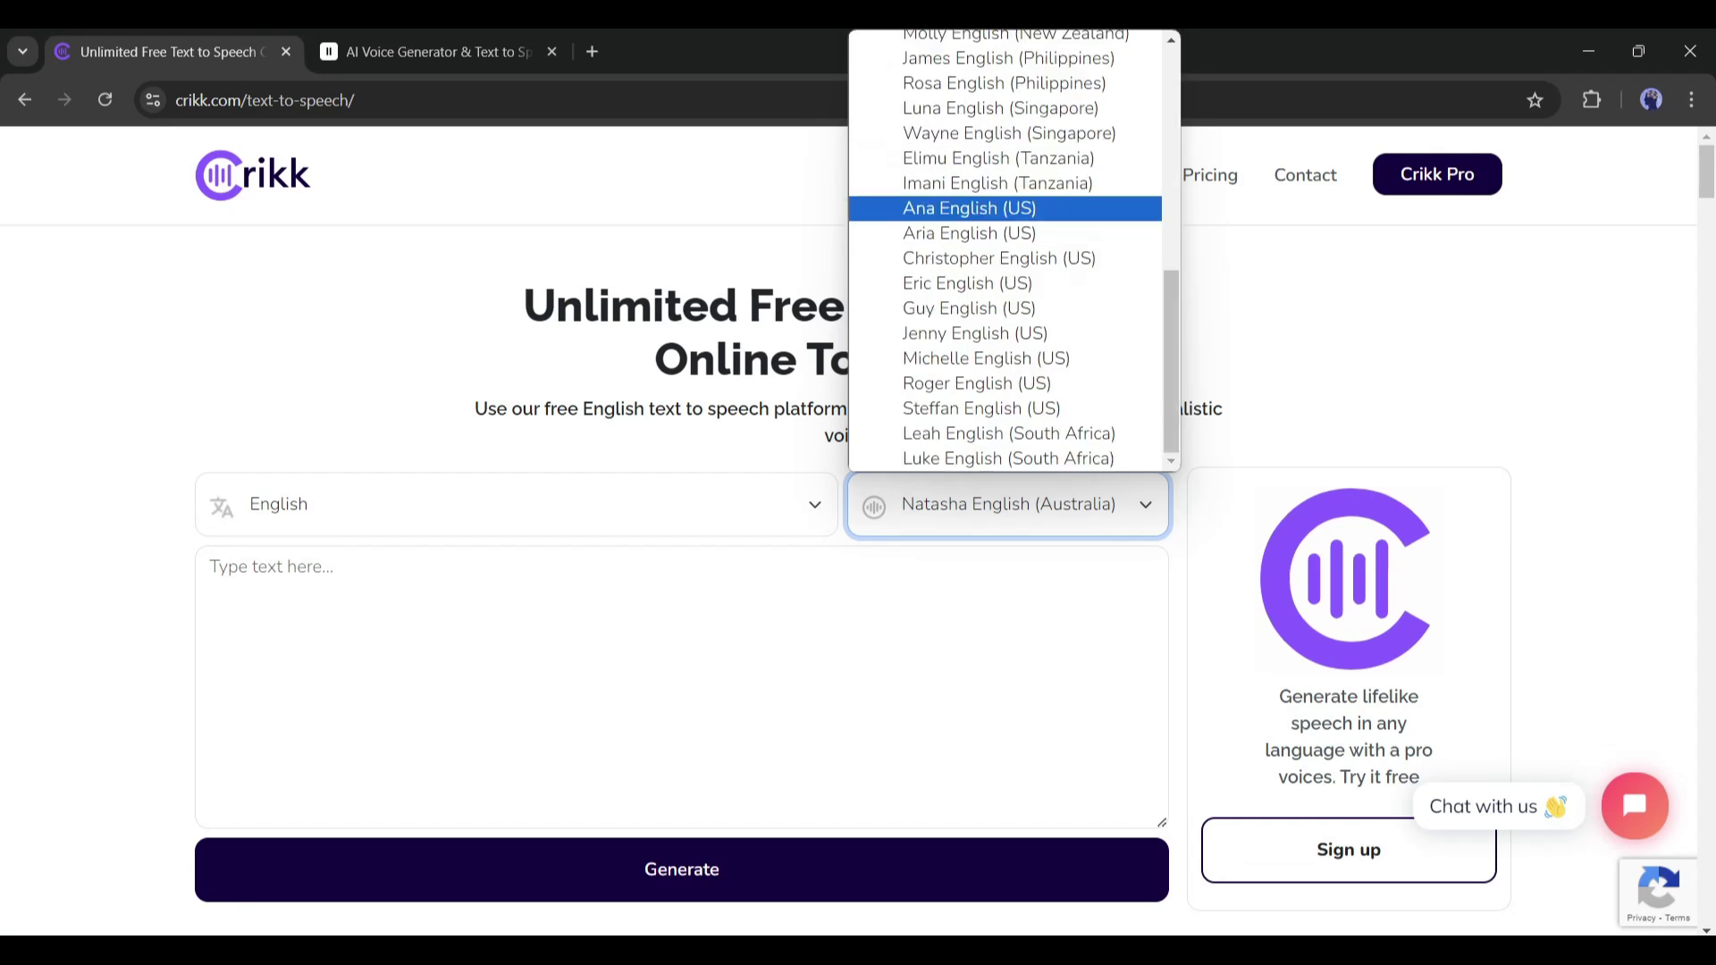
key(Return)
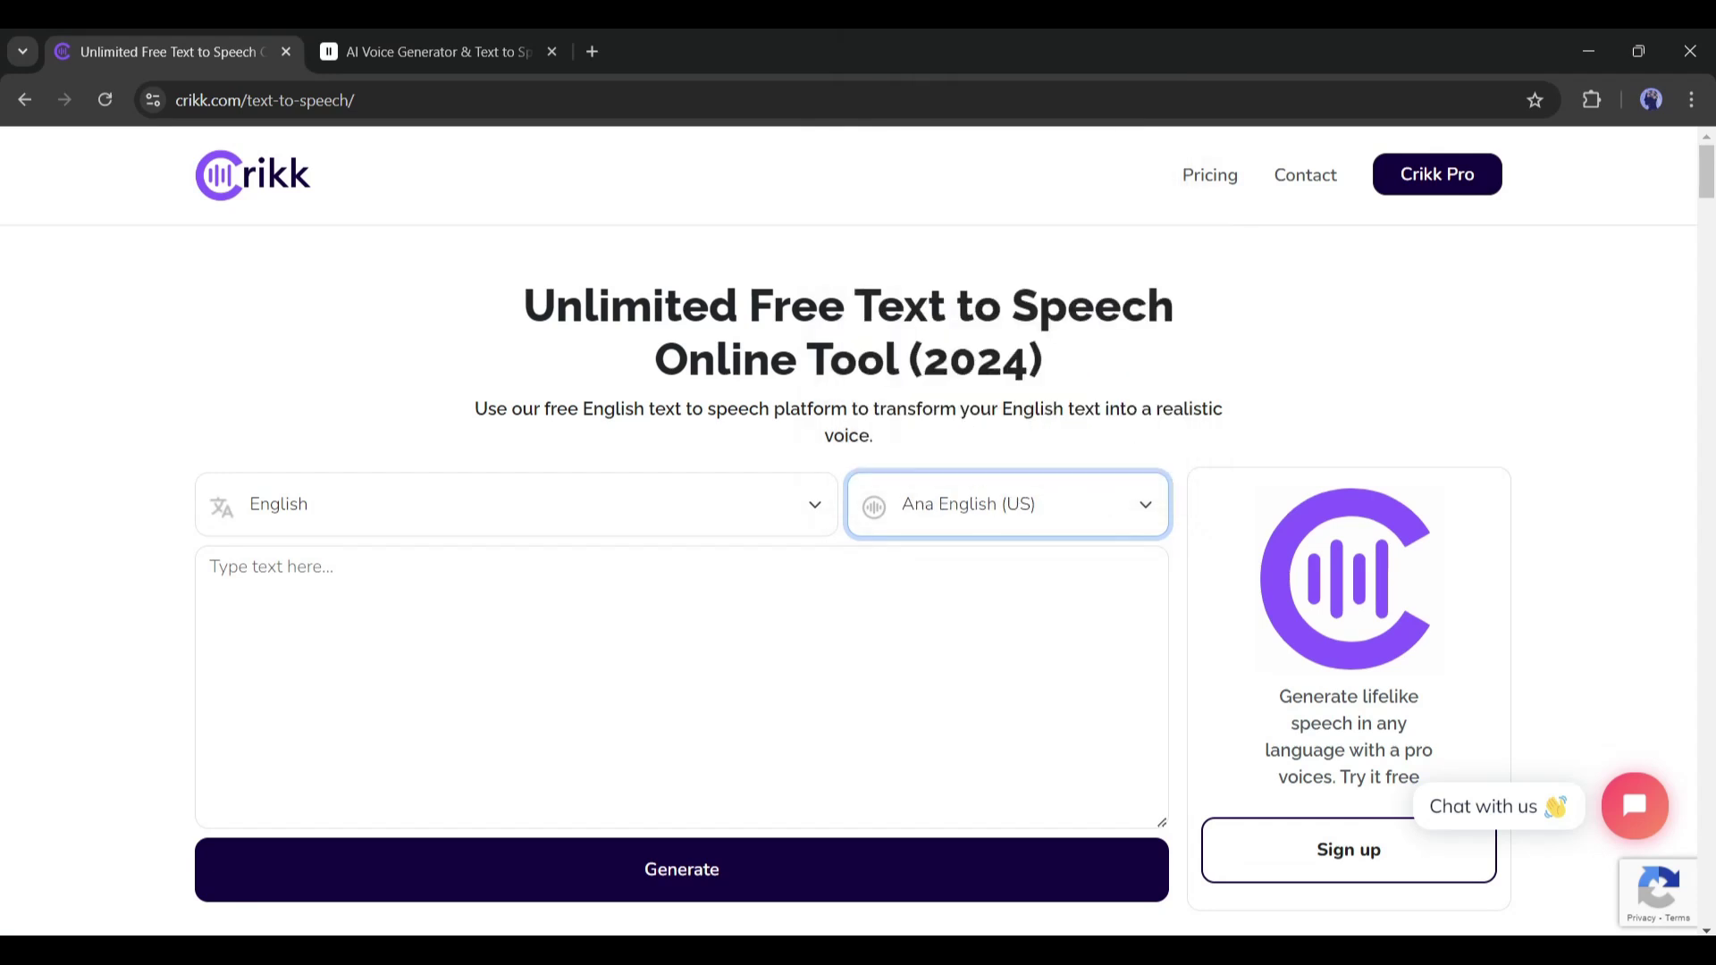
key(Tab)
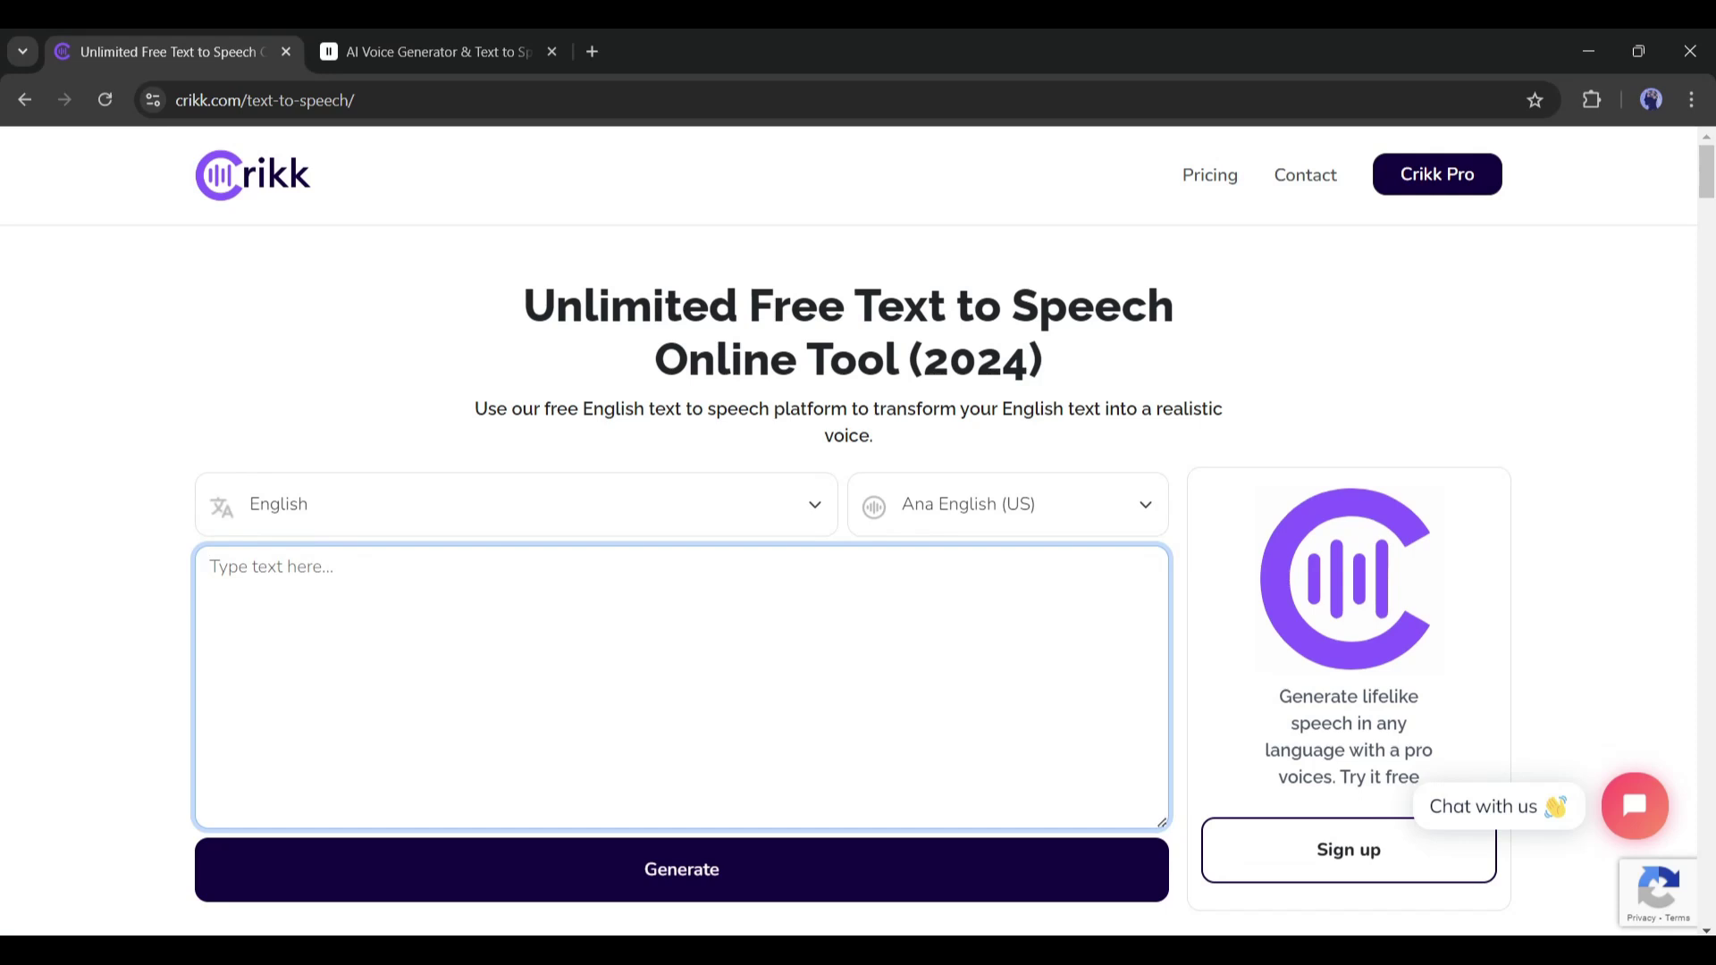
Paste the Oliver and Max story and generate a 20-second Jenny English (US) clip
text(Once upon a time in the small, sun-kissed village of Willowbrook, there lived a boy named Oliver. With tousled brown hair and a smile that could light up the gloomiest day, Oliver was known for his adventurous spirit. His constant companion was a scruffy, golden-haired dog named Max, who had a heart as big as his boundless energy.)
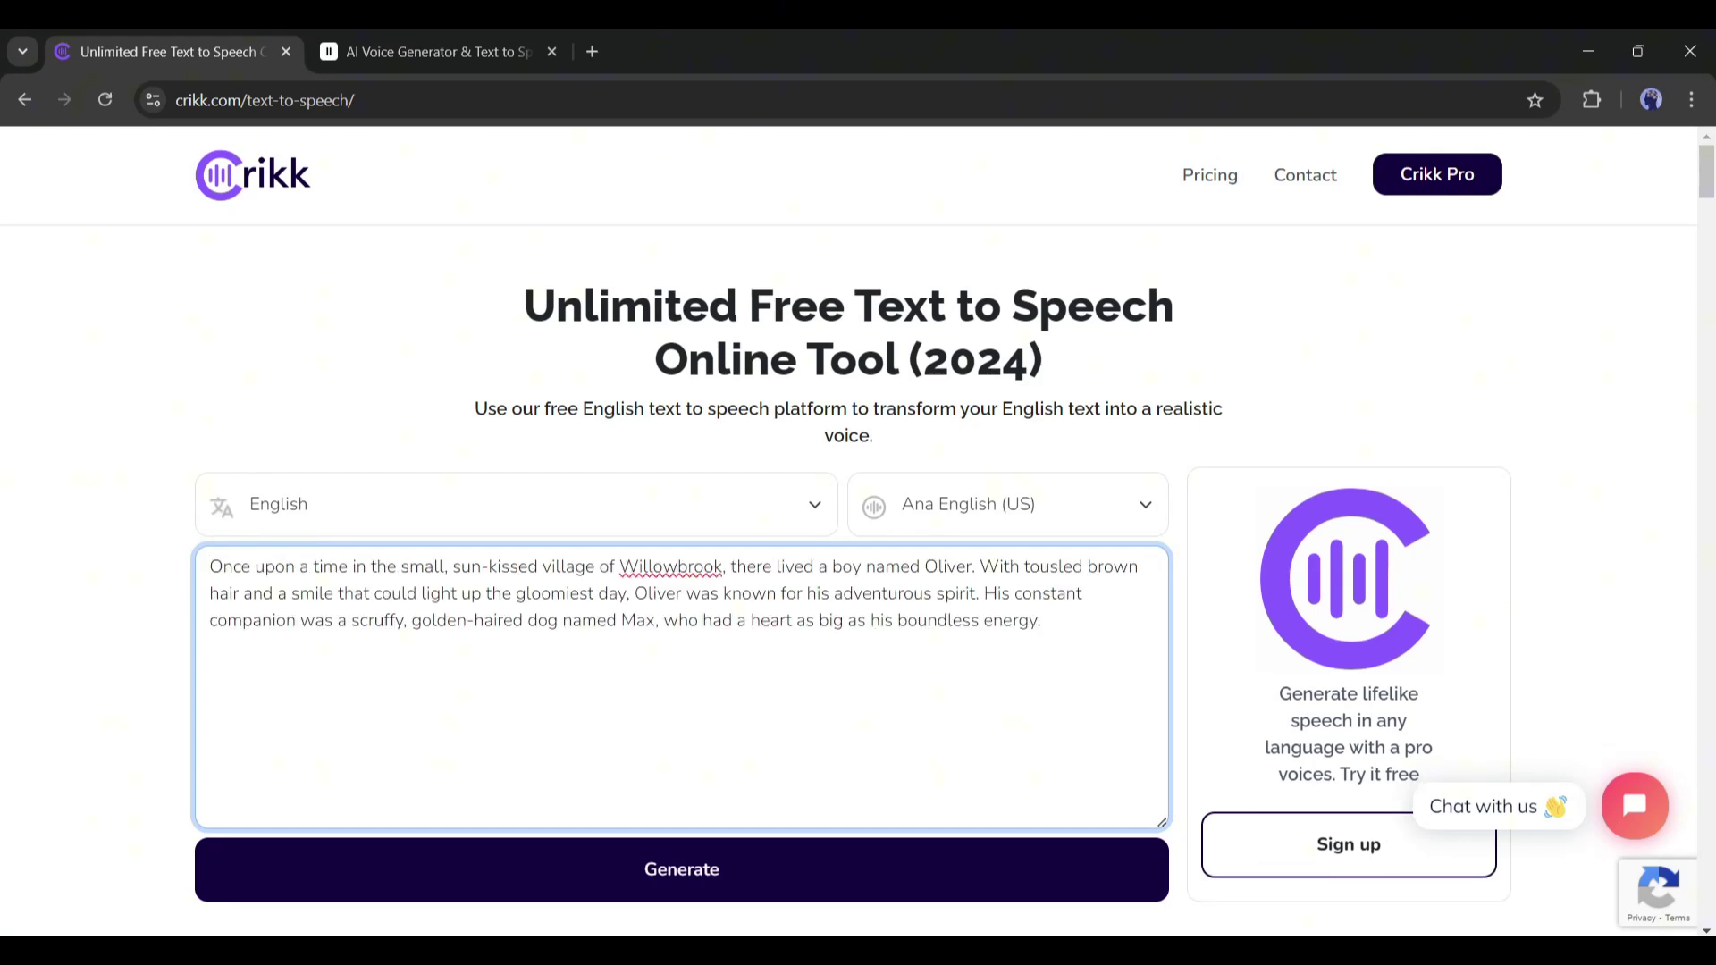
scroll(858, 515, down, 3)
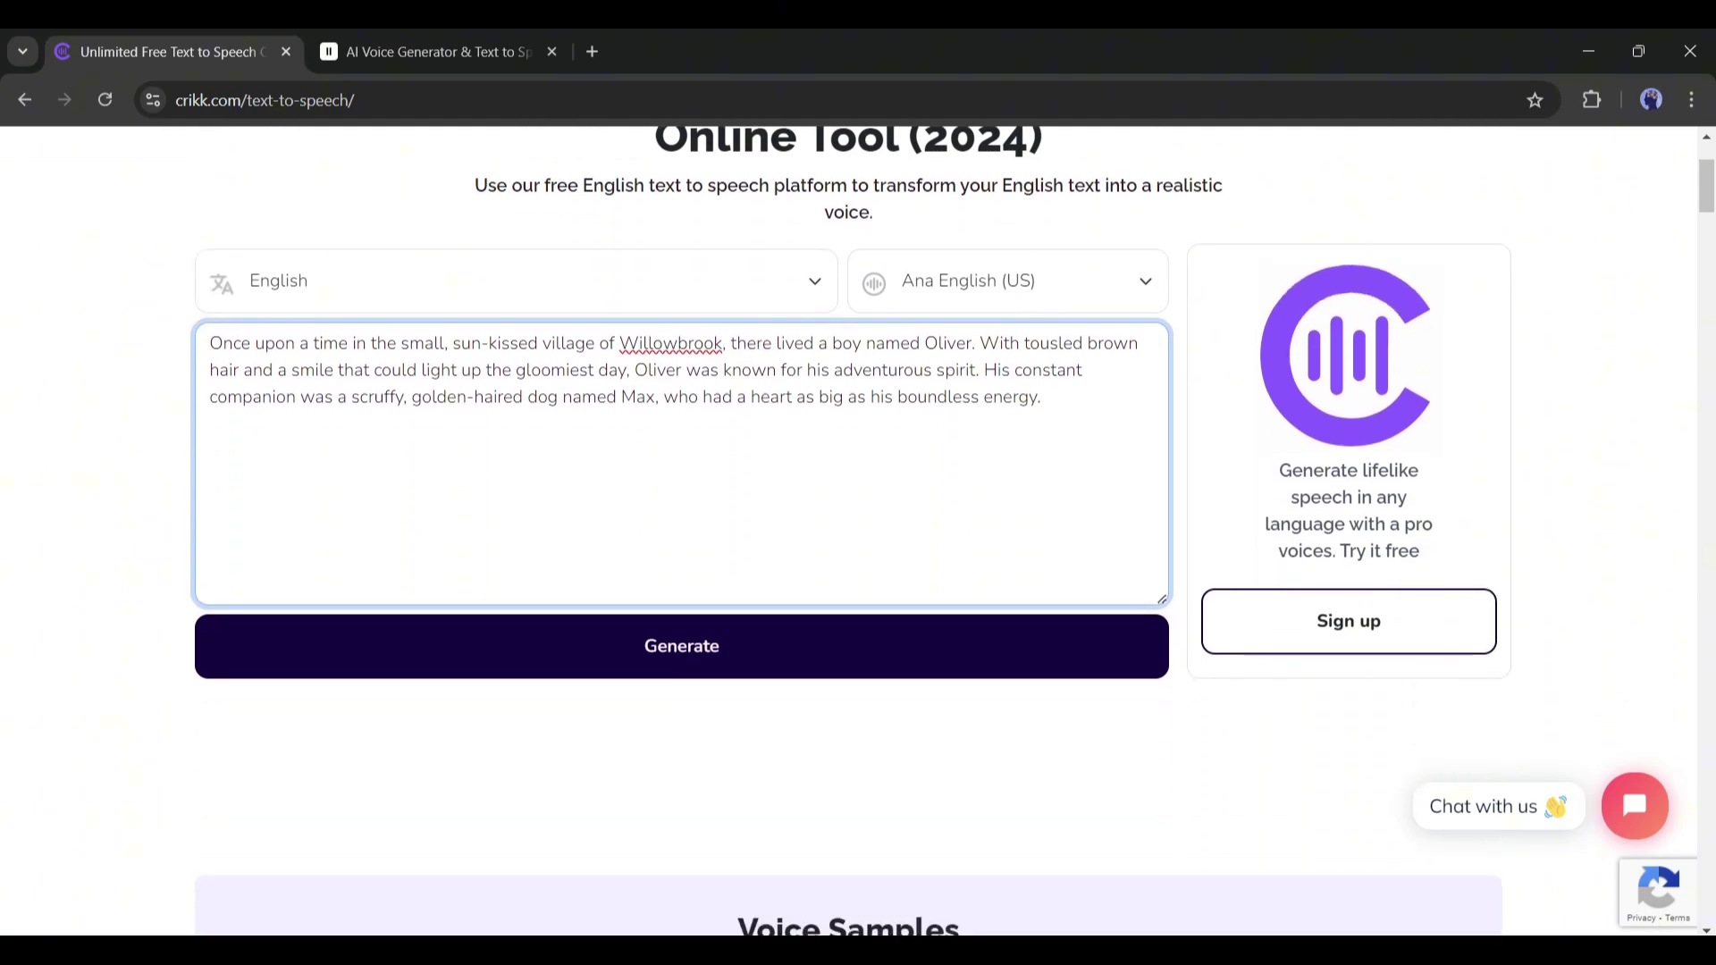
scroll(858, 515, up, 3)
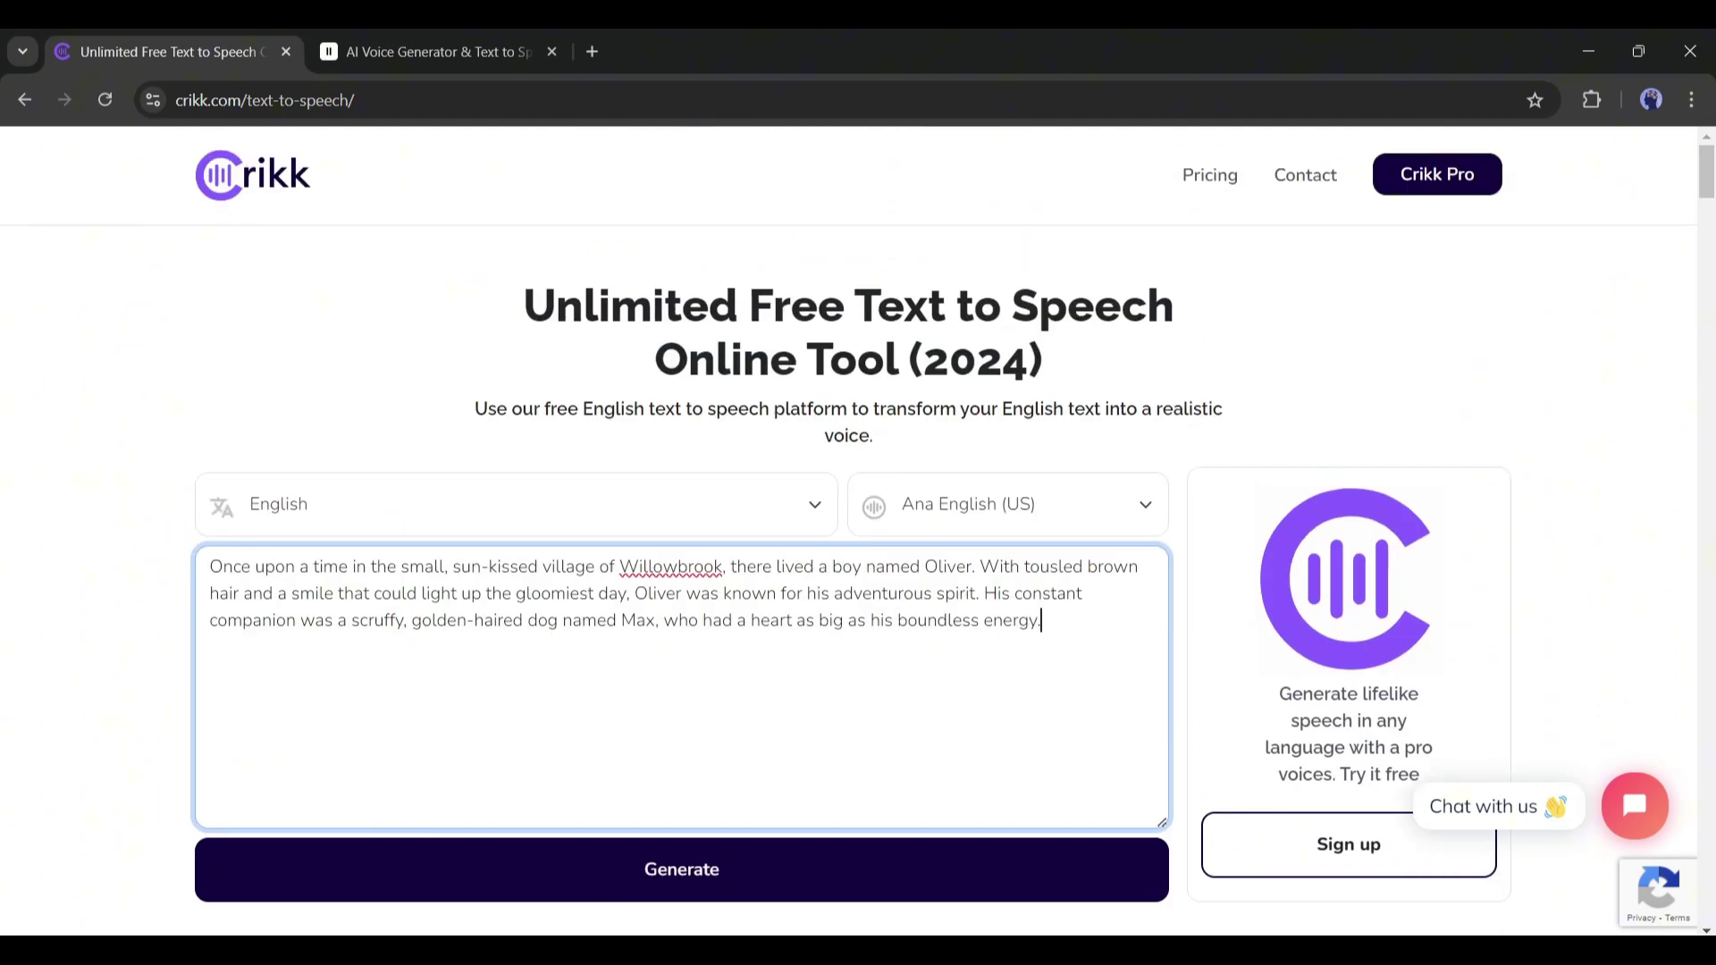
scroll(858, 515, down, 1)
click(681, 758)
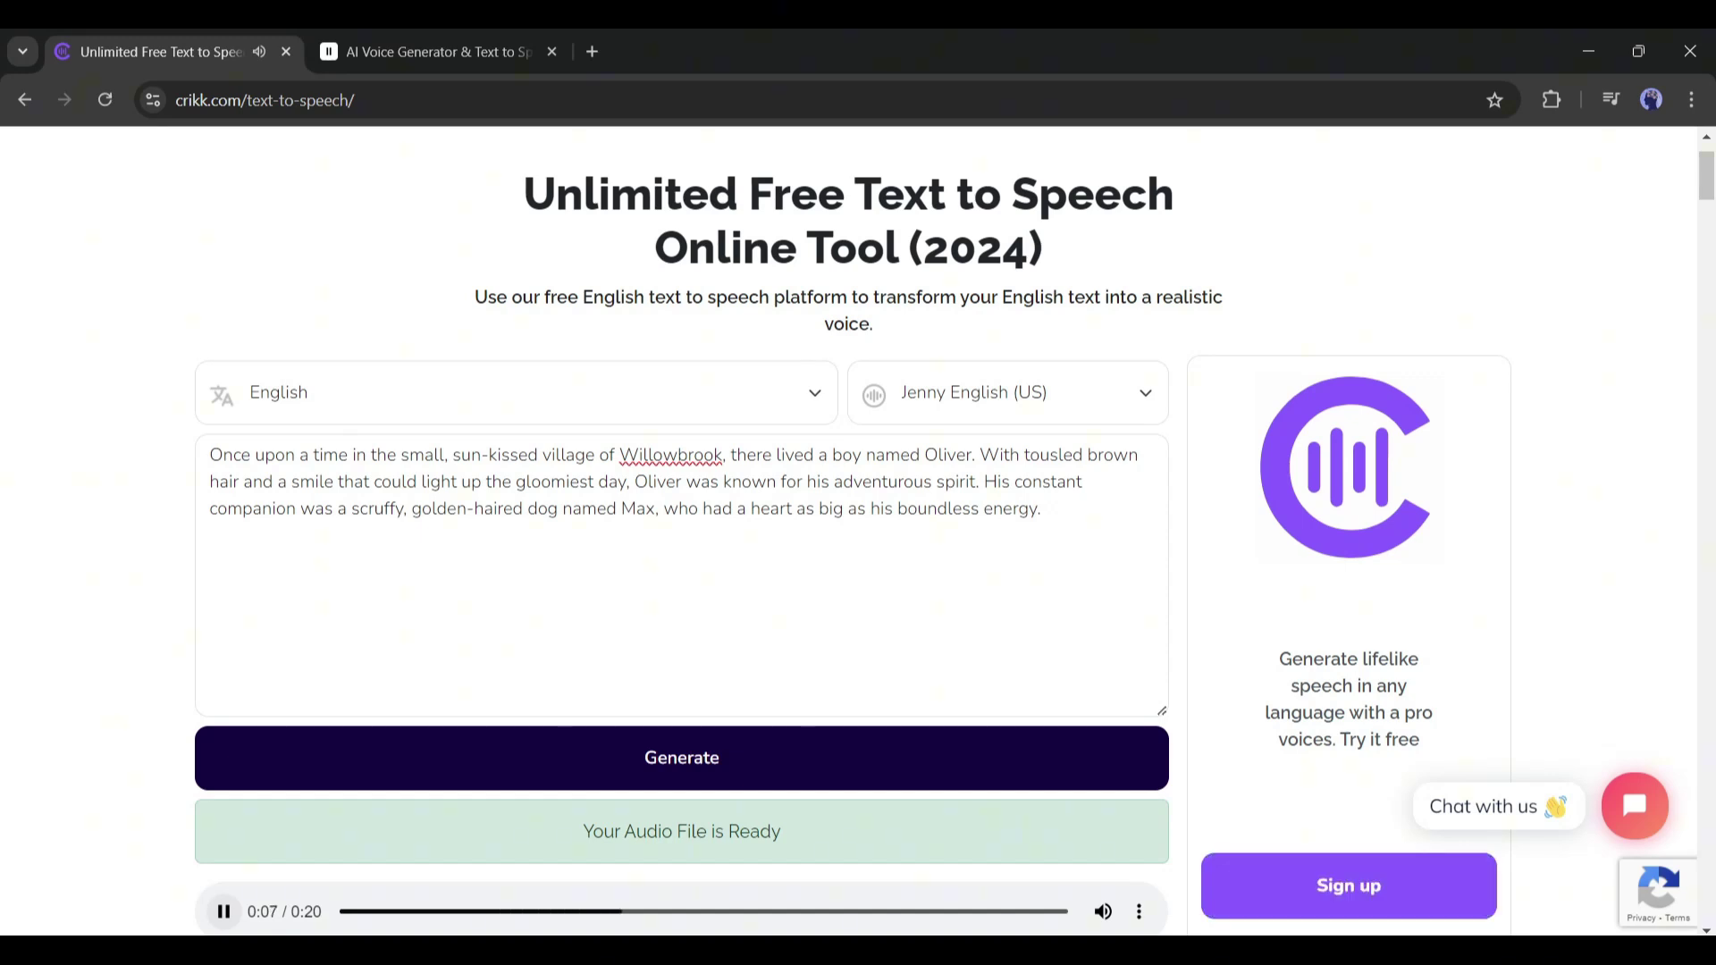
Download the generated Jenny English (US) audio as an mp3
scroll(1349, 885, down, 1)
click(682, 873)
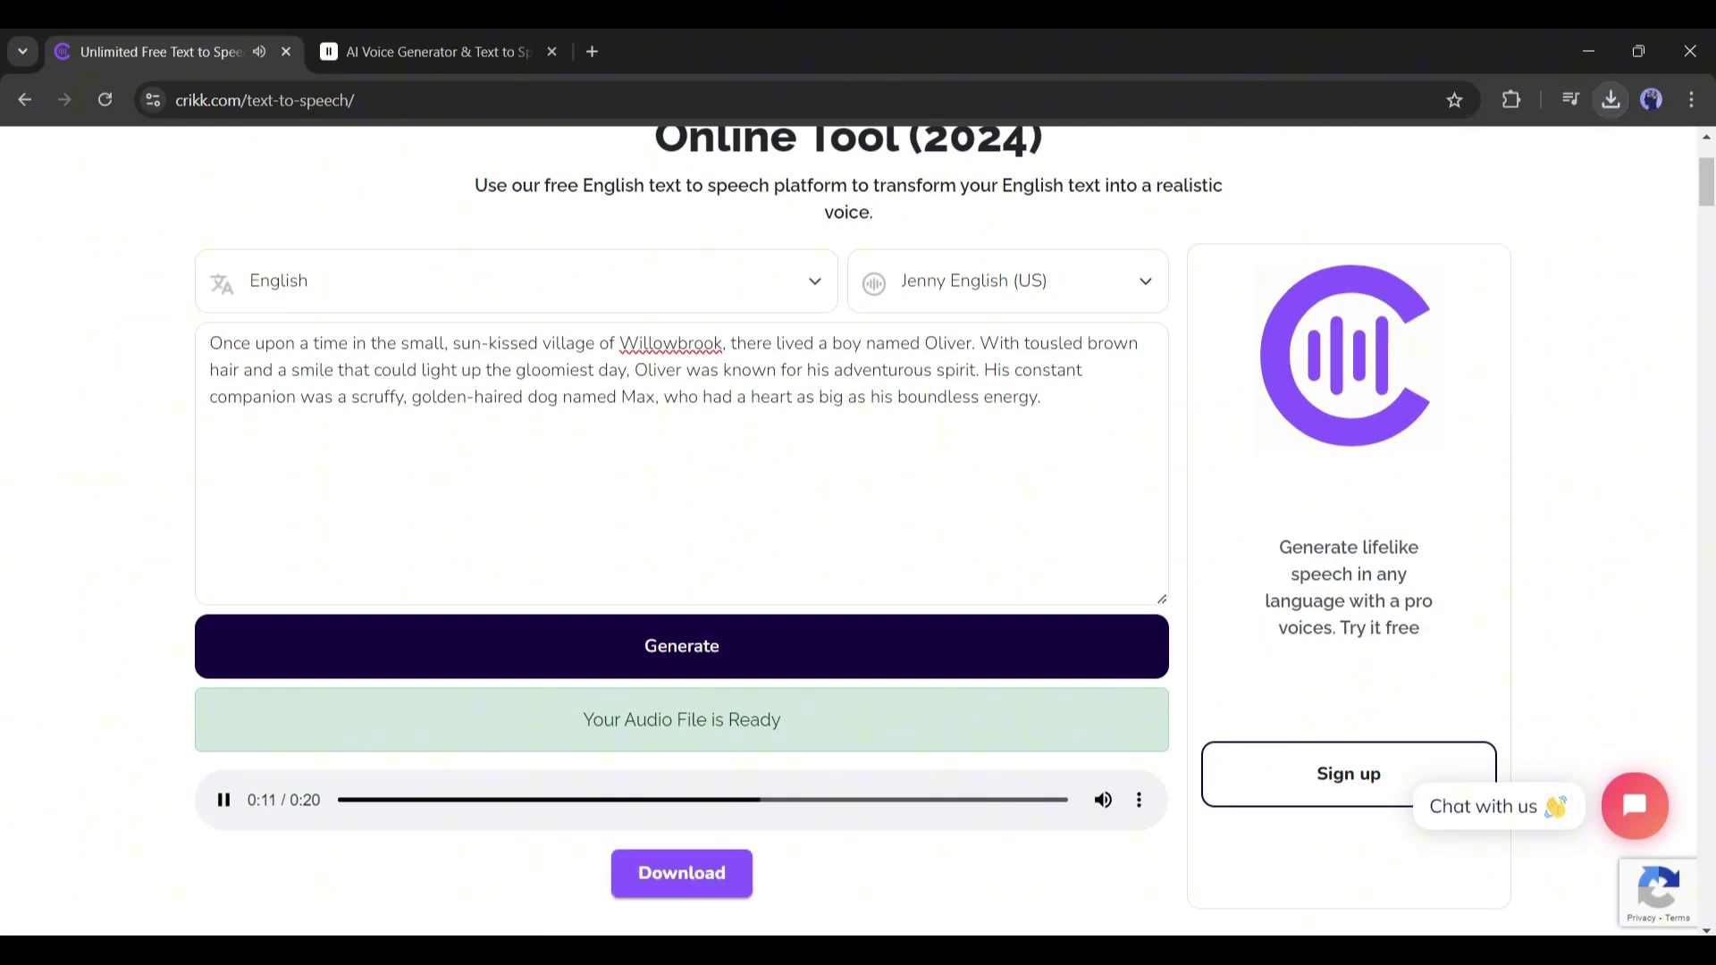
scroll(848, 527, up, 2)
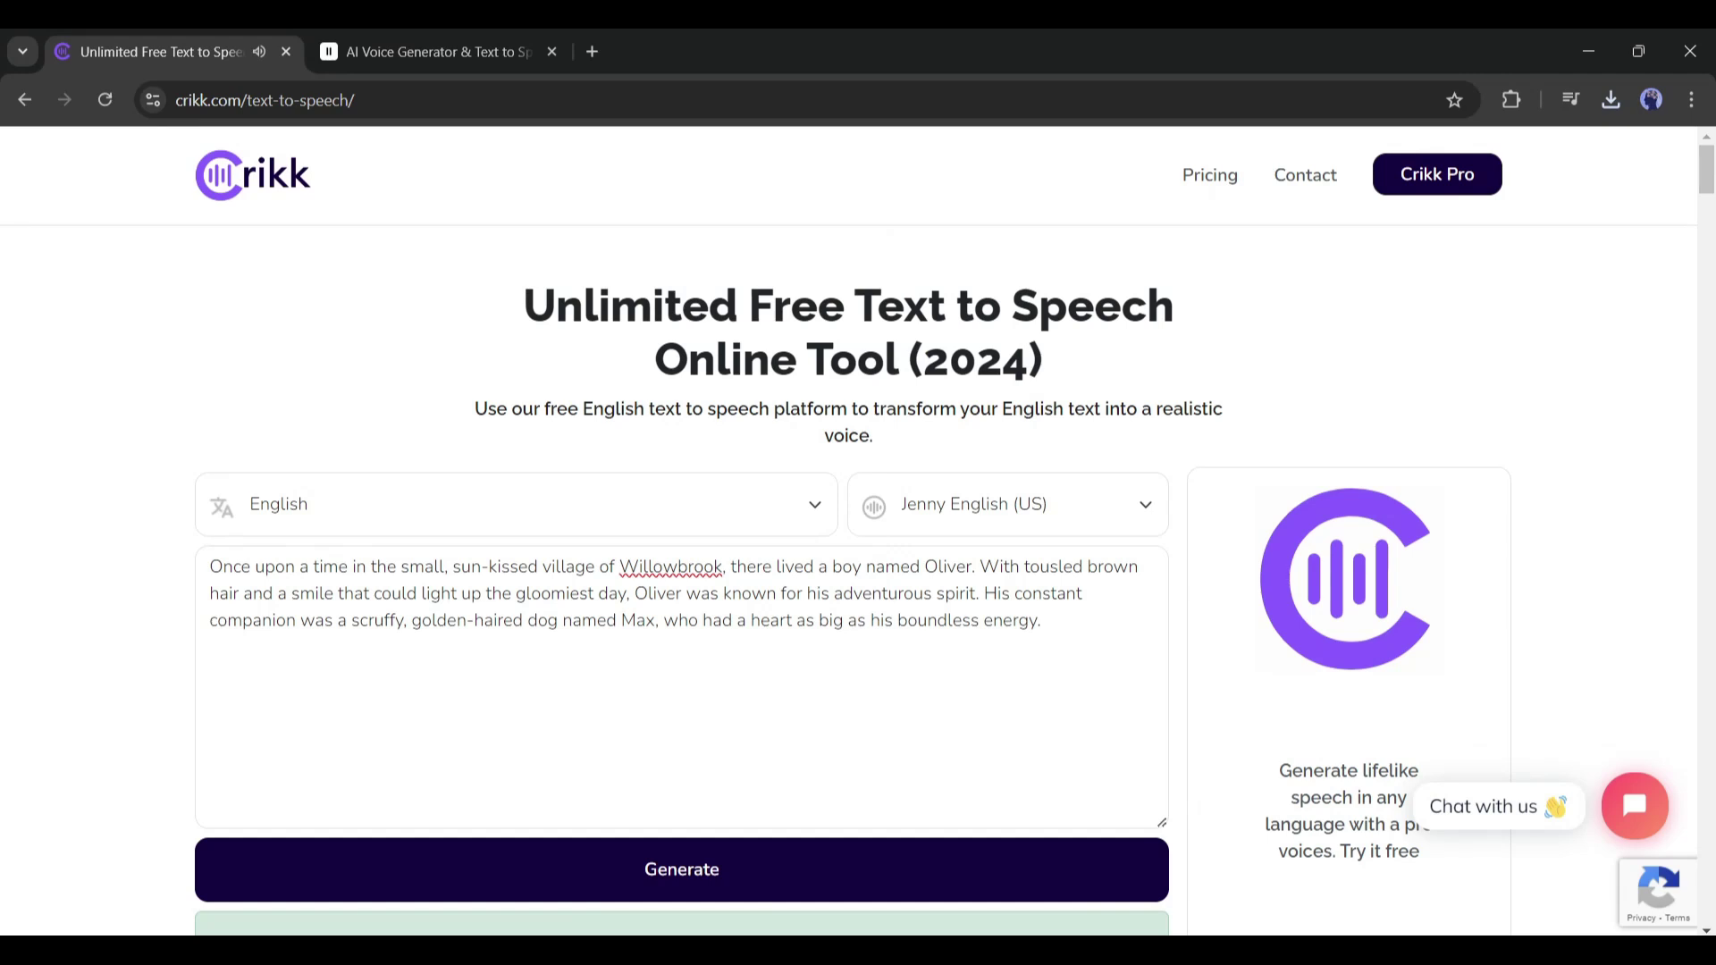
scroll(858, 536, down, 1)
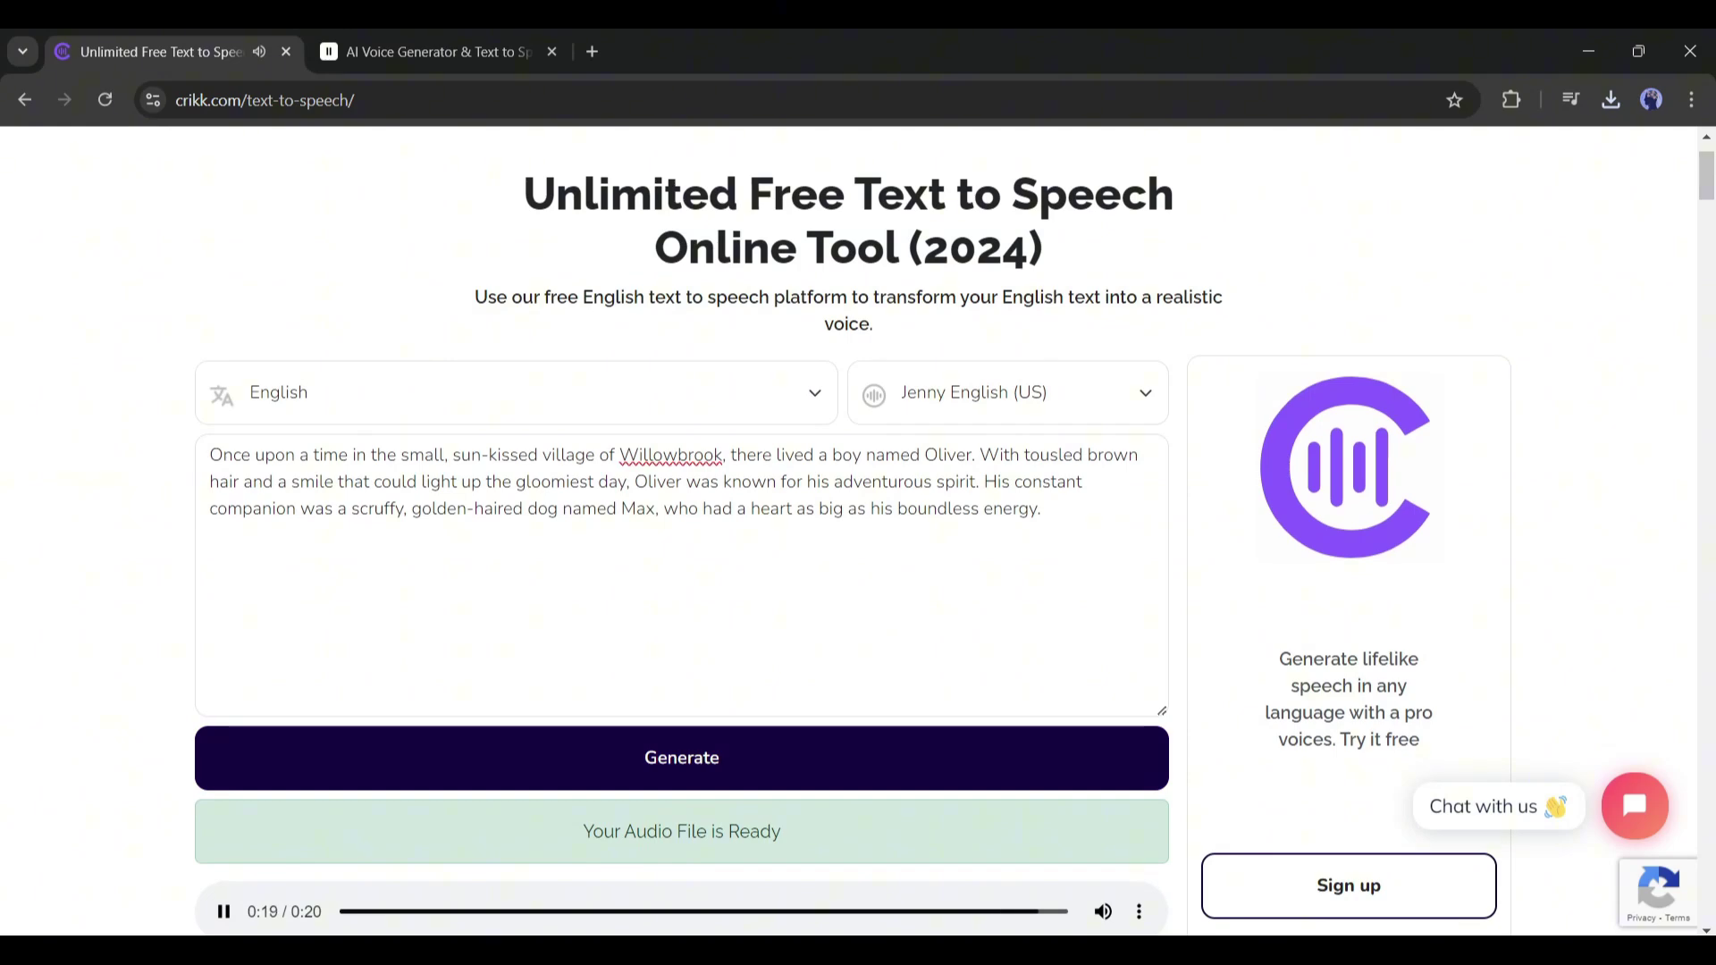
scroll(849, 536, up, 2)
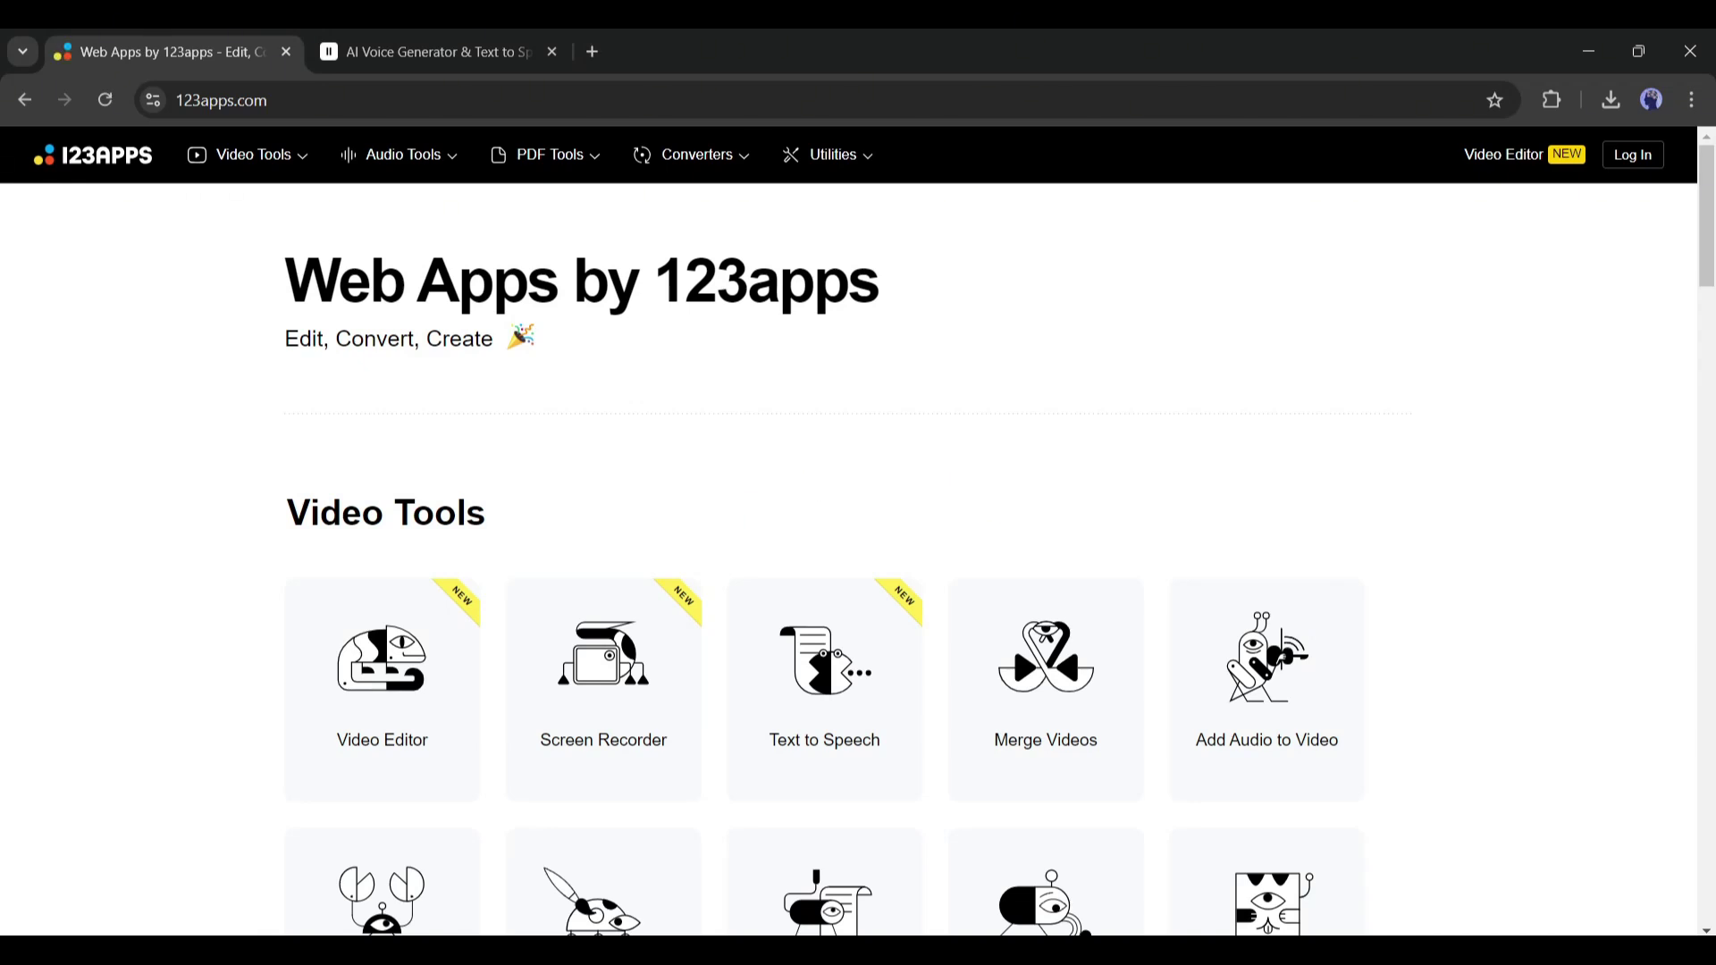
Scroll 123apps' homepage through Video, Audio, PDF, Converter and Utility tools and back up
scroll(1012, 646, down, 3)
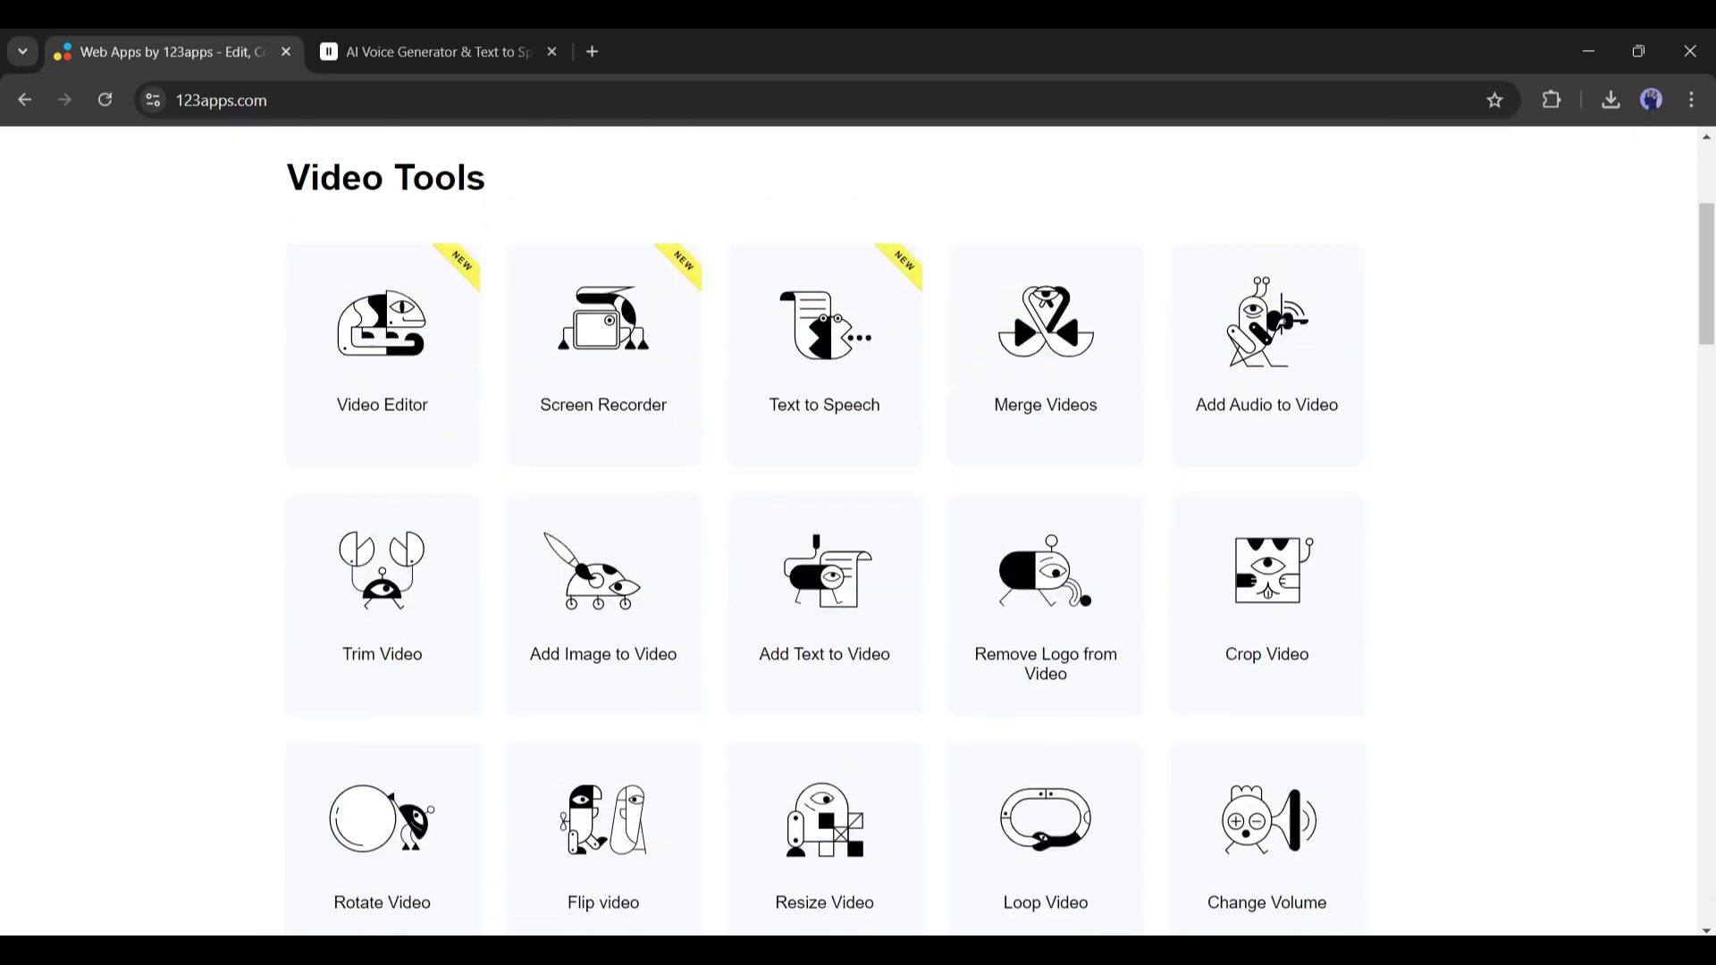
scroll(1012, 645, down, 16)
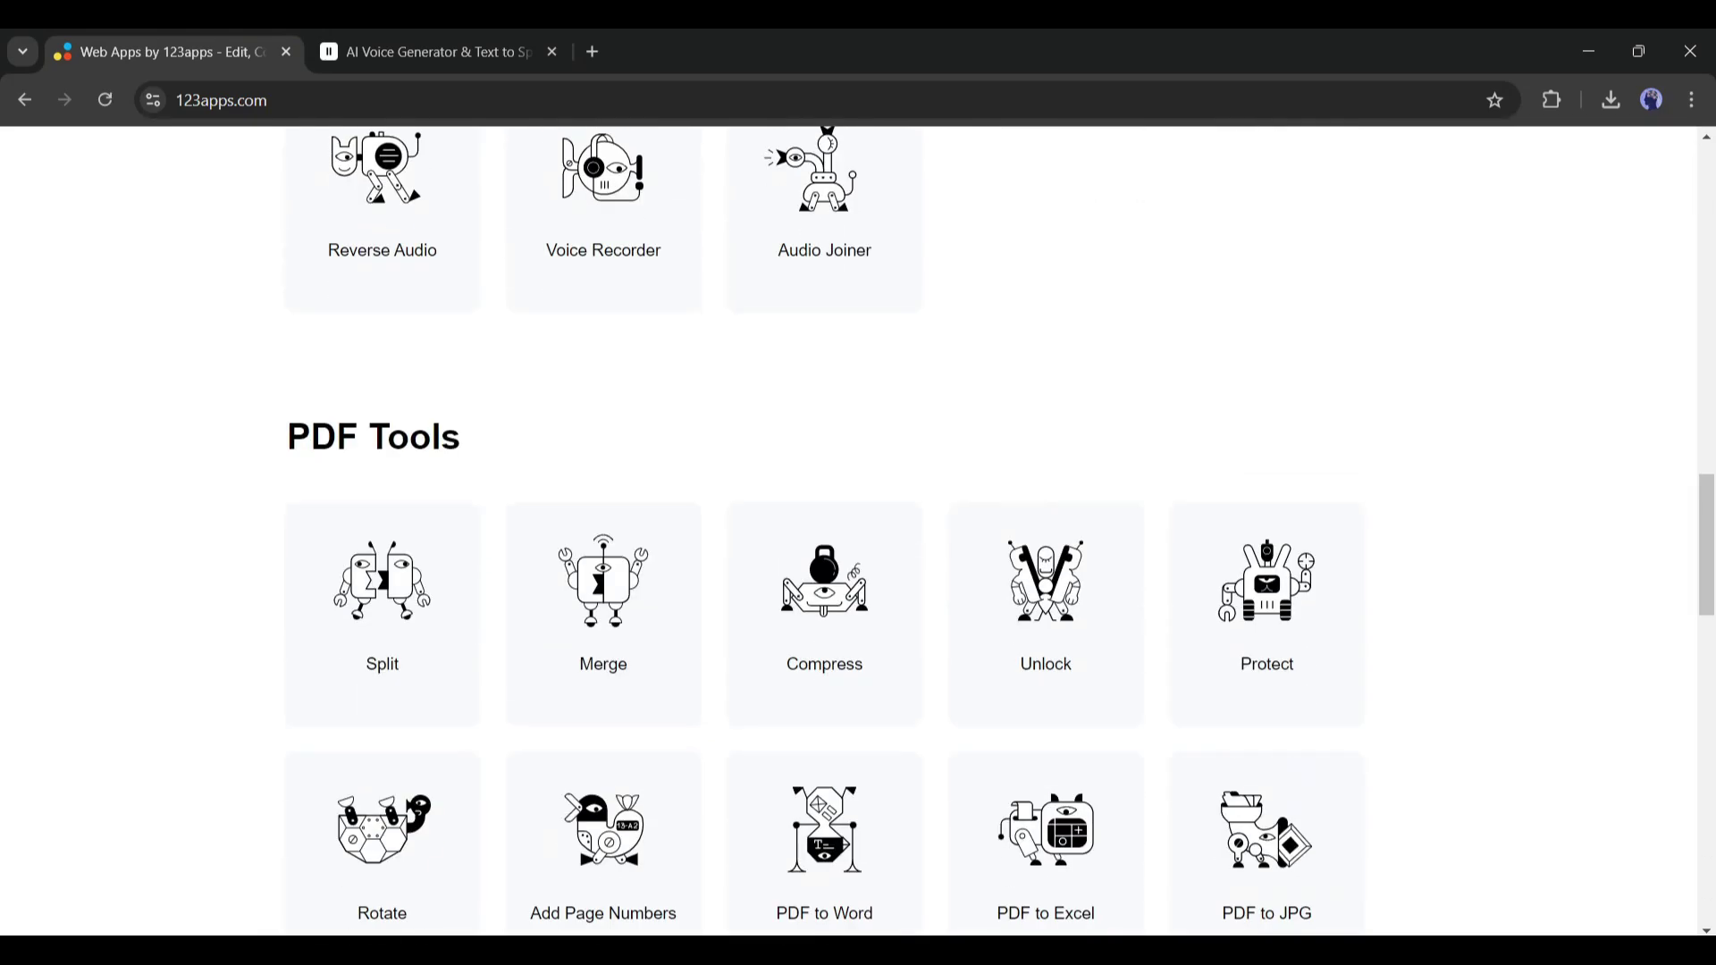
scroll(1012, 646, down, 13)
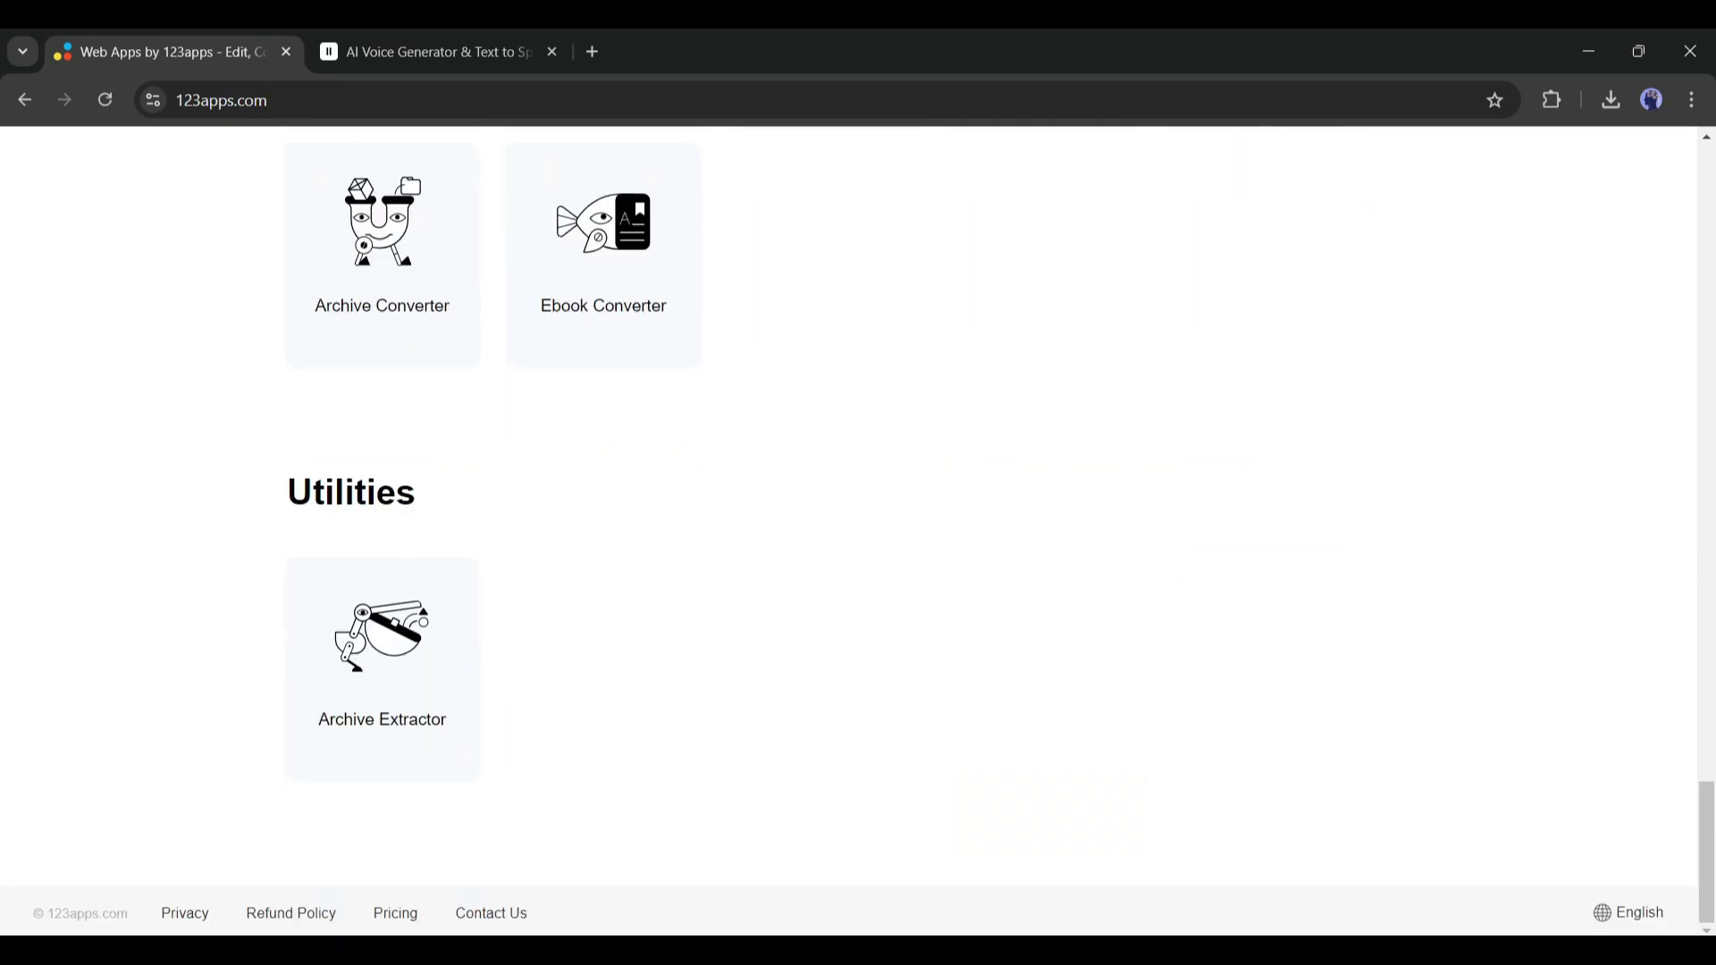
scroll(858, 531, up, 17)
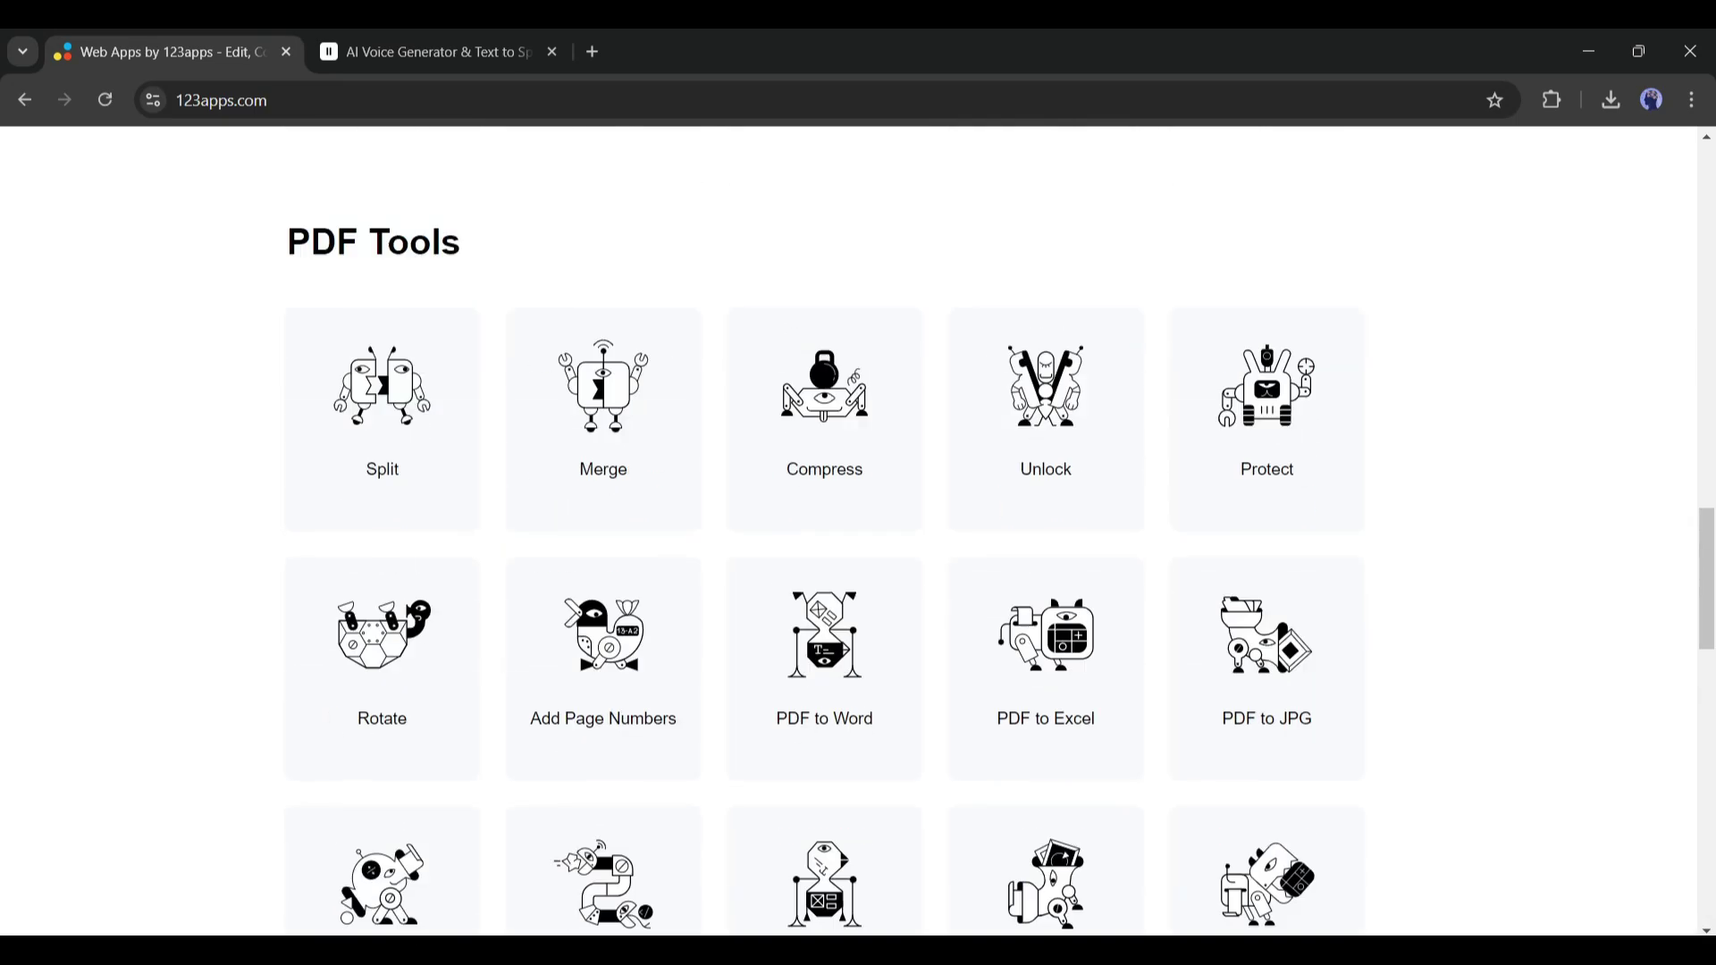
scroll(603, 688, up, 10)
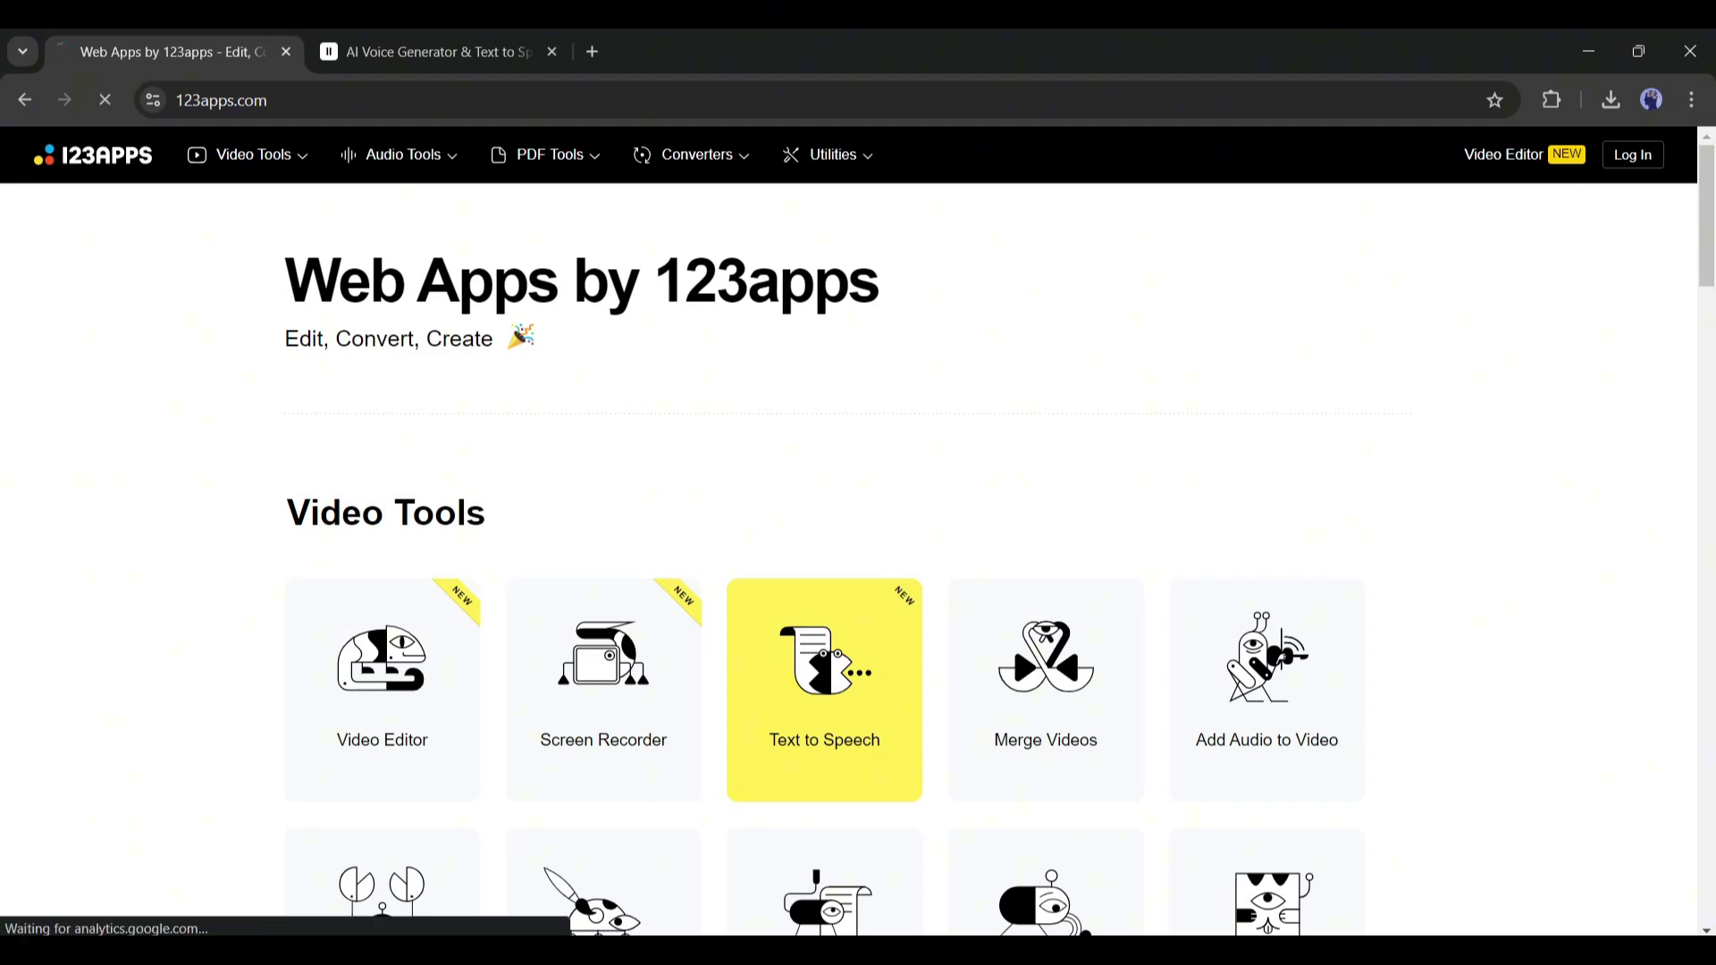
Start a new 123apps text-to-speech project with the language kept at English (US)
shift+click(824, 689)
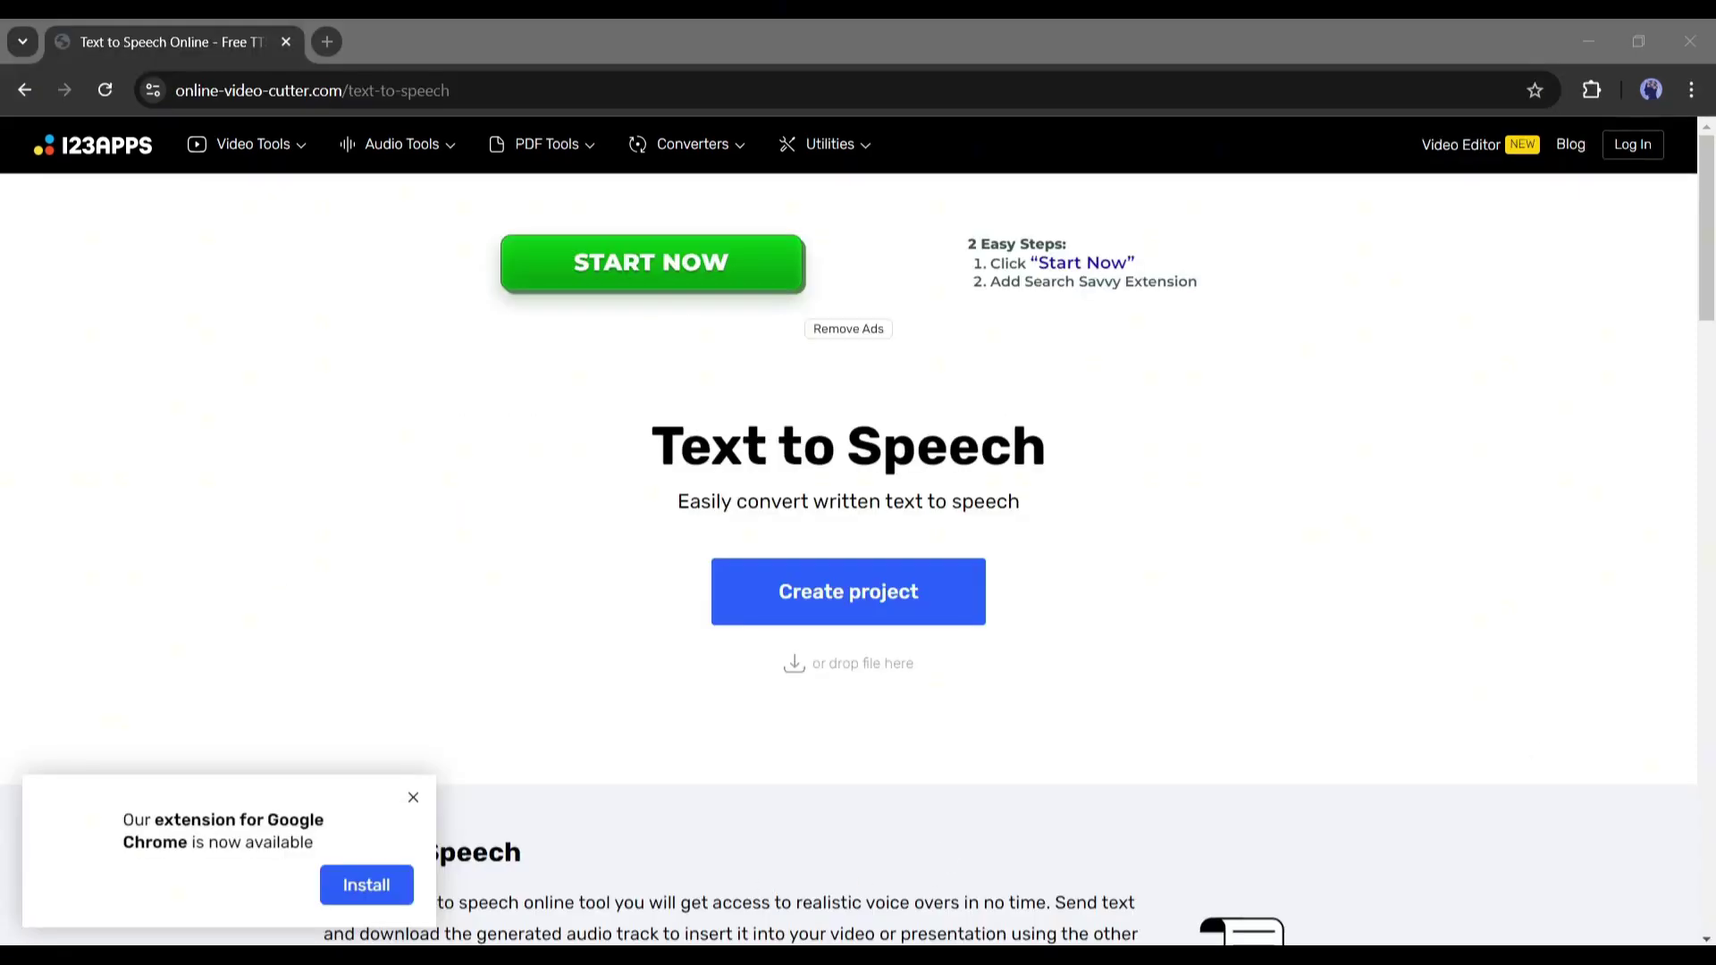
click(827, 590)
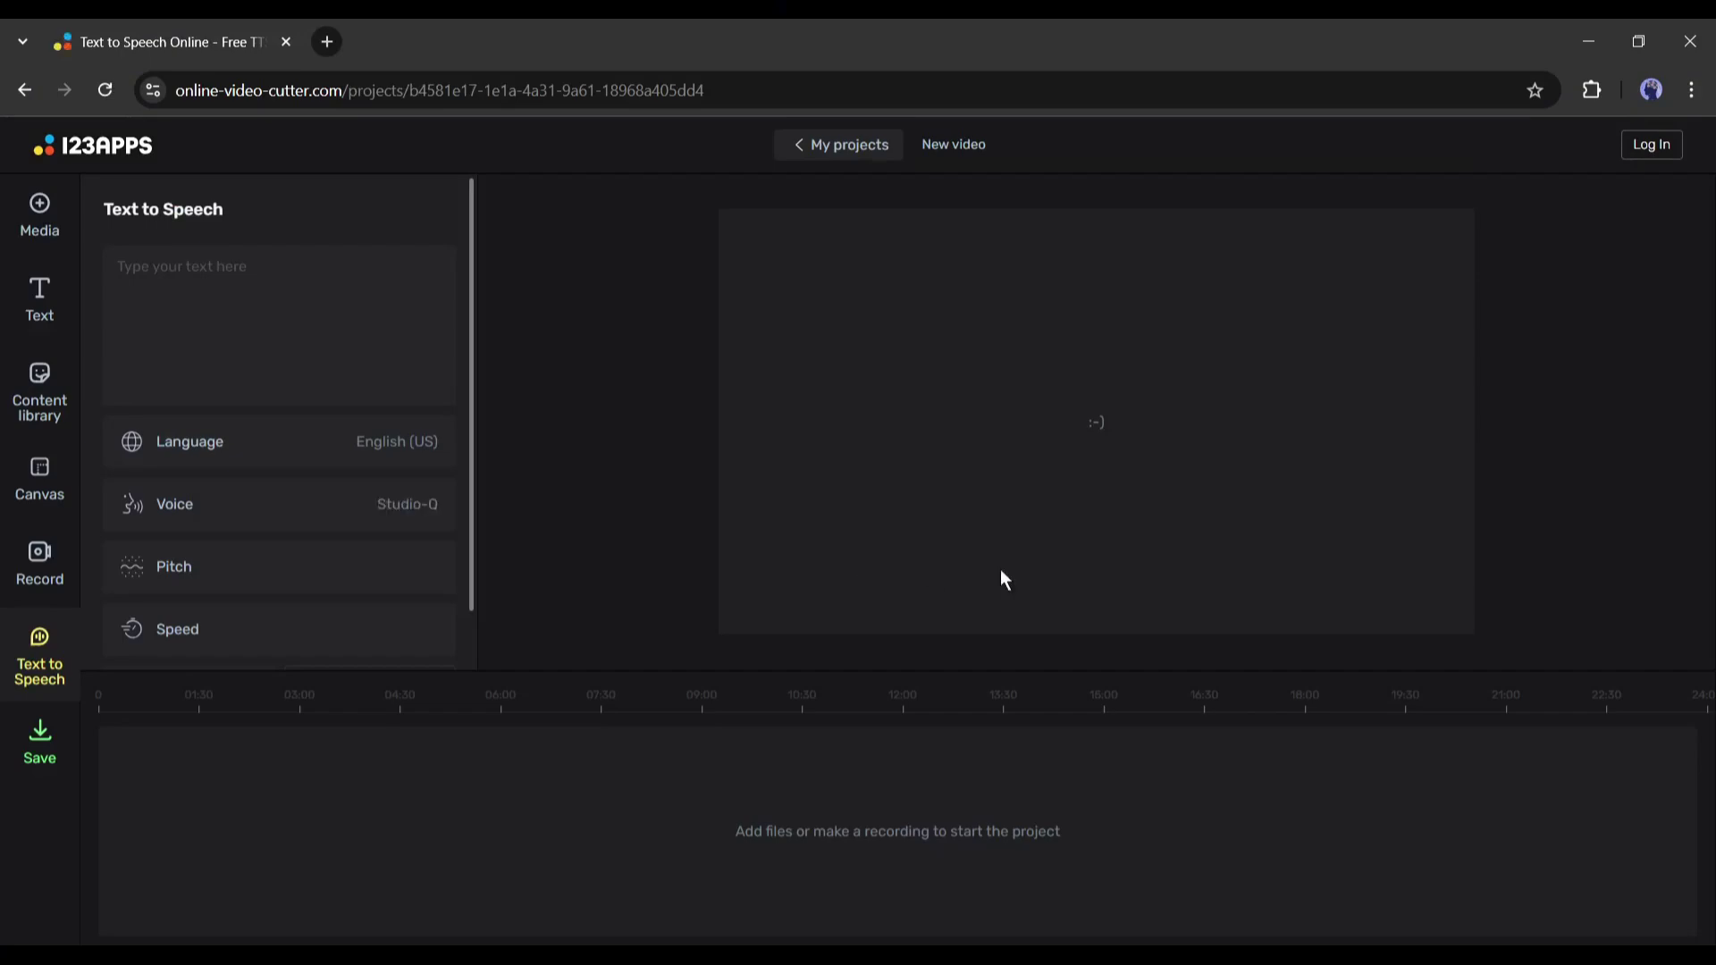
click(305, 384)
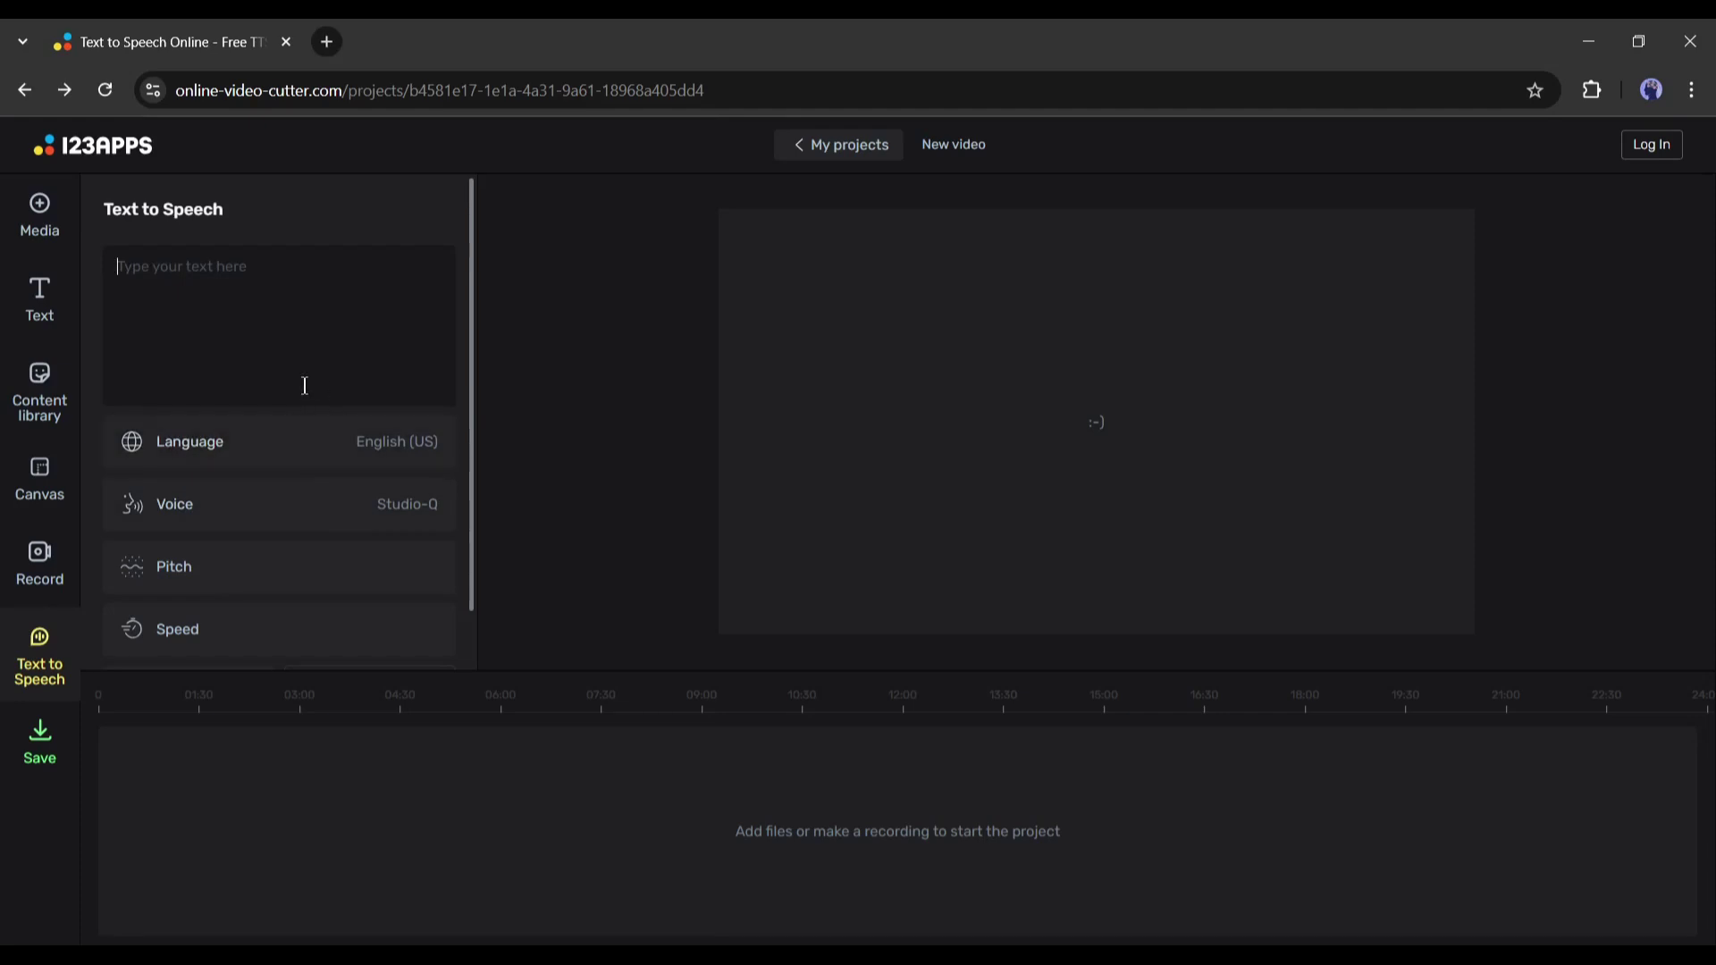
click(330, 450)
scroll(295, 547, down, 8)
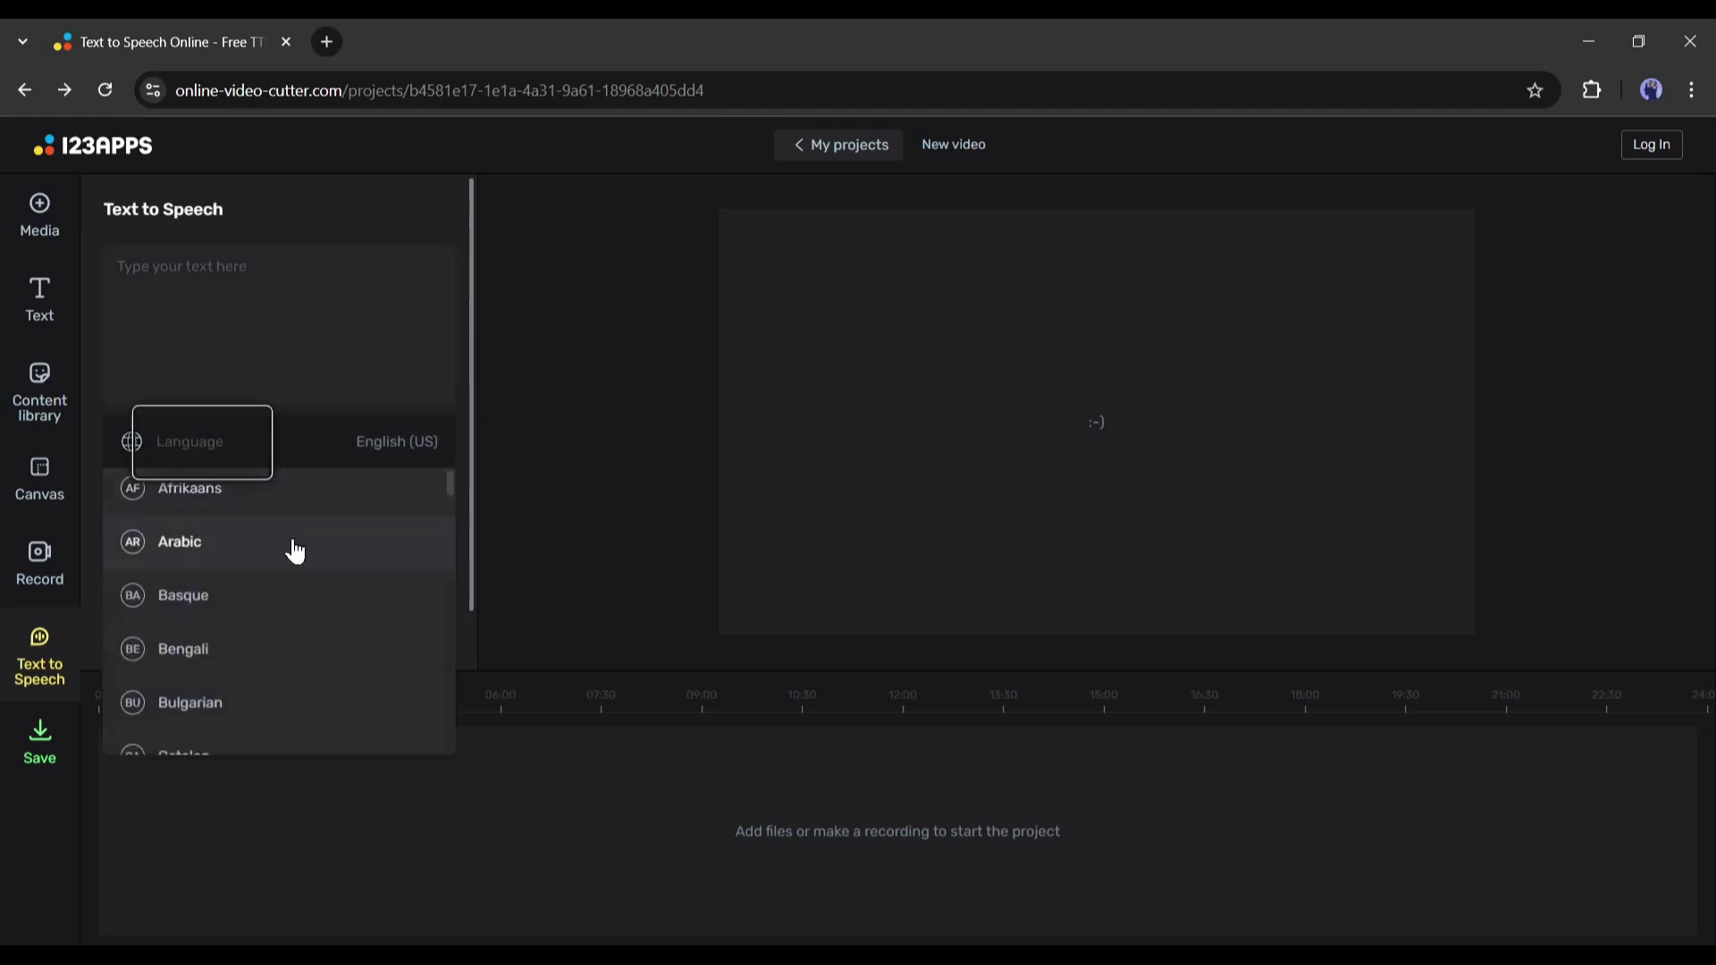
scroll(293, 550, down, 10)
scroll(291, 626, up, 12)
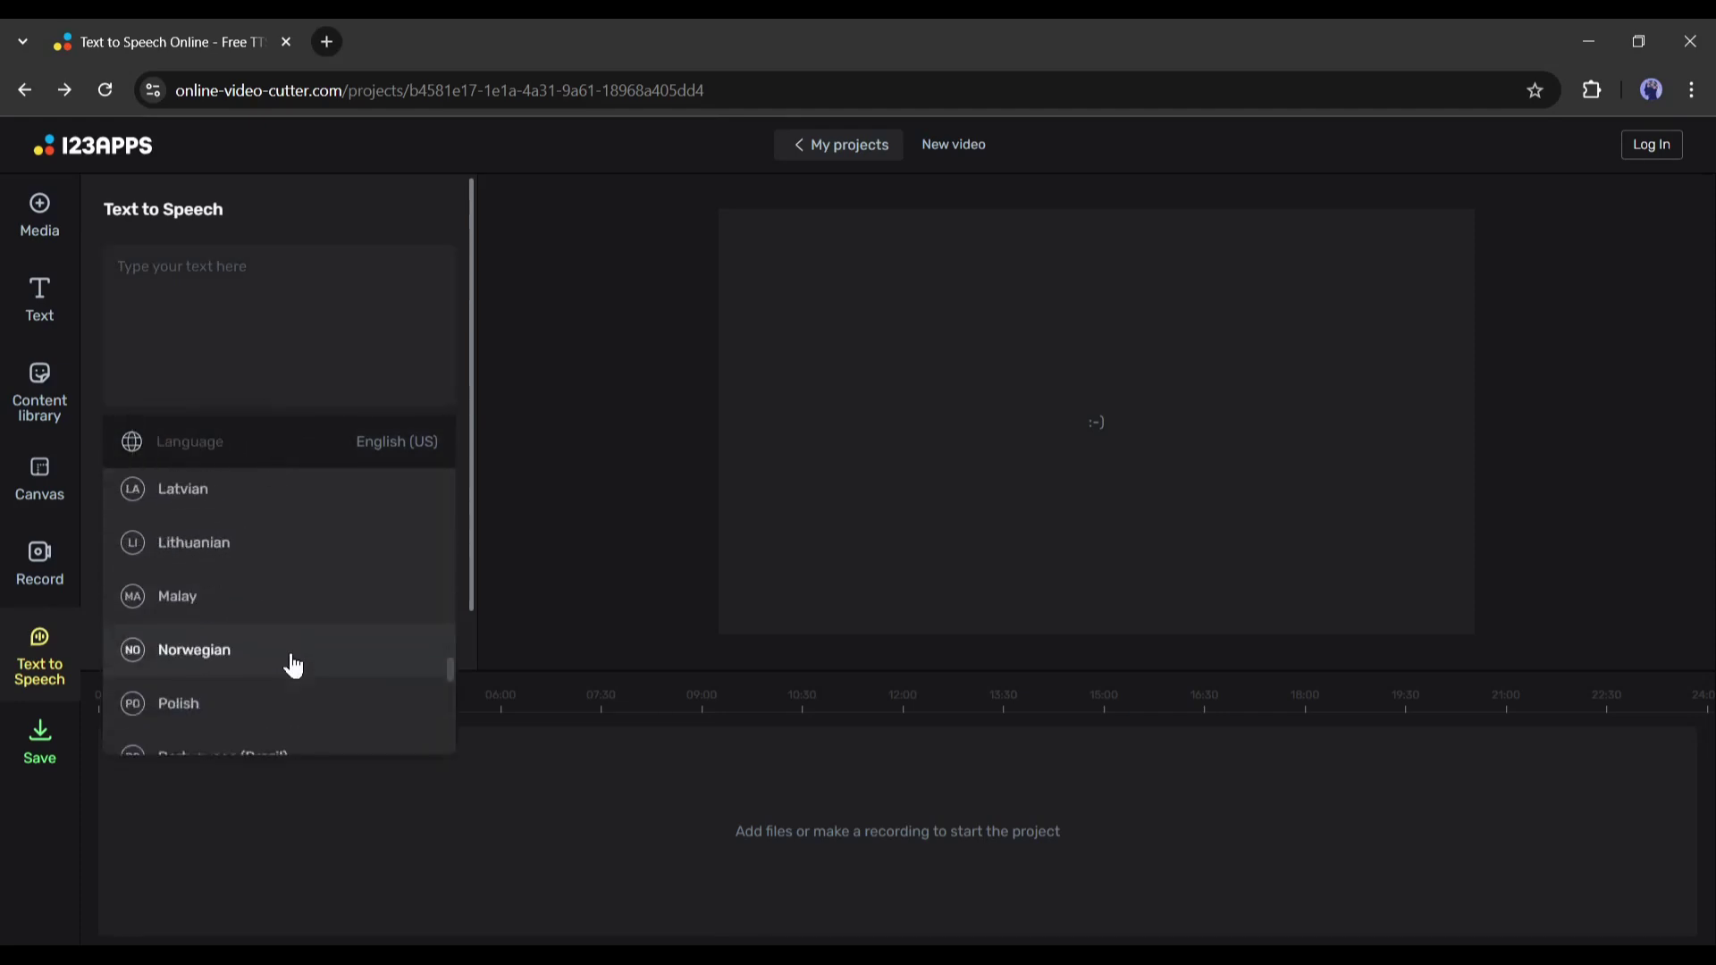
scroll(283, 626, up, 10)
scroll(283, 619, down, 7)
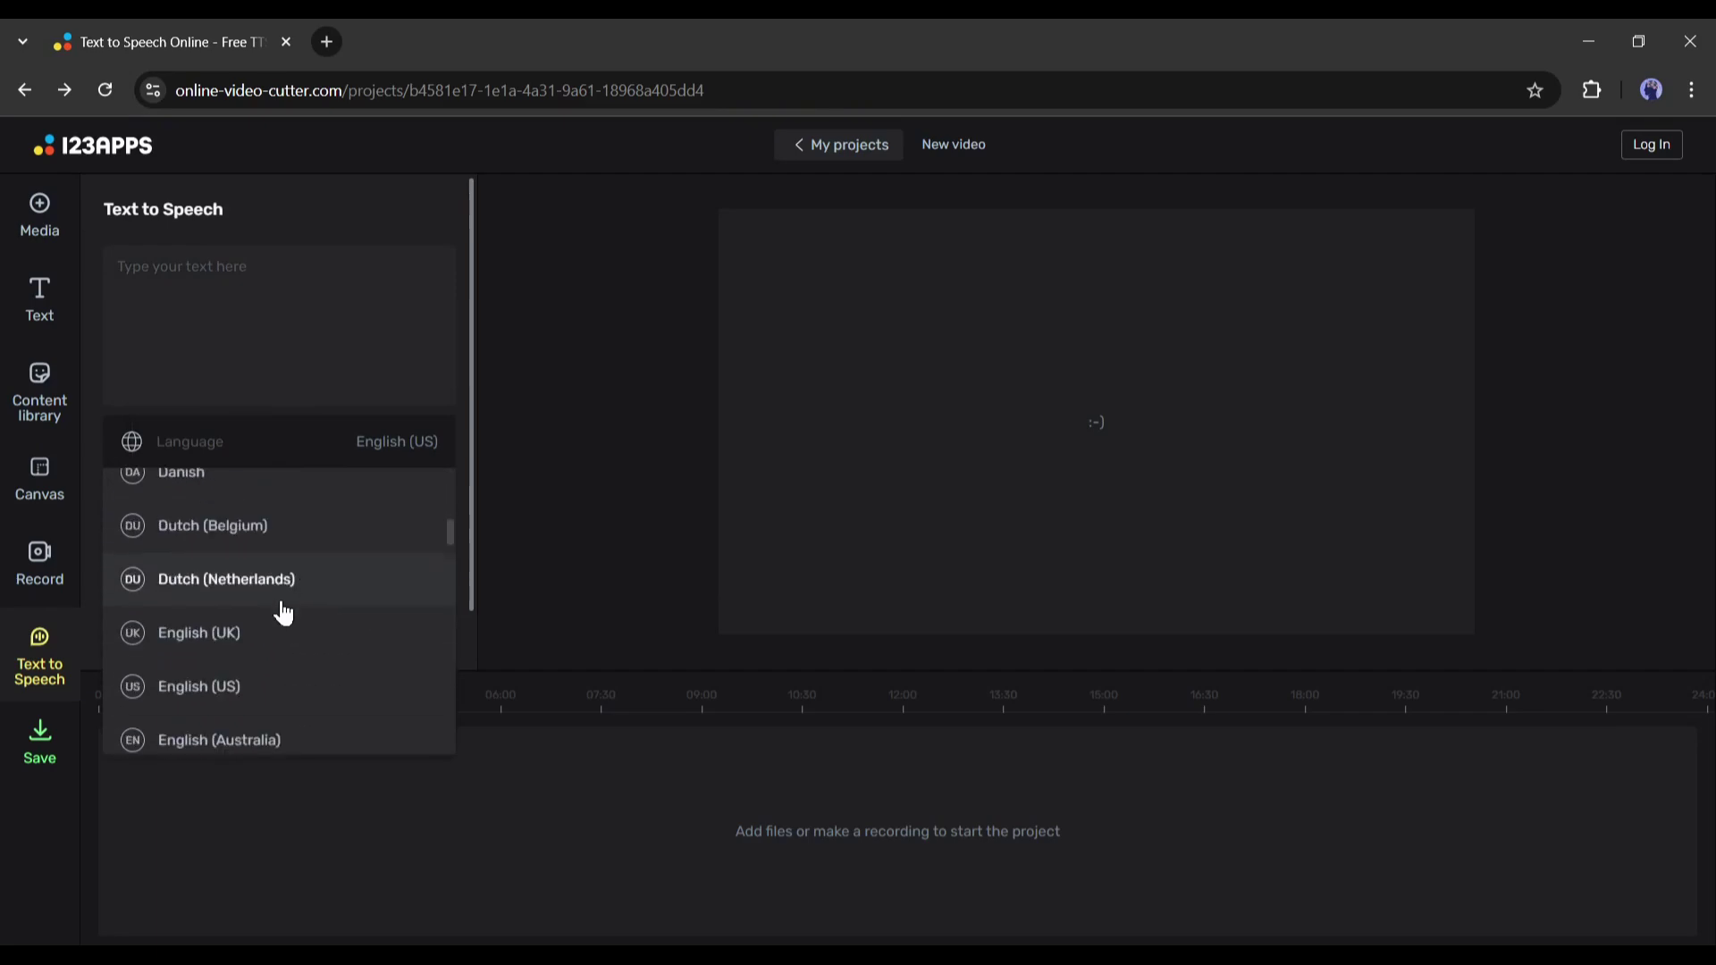
click(258, 690)
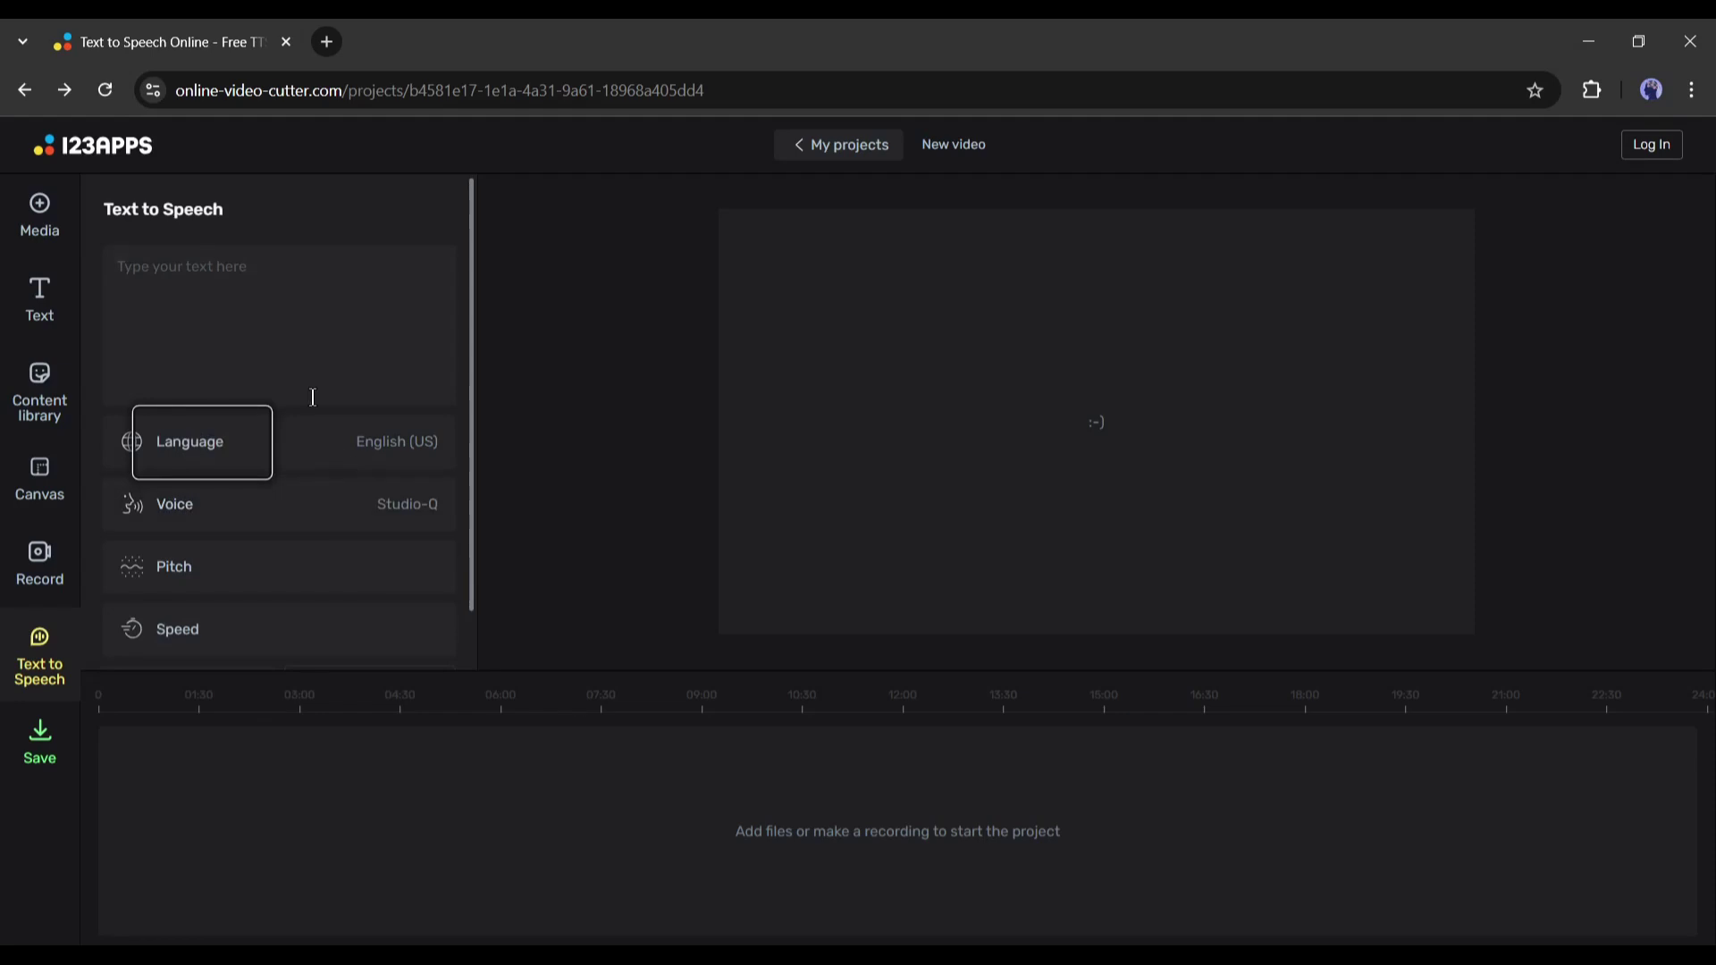
Preview Standard-J and Wavenet-F, choose Wavenet-F, and check pitch stays at 100%
click(298, 513)
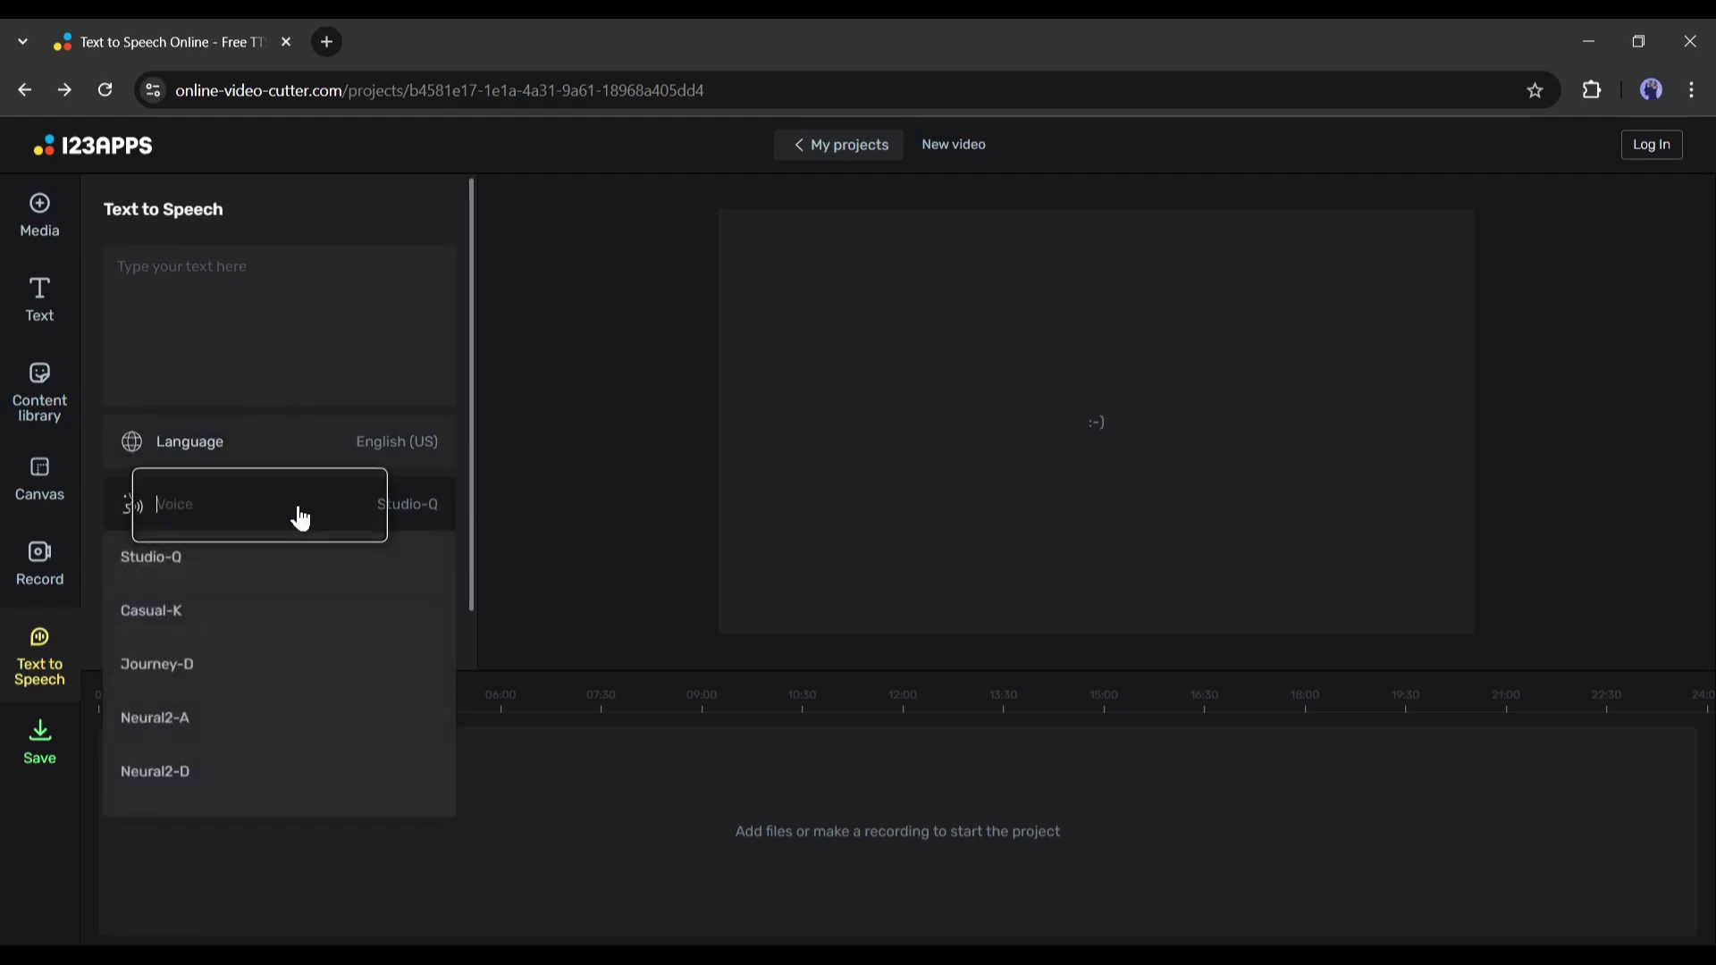
scroll(277, 702, down, 7)
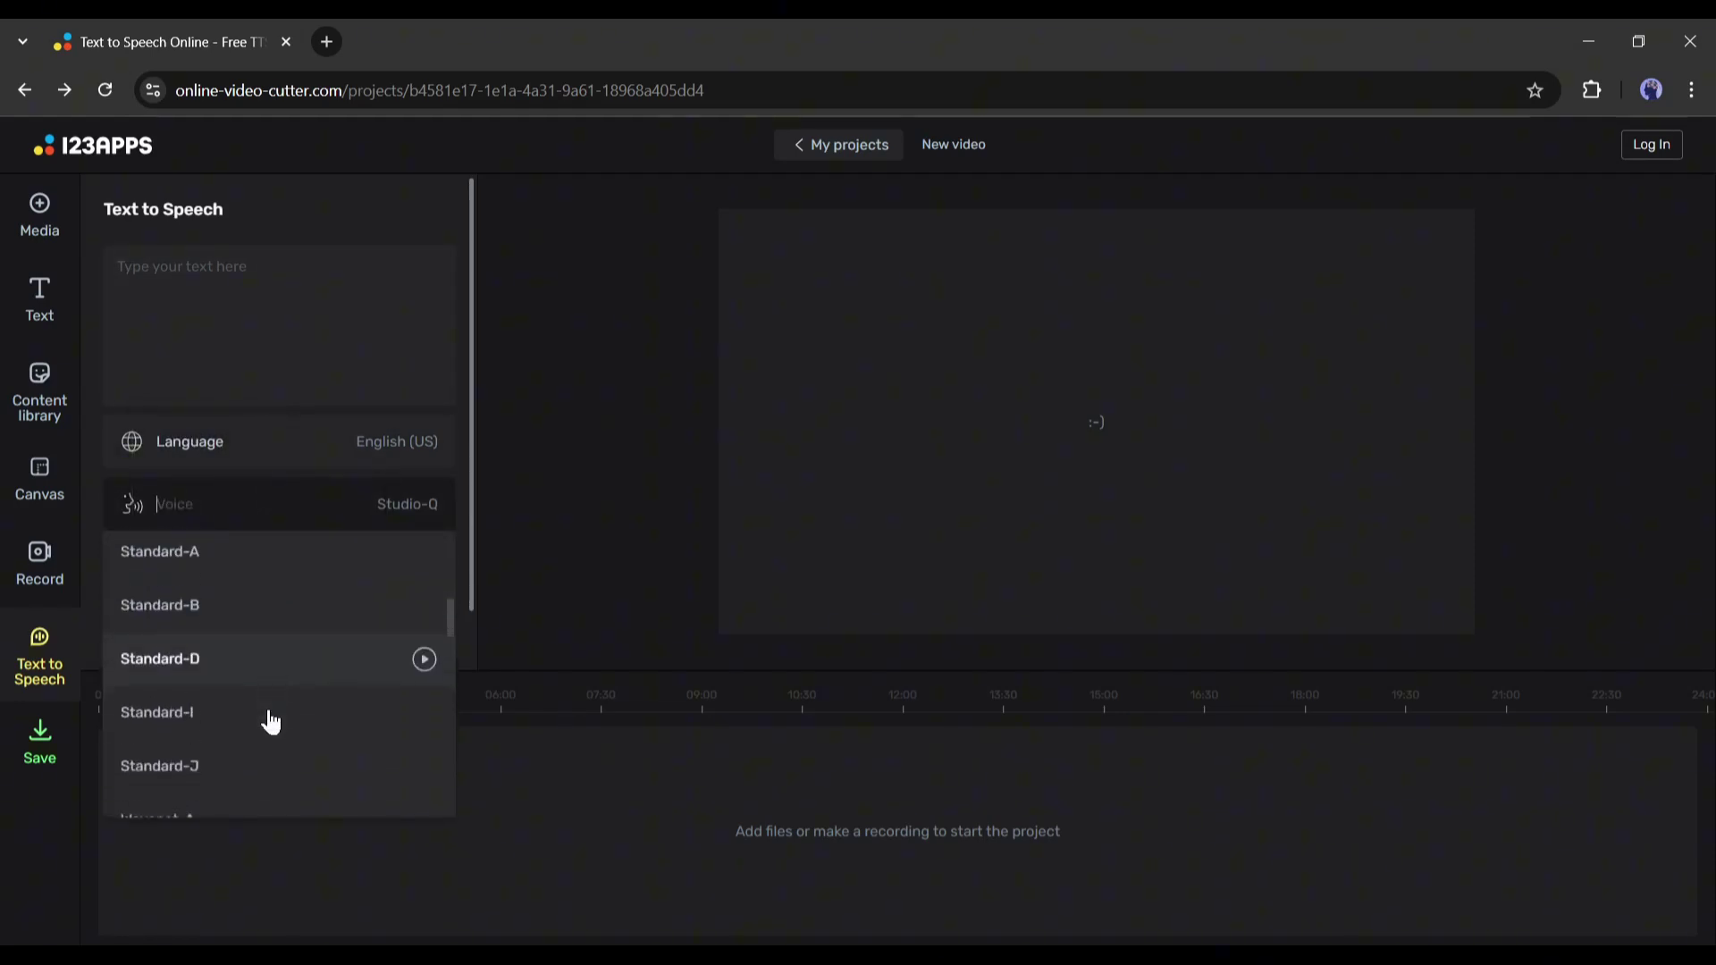
click(424, 697)
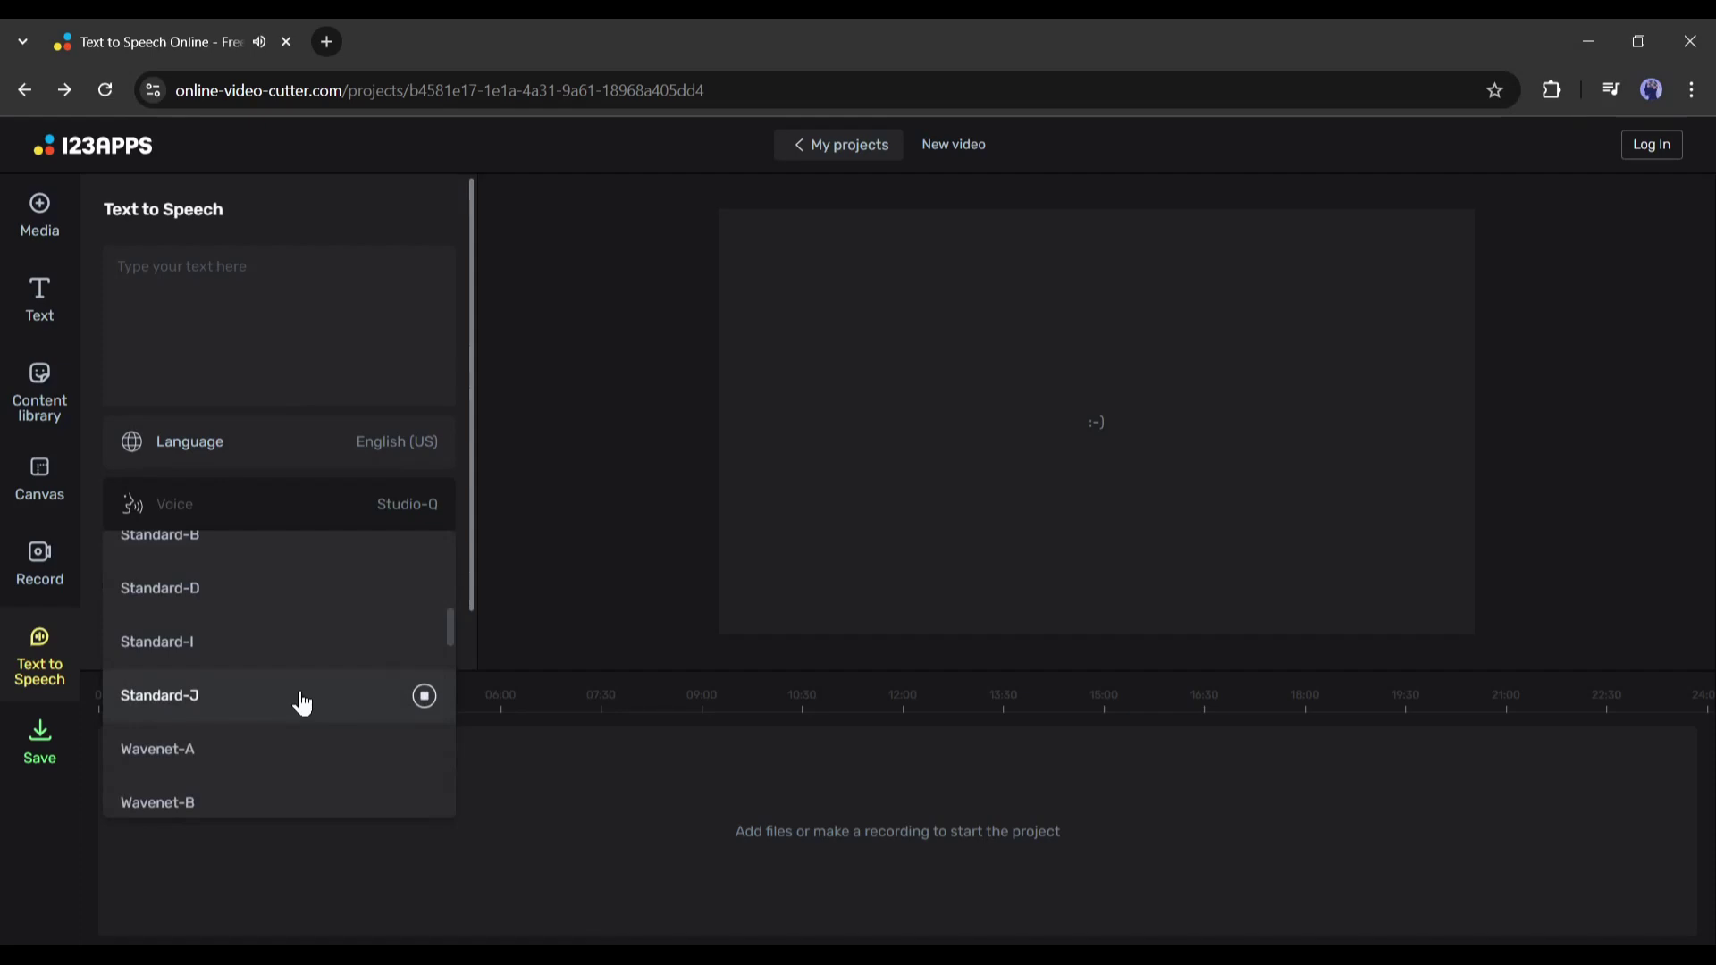
scroll(302, 704, down, 3)
click(425, 697)
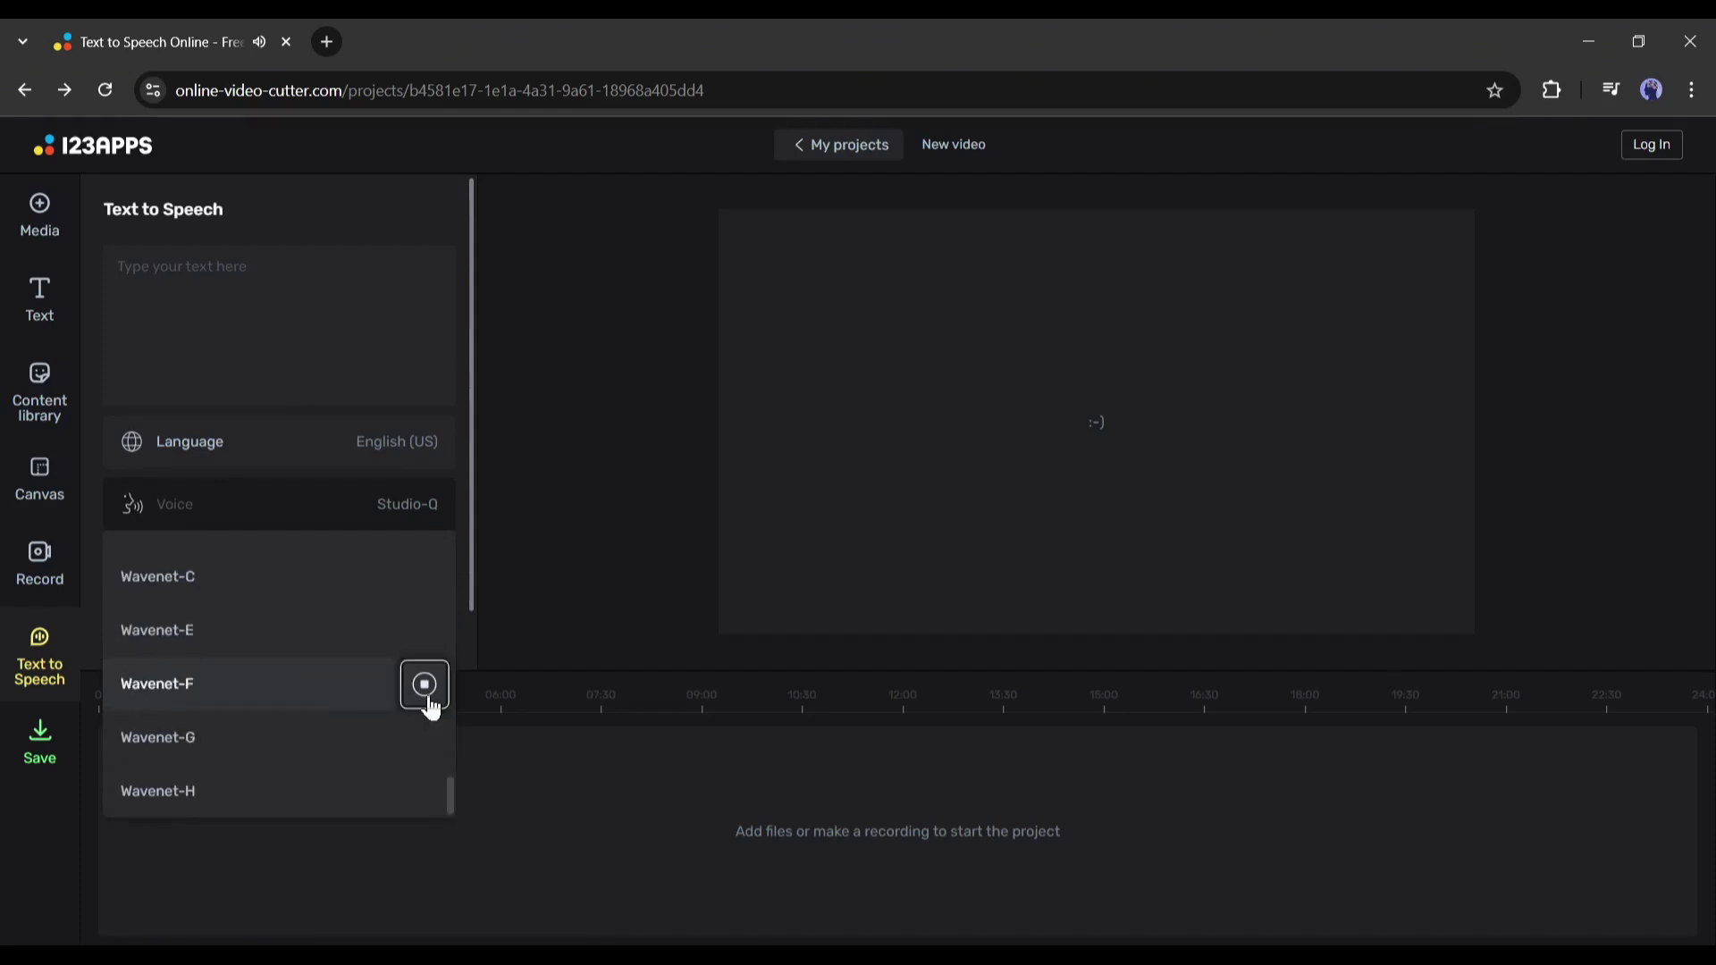
click(253, 697)
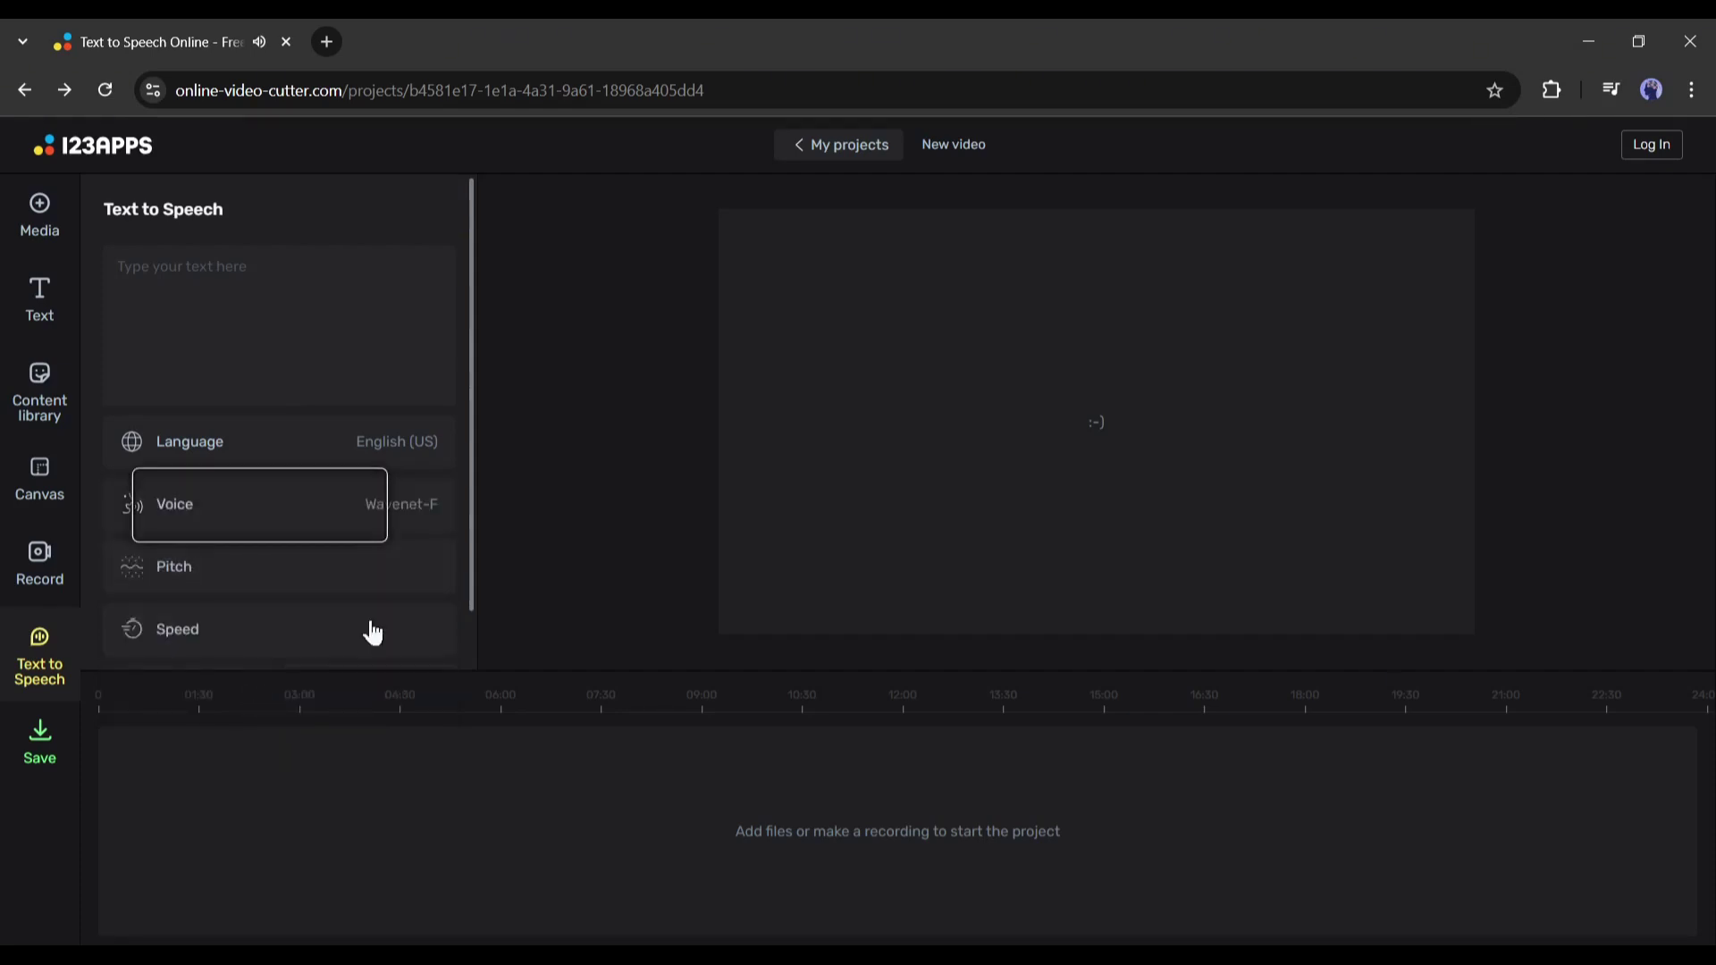
click(282, 588)
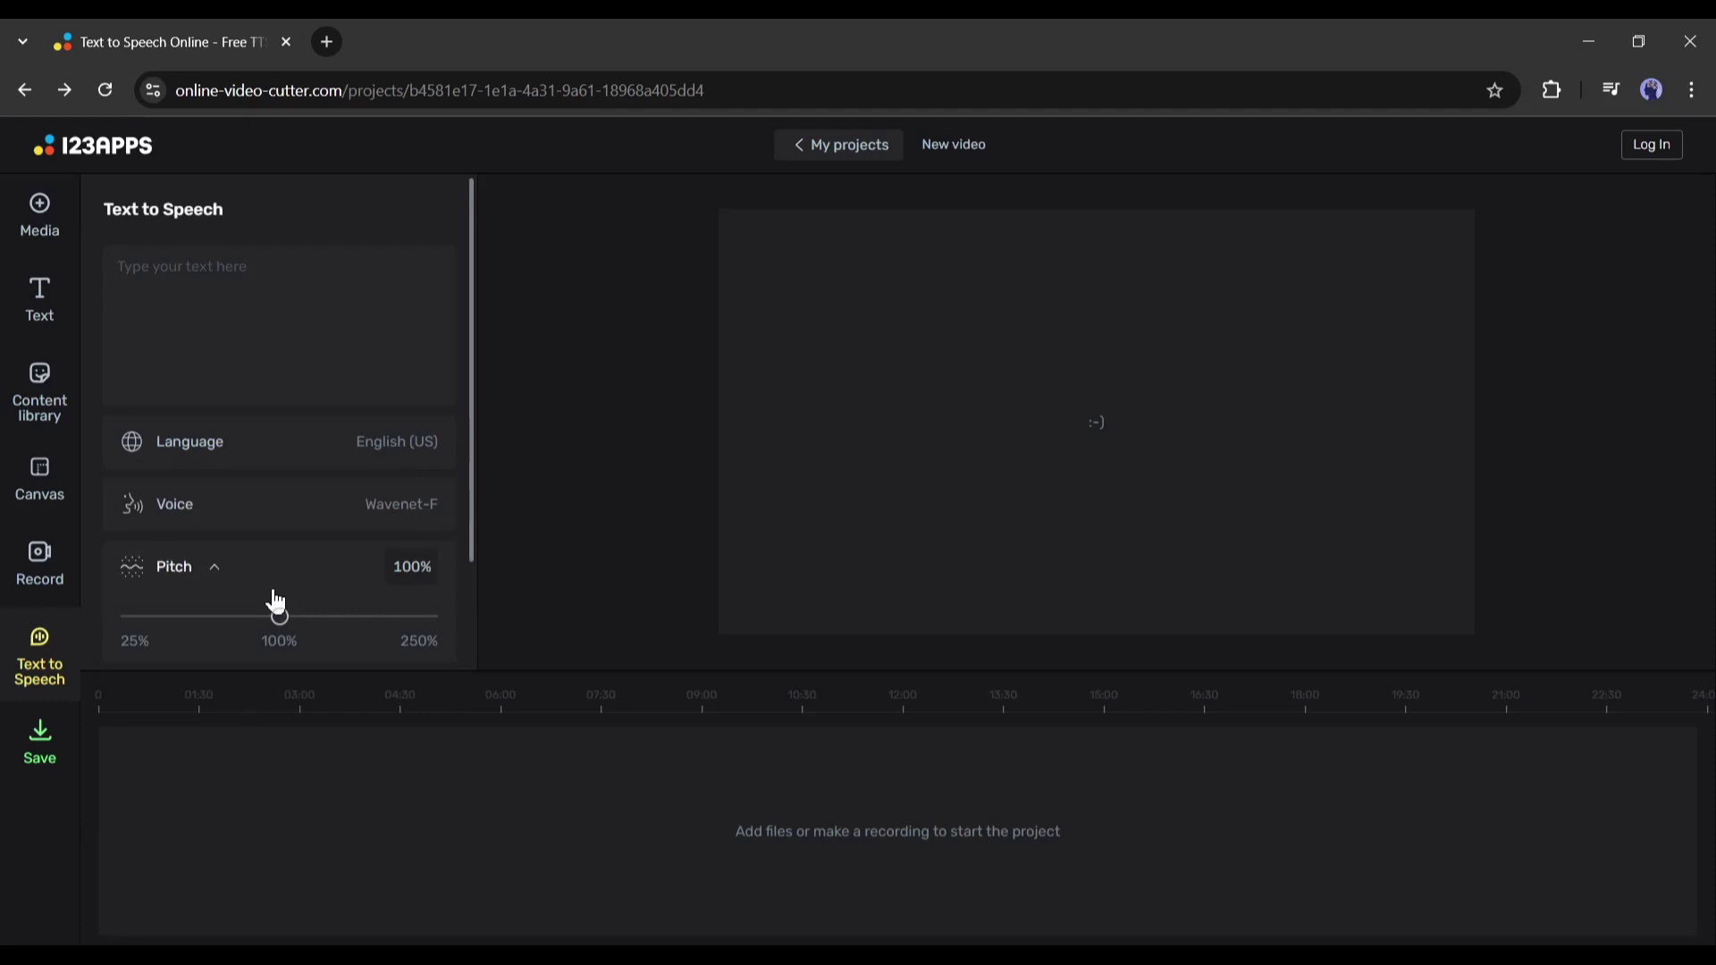
scroll(268, 593, down, 2)
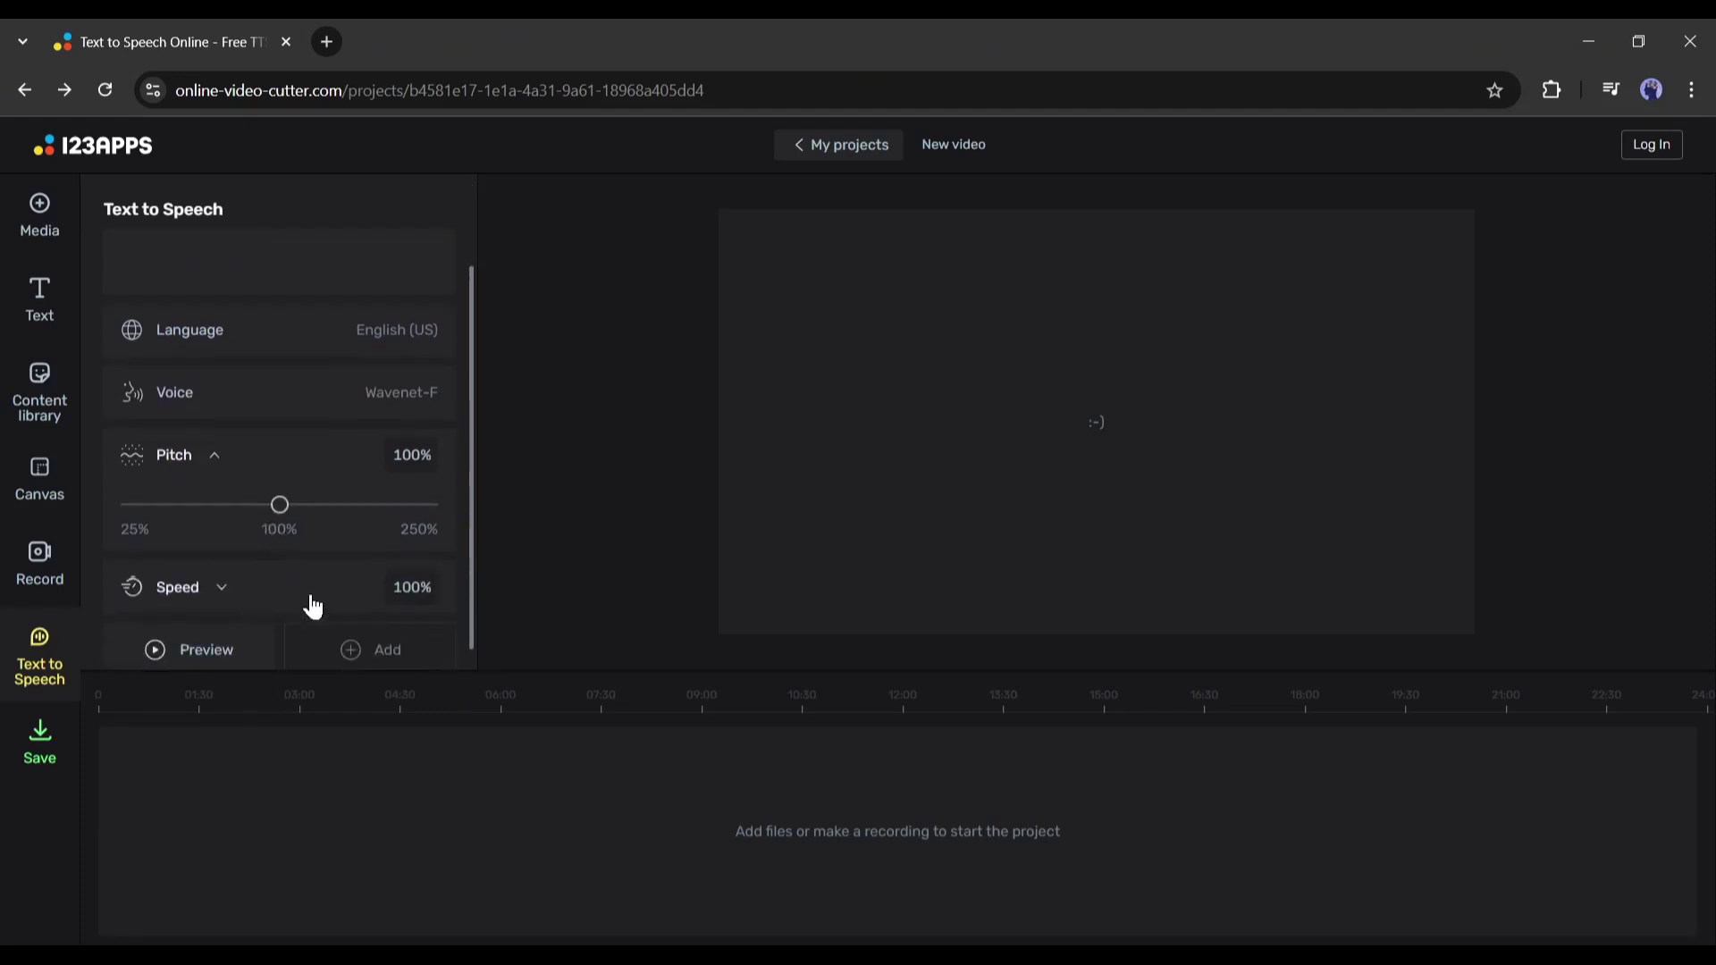
scroll(310, 572, up, 2)
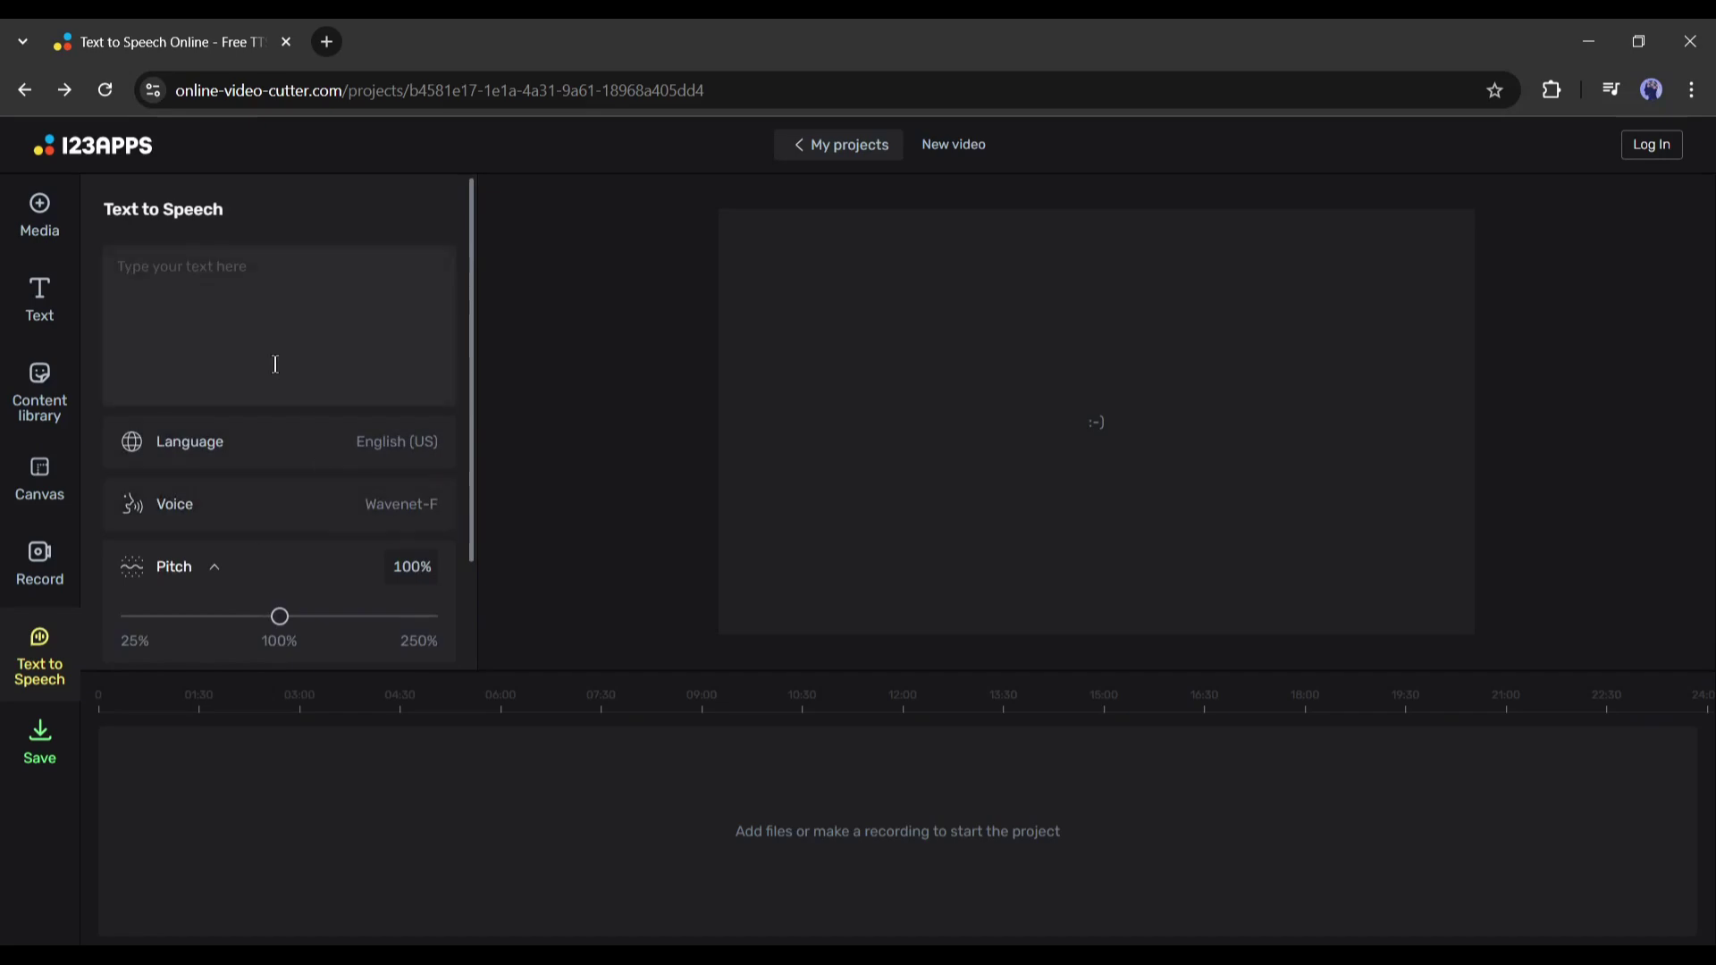
Paste the Willowbrook story about Oliver and Max into the text box
click(247, 308)
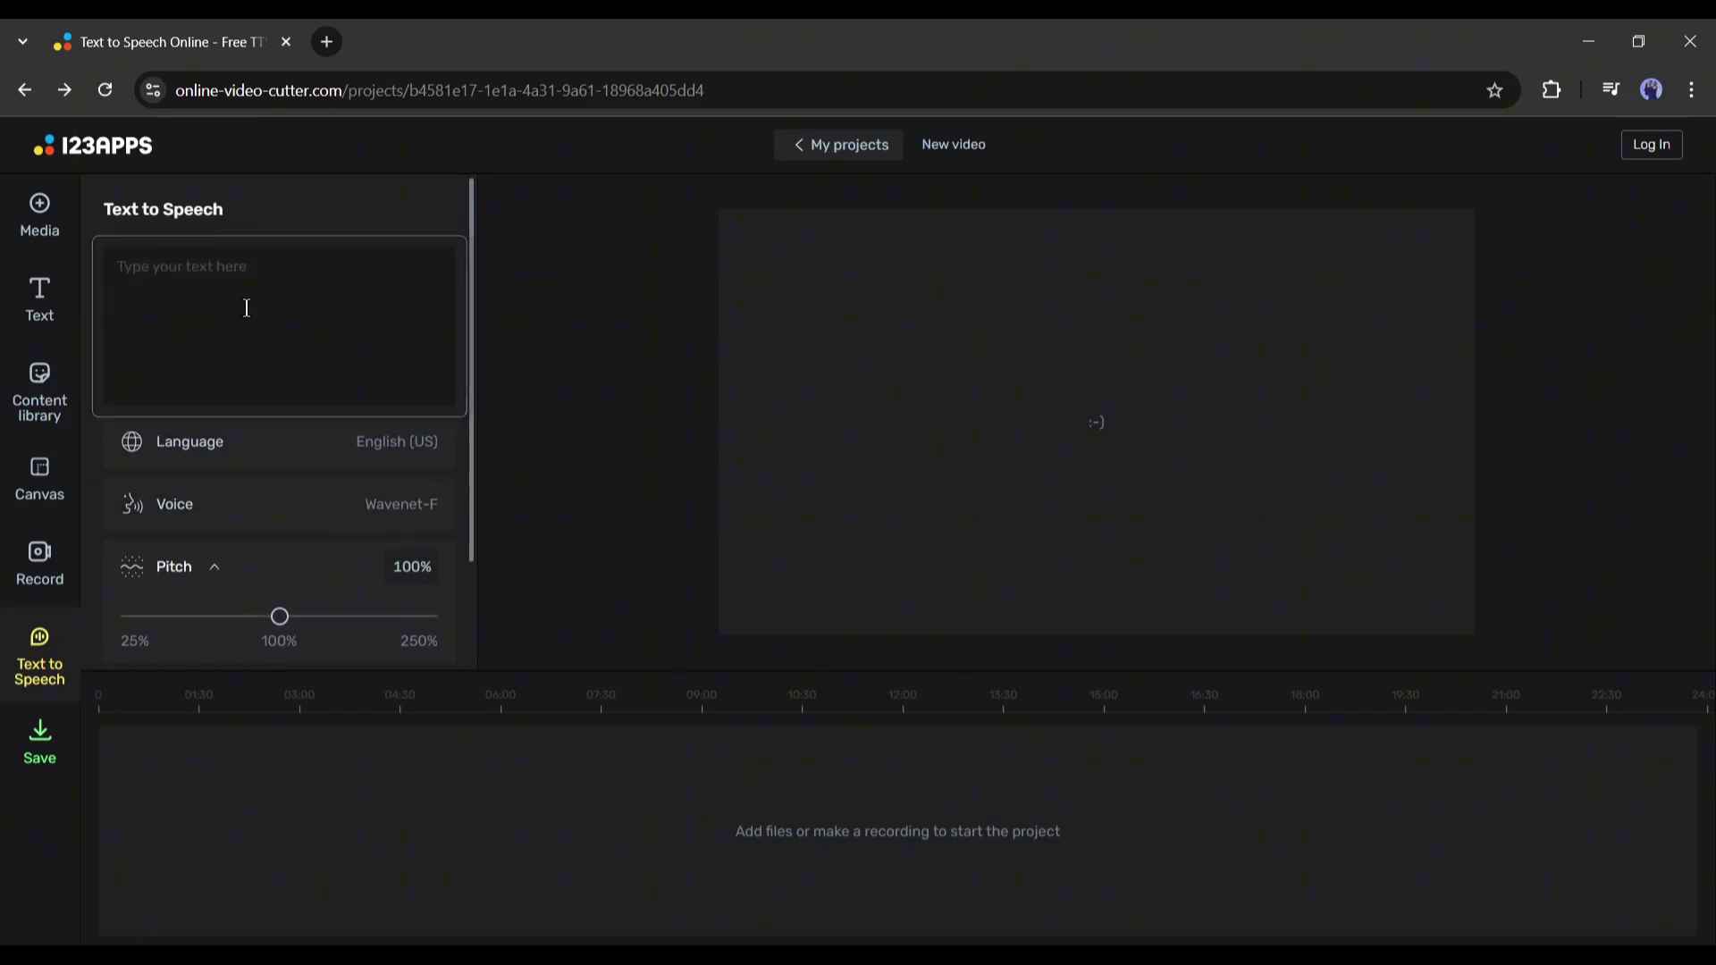
key(ctrl+v)
scroll(278, 336, up, 1)
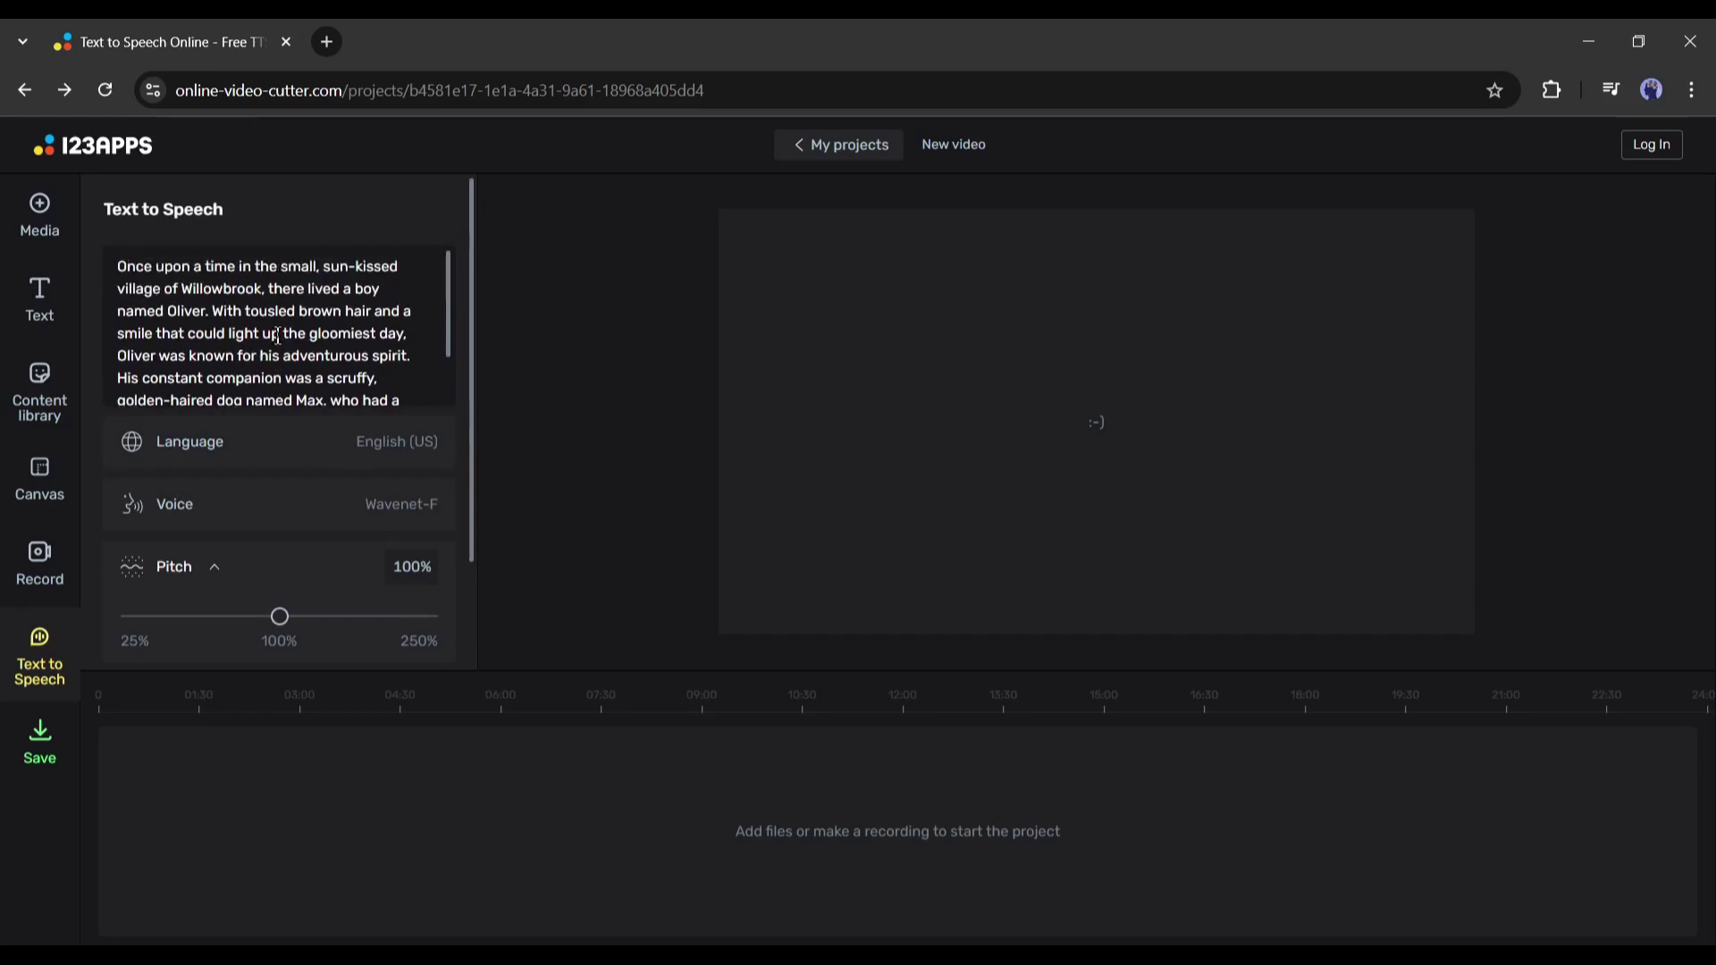
scroll(305, 346, down, 2)
scroll(310, 478, down, 2)
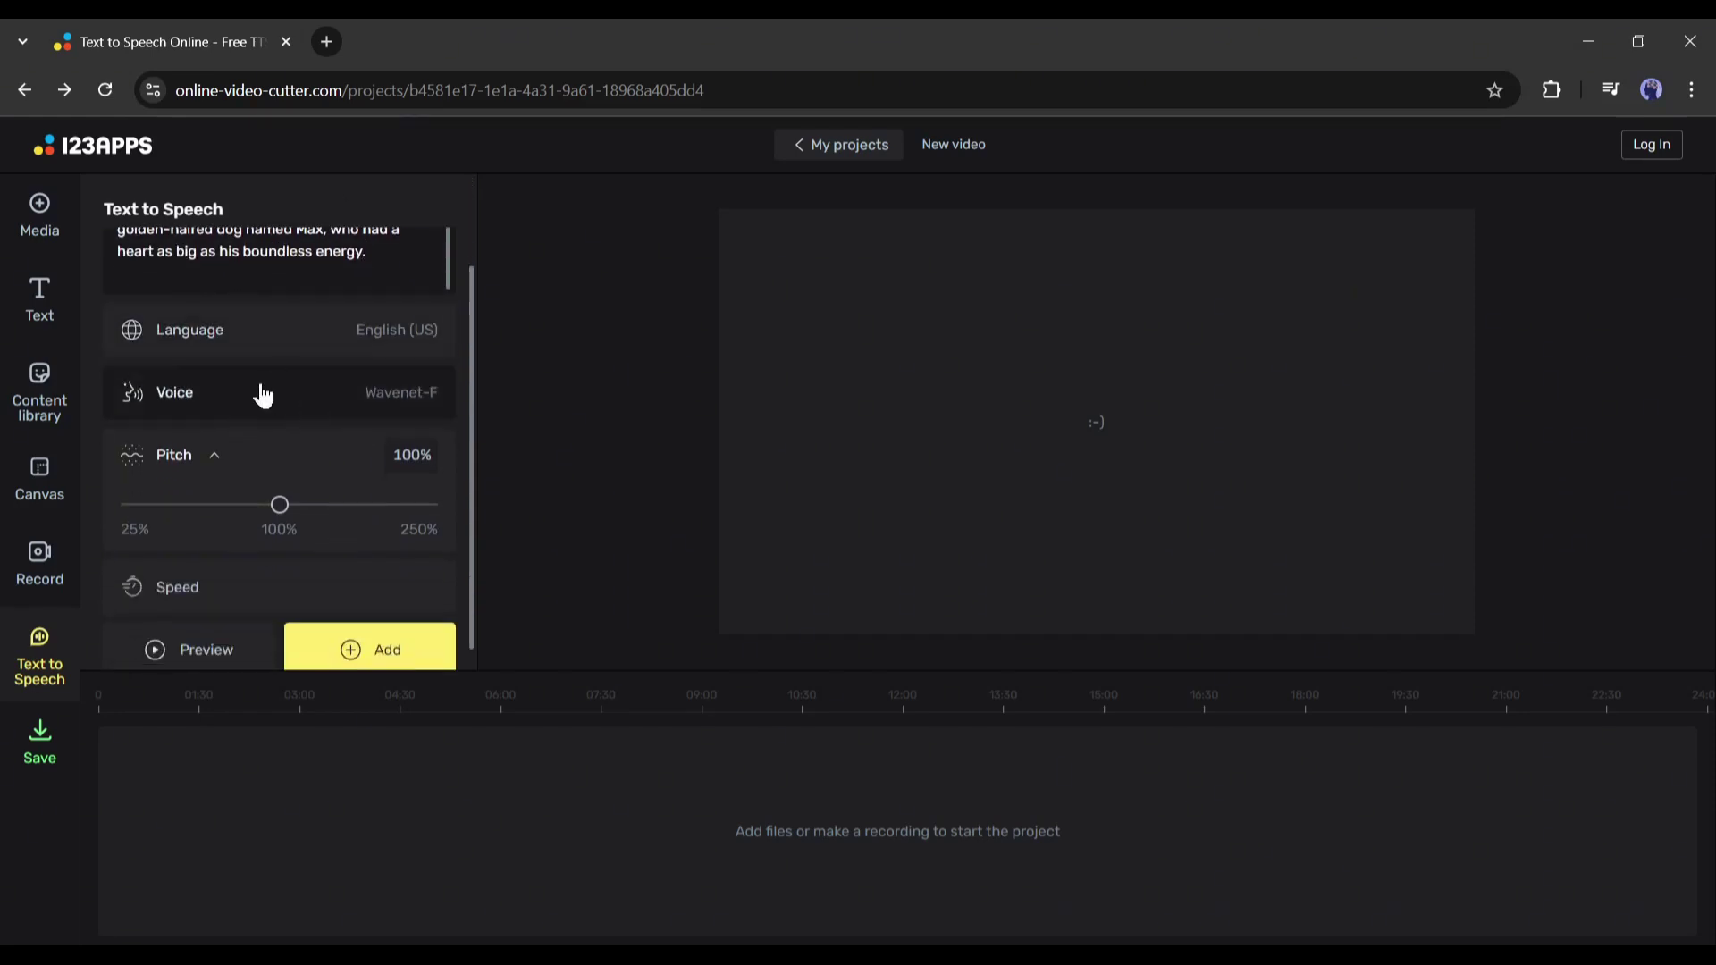
scroll(215, 500, up, 1)
scroll(210, 493, up, 1)
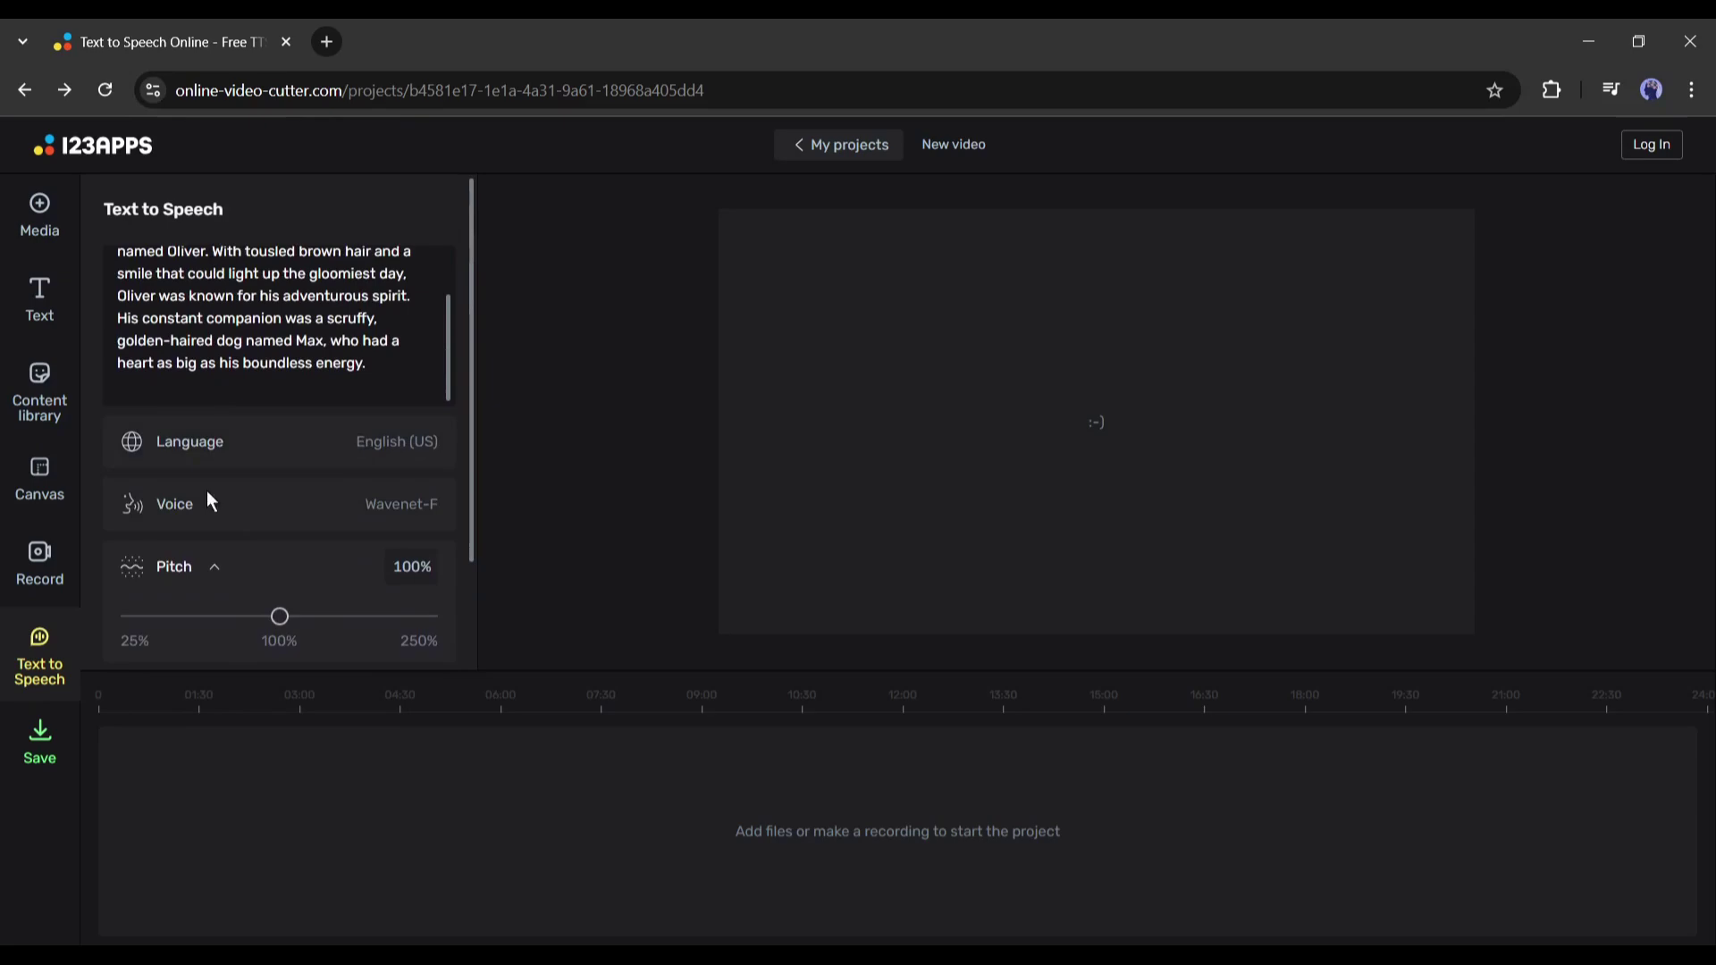
scroll(264, 432, down, 3)
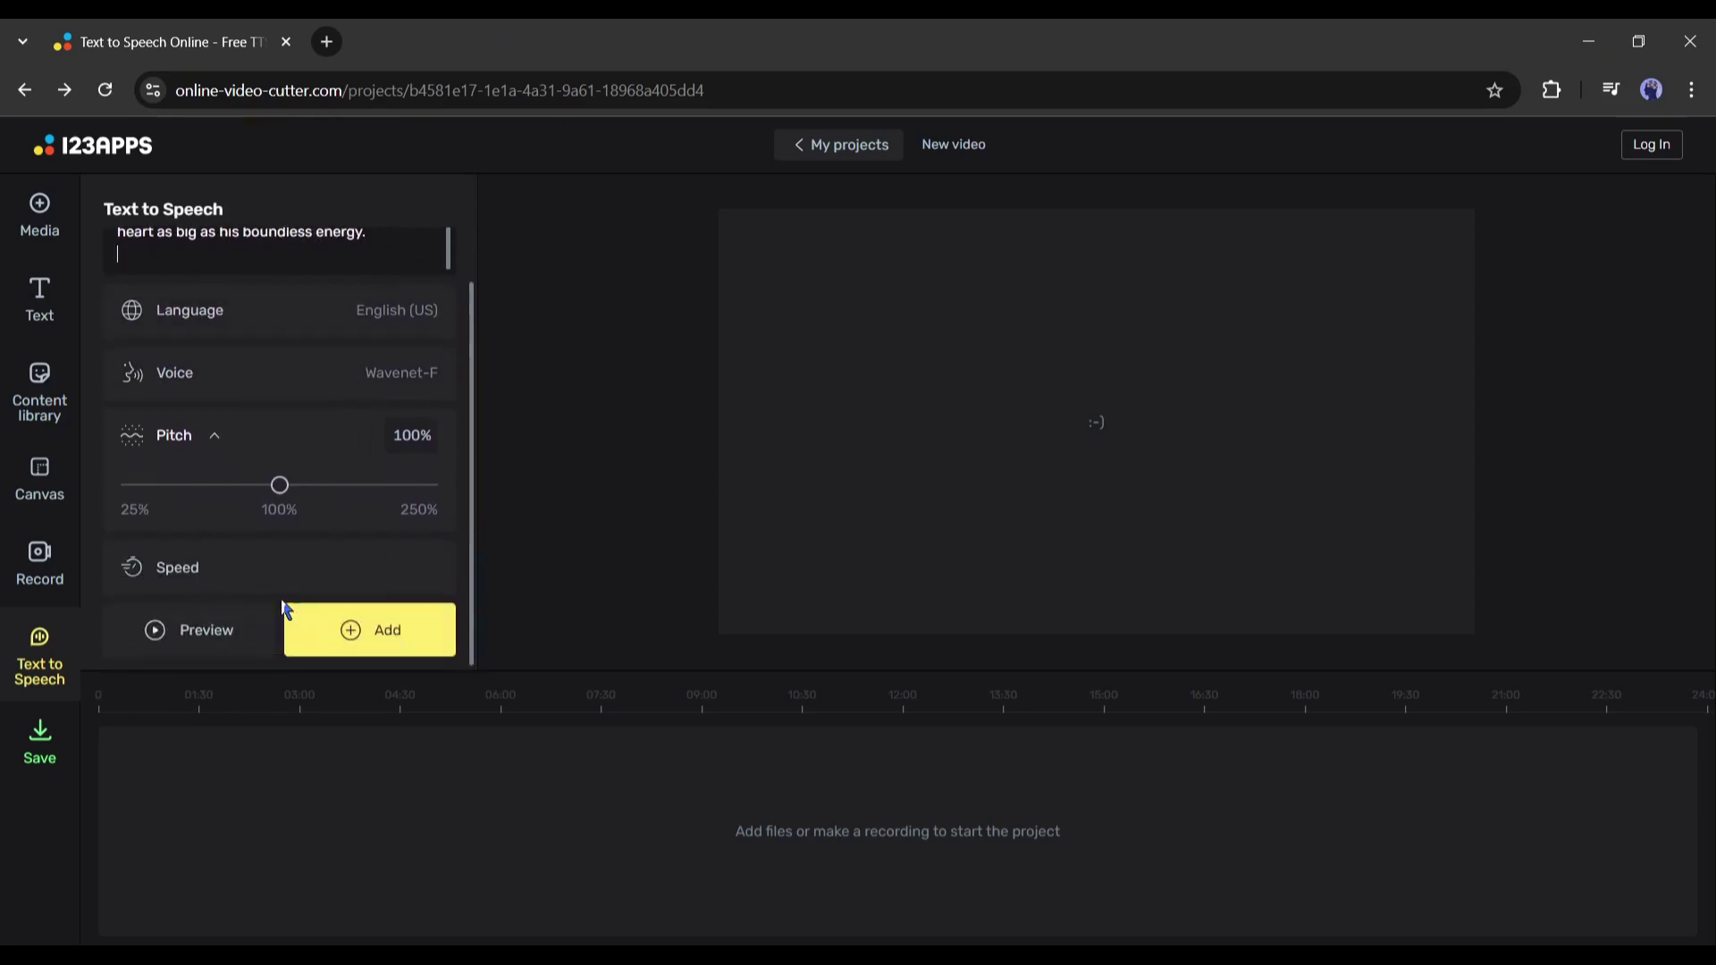
Play a Wavenet-F preview of the narration, then stop it
click(190, 630)
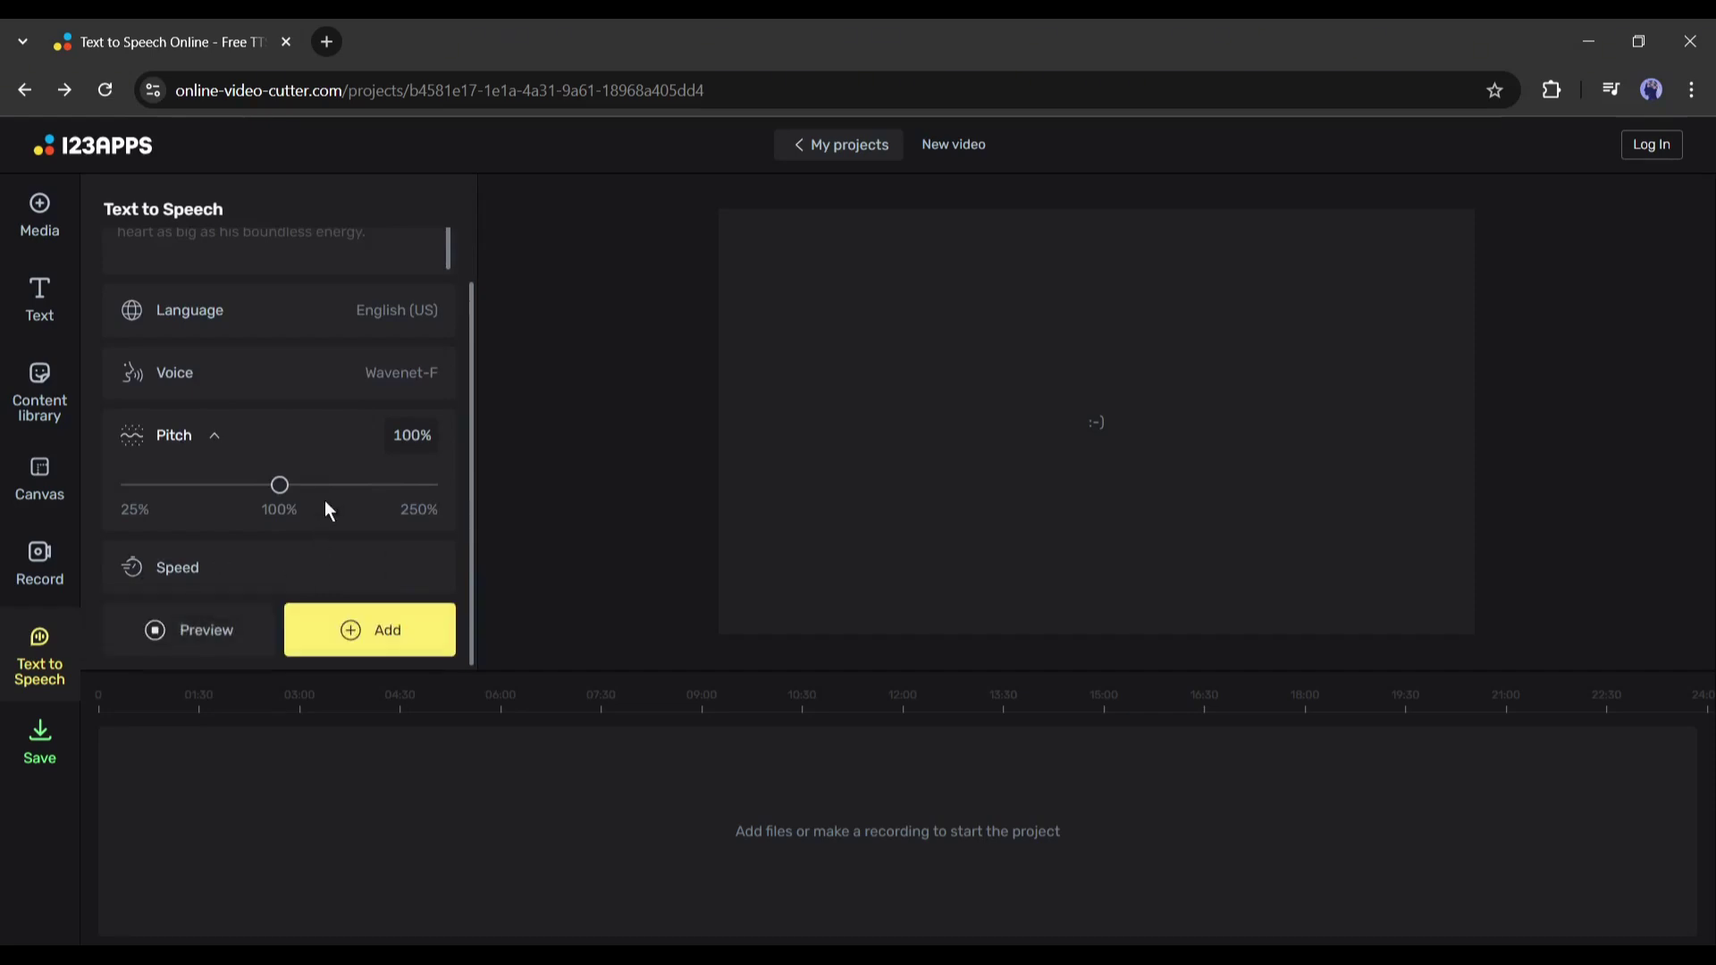
scroll(317, 505, up, 3)
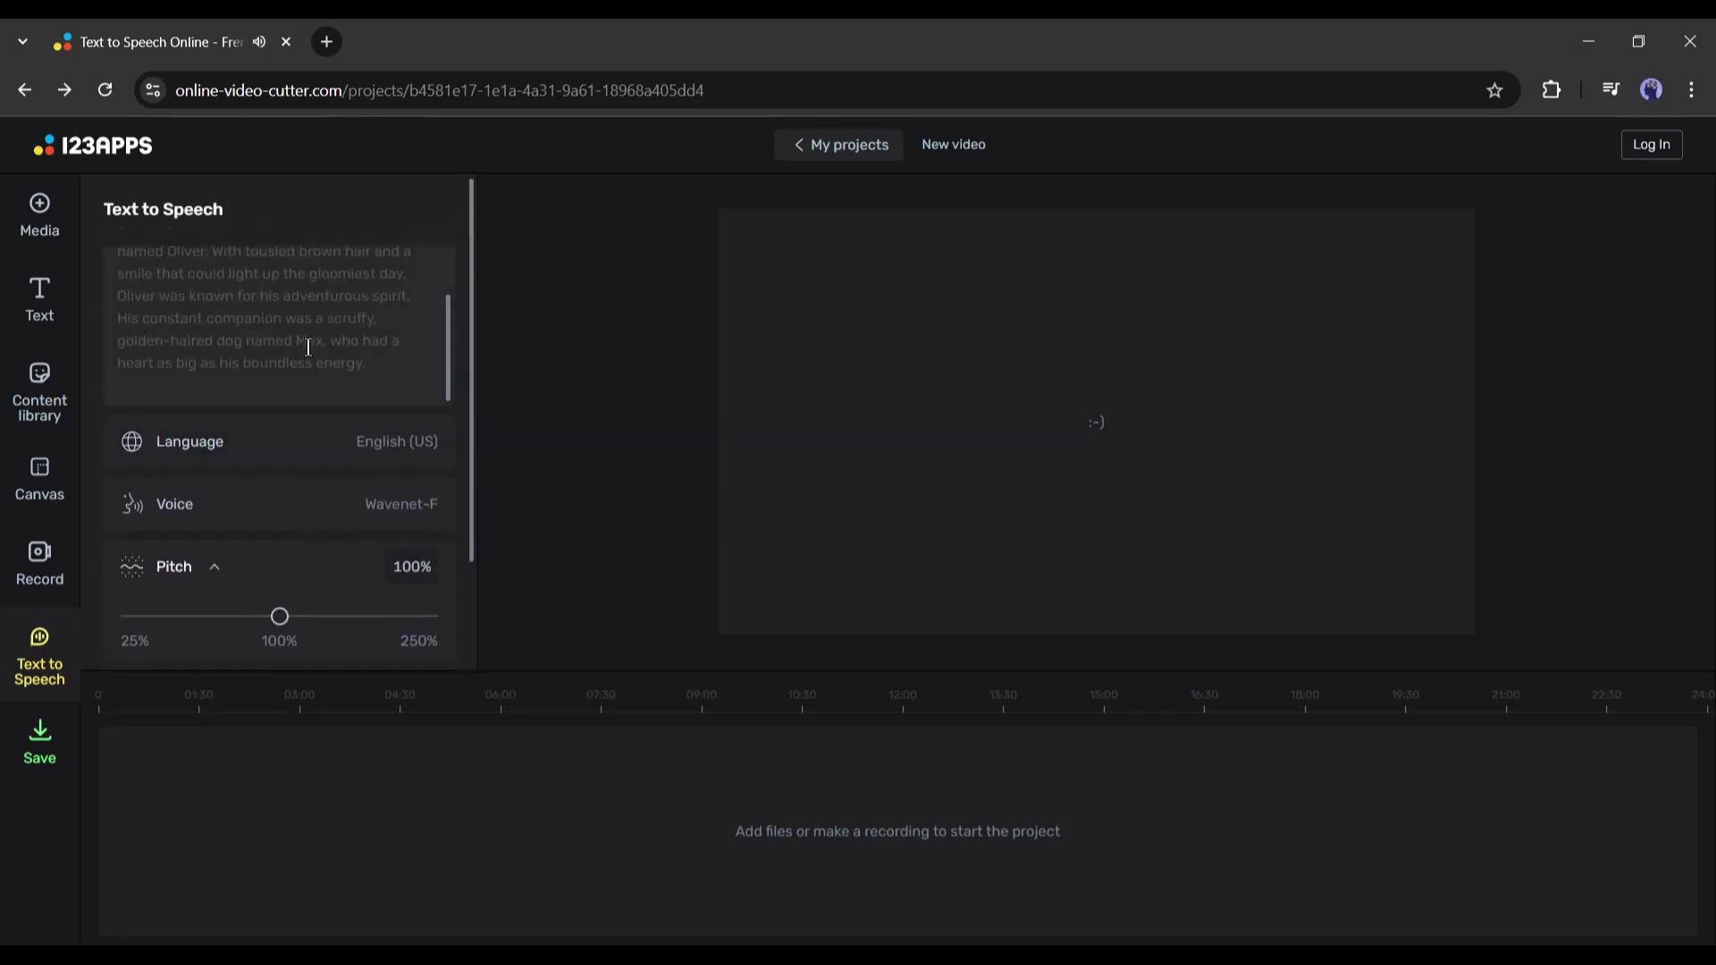
scroll(304, 348, up, 2)
scroll(268, 375, down, 5)
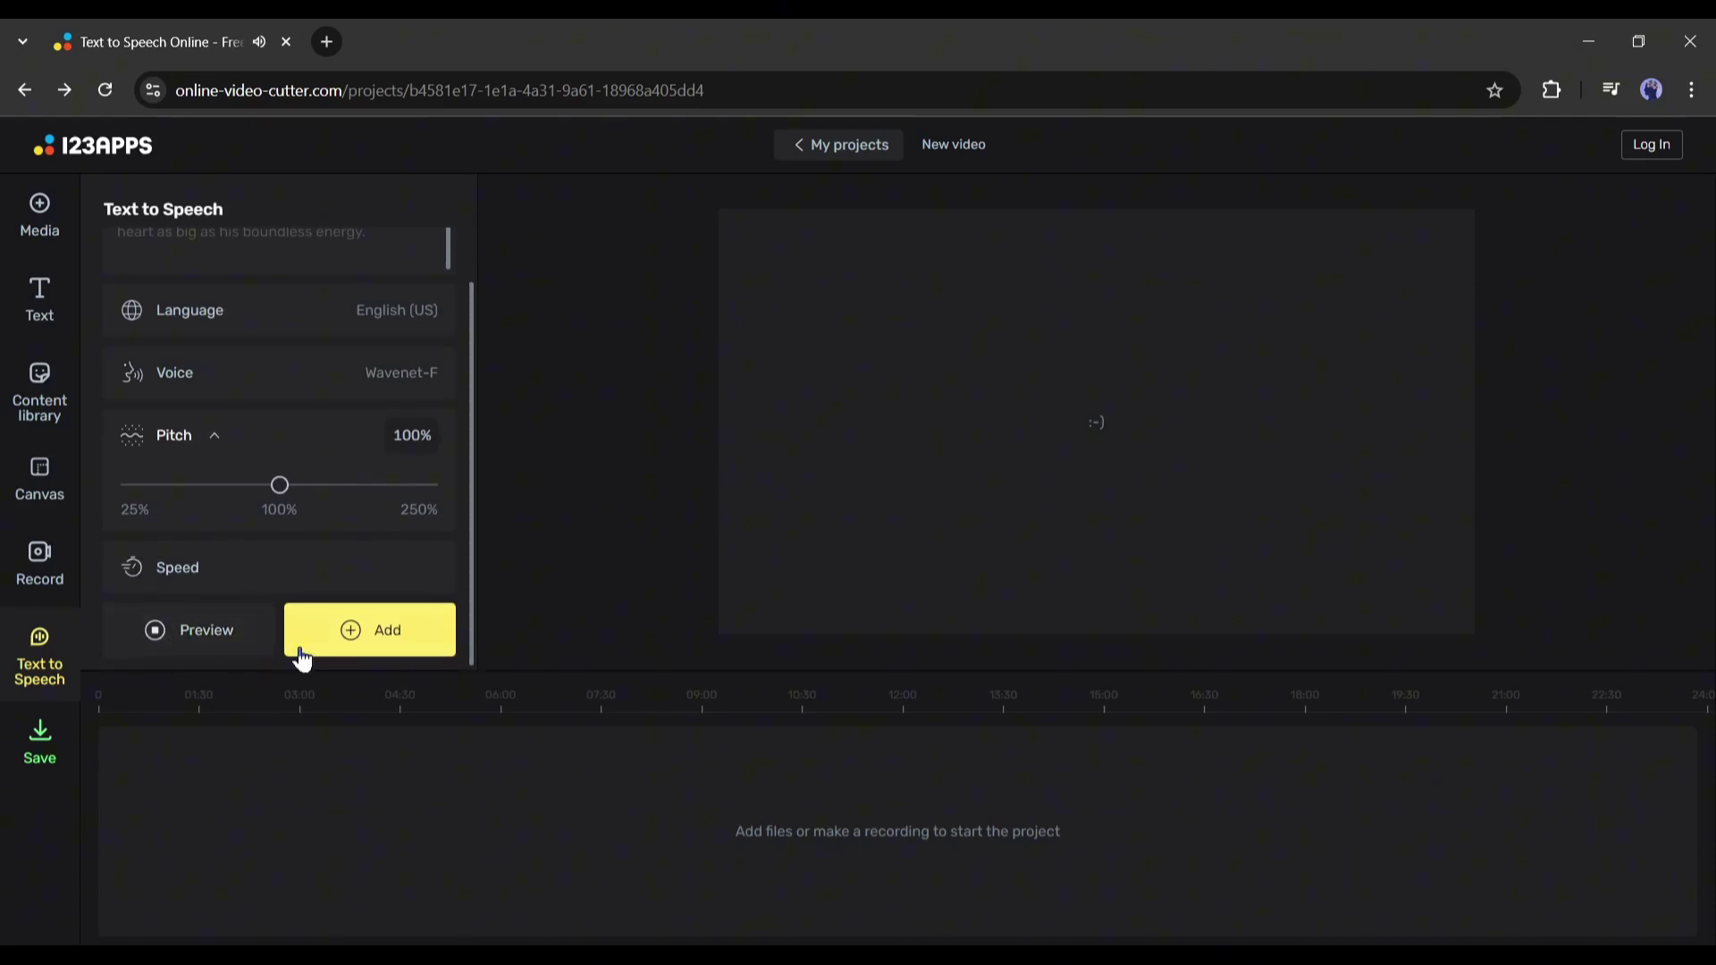
click(157, 636)
Add the 21-second narration clip to the timeline and move the playhead near its end
click(335, 632)
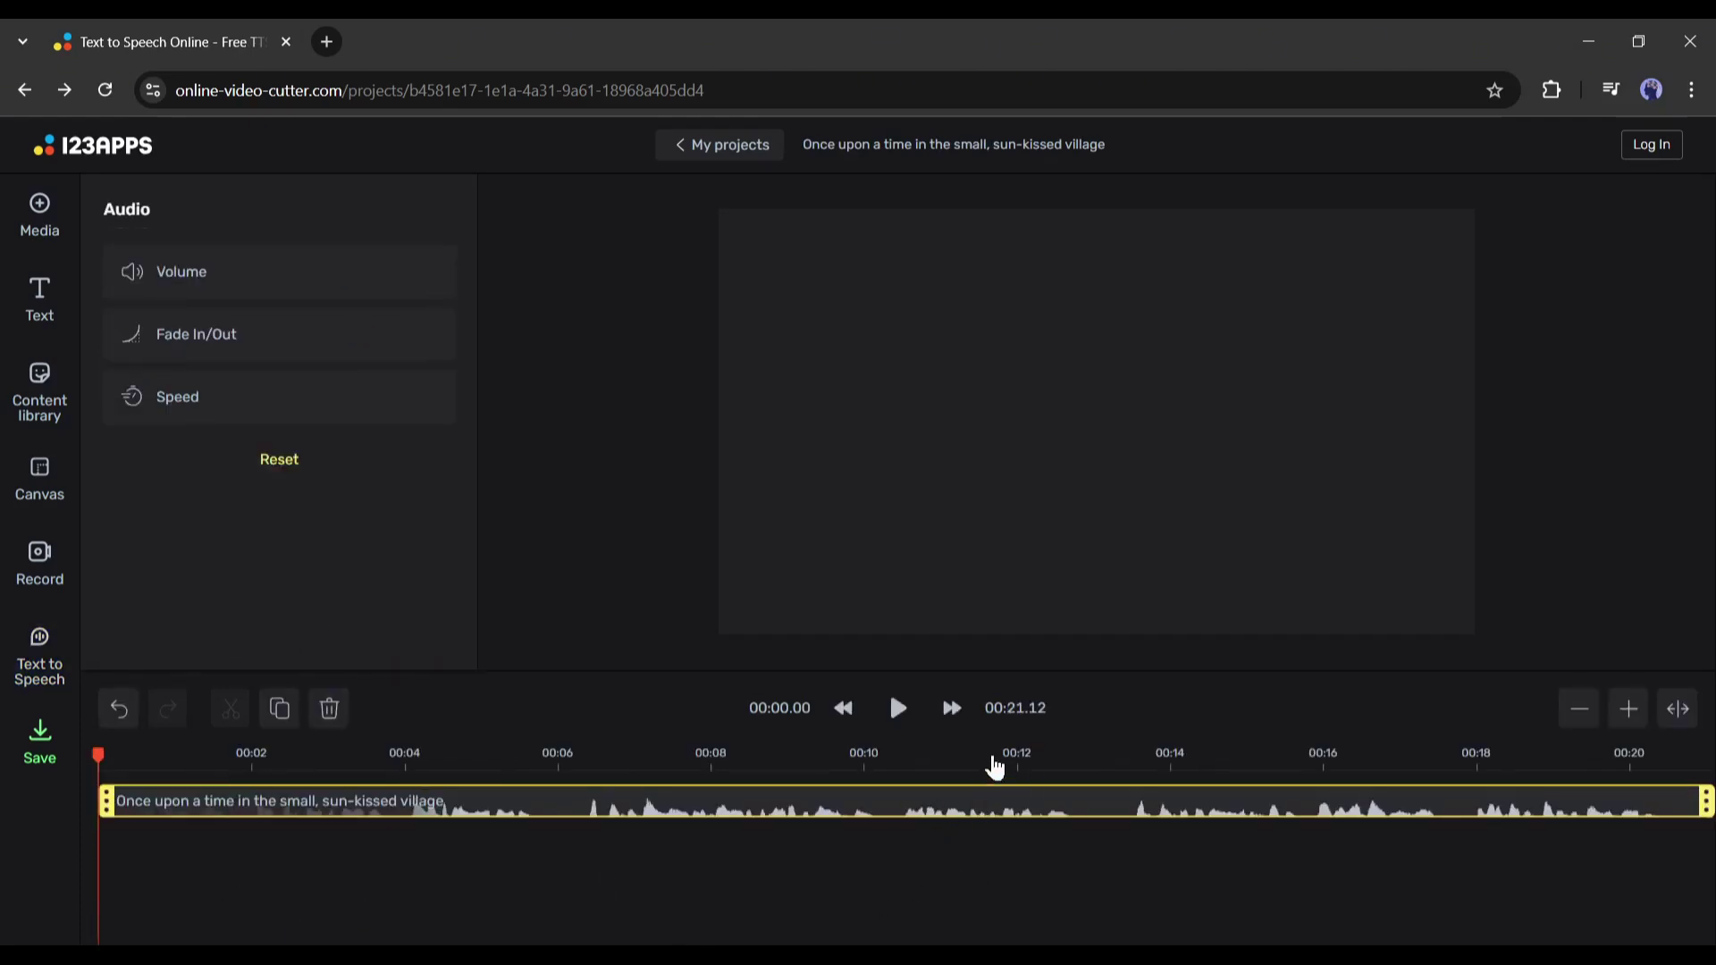
drag(991, 776, 526, 769)
Export the narration as a 320 kbps MP3 and save the 418 KB file
click(38, 745)
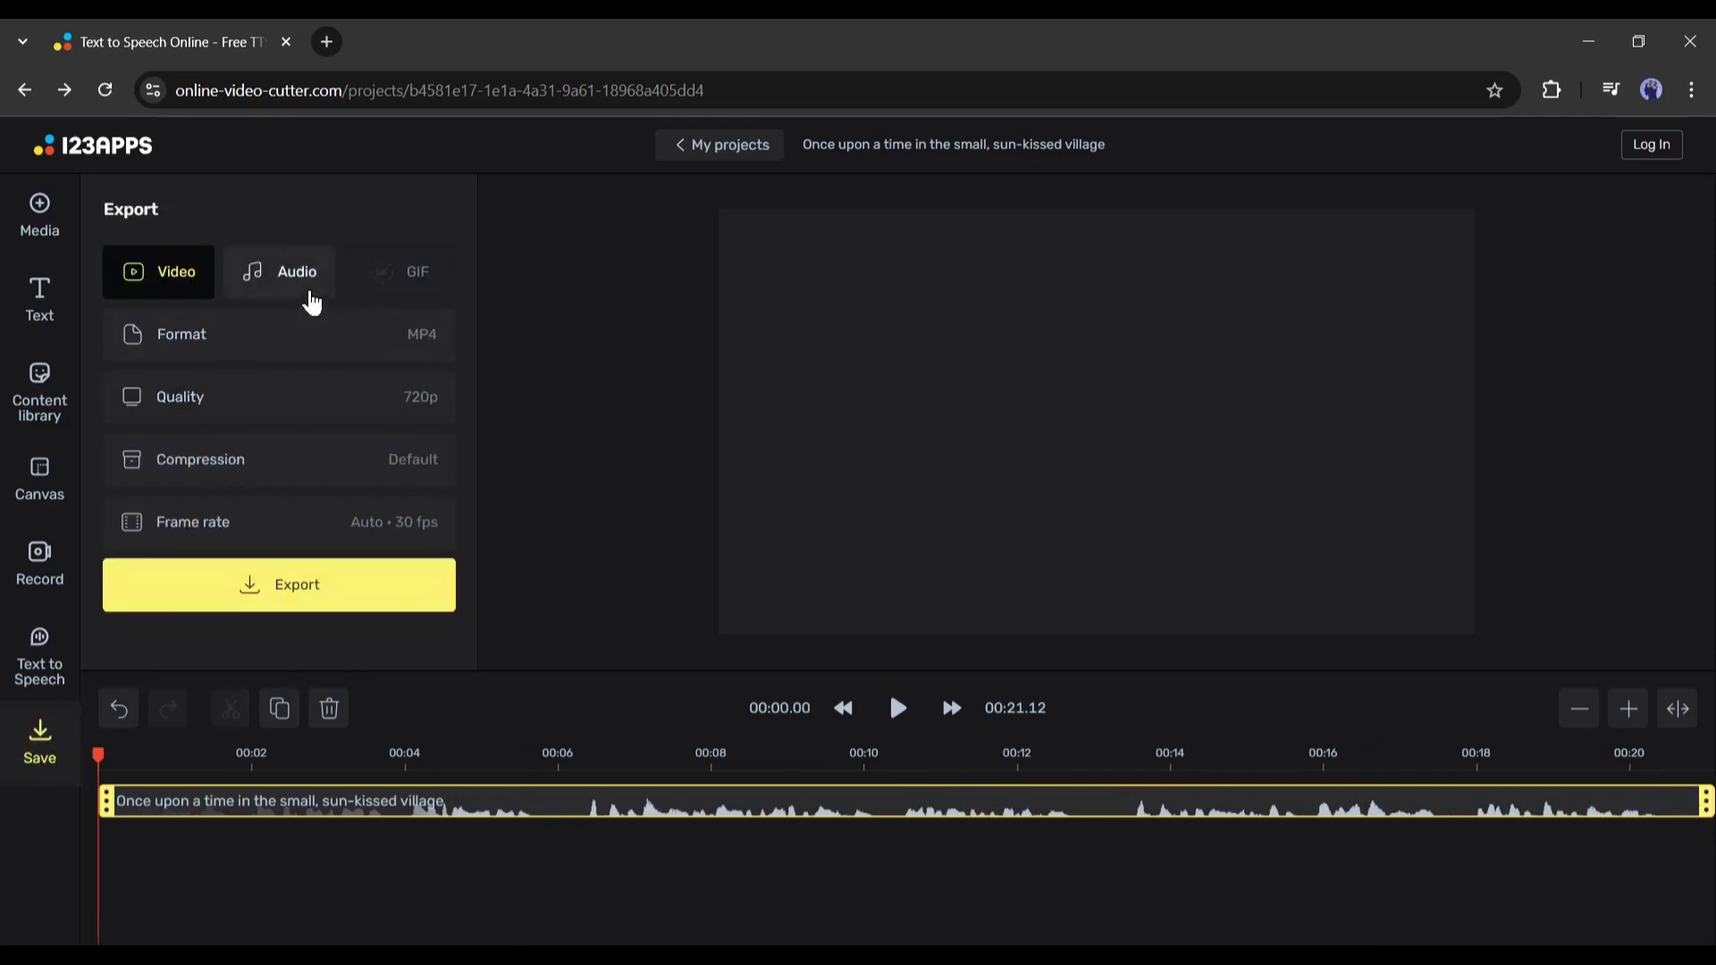
click(310, 302)
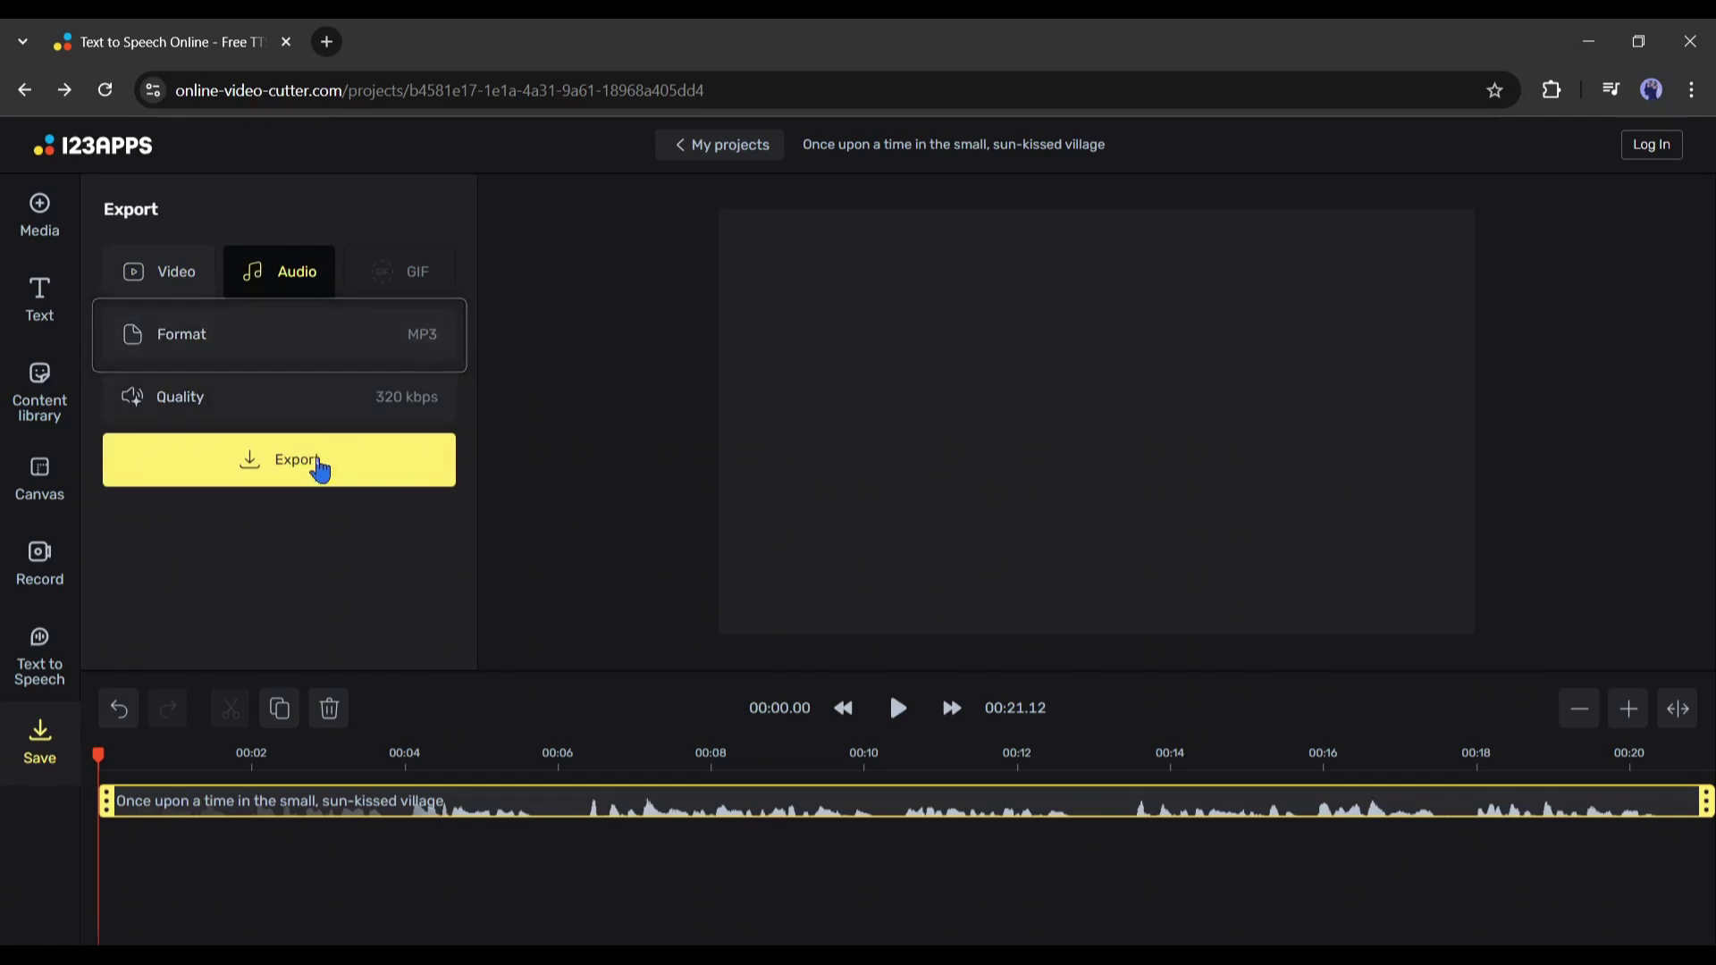
click(332, 483)
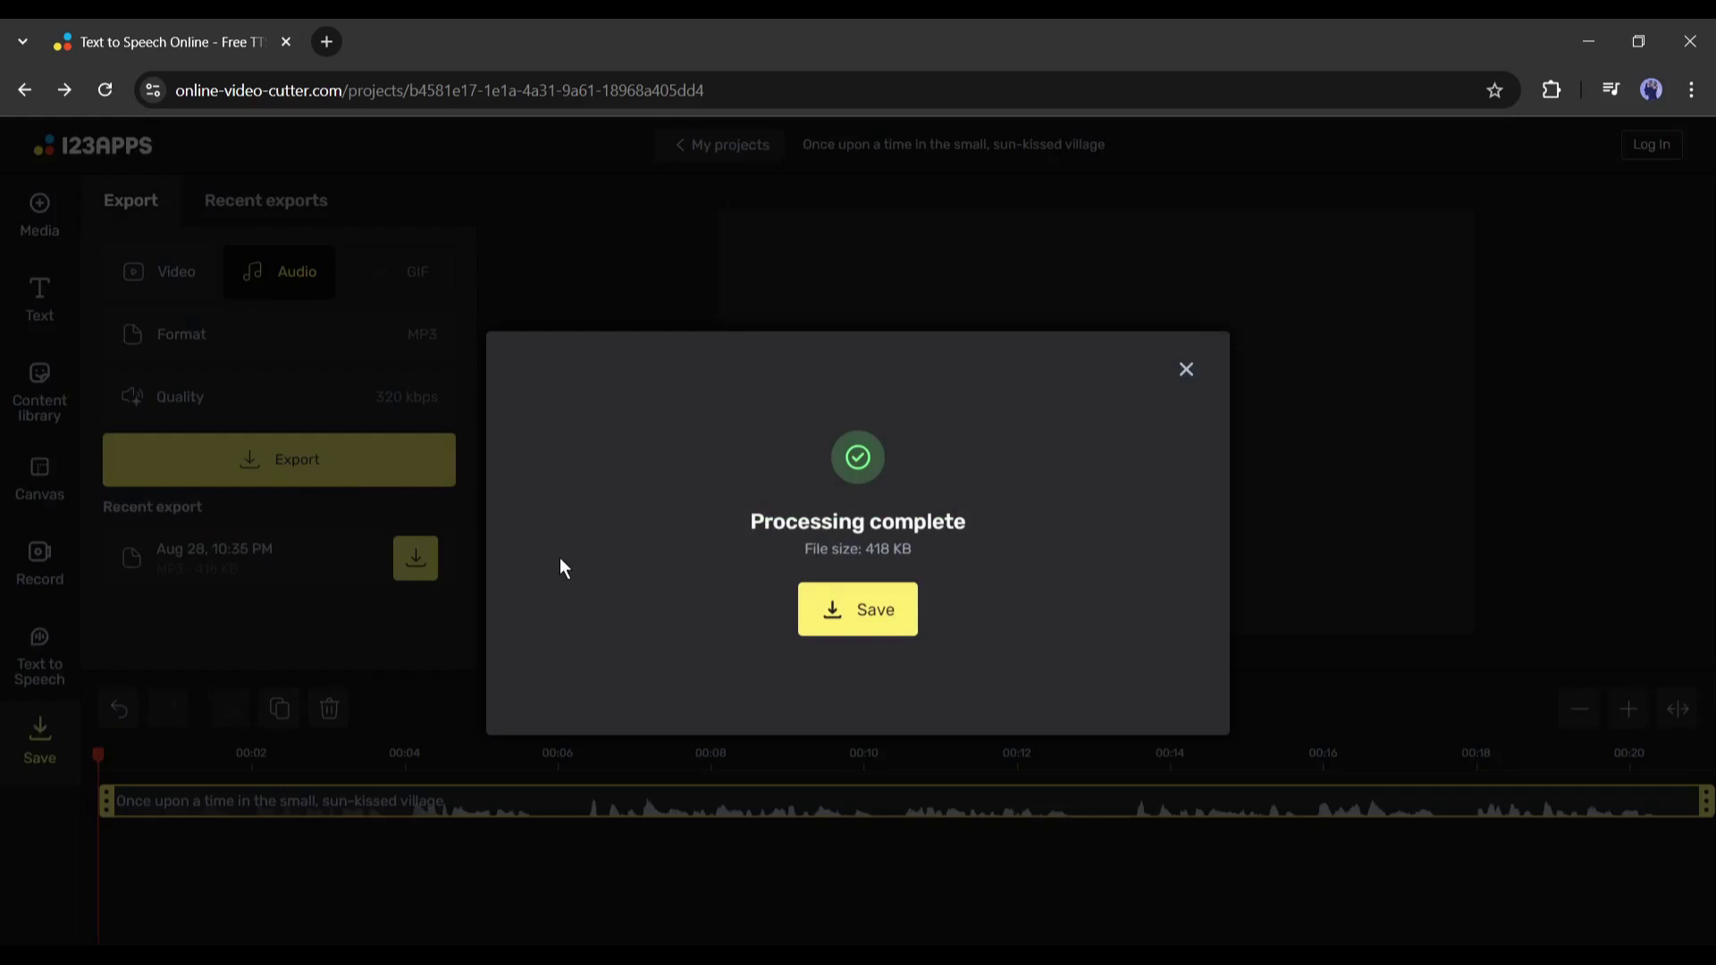
click(824, 597)
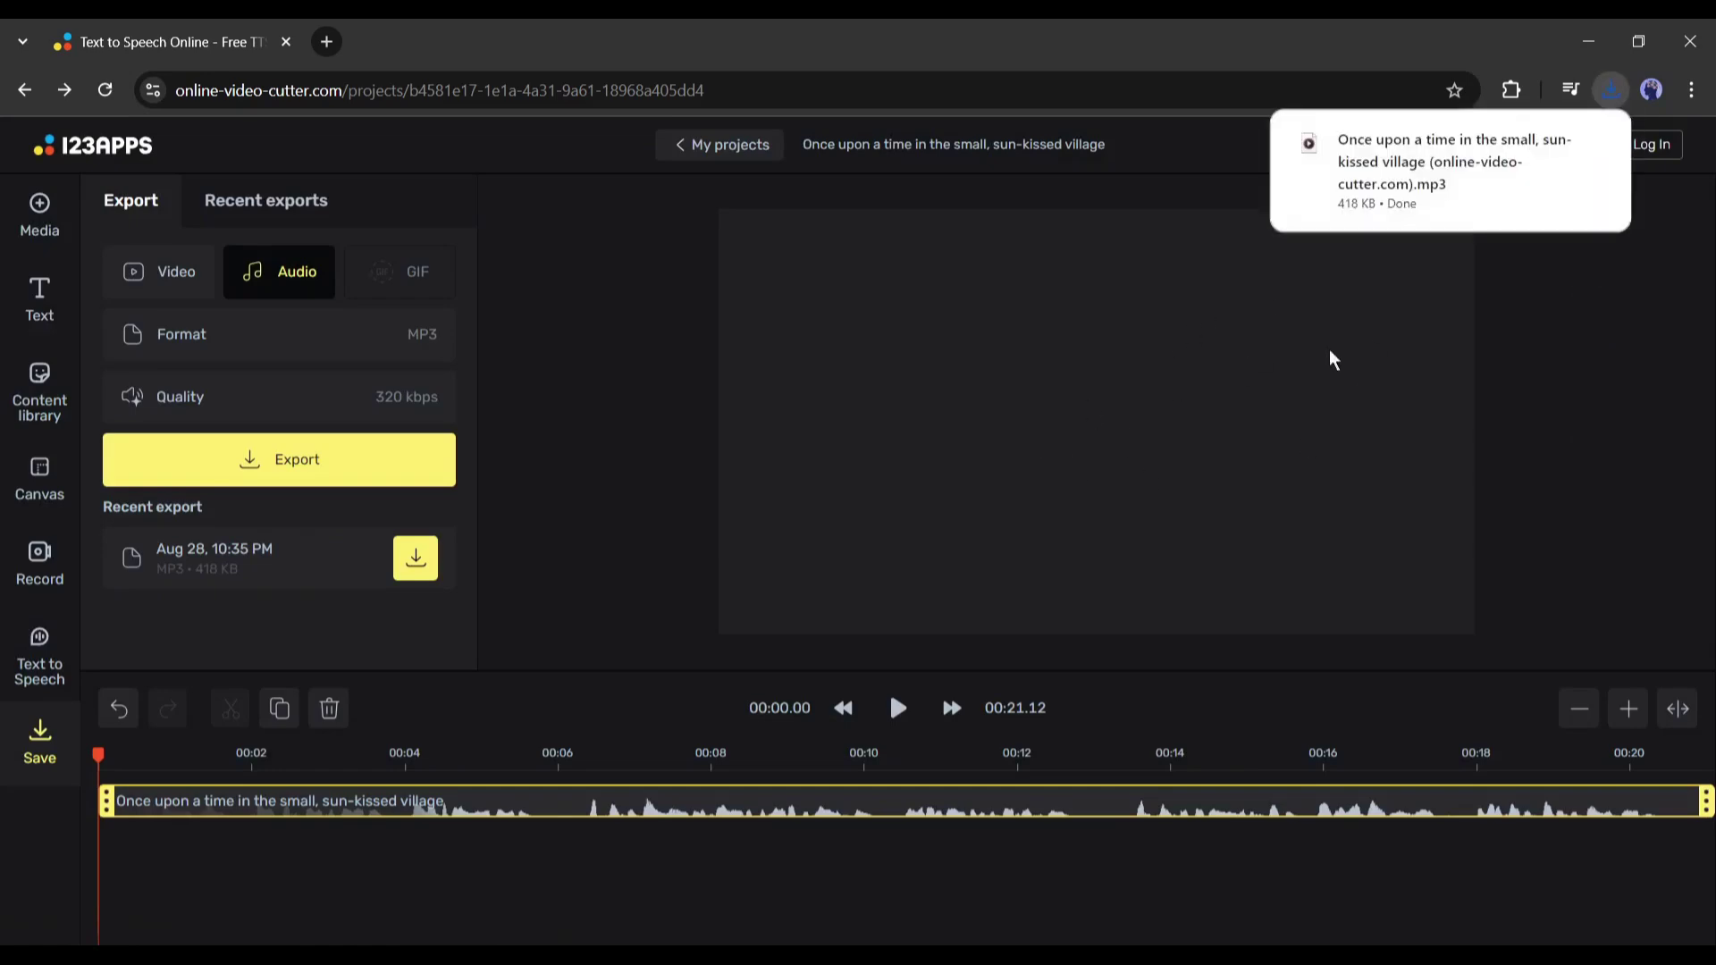
click(1425, 177)
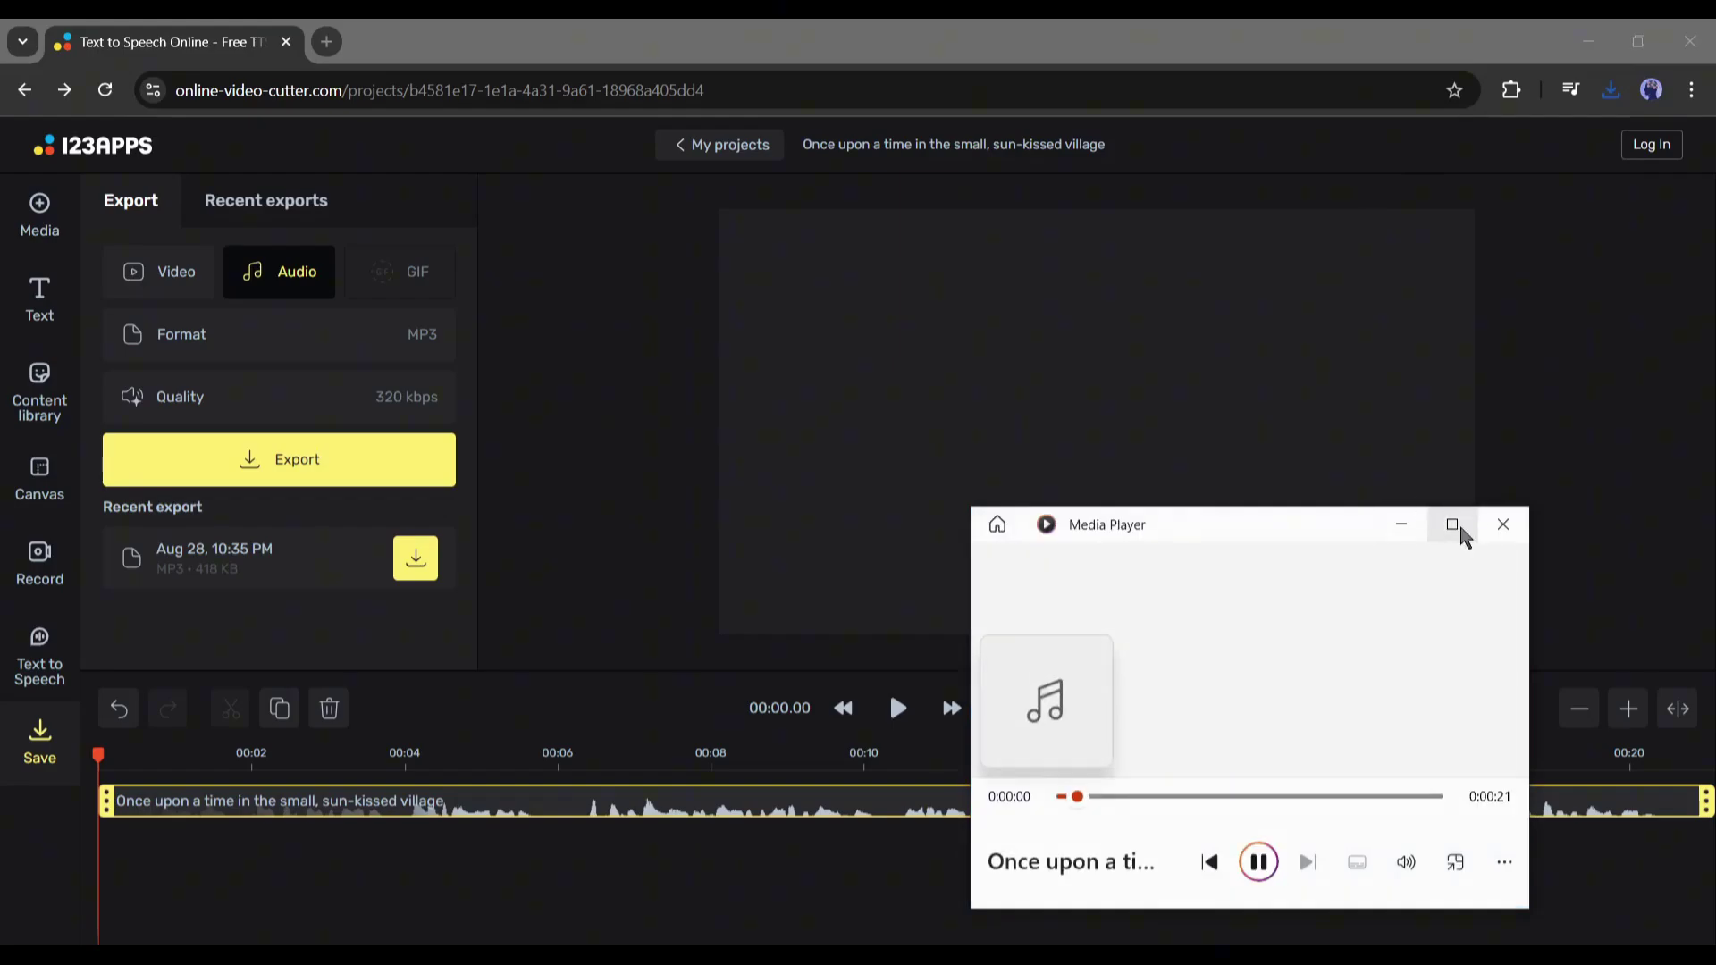
click(1453, 525)
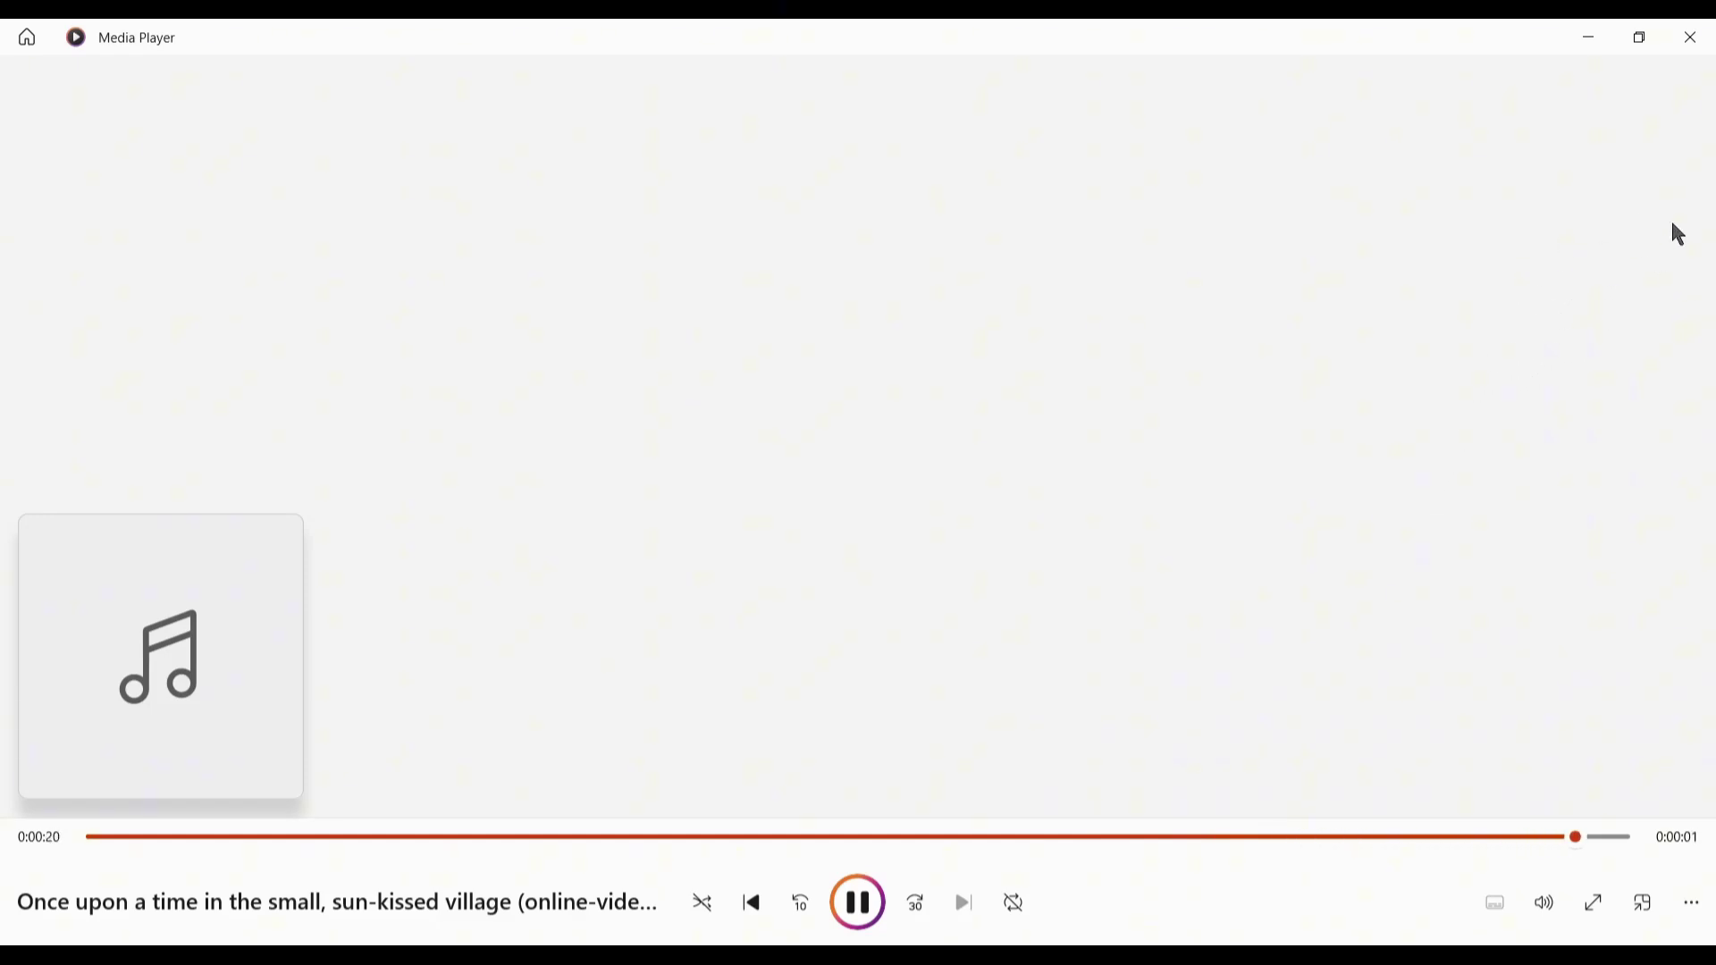
click(1701, 50)
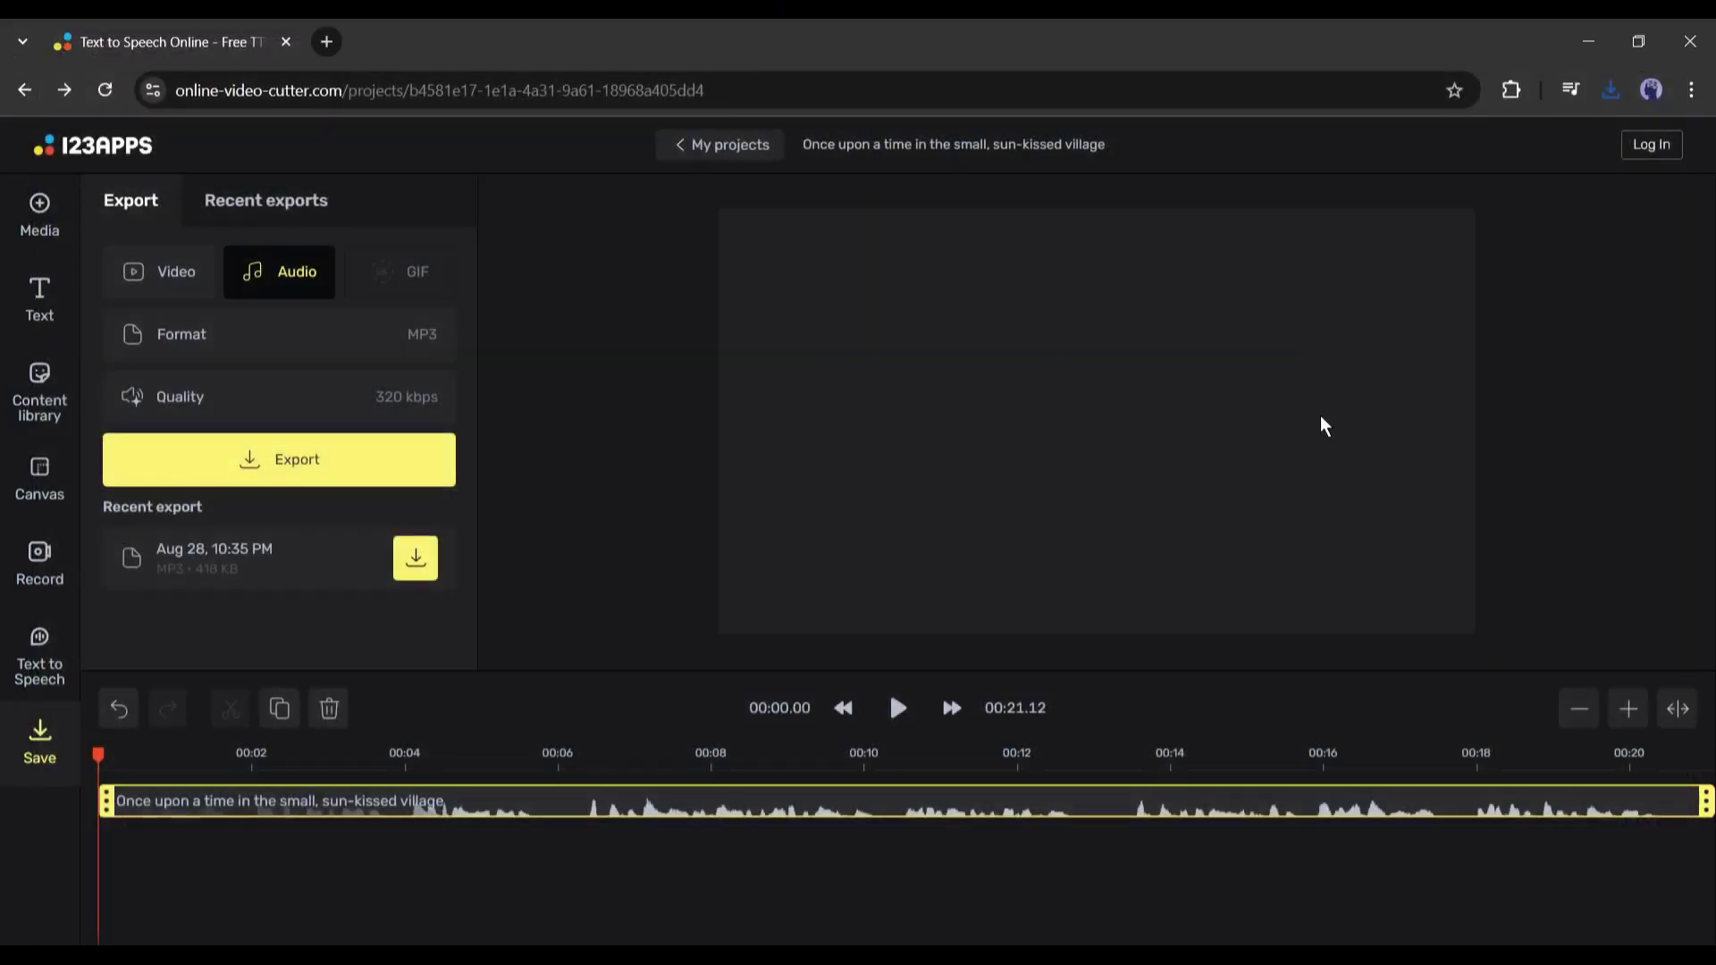